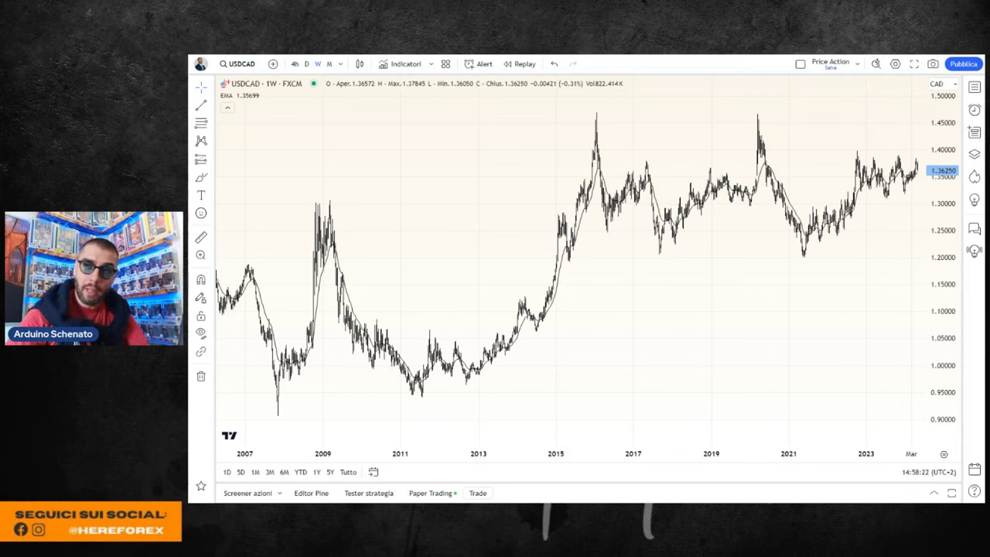
- Start bar replay on the USDCAD weekly chart from a late-2010 bar and frame the 2006–2010 candles
left_click(521, 64)
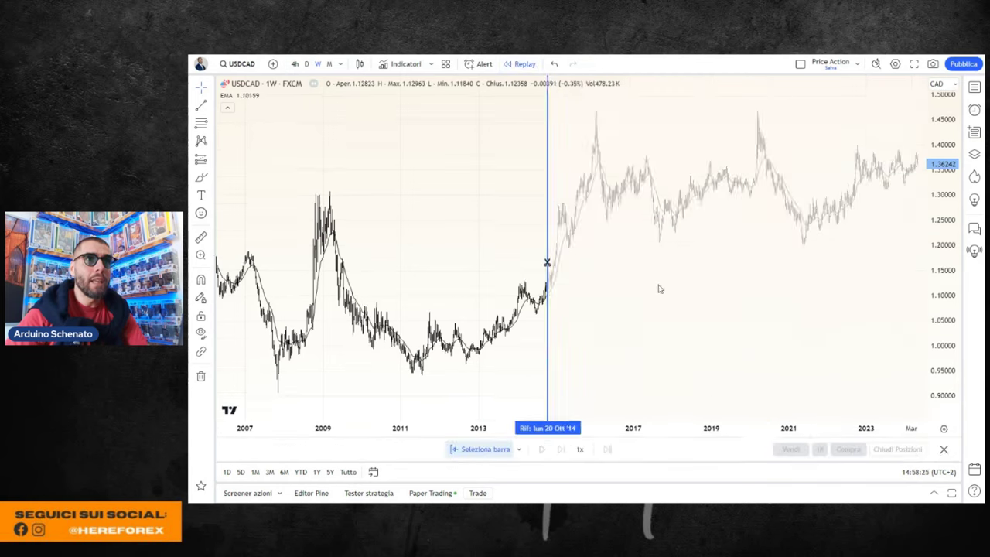
left_click(387, 274)
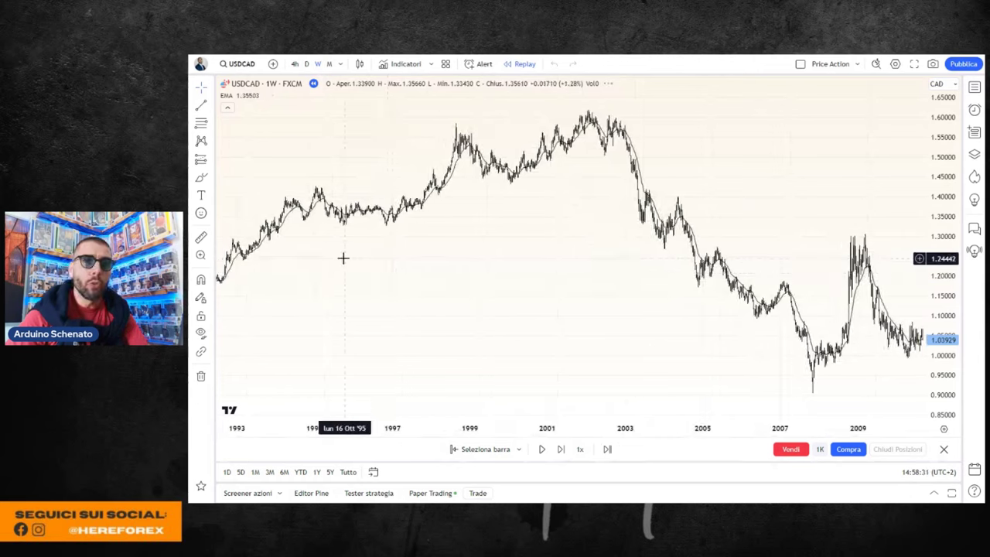
scroll(743, 237, "up", 3)
scroll(743, 237, "up", 3)
scroll(746, 232, "up", 3)
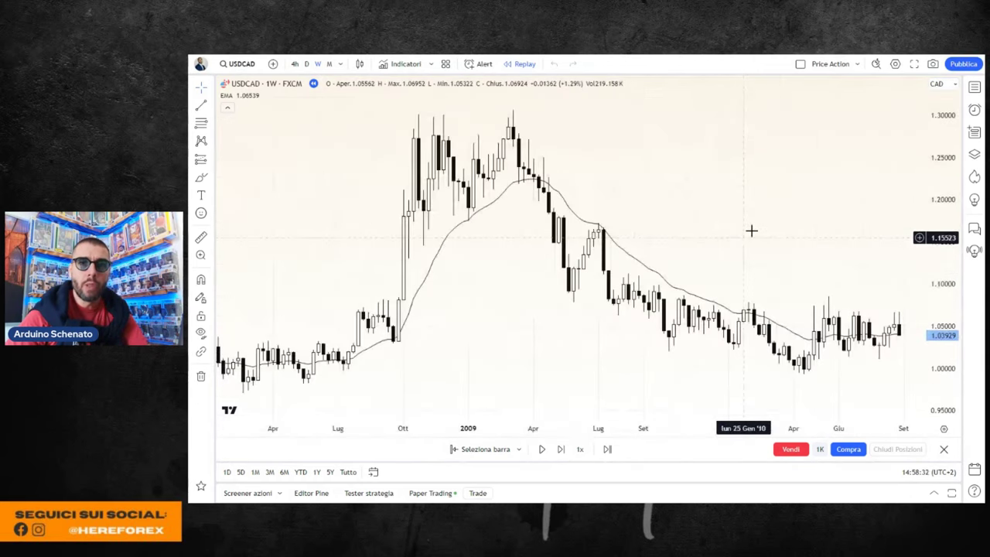
scroll(633, 267, "up", 2)
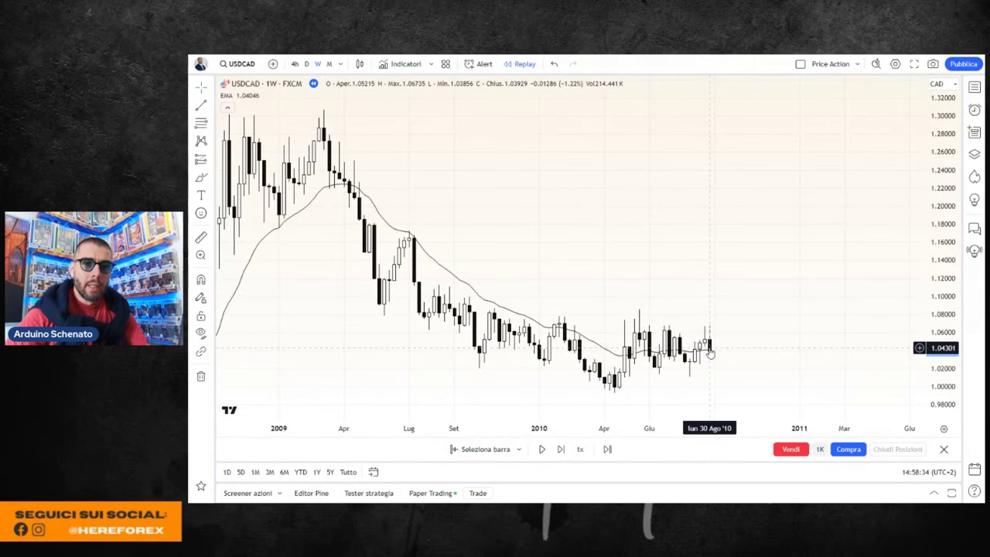
left_click_drag(751, 231, 694, 237)
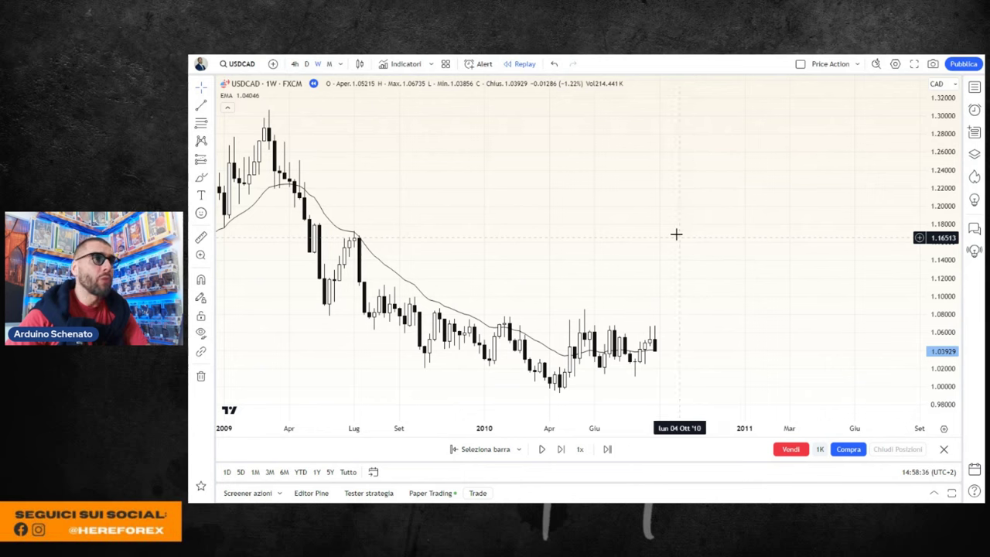
scroll(740, 253, "down", 2)
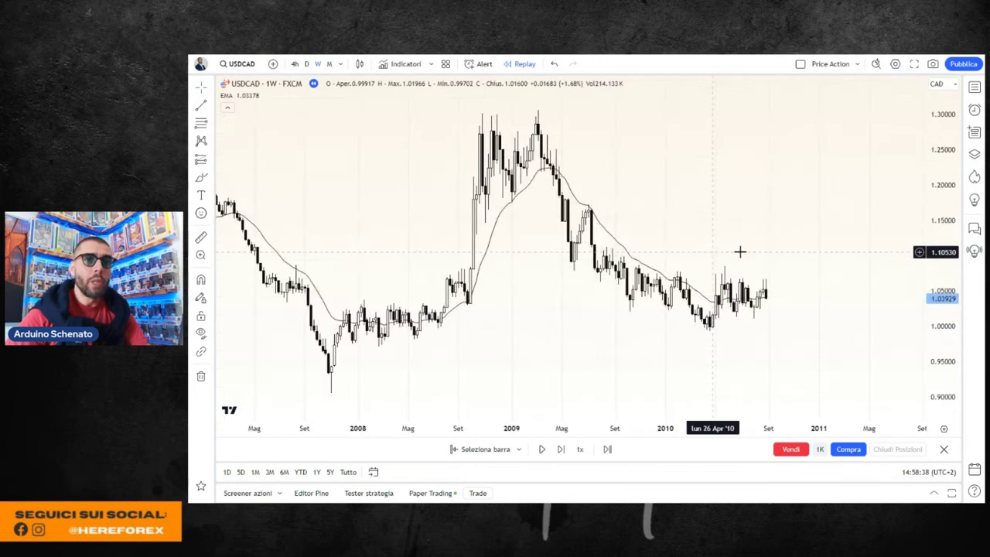
scroll(795, 211, "down", 3)
scroll(811, 212, "up", 1)
left_click_drag(819, 197, 722, 195)
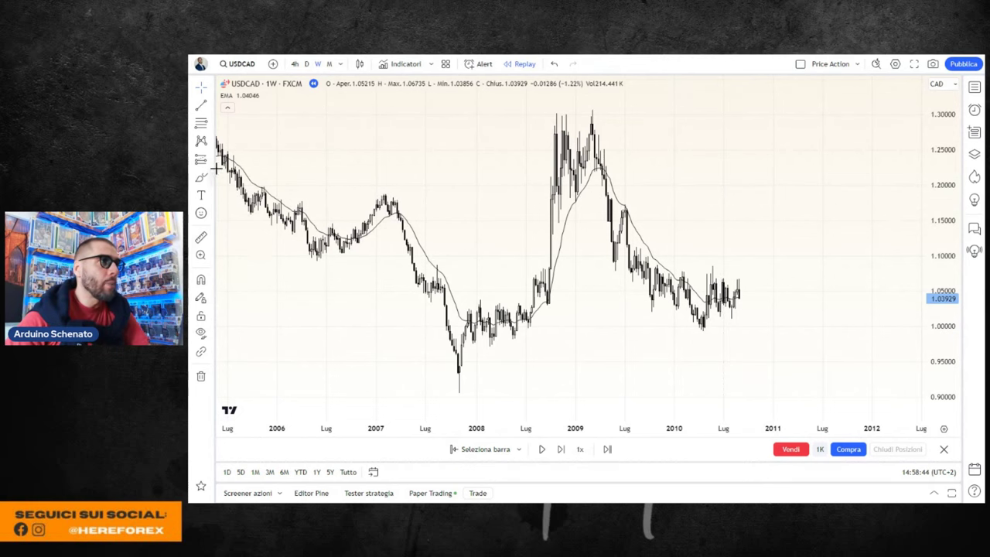
- Draw horizontal lines at the 1.02336 and 0.98309 levels
left_click(211, 108)
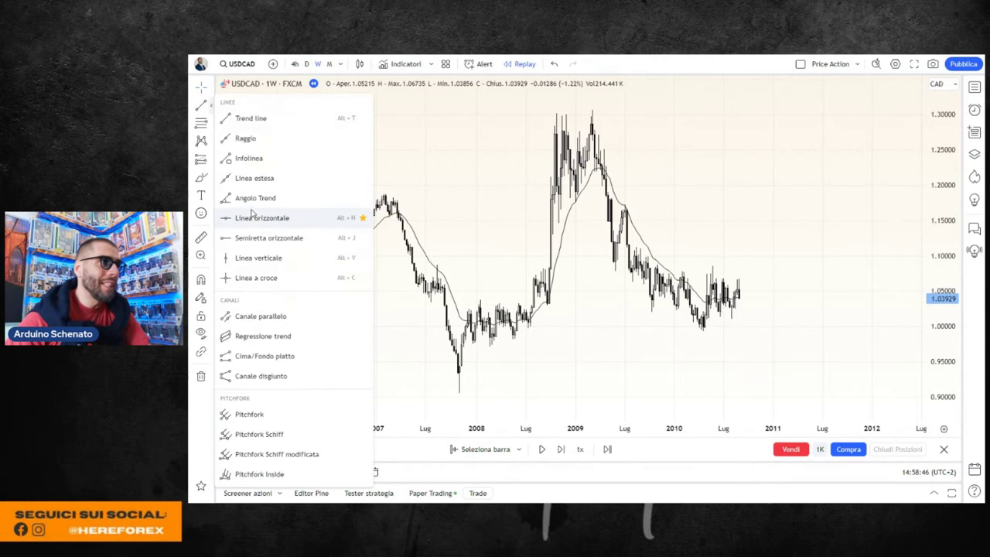
left_click(254, 217)
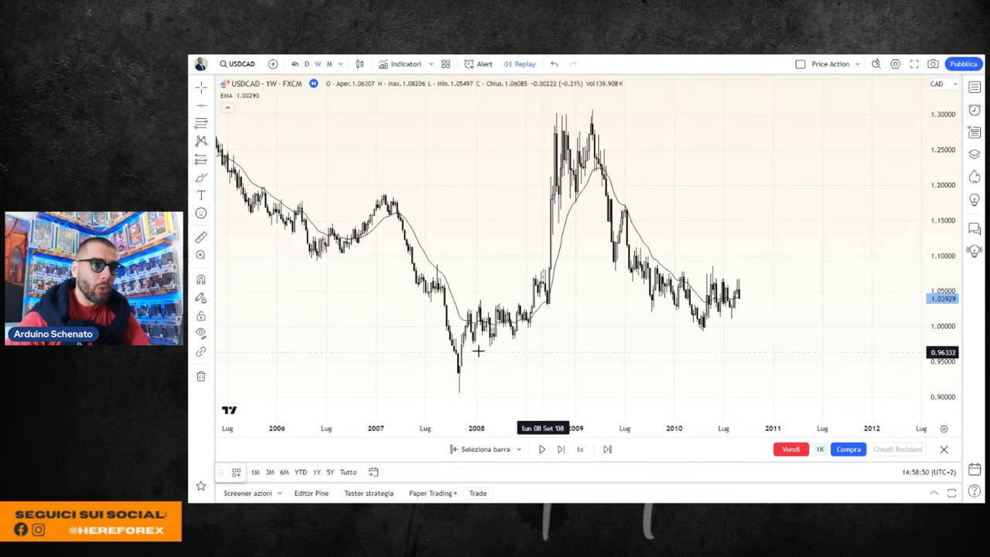
scroll(786, 374, "down", 3)
scroll(781, 375, "up", 2)
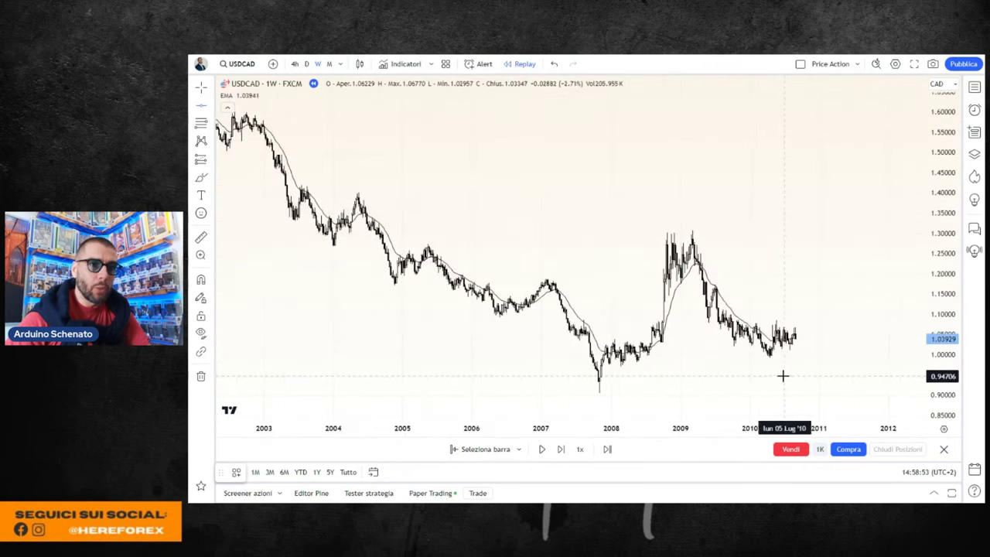
scroll(610, 356, "up", 2)
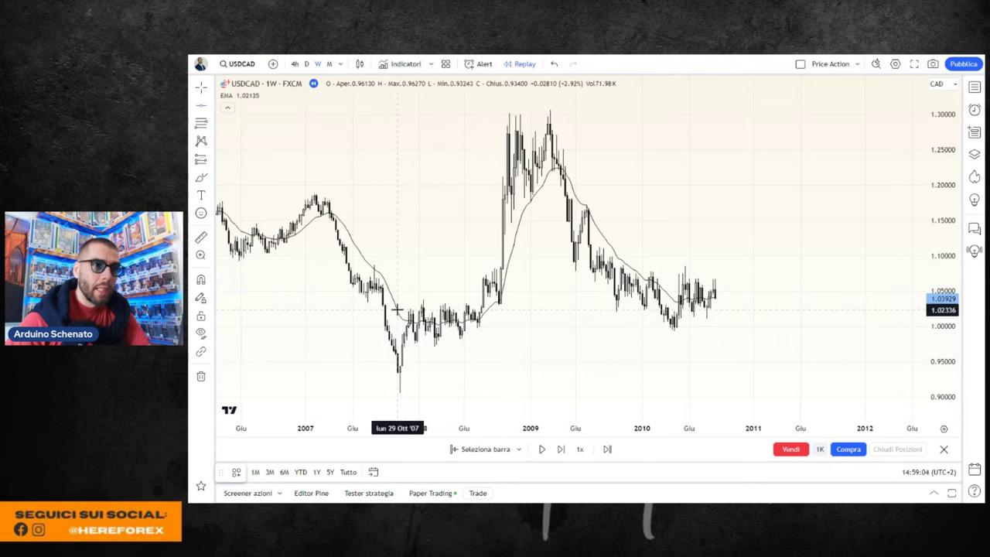
left_click(397, 309)
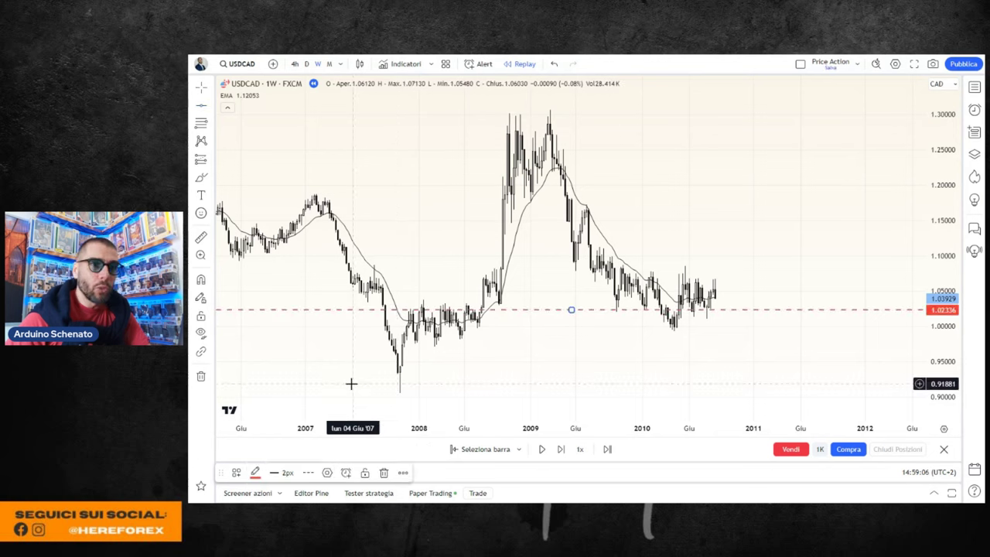
left_click(201, 105)
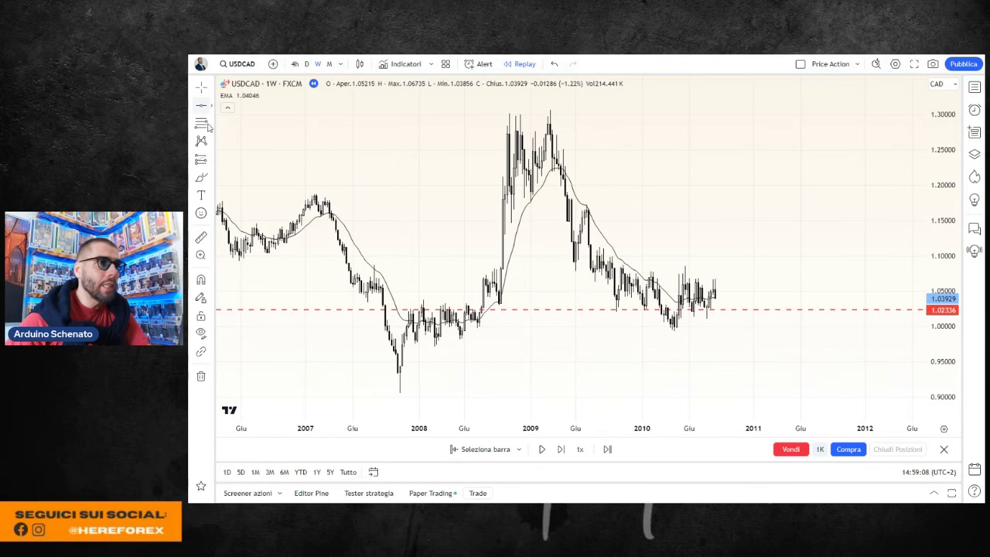
left_click(382, 338)
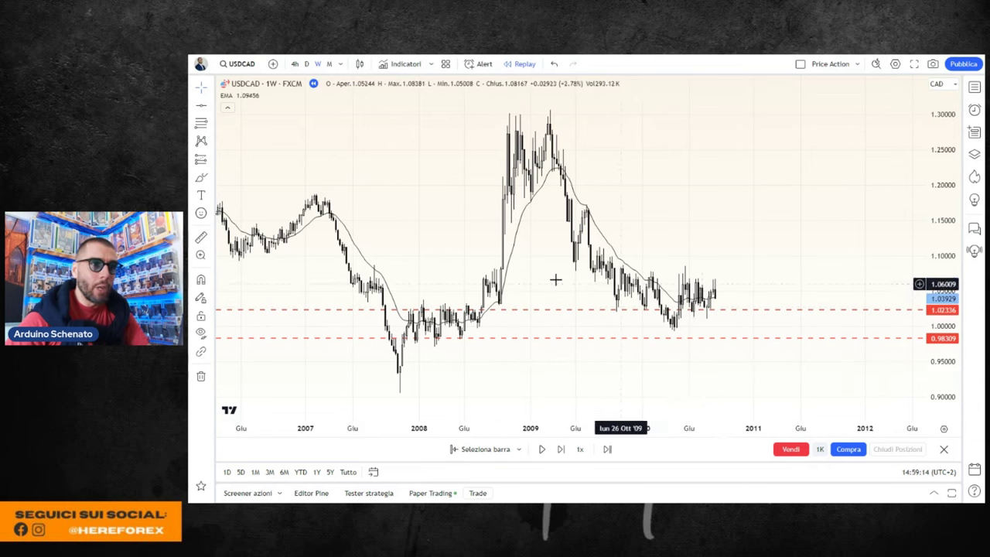
- Add horizontal lines at 1.06928, 1.10460, 0.93223 and 1.16676
scroll(715, 322, "down", 1)
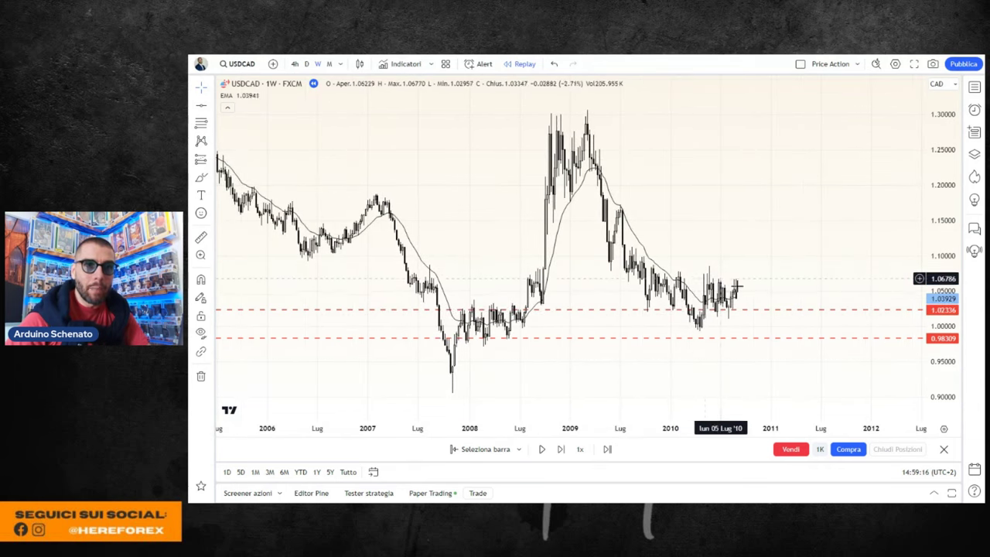
left_click(200, 105)
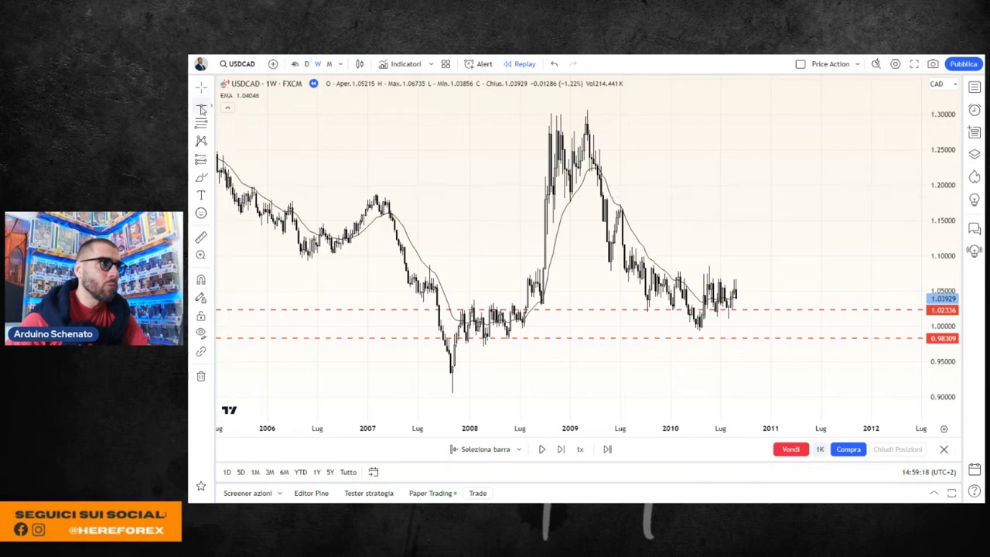
left_click(754, 277)
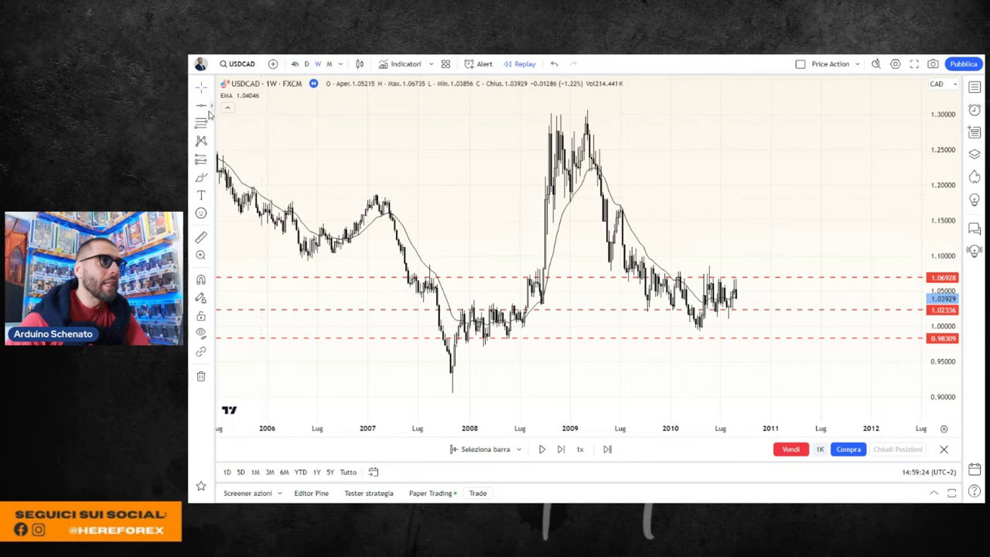
left_click(351, 252)
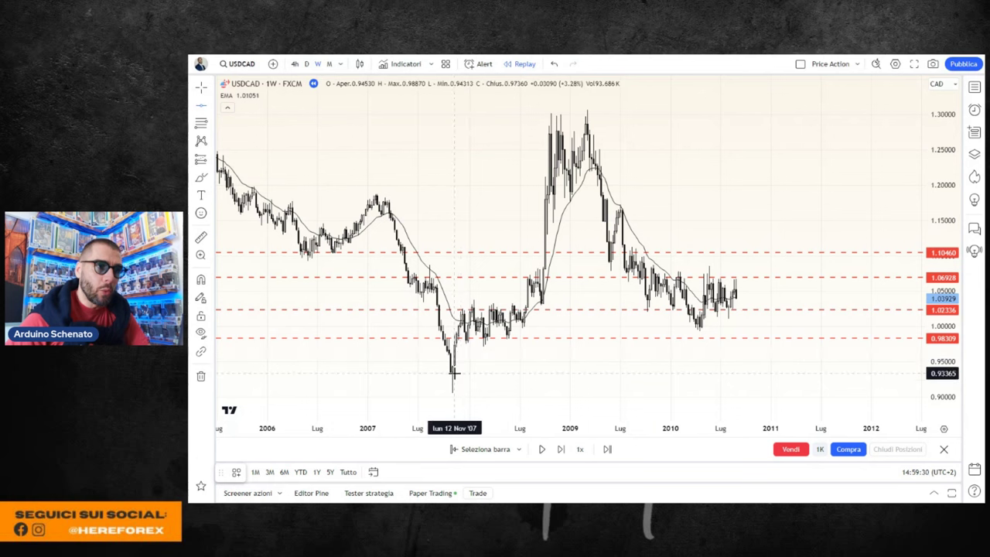
left_click(454, 373)
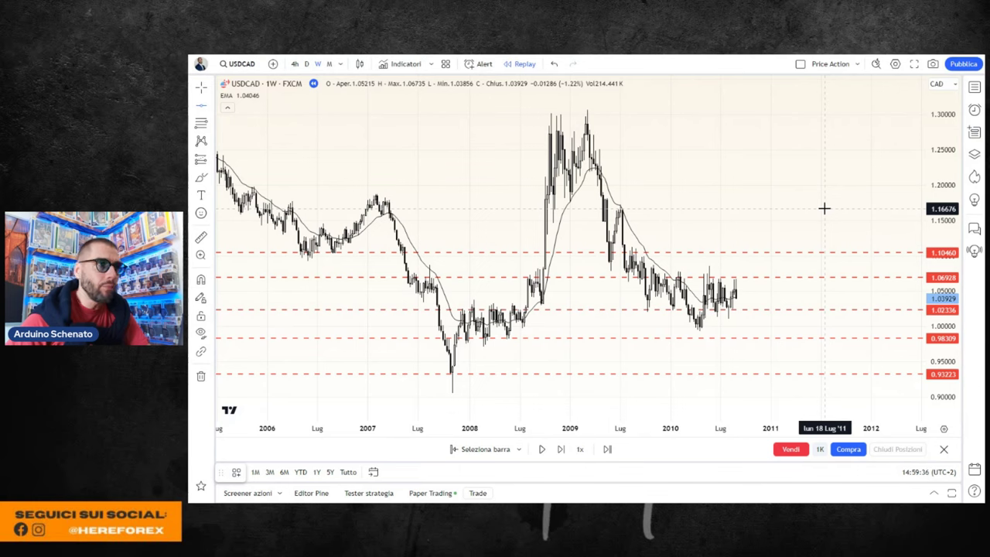
left_click(824, 208)
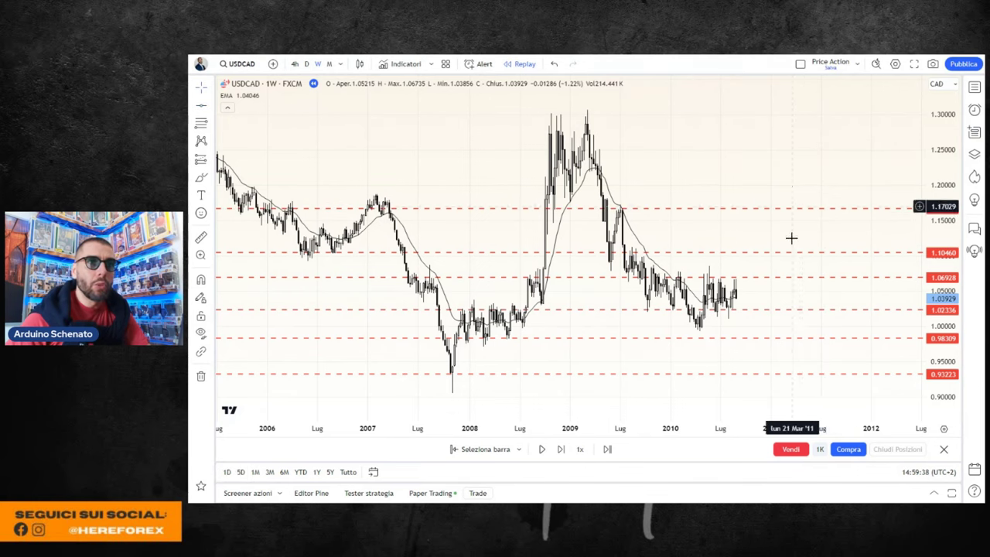
scroll(804, 346, "up", 2)
scroll(804, 345, "up", 1)
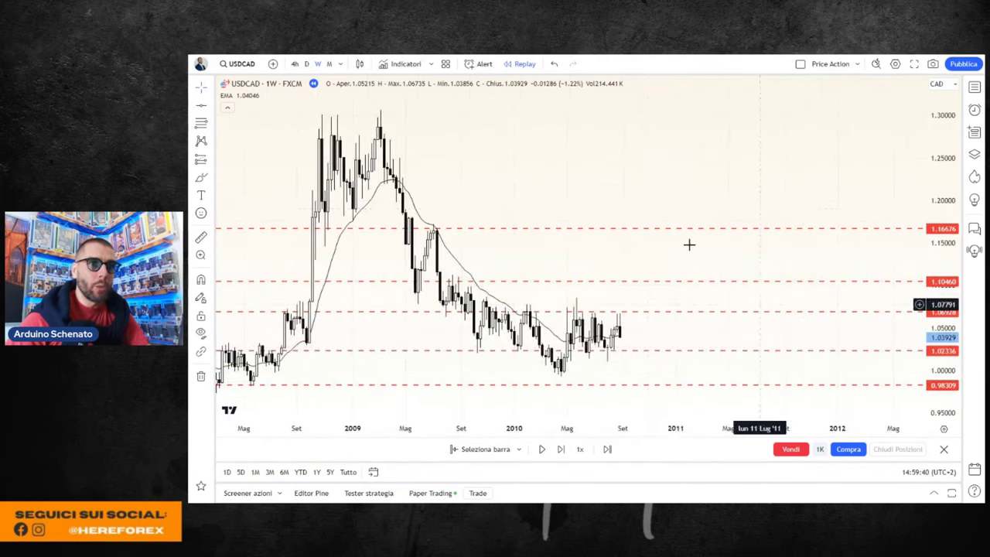
left_click_drag(621, 181, 771, 175)
scroll(793, 179, "up", 2)
scroll(793, 179, "up", 2)
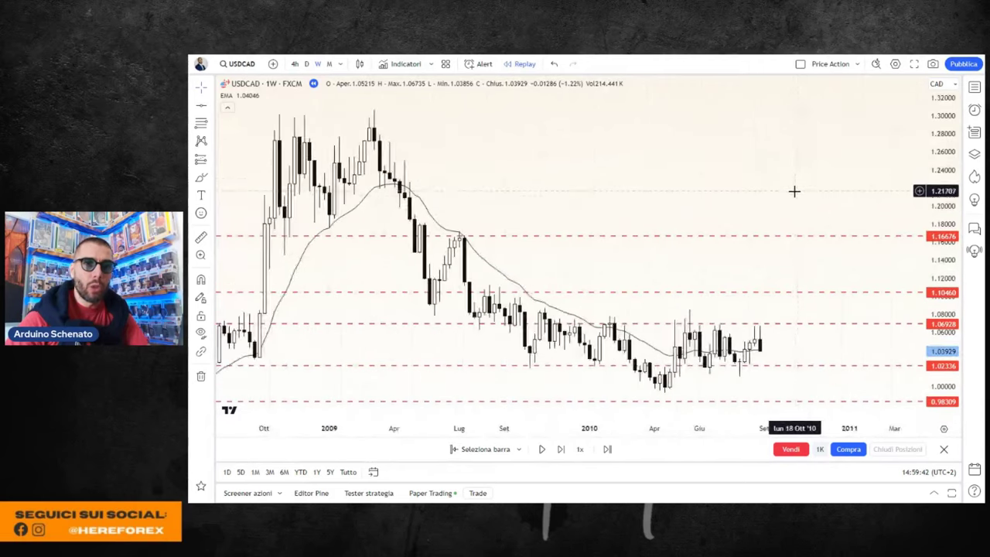
scroll(794, 194, "up", 2)
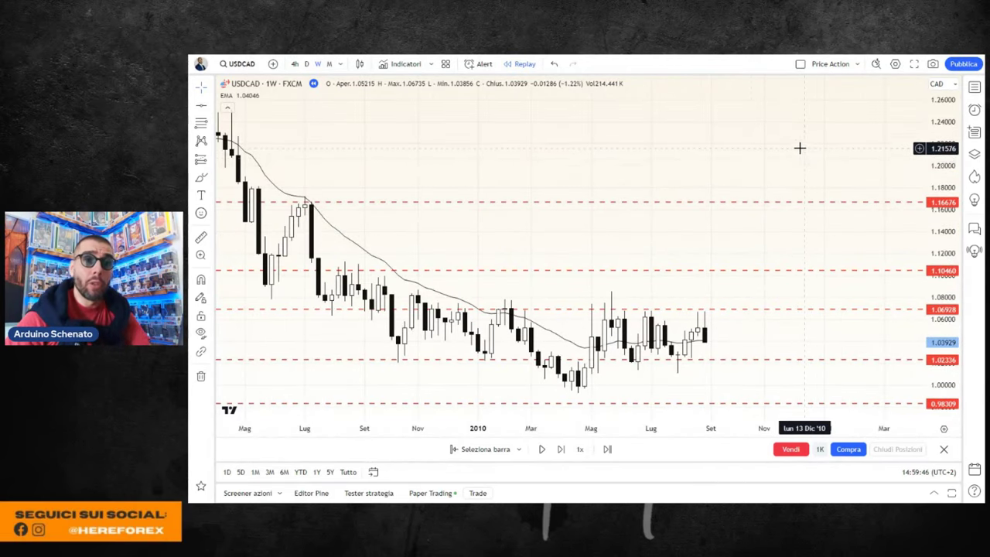
scroll(688, 256, "up", 2)
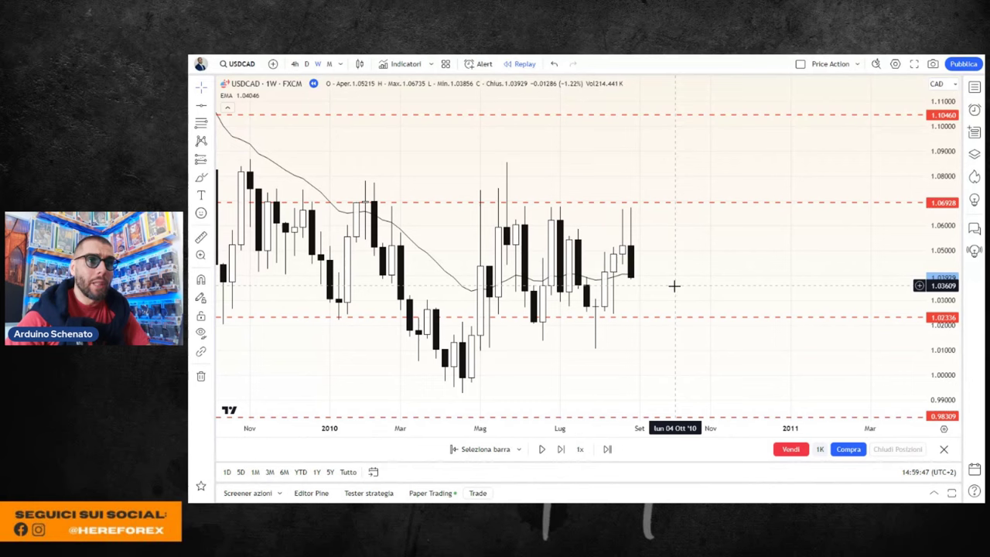
scroll(725, 280, "down", 2)
scroll(770, 285, "down", 1)
scroll(744, 300, "down", 1)
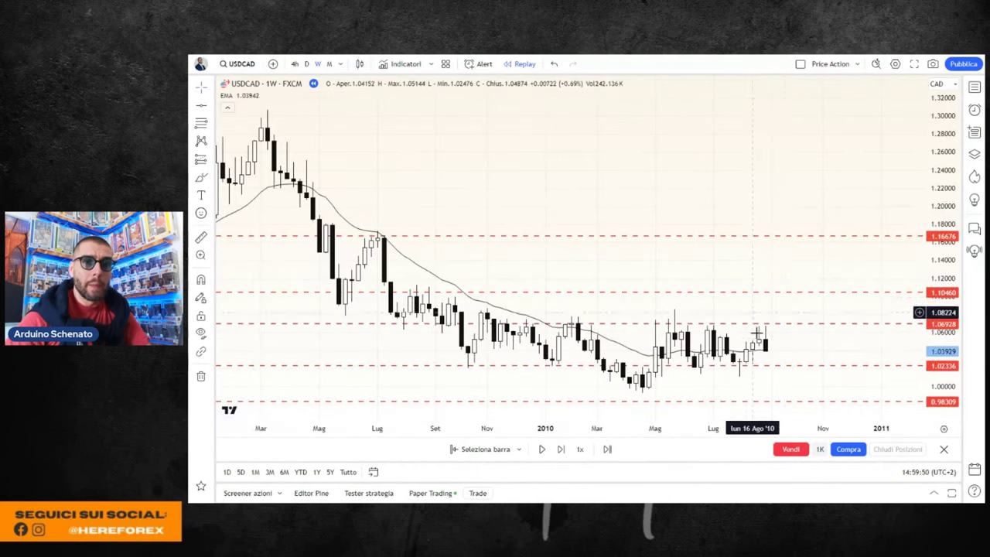
left_click_drag(745, 258, 733, 259)
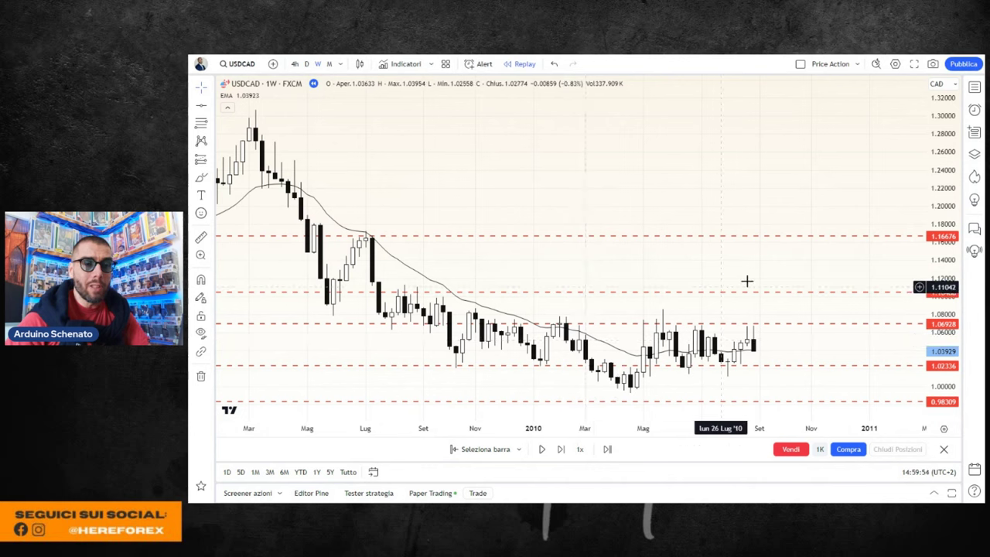
scroll(763, 262, "up", 2)
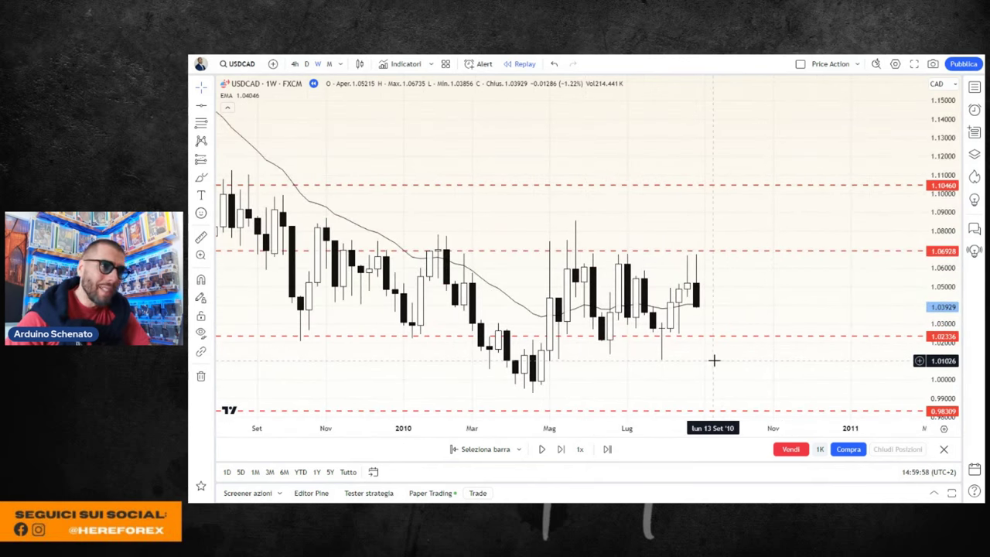
scroll(712, 361, "up", 1)
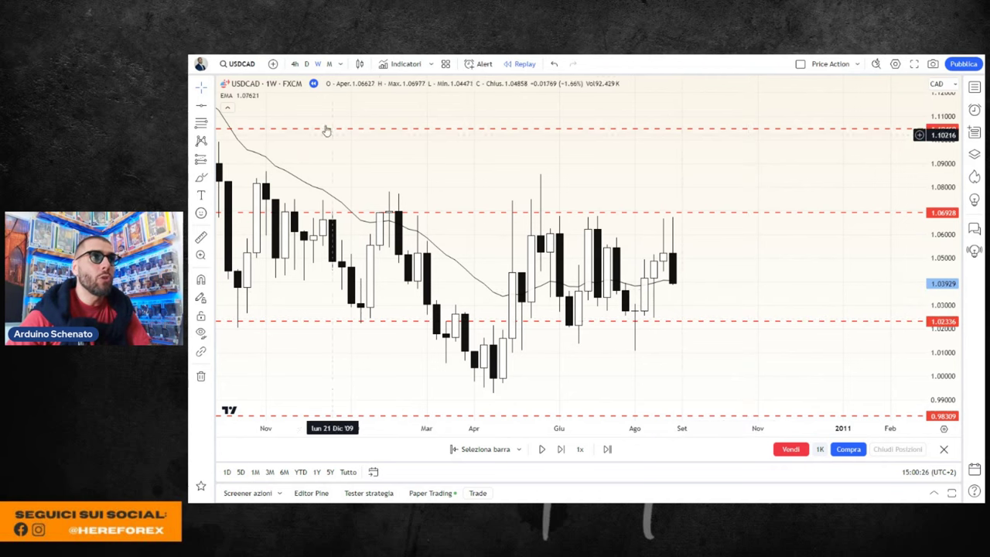
- Switch to daily candles and advance the replay to 8 September 2010, closing at 1.03726
left_click(306, 65)
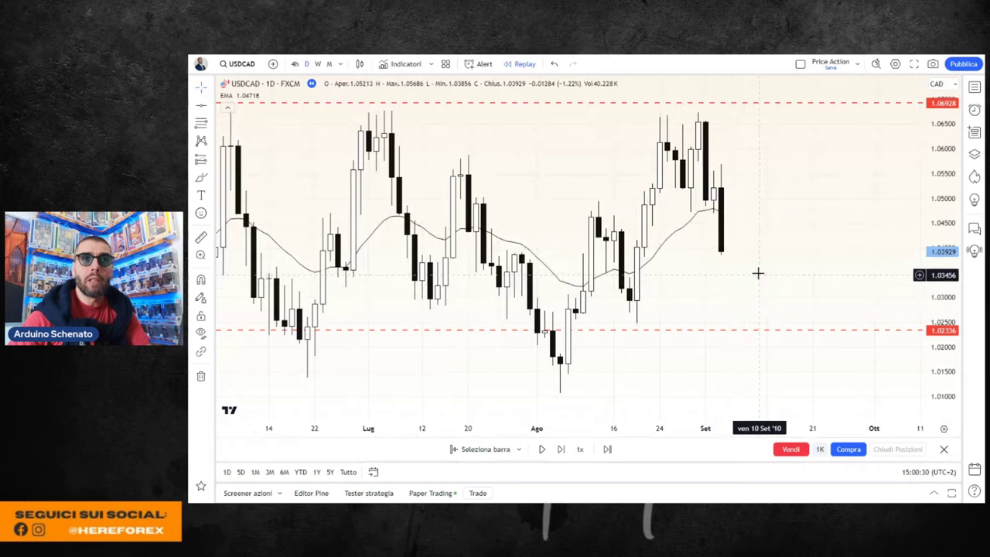
scroll(758, 273, "down", 1)
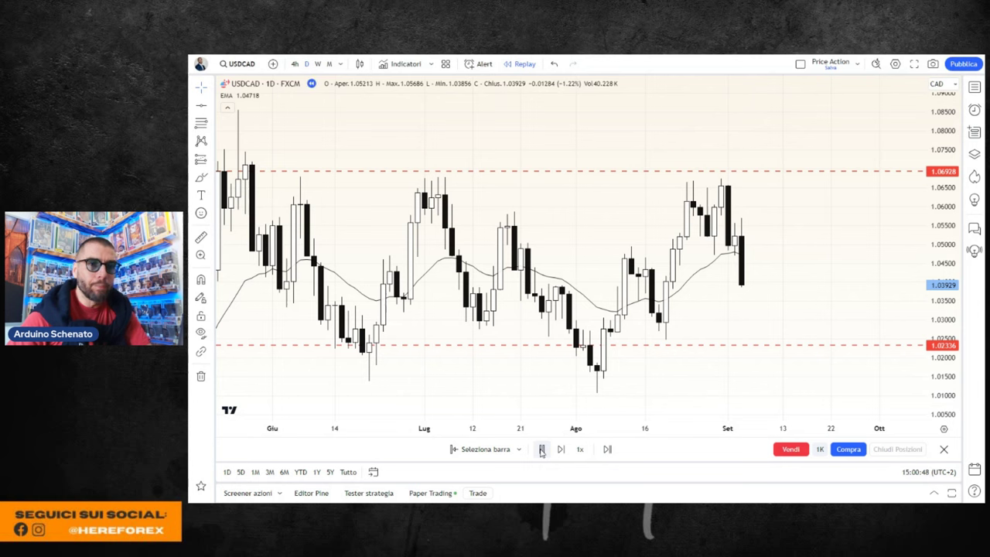
left_click(541, 450)
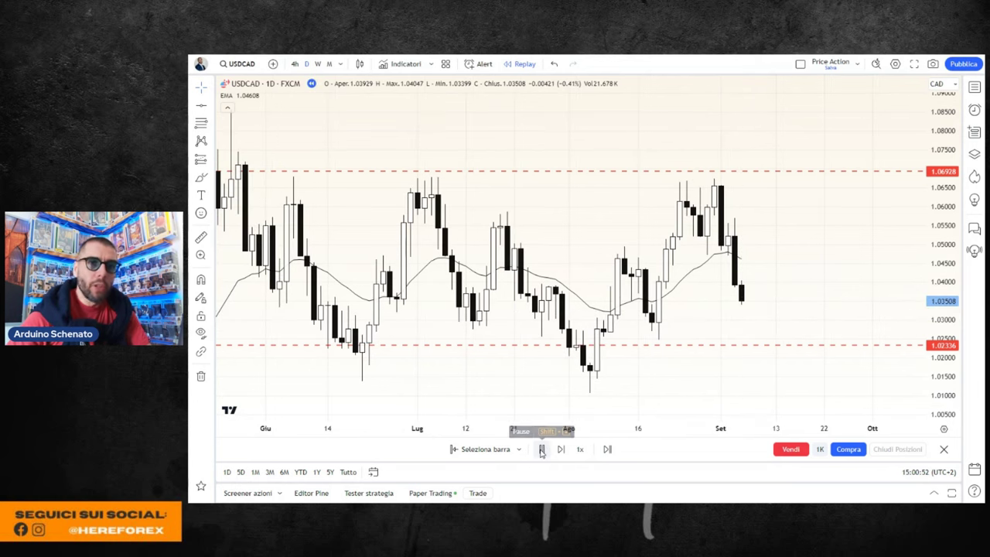
left_click(541, 450)
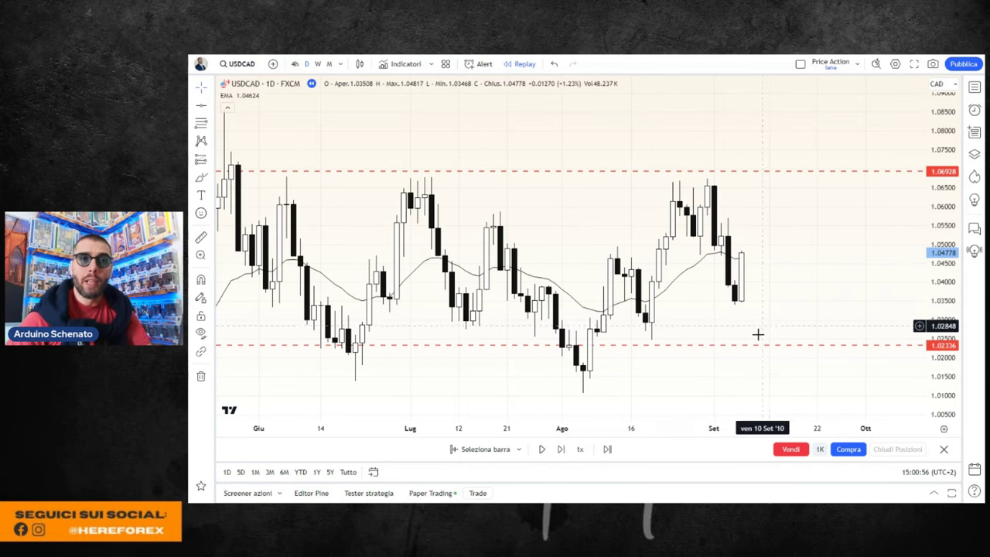
left_click(542, 450)
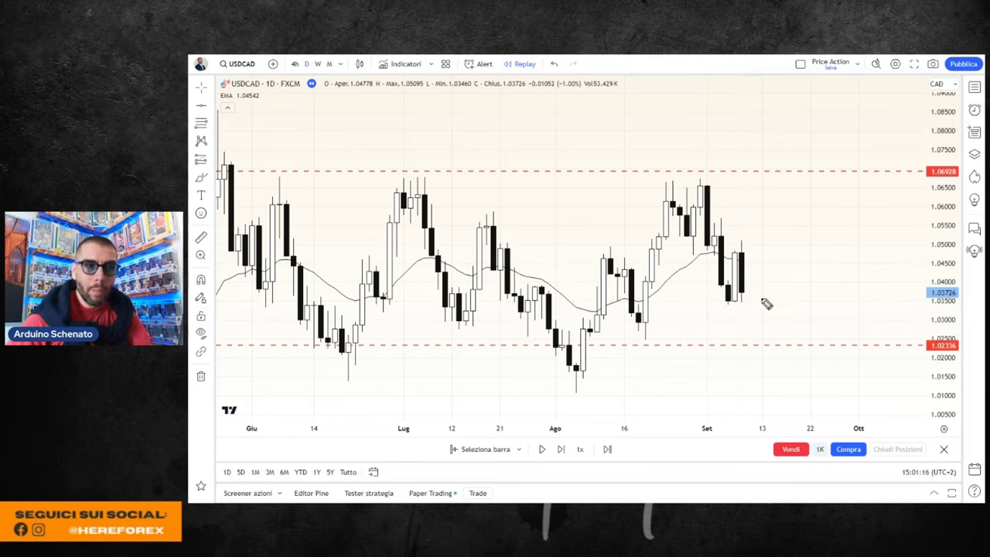
left_click_drag(328, 355, 934, 356)
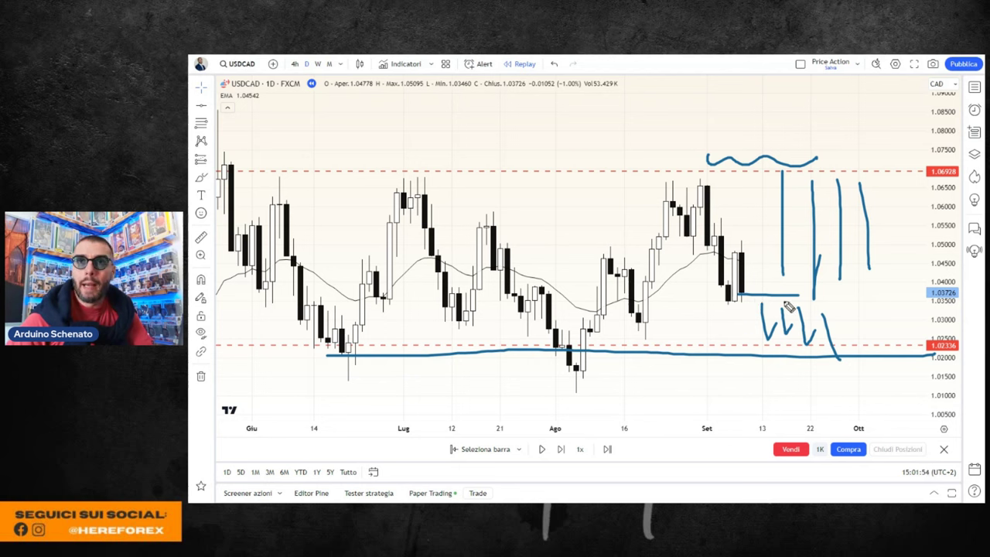
key("Escape")
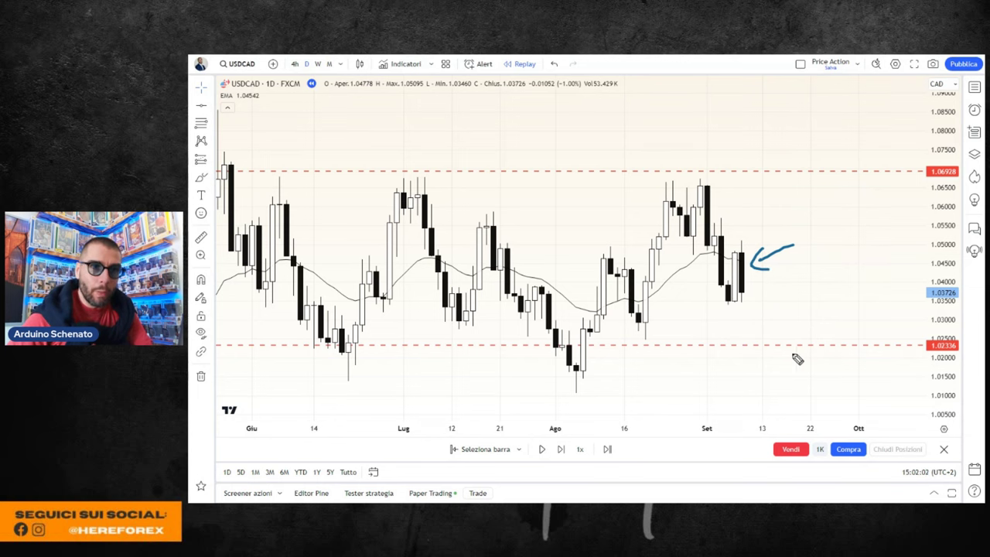
left_click_drag(822, 386, 782, 340)
- Measure the price move up from the current price, then select the 1000 order quantity to replace it
key("Escape")
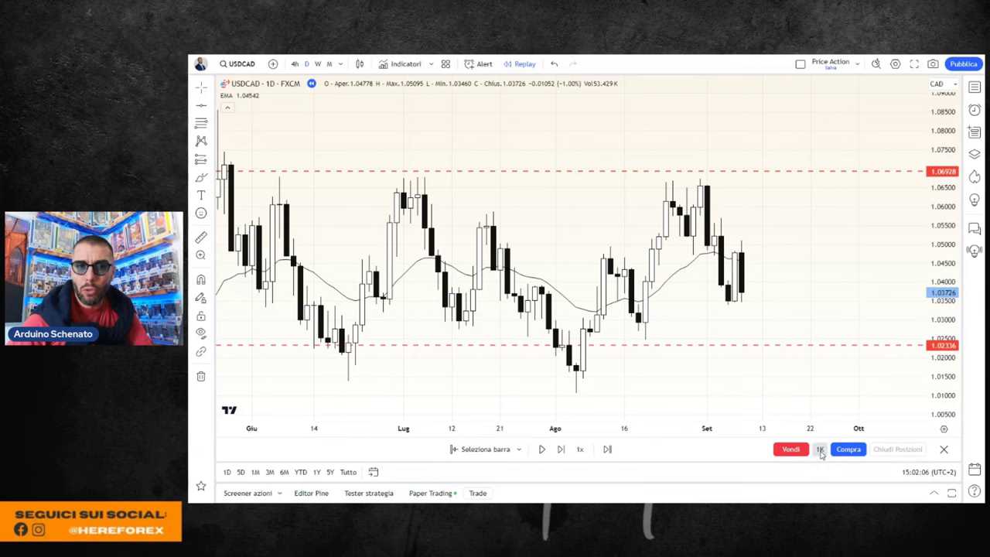
left_click(202, 237)
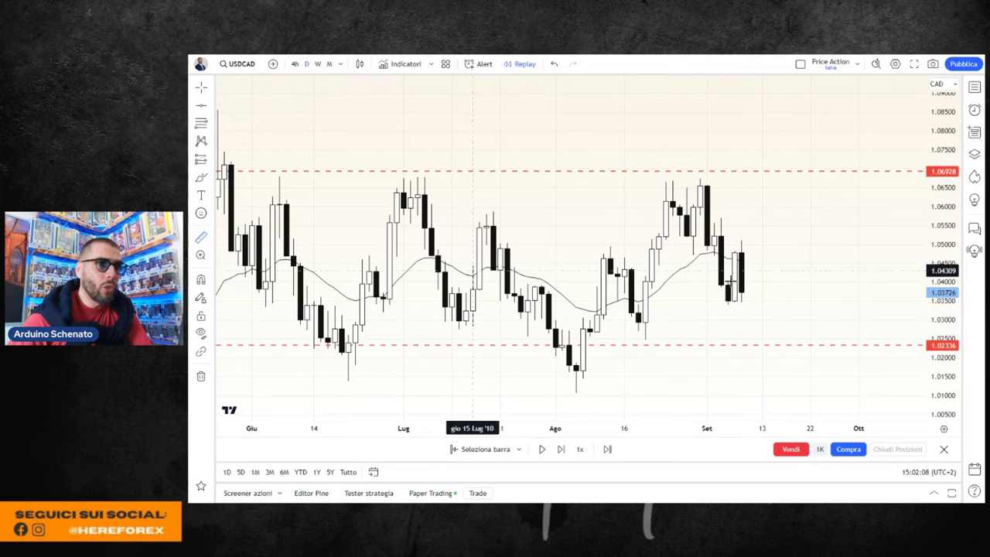
left_click(763, 292)
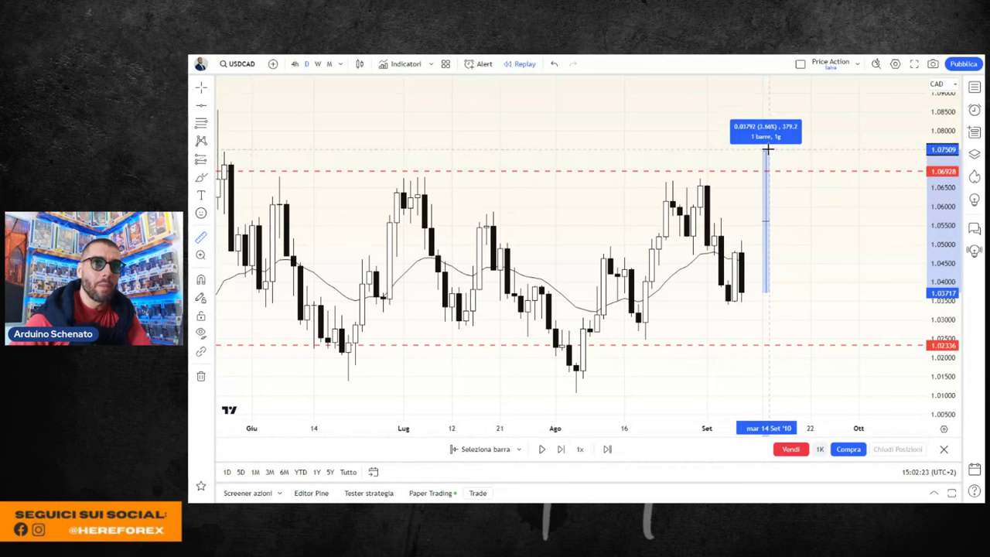
left_click(768, 149)
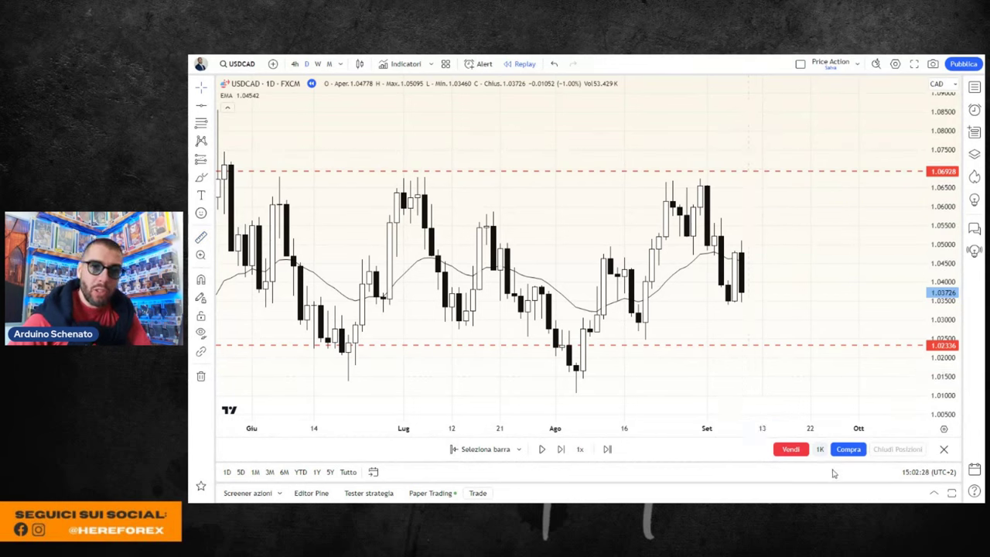
left_click(819, 449)
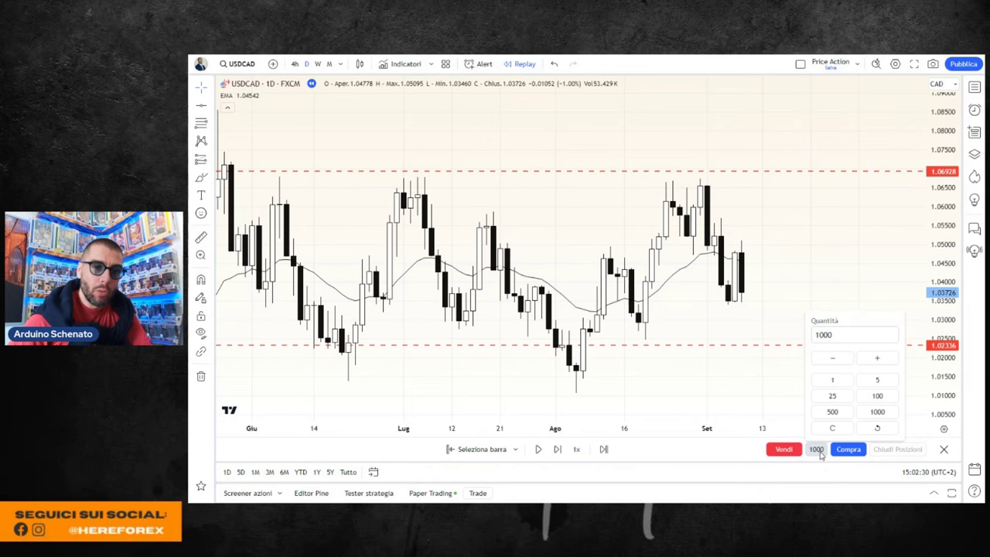
double_click(850, 334)
- Sell 20000 USDCAD at 1.03726 with a stop loss at 1.07640 and no take-profit
type("2")
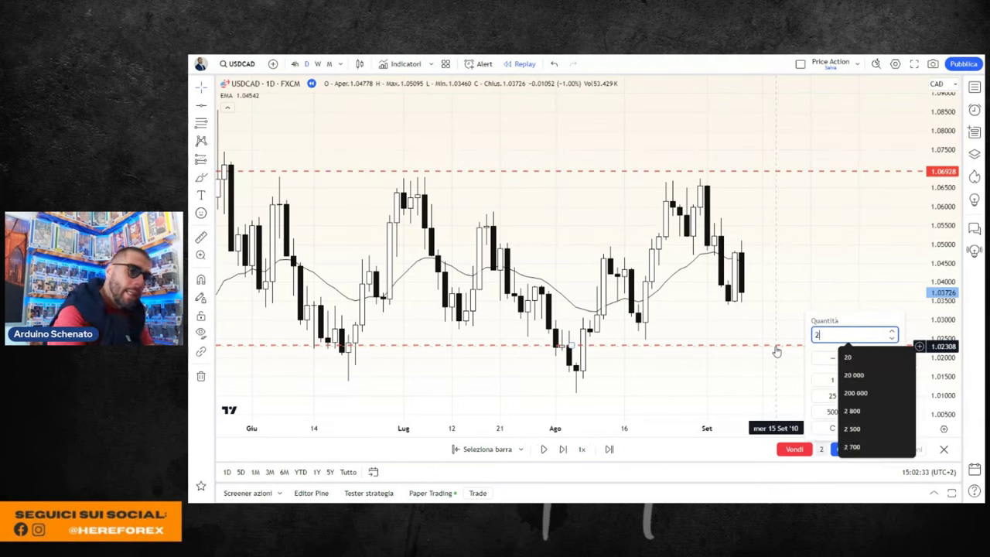
type("0000")
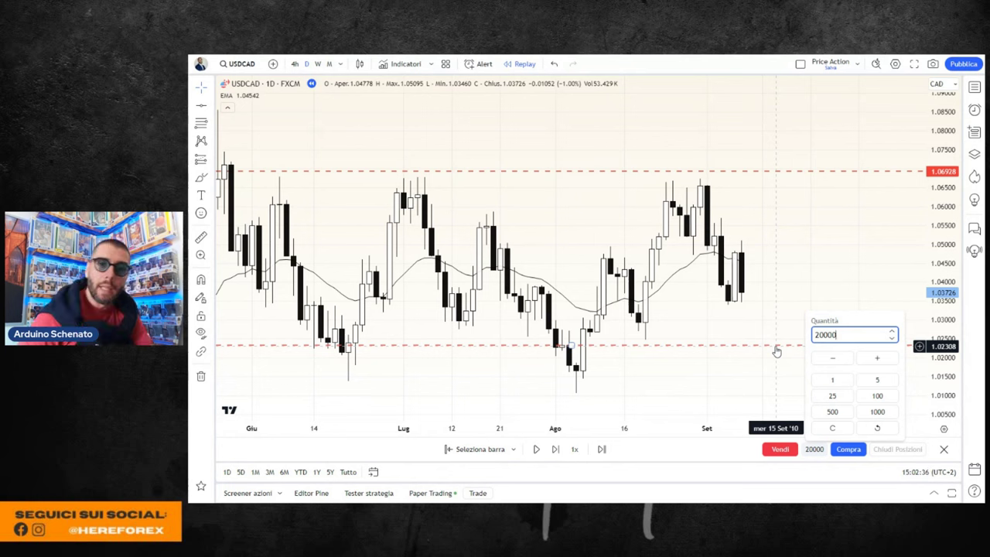
left_click(779, 448)
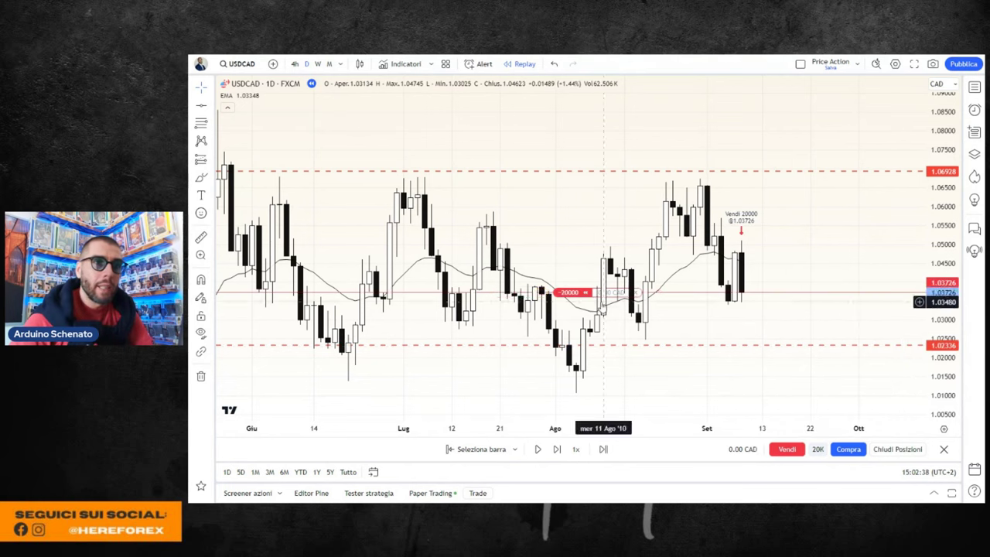
mouse_move(569, 293)
left_click_drag(535, 292, 569, 153)
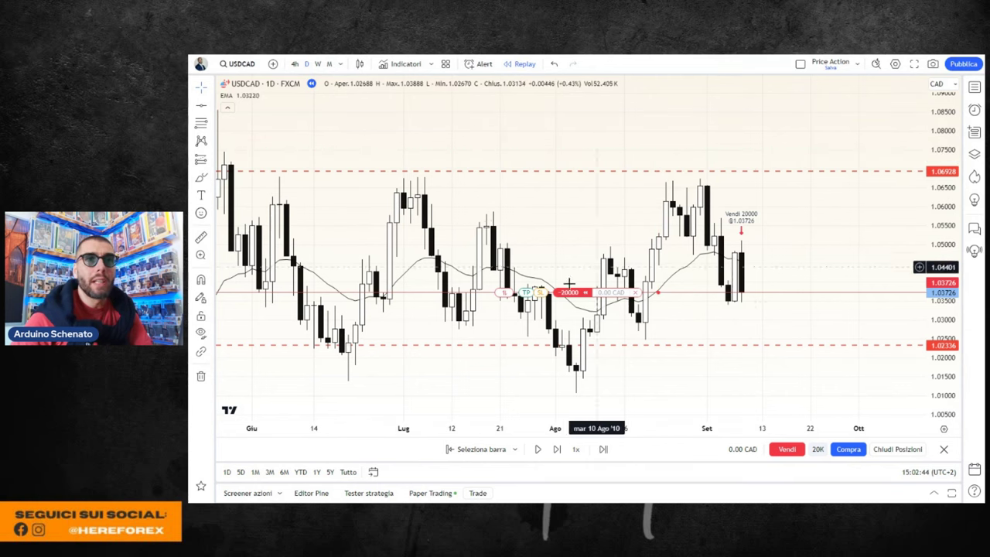
mouse_move(573, 155)
left_mouse_down()
mouse_move(539, 292)
mouse_move(560, 144)
left_mouse_up()
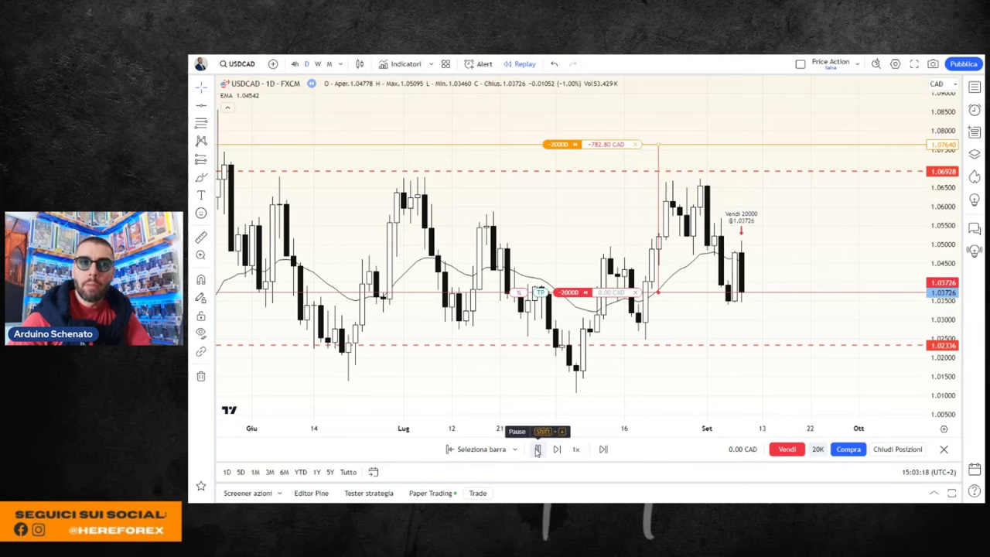
- Advance the replay two daily bars to 10 September 2010, with the short at +36.00 CAD
left_click(537, 450)
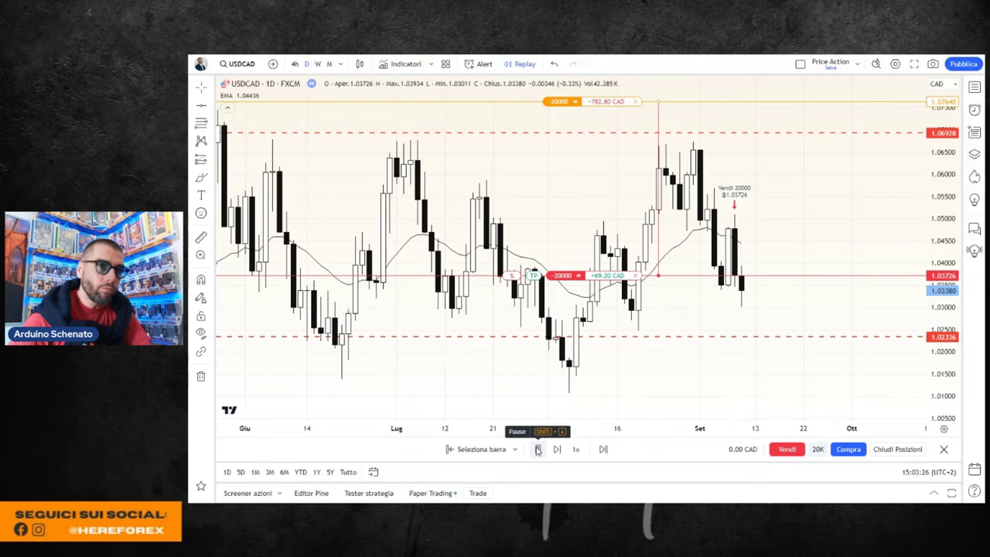
left_click(537, 449)
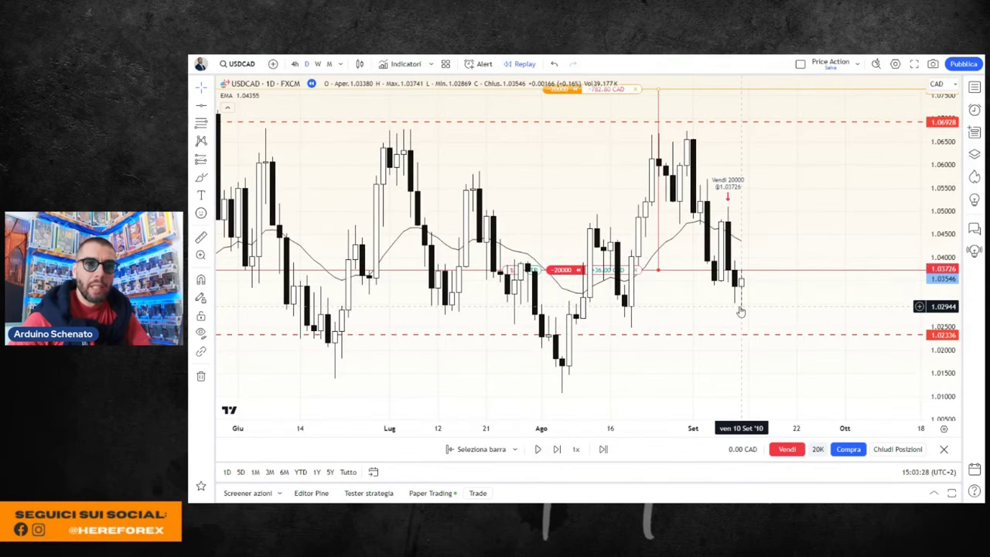
left_click(317, 64)
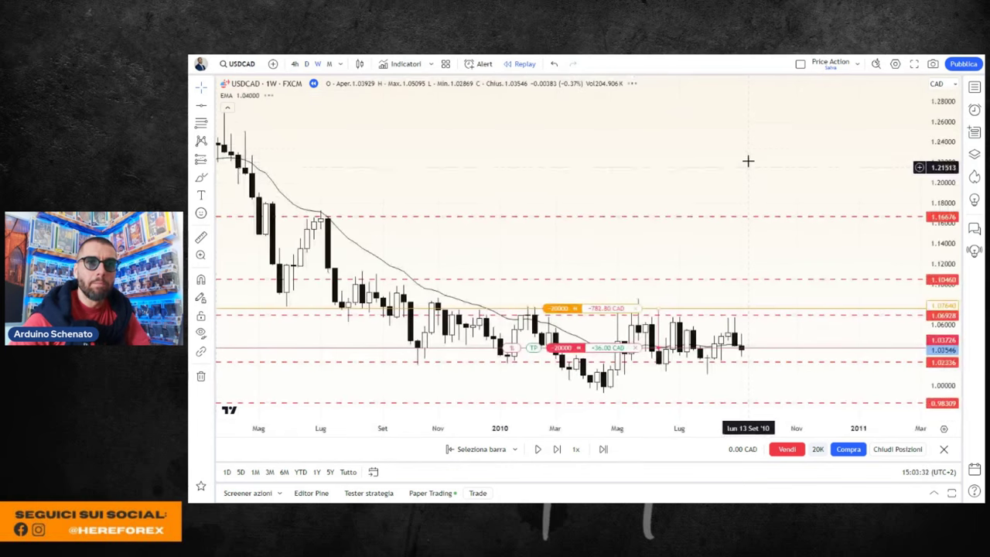
scroll(749, 163, "up", 3)
scroll(768, 273, "up", 1)
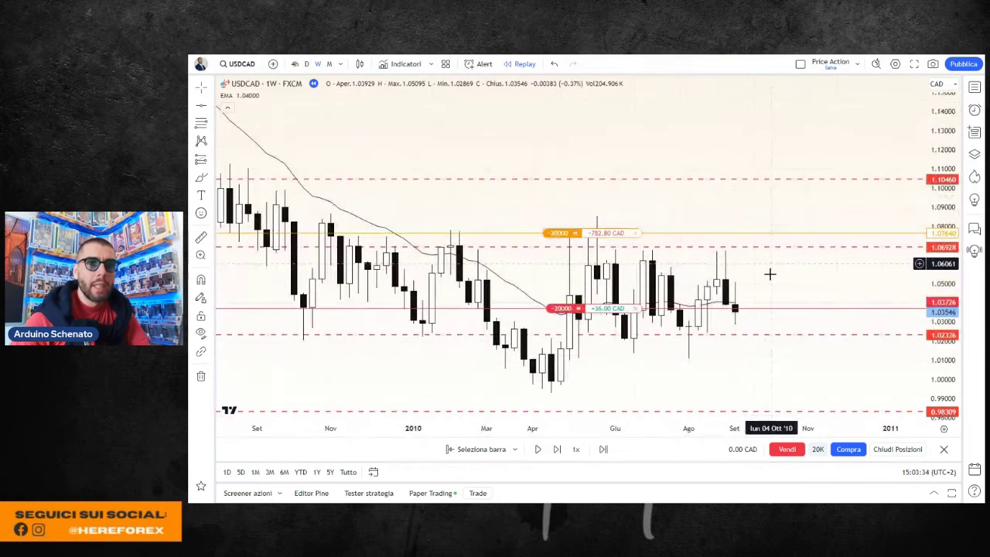
scroll(750, 290, "up", 1)
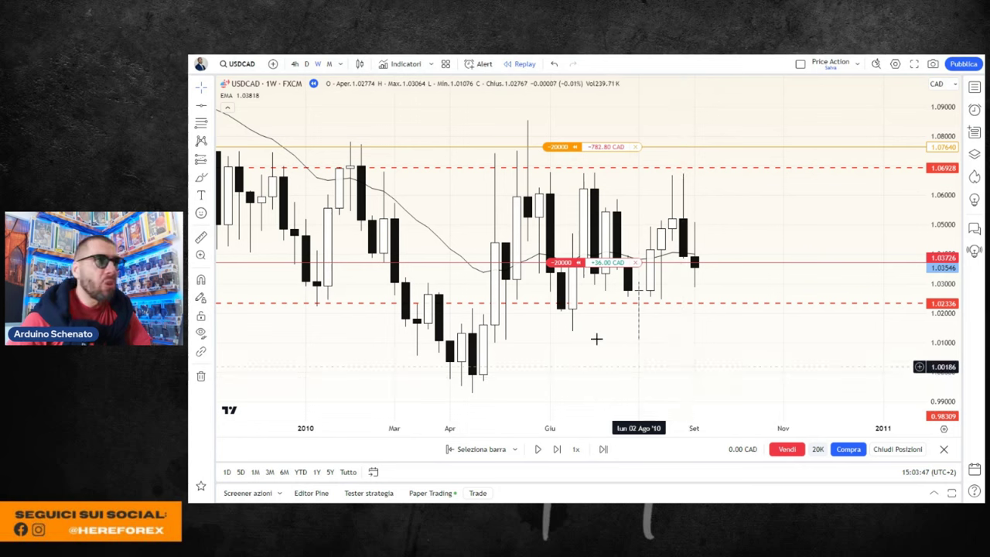
- Return to daily candles and advance the replay to 14 September 2010 at 1.02751
left_click(307, 64)
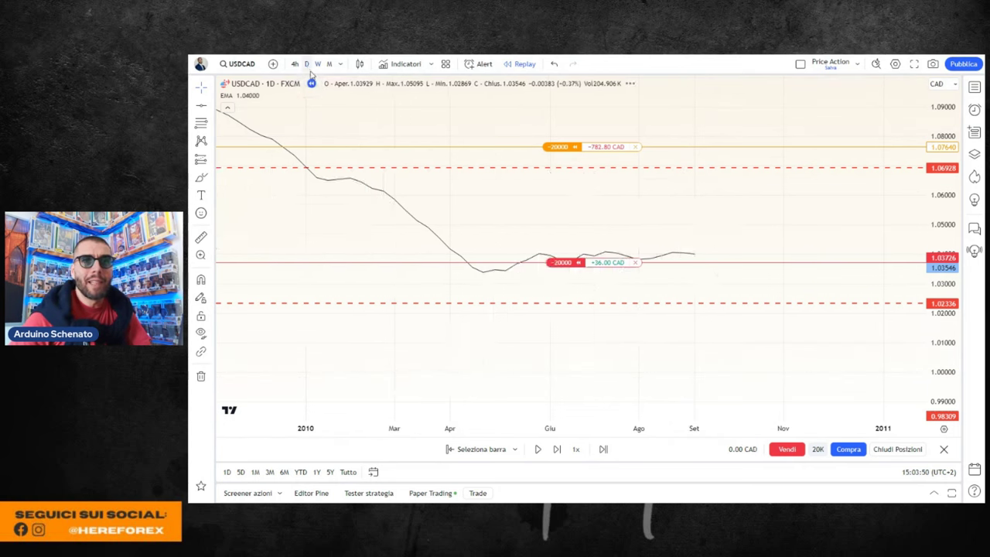
scroll(707, 188, "down", 1)
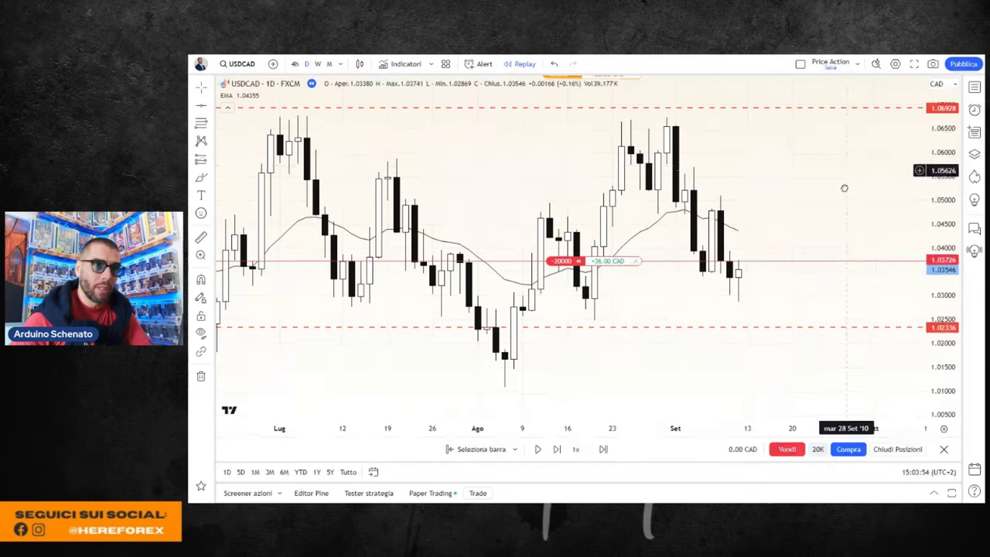
mouse_move(843, 185)
left_mouse_down()
mouse_move(840, 165)
mouse_move(843, 172)
left_mouse_up()
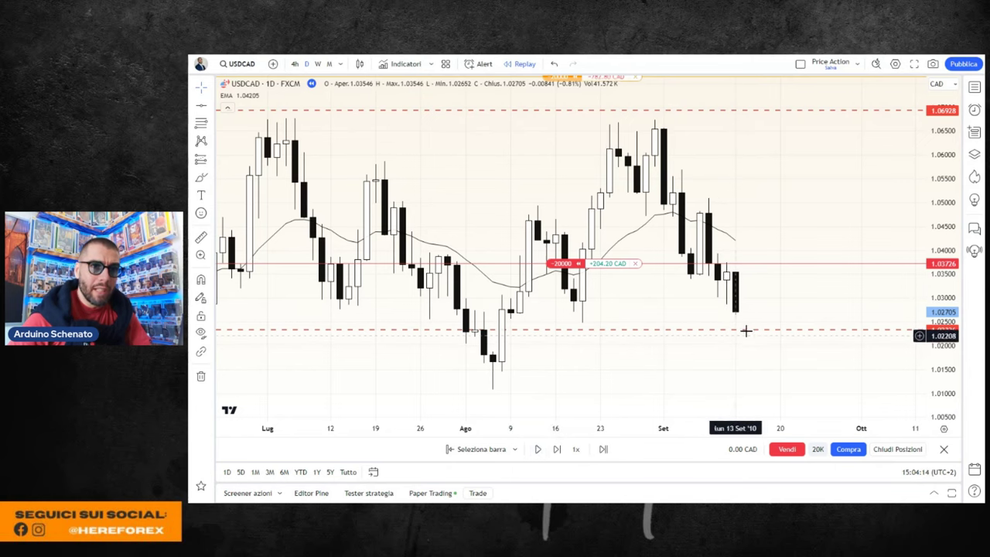
scroll(748, 335, "down", 1)
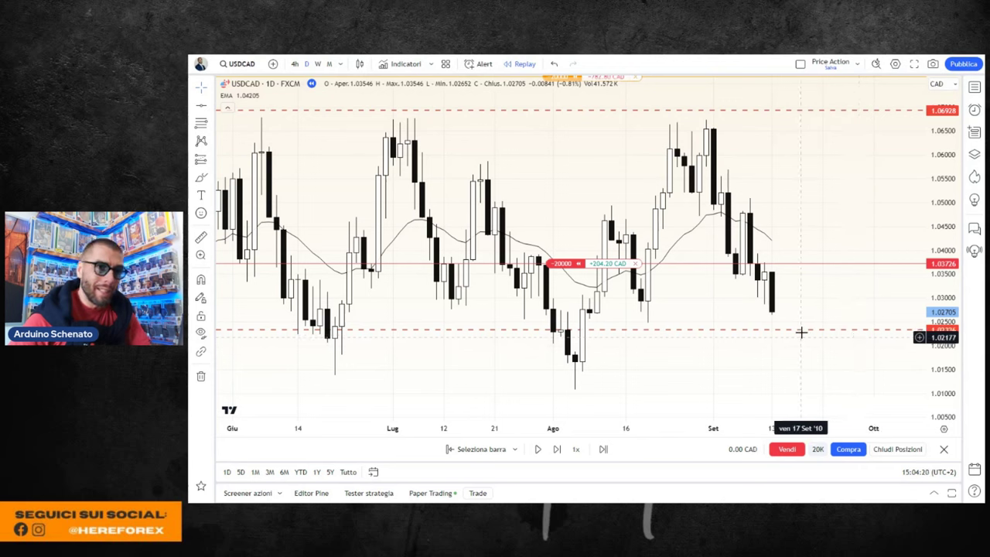
left_click(537, 449)
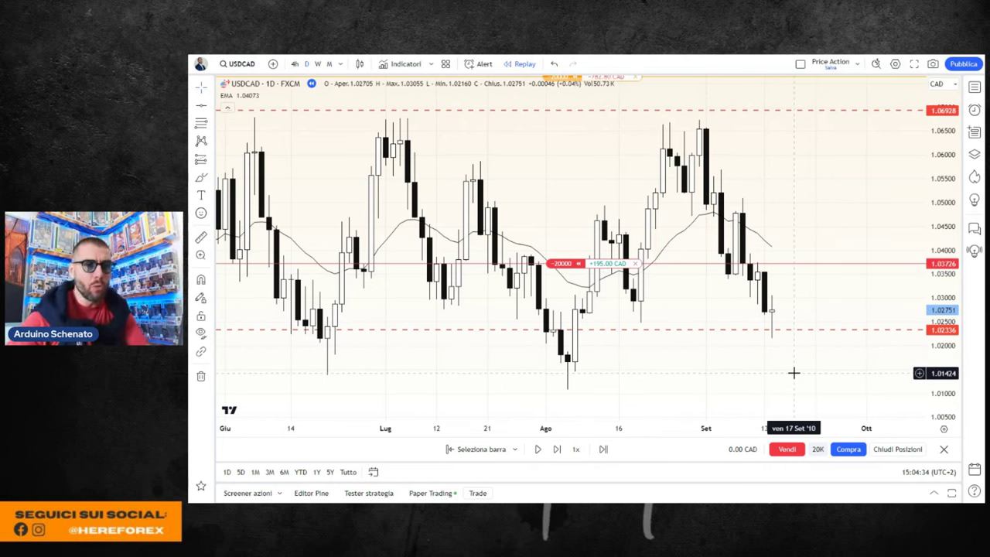
- Close the short by buying 20000 at 1.02751, banking +195.00 CAD profit
left_click(909, 453)
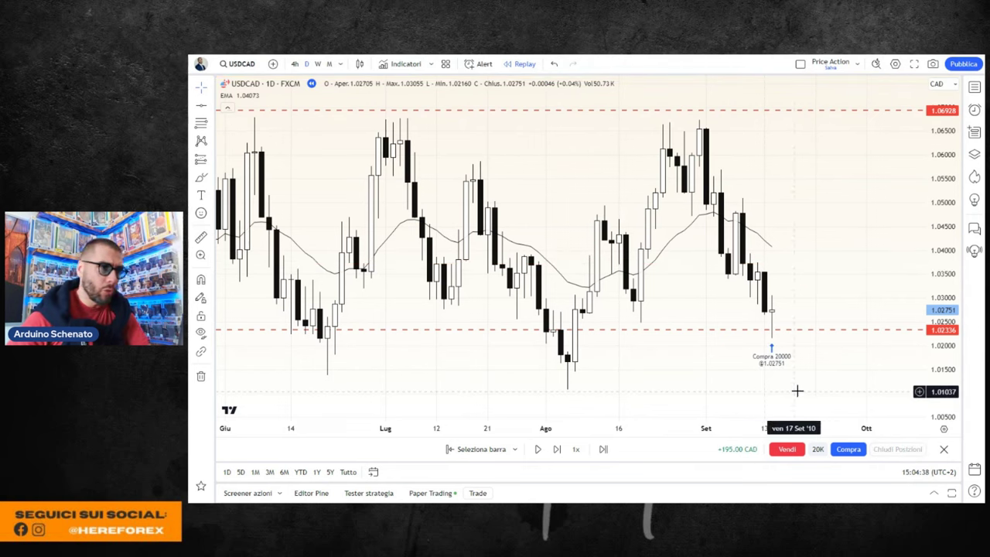
scroll(716, 366, "down", 1)
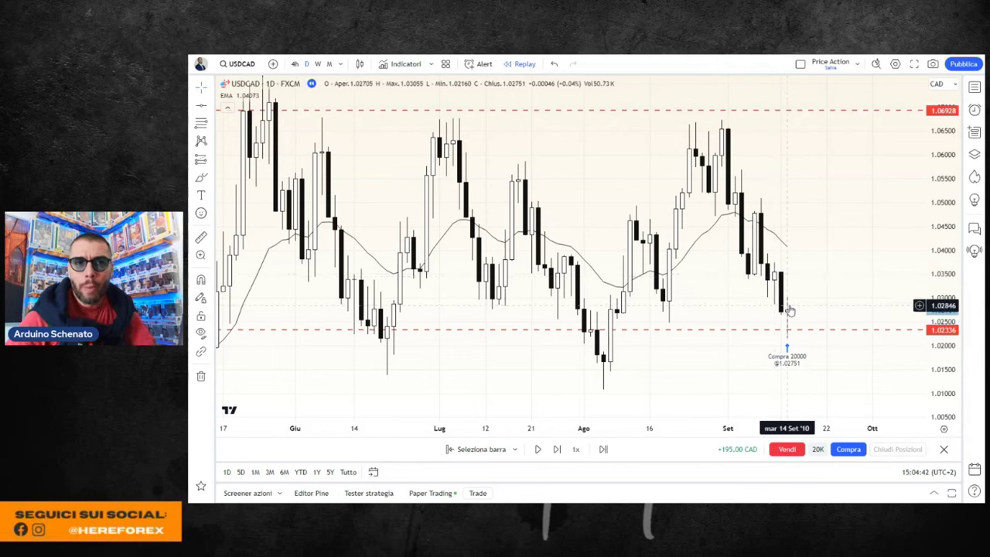
scroll(783, 311, "right", 1)
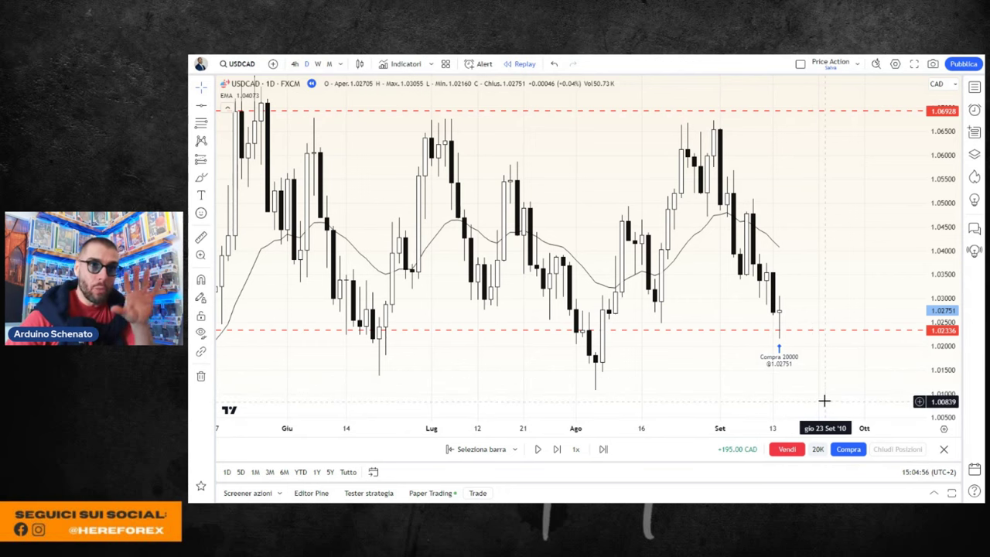
left_click_drag(942, 220, 944, 203)
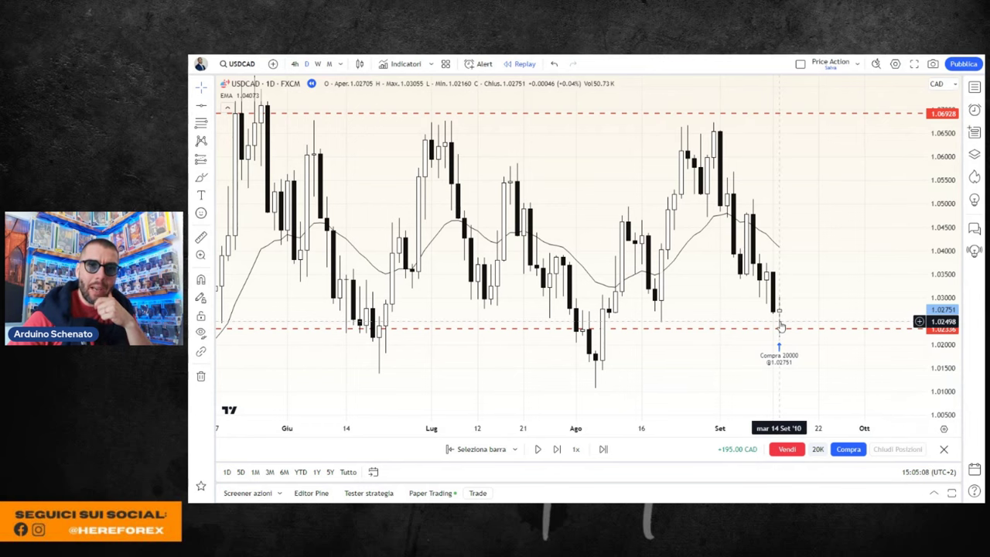
left_click_drag(818, 284, 813, 287)
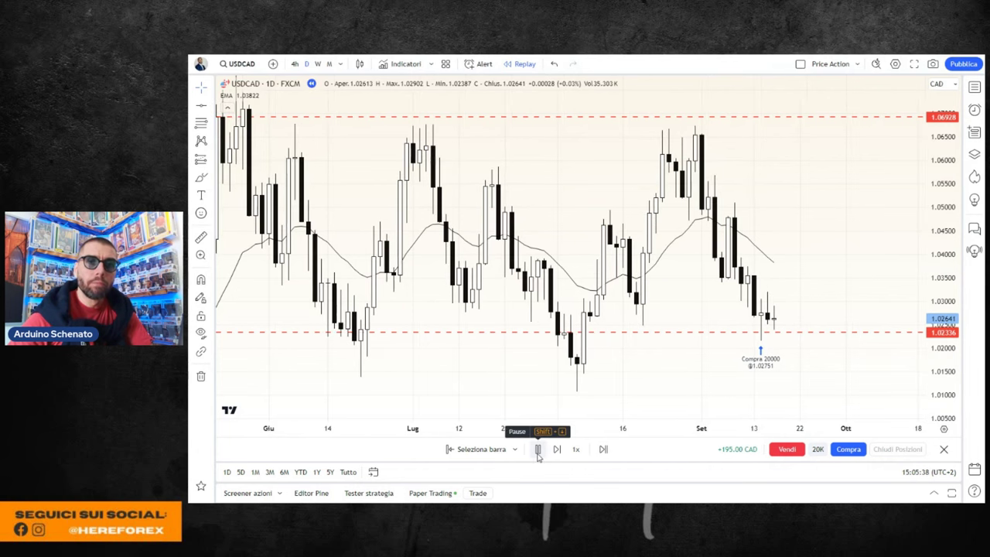
- Advance the replay to 17 September 2010, a bullish bar closing at 1.03149
left_click(537, 450)
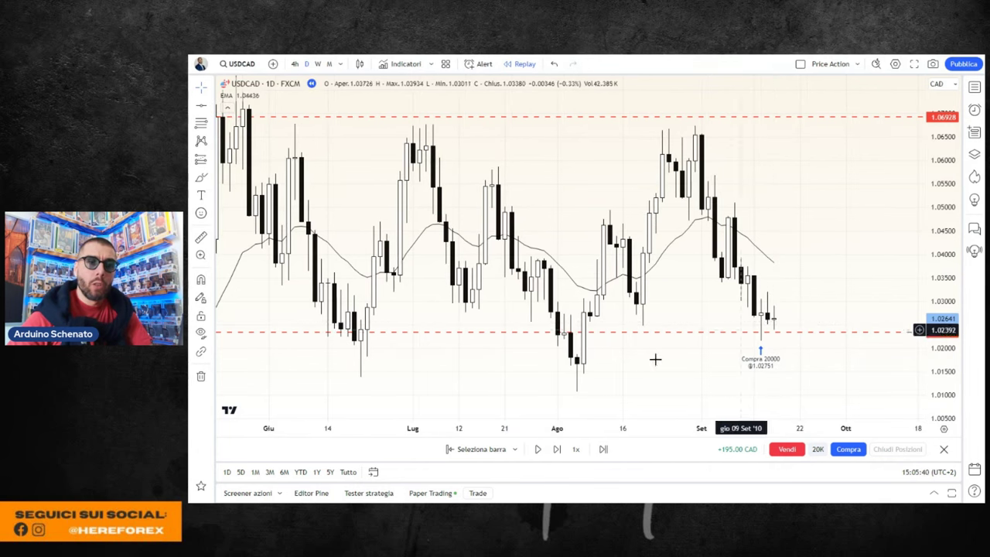
left_click(536, 450)
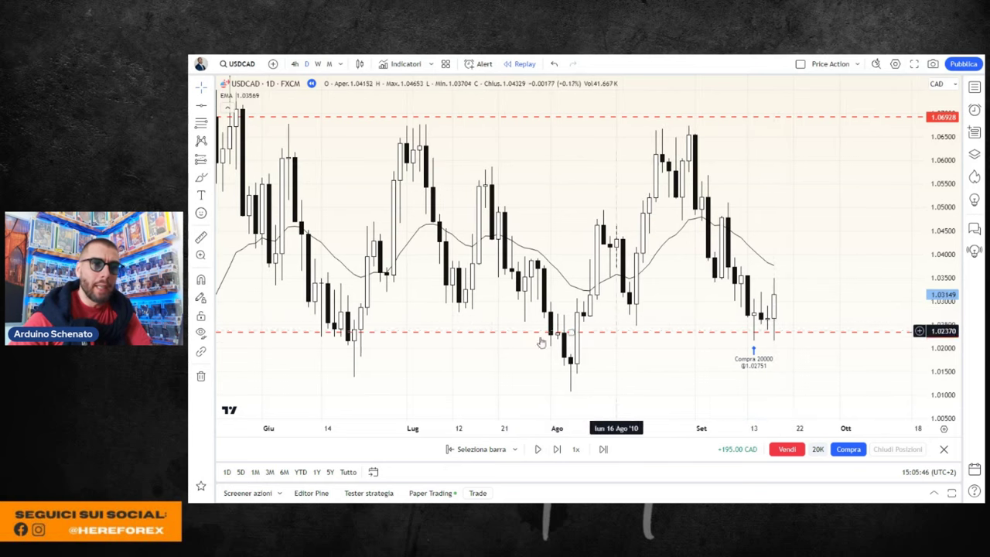
left_click(317, 63)
left_click_drag(951, 189, 951, 255)
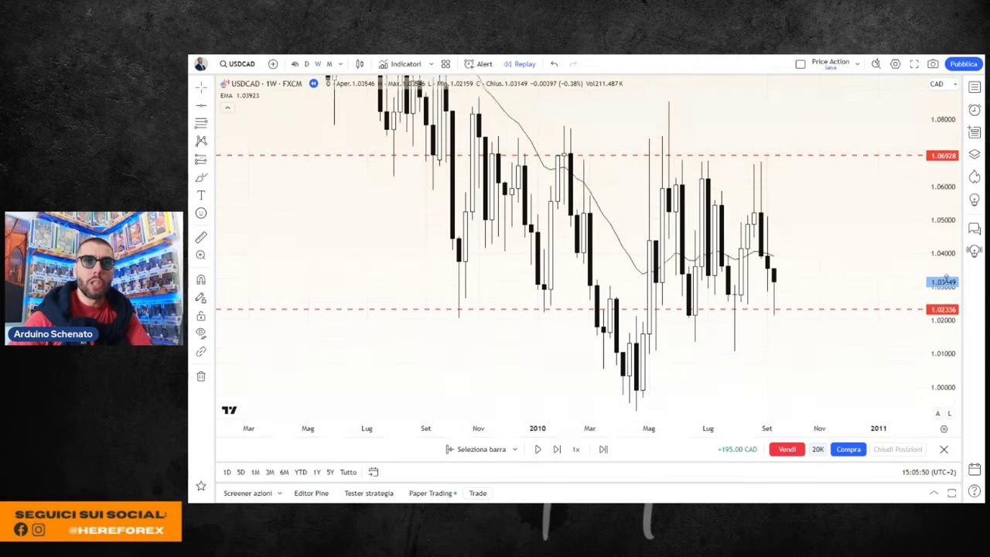
scroll(773, 352, "up", 2)
left_click_drag(739, 354, 755, 349)
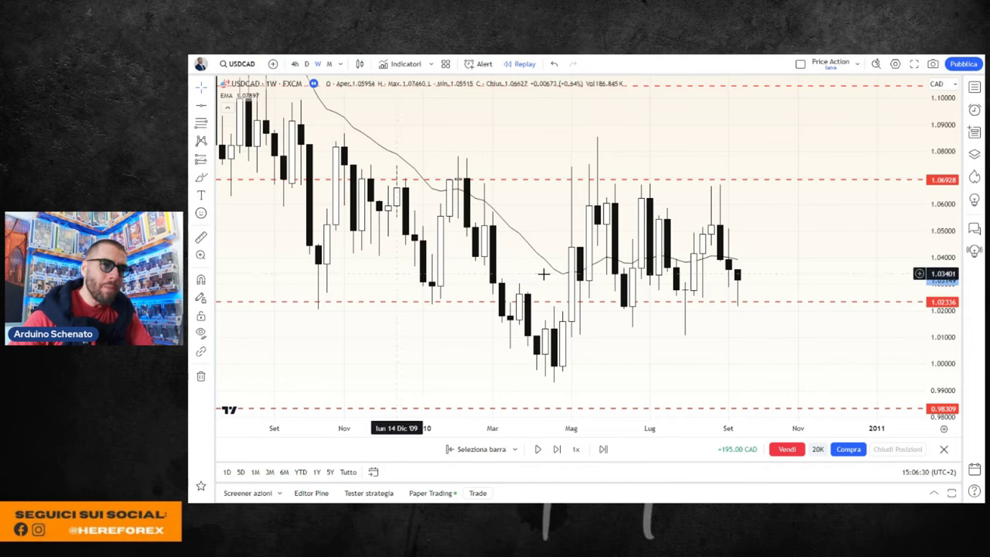
scroll(822, 250, "up", 2)
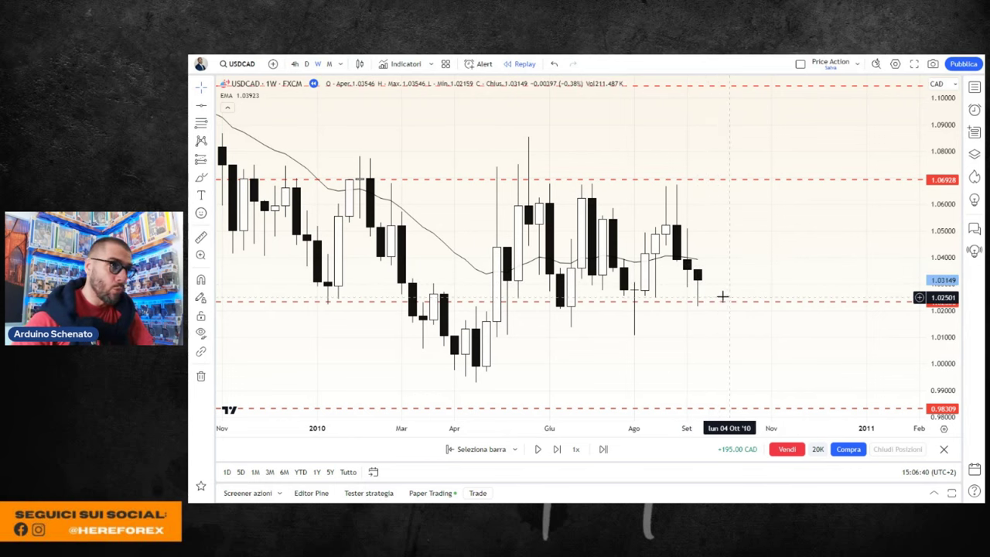
- Switch back to daily candles and frame the latest bars with a compressed price scale
left_click(306, 64)
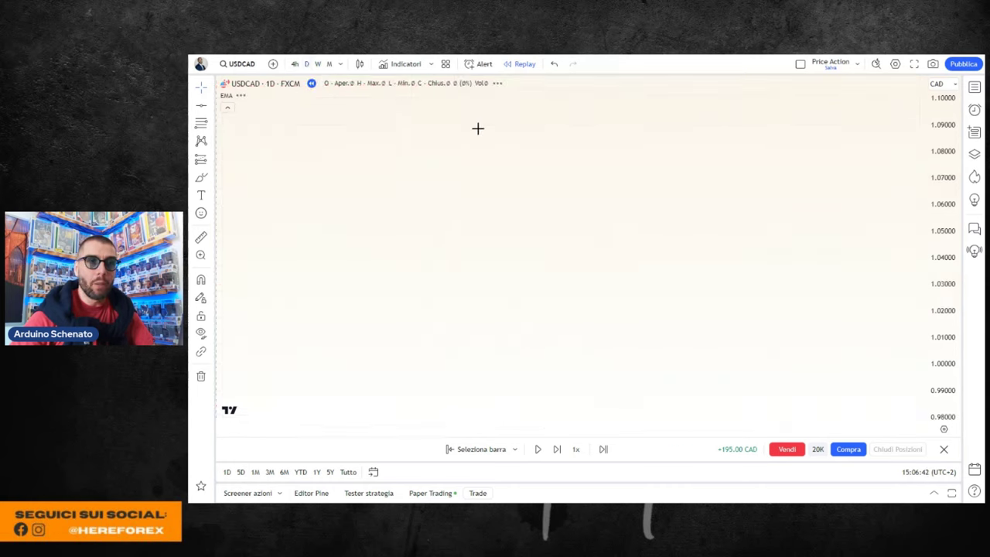
scroll(791, 193, "down", 2)
scroll(773, 232, "down", 2)
left_click_drag(759, 263, 699, 262)
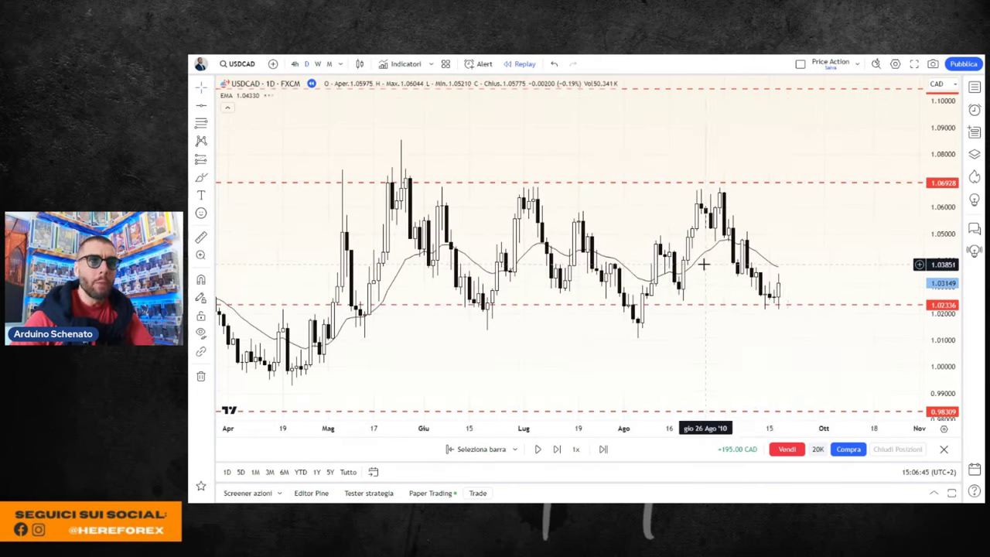
left_click_drag(861, 220, 830, 231)
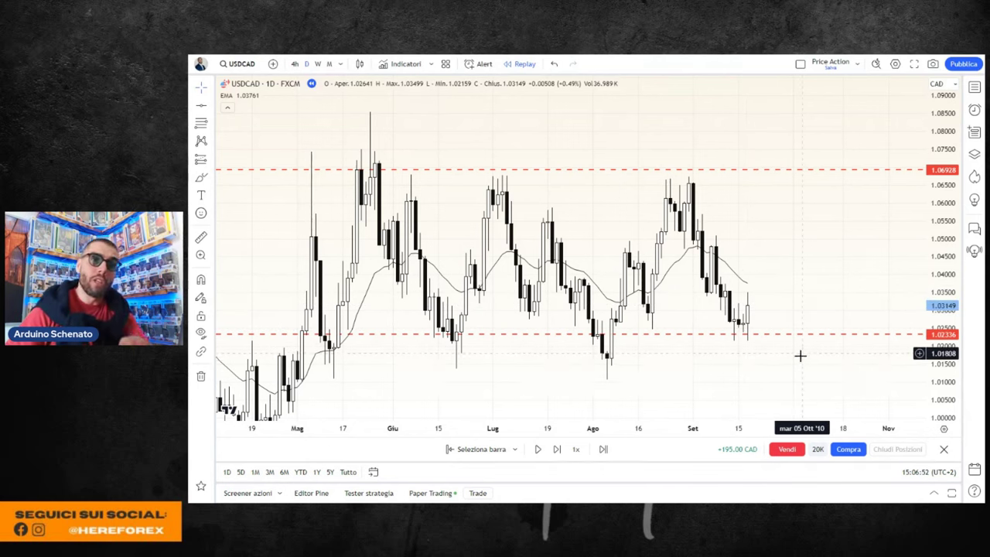
left_click_drag(943, 249, 943, 267)
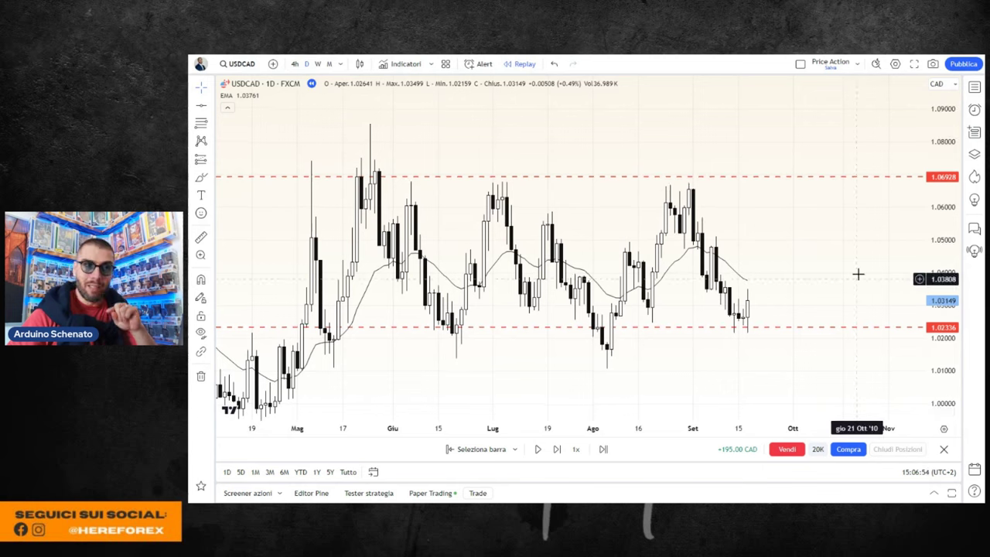
left_click_drag(857, 274, 868, 255)
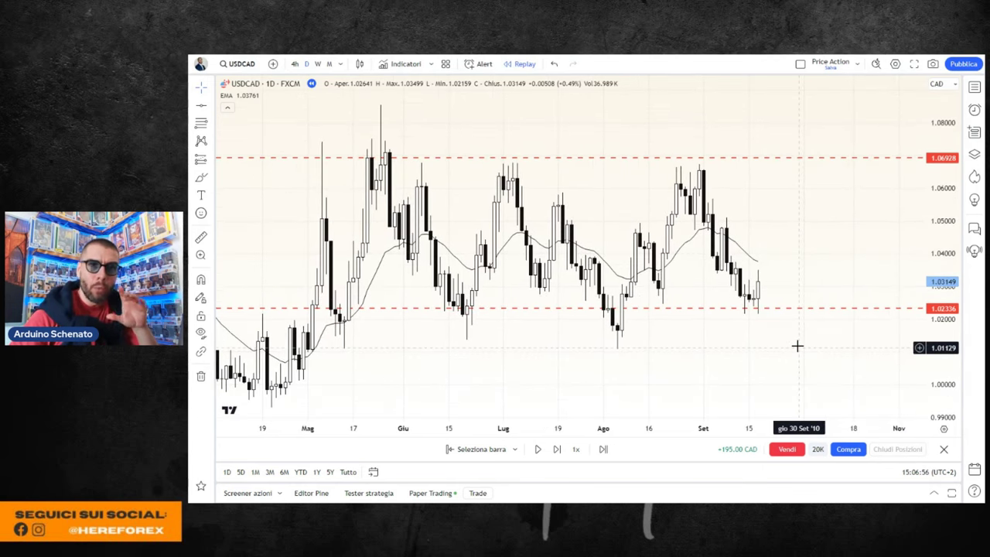
scroll(796, 347, "down", 2)
scroll(793, 348, "down", 1)
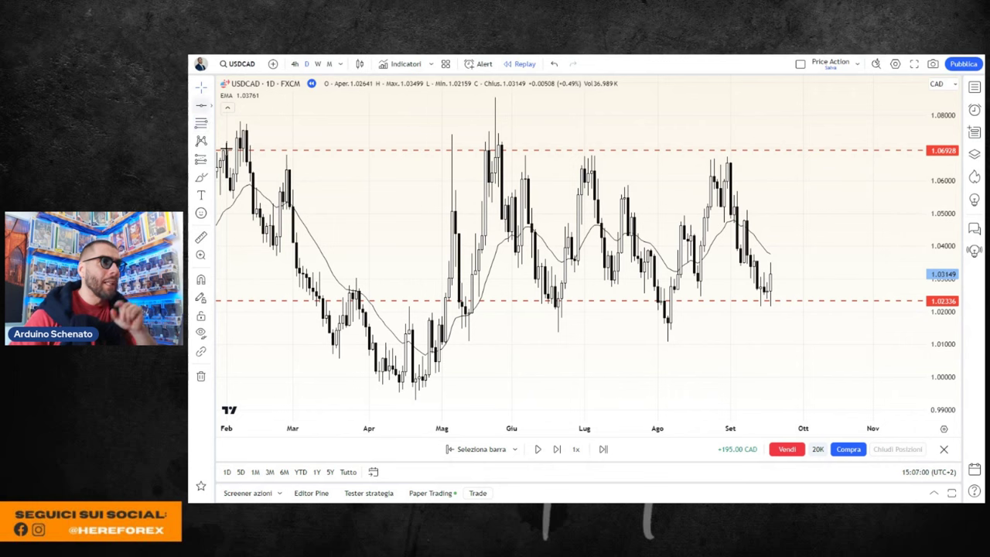
- Mark the 1.0000 support level with a horizontal line
left_click(364, 377)
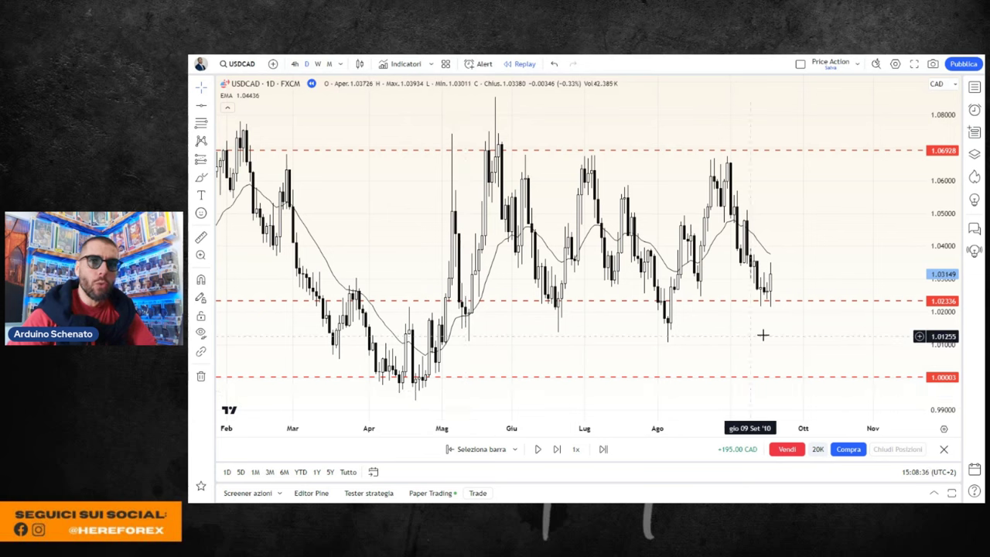
scroll(781, 286, "up", 1)
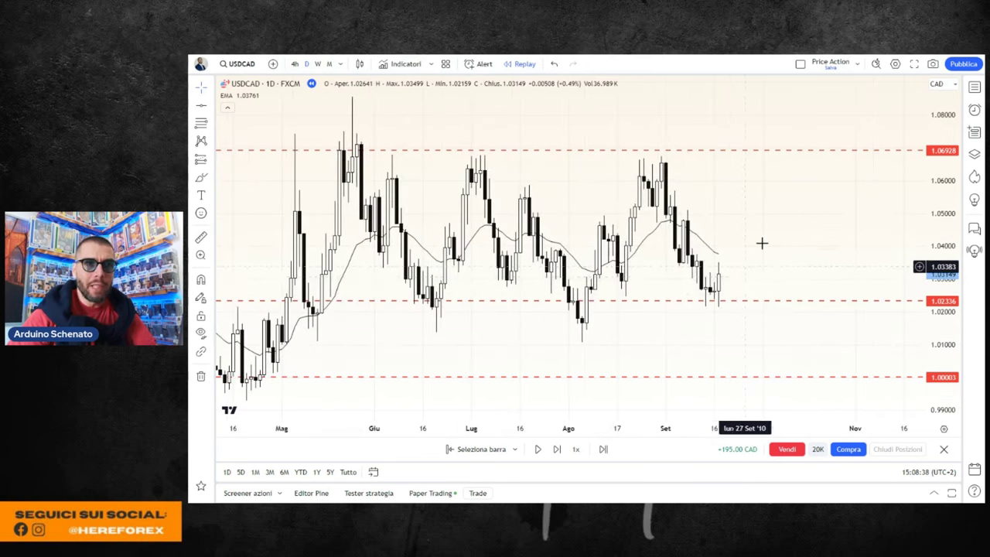
scroll(724, 286, "up", 1)
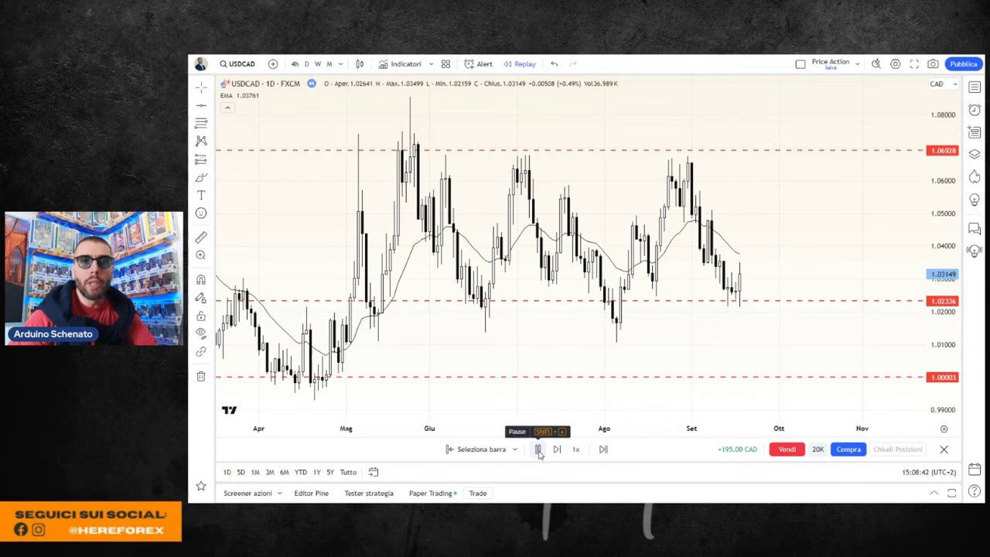
- Step the daily replay forward two bars to a 1.02668 close, just above 1.02336
left_click(538, 452)
scroll(749, 333, "up", 1)
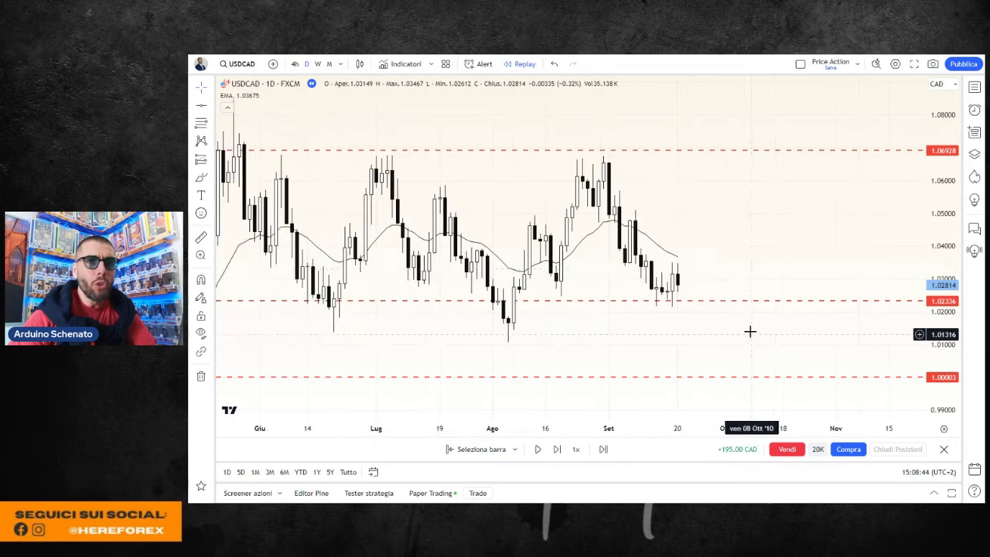
scroll(773, 309, "up", 1)
scroll(821, 274, "up", 1)
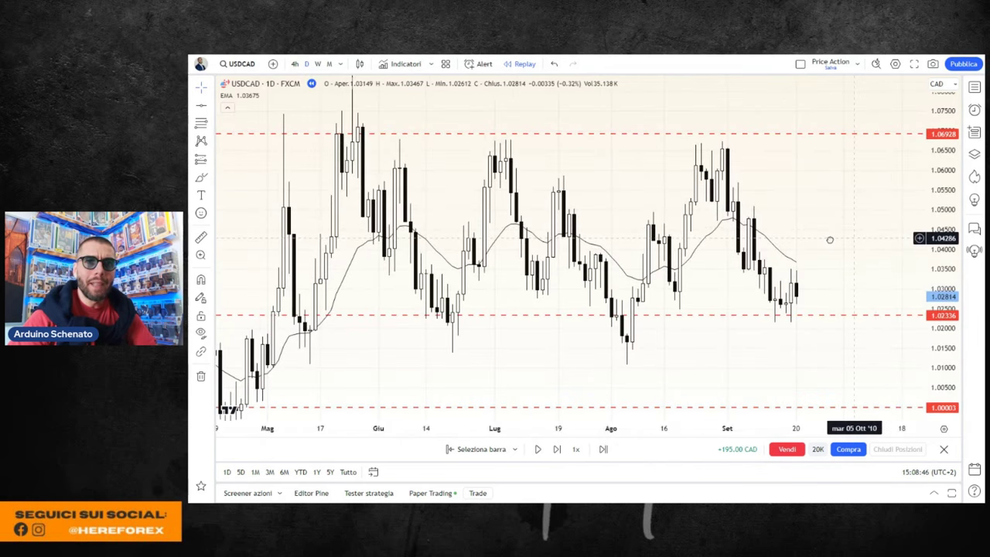
scroll(816, 267, "up", 1)
scroll(769, 311, "up", 1)
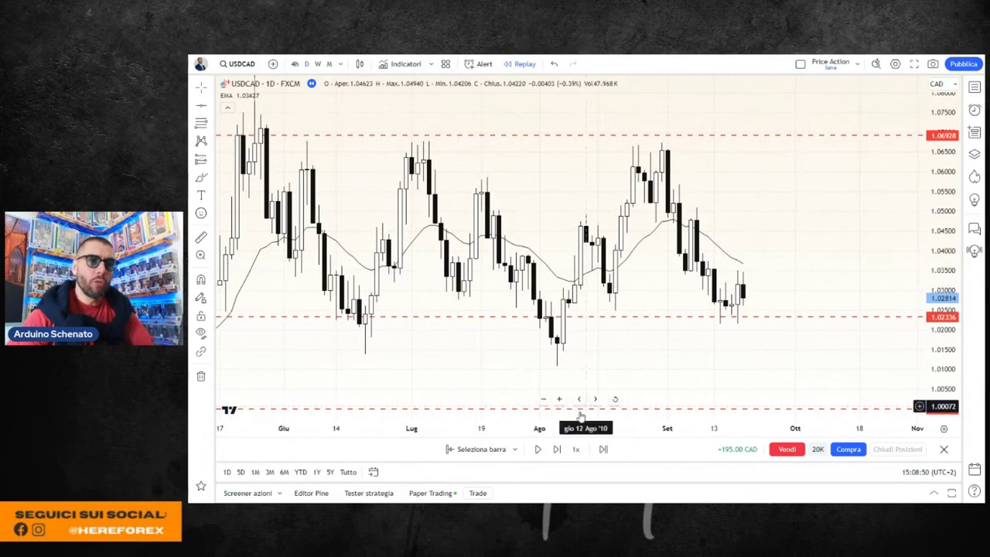
left_click(538, 451)
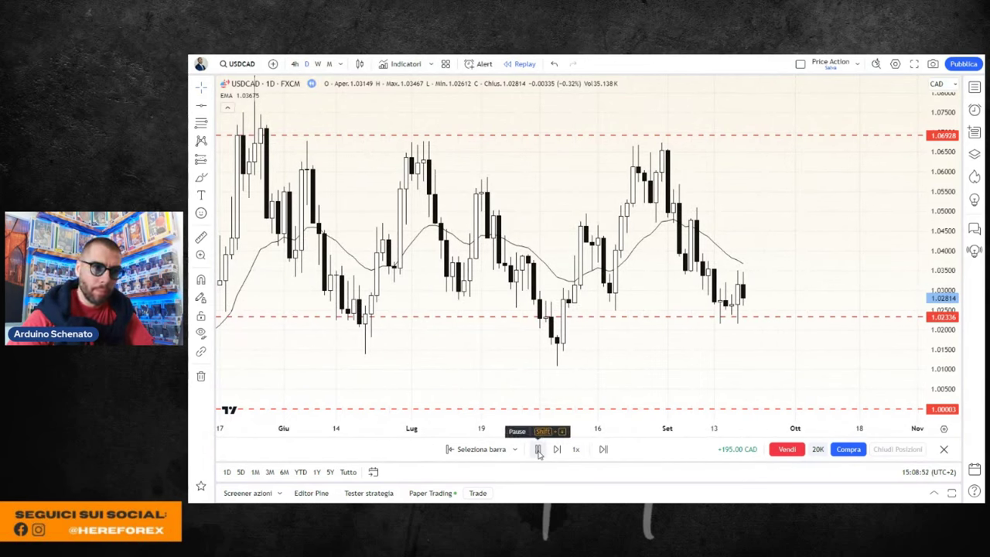
left_click(538, 450)
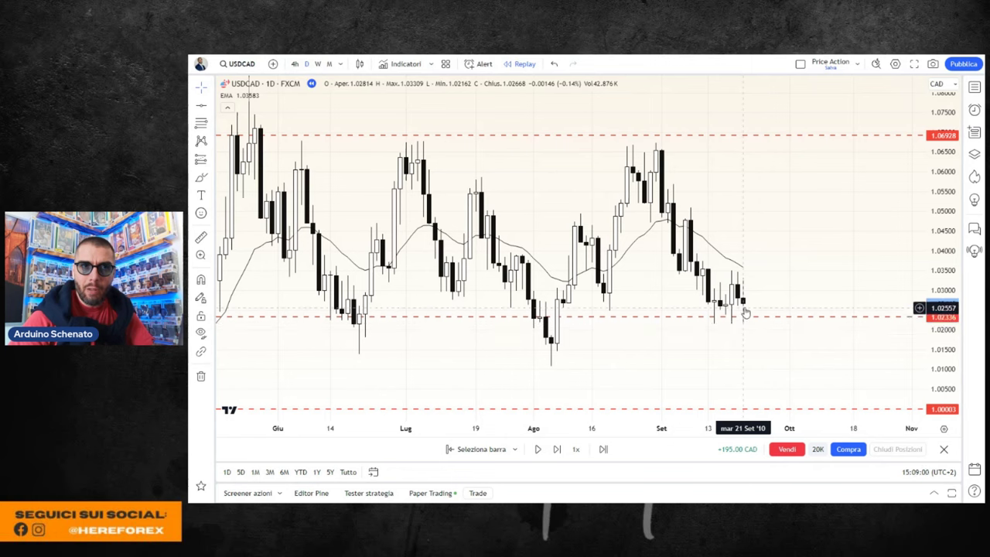
- Advance the replay one more bar, then resume playback toward the bullish 1.03420 close
left_click(538, 451)
left_click(539, 451)
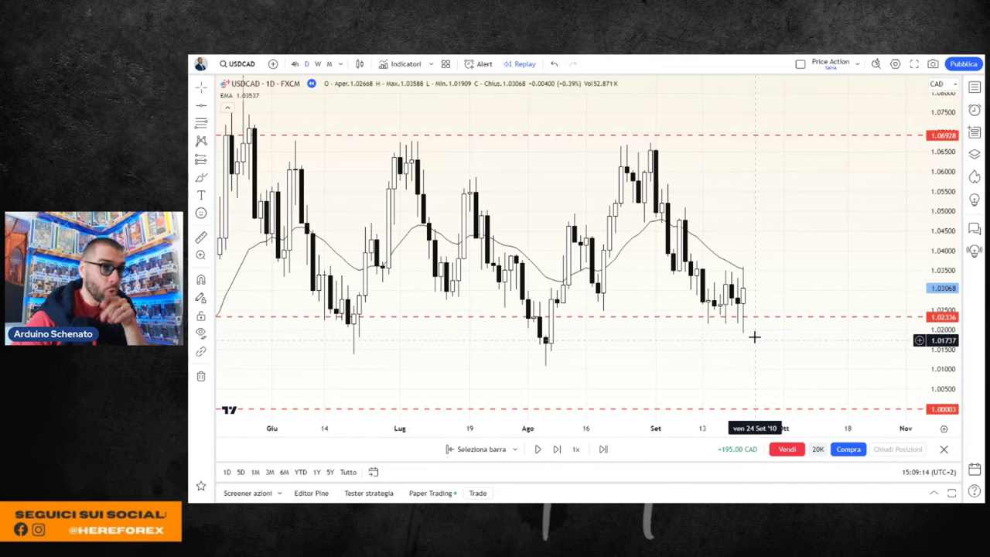
left_click(537, 450)
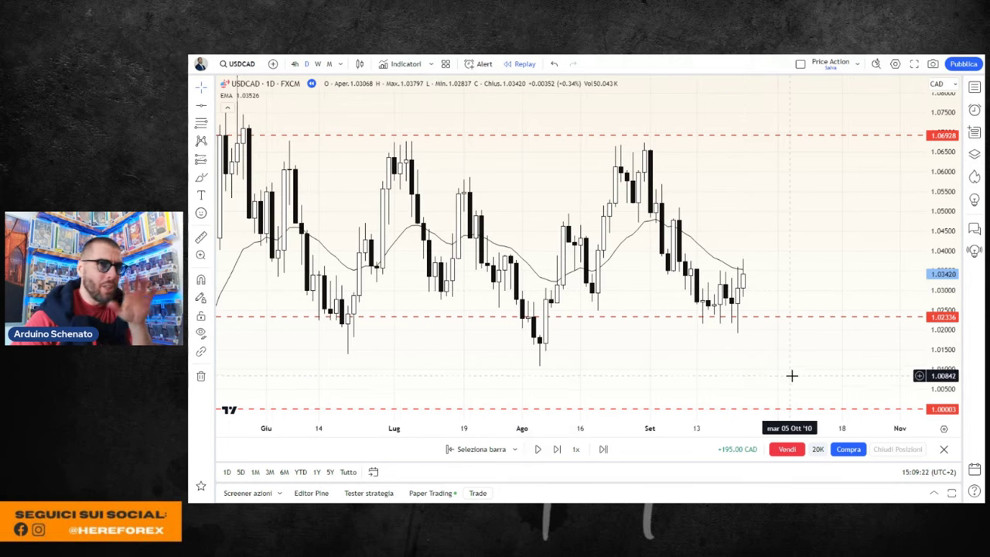
- Pause on the bearish 1.02551 bar, sketch brush arrows toward 1.0000 support, then clear them
left_click(539, 450)
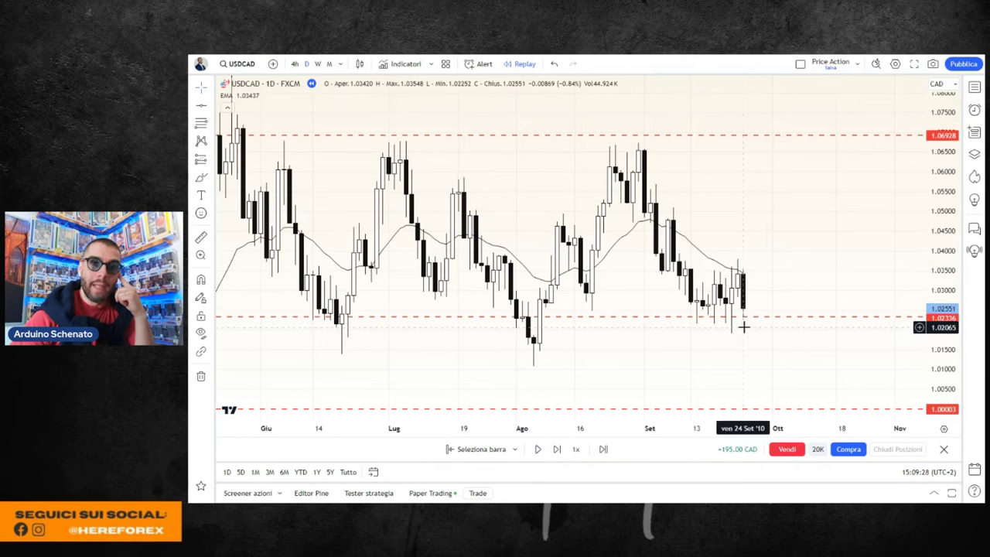
scroll(789, 382, "up", 1)
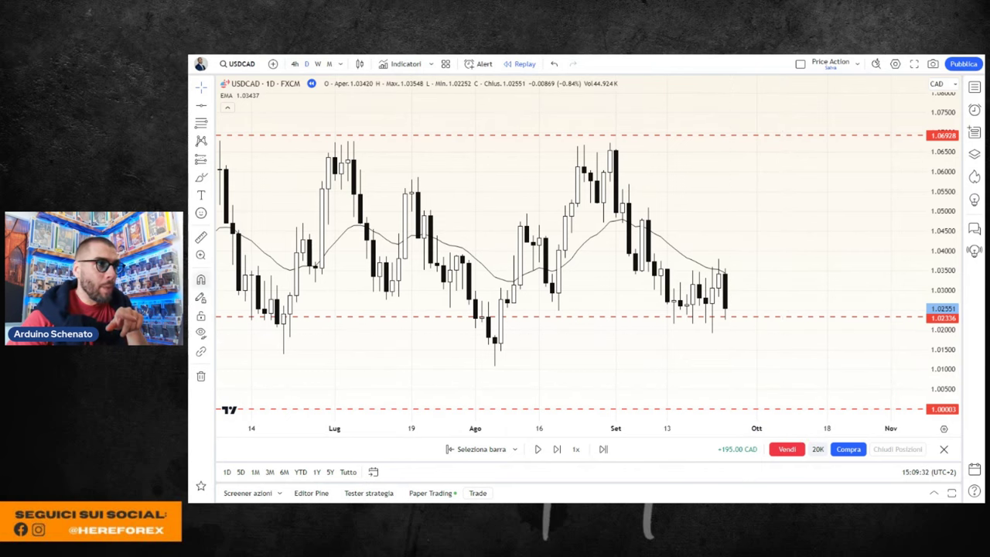
mouse_move(680, 270)
left_mouse_down()
mouse_move(764, 268)
mouse_move(716, 274)
left_mouse_up()
left_click_drag(804, 266, 748, 294)
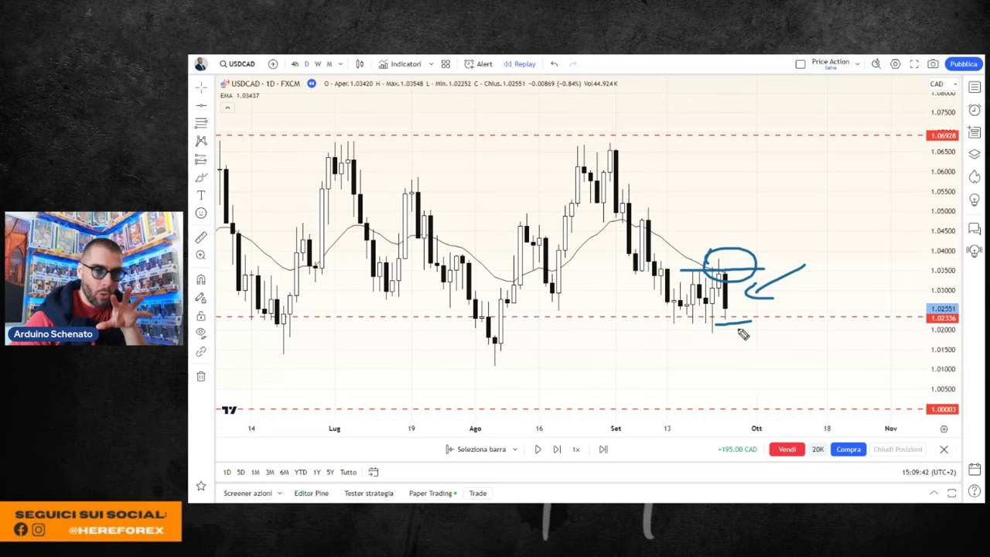
mouse_move(754, 316)
left_mouse_down()
mouse_move(830, 369)
mouse_move(848, 393)
mouse_move(827, 418)
mouse_move(881, 392)
left_mouse_up()
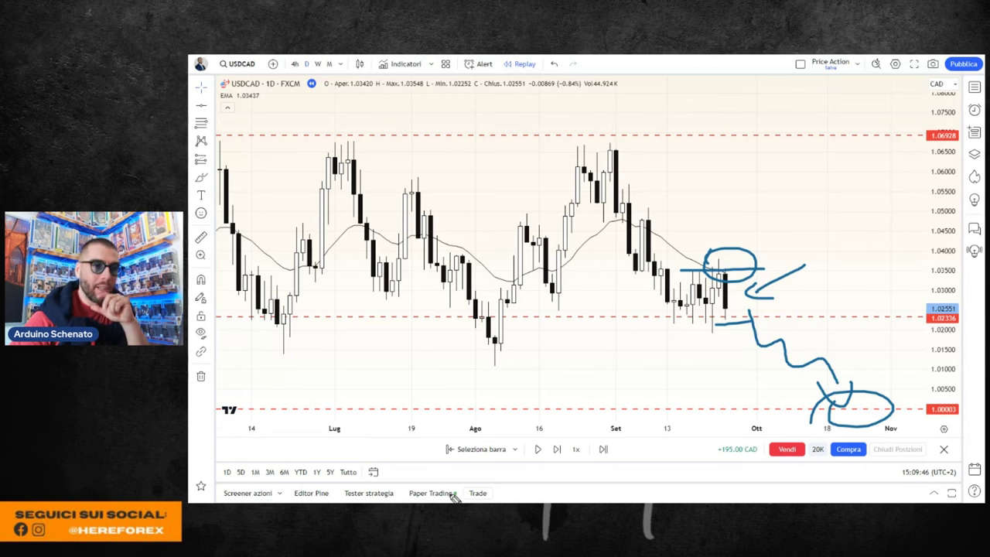
key("Escape")
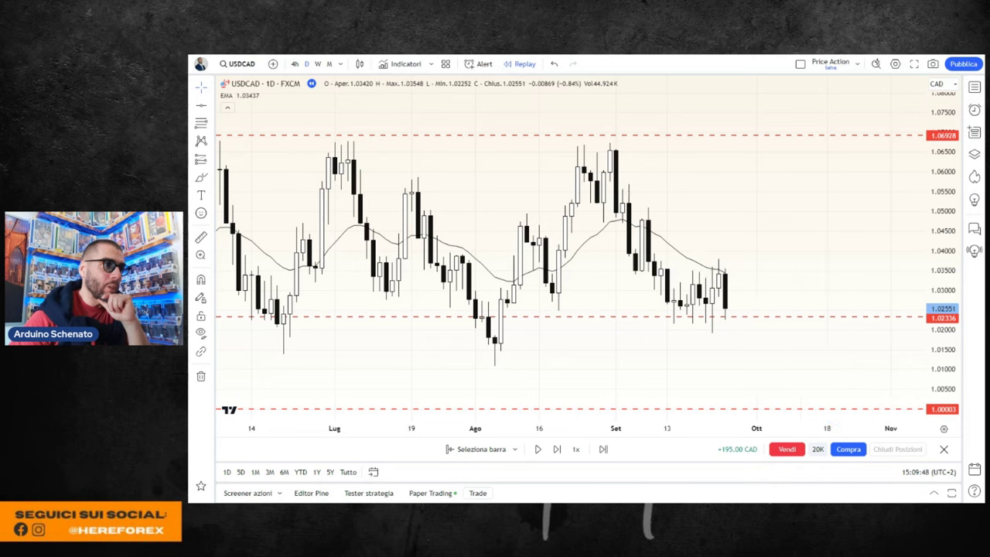
- Switch USDCAD to weekly candles and frame the latest week sitting on 1.02336 support
left_click(318, 64)
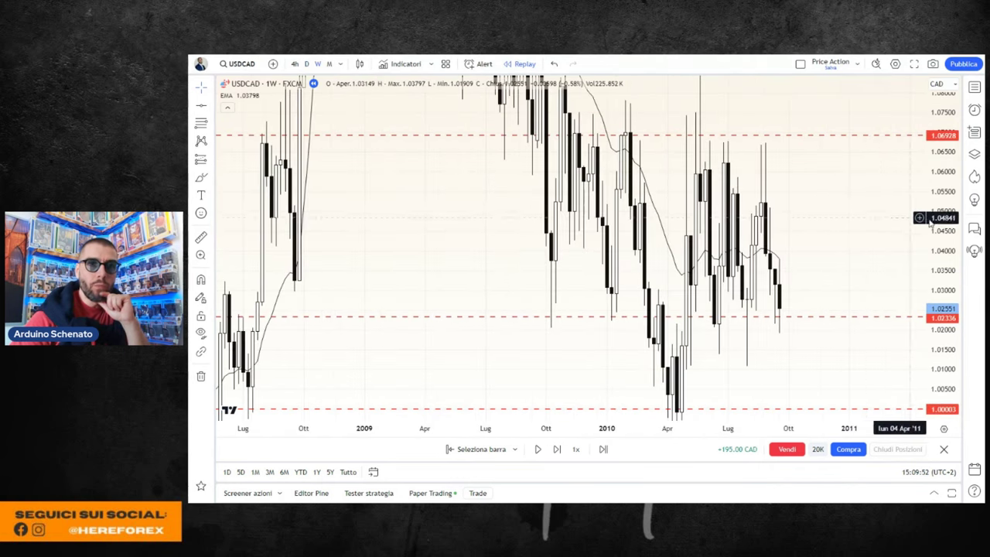
scroll(851, 263, "up", 2)
scroll(718, 234, "up", 1)
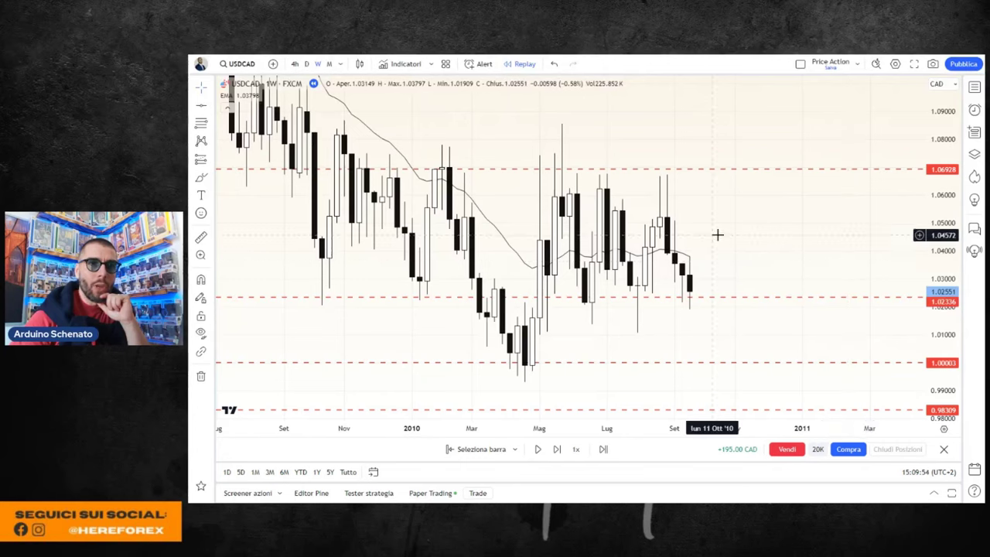
left_click_drag(718, 235, 750, 237)
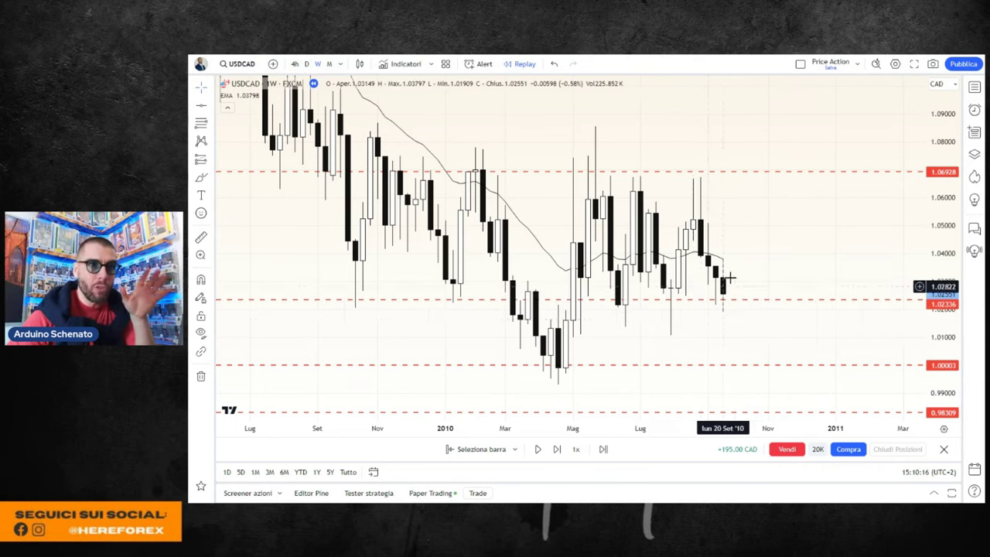
scroll(727, 278, "up", 2)
scroll(608, 245, "down", 1)
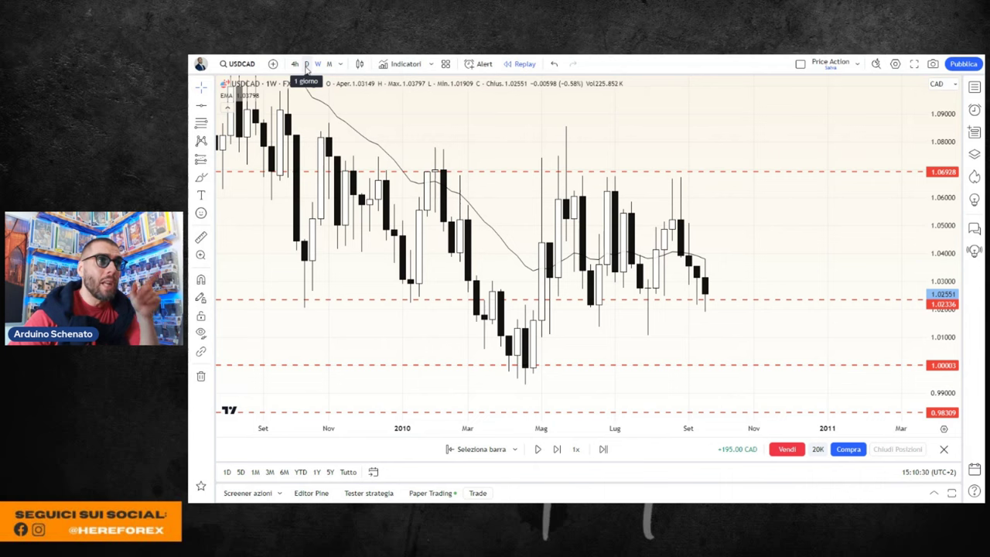
- Return the chart to daily candles and reframe the recent bars
left_click(306, 65)
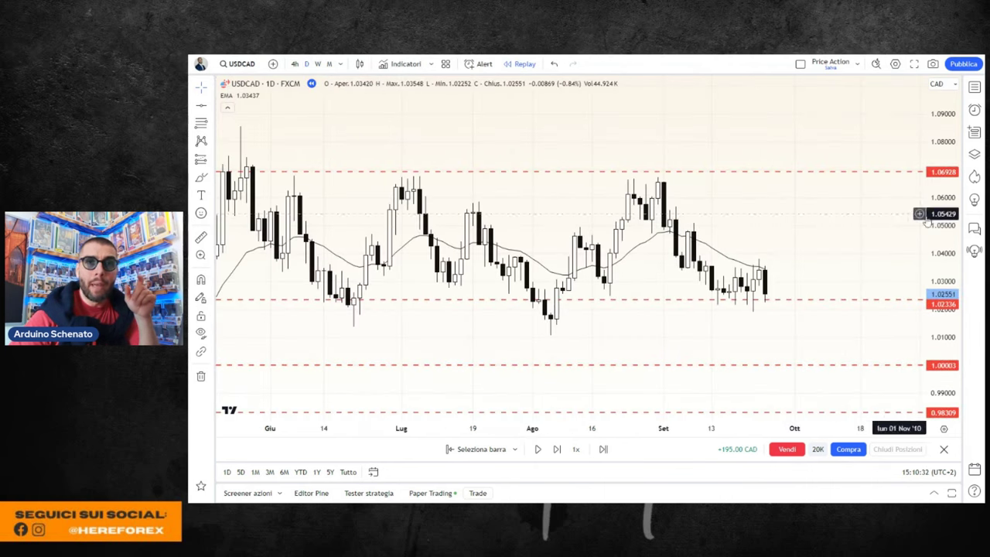
scroll(846, 248, "down", 1)
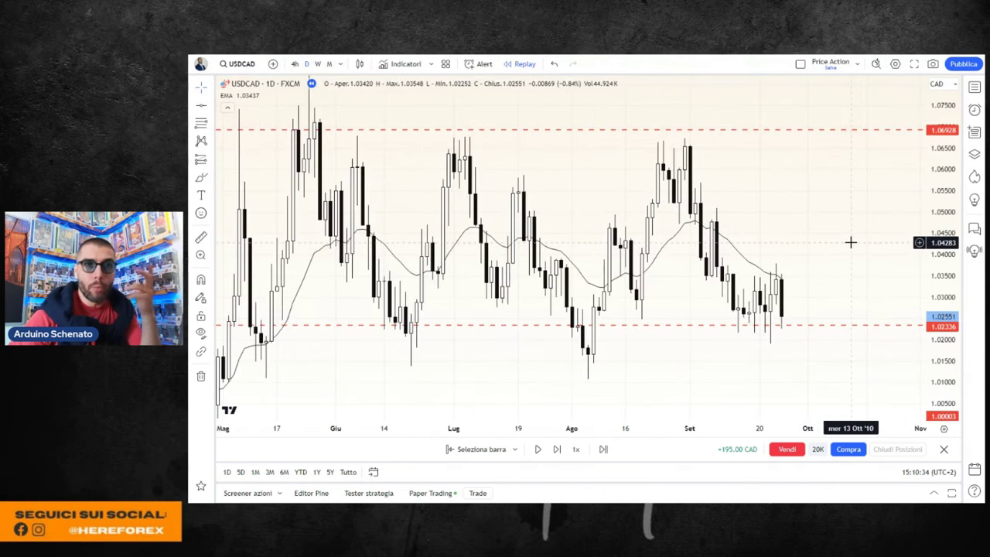
scroll(835, 249, "up", 2)
scroll(775, 290, "right", 1)
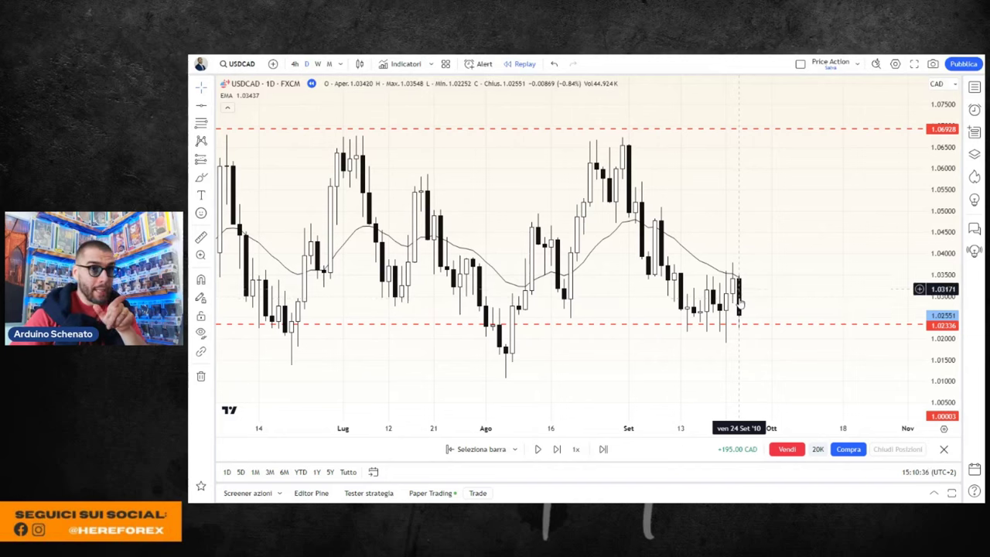
scroll(777, 283, "left", 1)
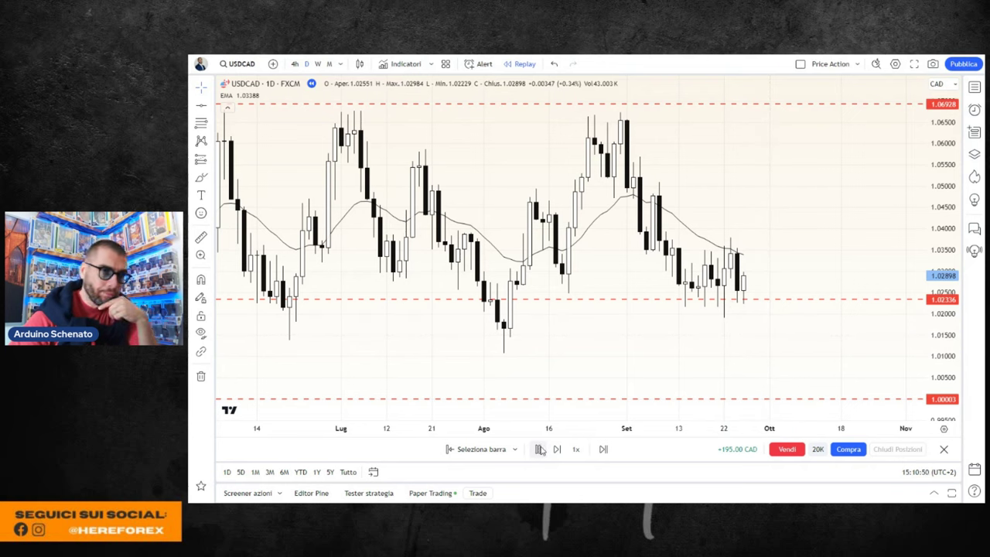
- Step the replay forward three daily bars to a bearish 1.02018 close below 1.02336
left_click(540, 449)
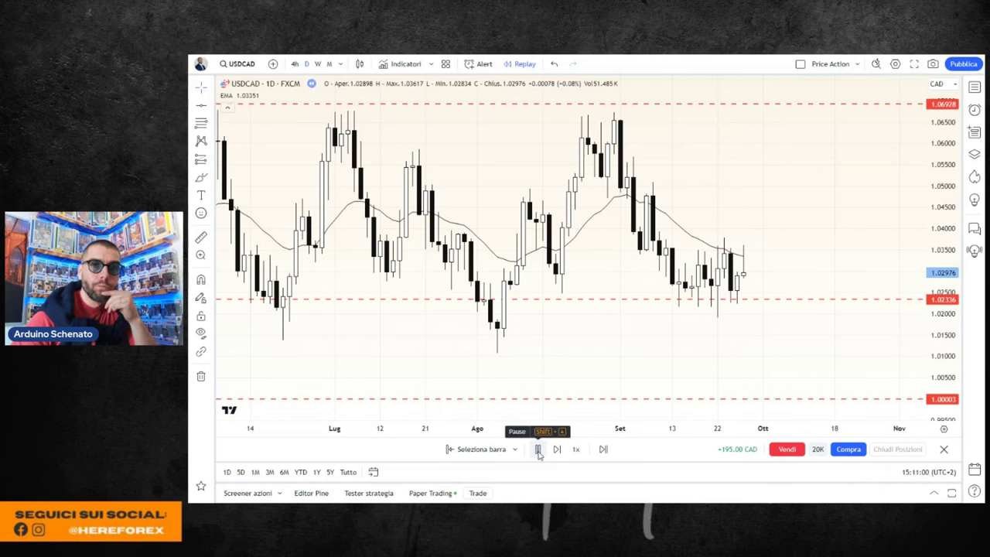
left_click(538, 450)
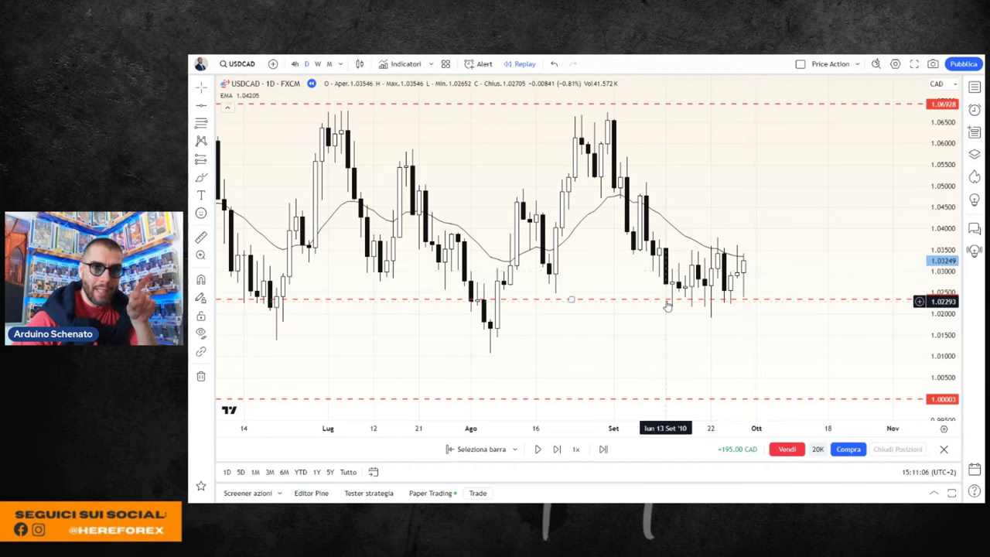
left_click(538, 449)
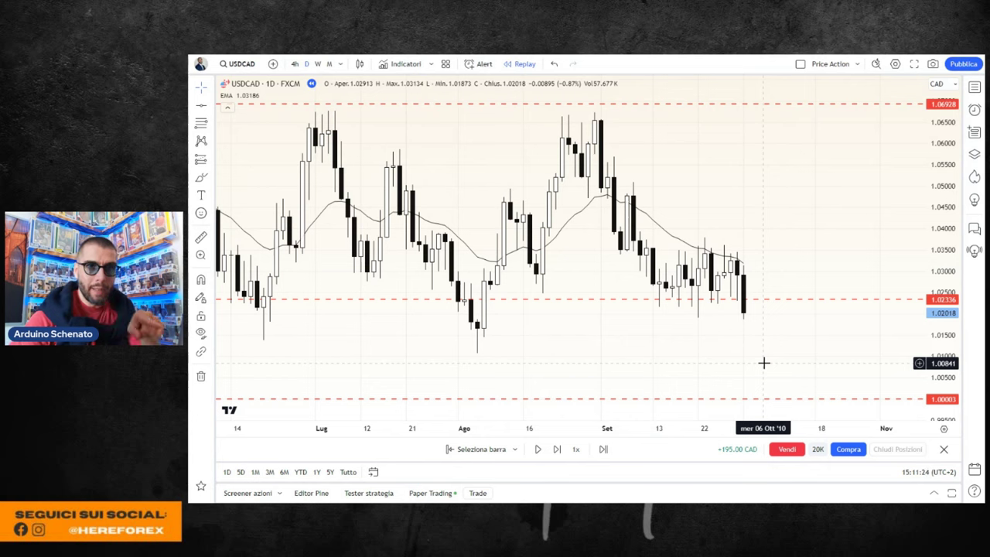
- Switch to weekly candles, zoom to fit, and select the dashed 1.0000 support line
left_click(317, 65)
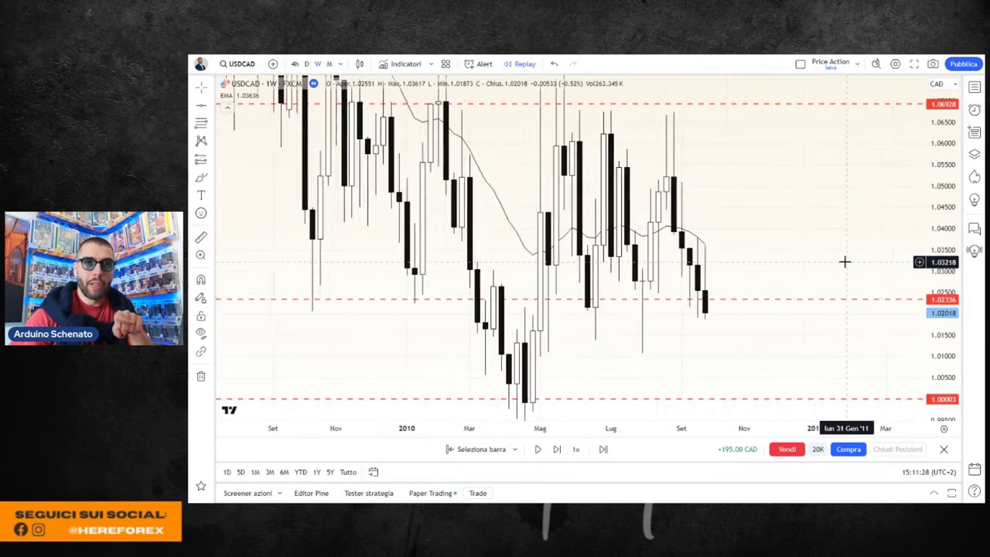
scroll(844, 262, "up", 3)
scroll(846, 230, "up", 3)
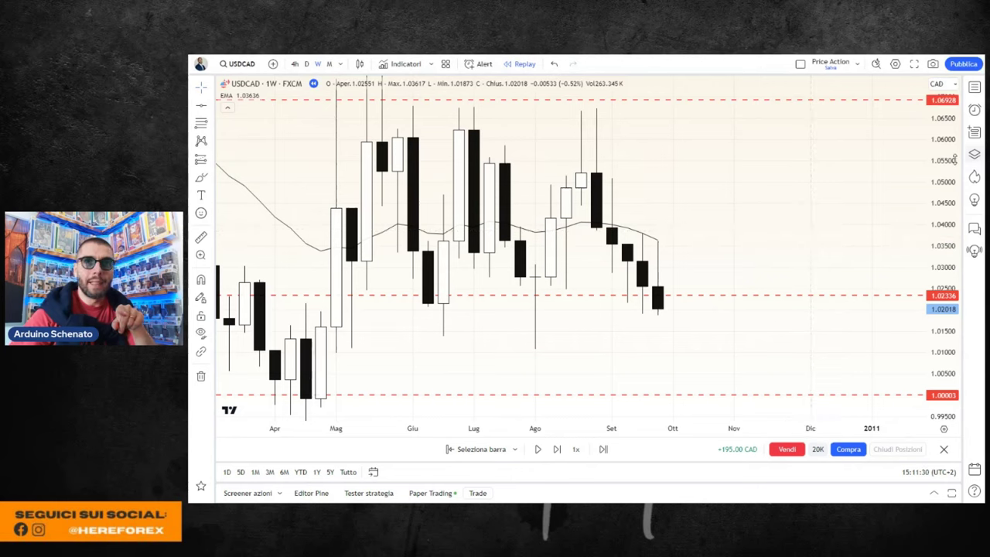
scroll(871, 232, "down", 2)
scroll(791, 252, "down", 2)
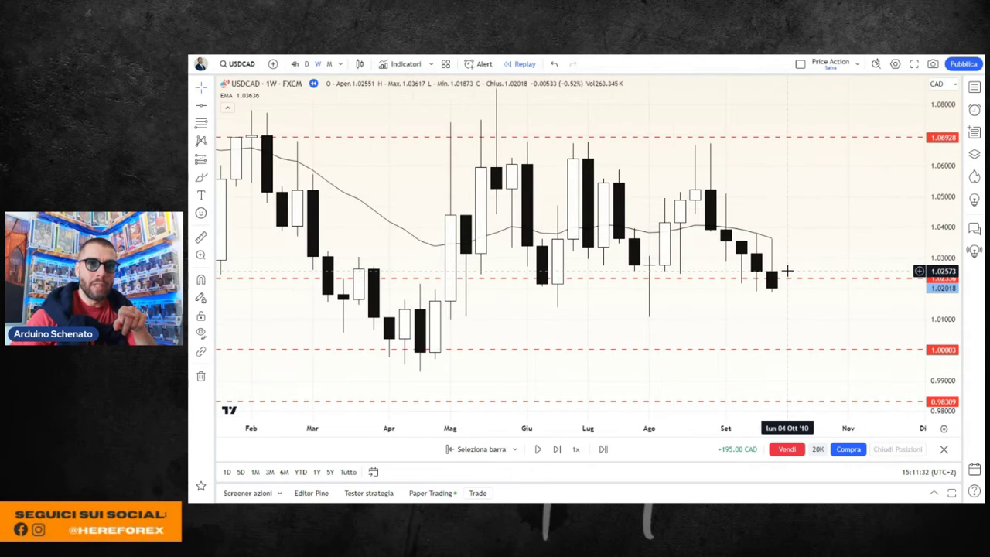
left_click(805, 350)
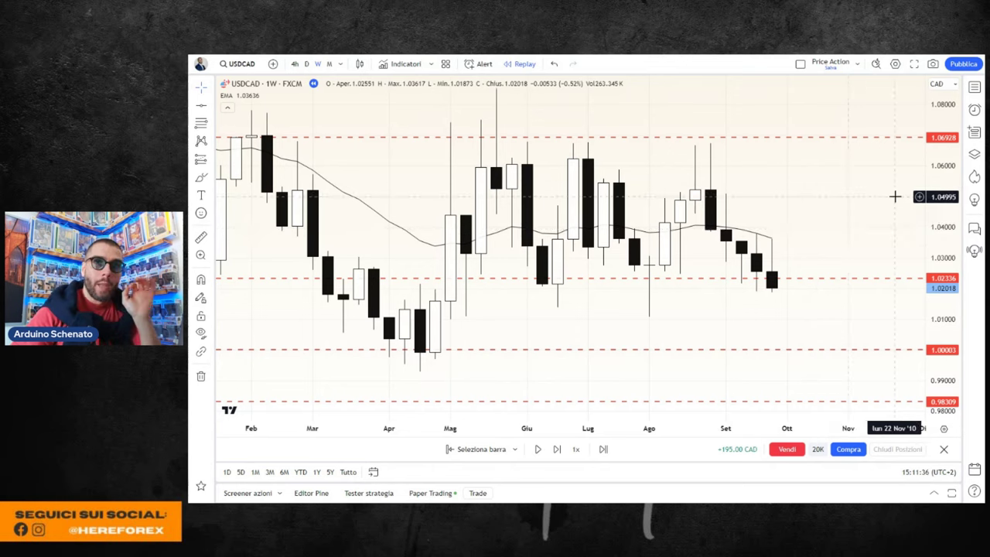
mouse_move(895, 197)
left_mouse_down()
mouse_move(890, 214)
mouse_move(943, 224)
mouse_move(894, 239)
left_mouse_up()
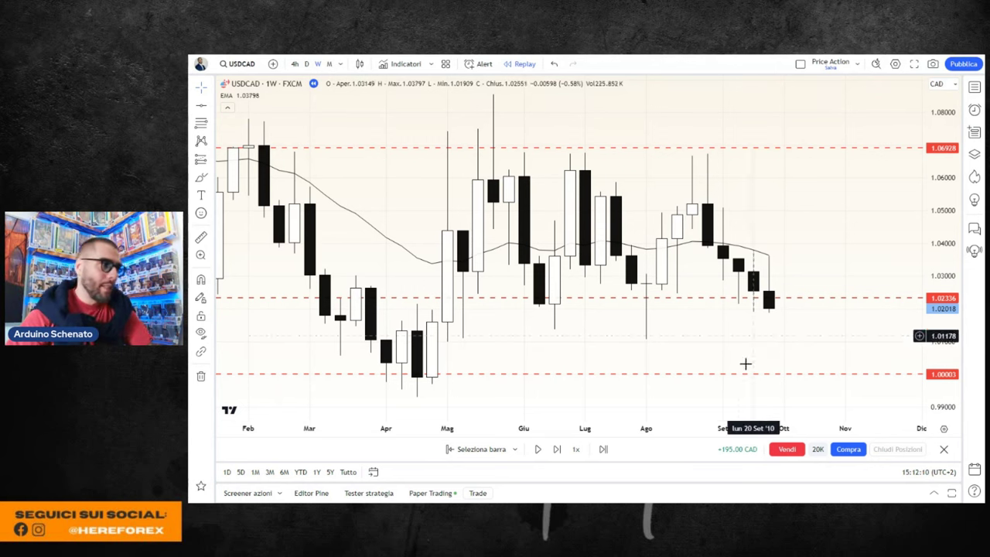
- Return to daily candles and rescale the chart to show May through November
left_click(307, 65)
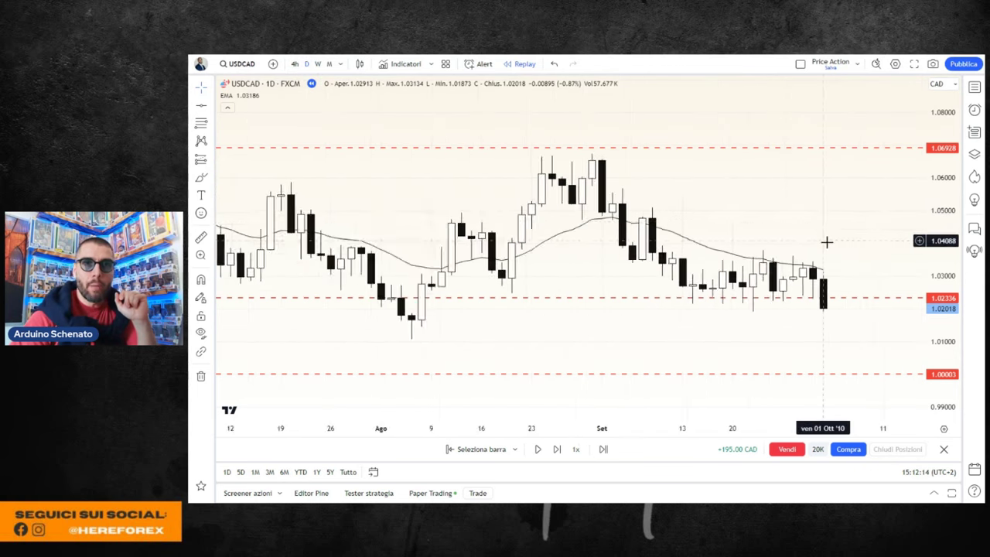
left_click_drag(943, 232, 876, 204)
scroll(877, 203, "down", 2)
scroll(813, 223, "down", 2)
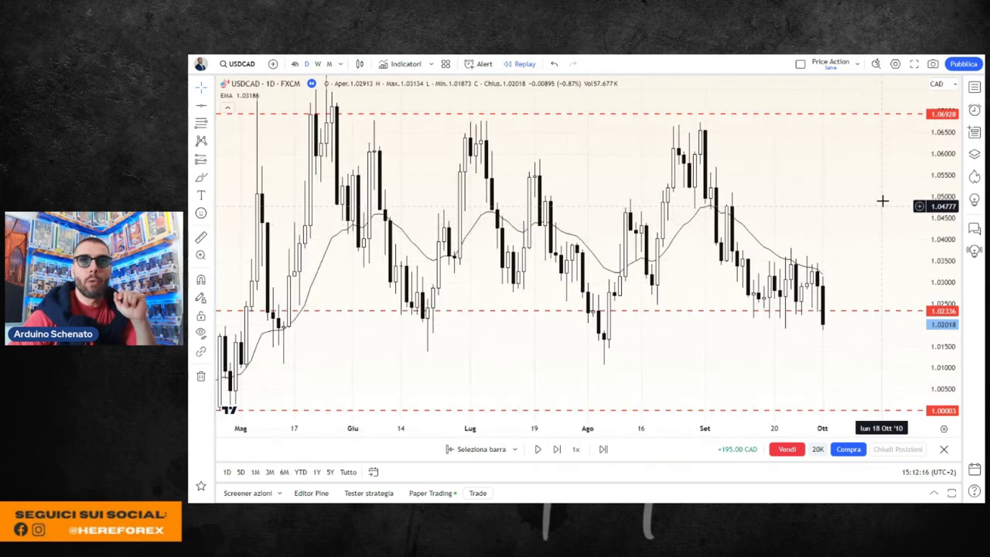
left_click_drag(941, 185, 941, 212)
left_click_drag(821, 227, 773, 239)
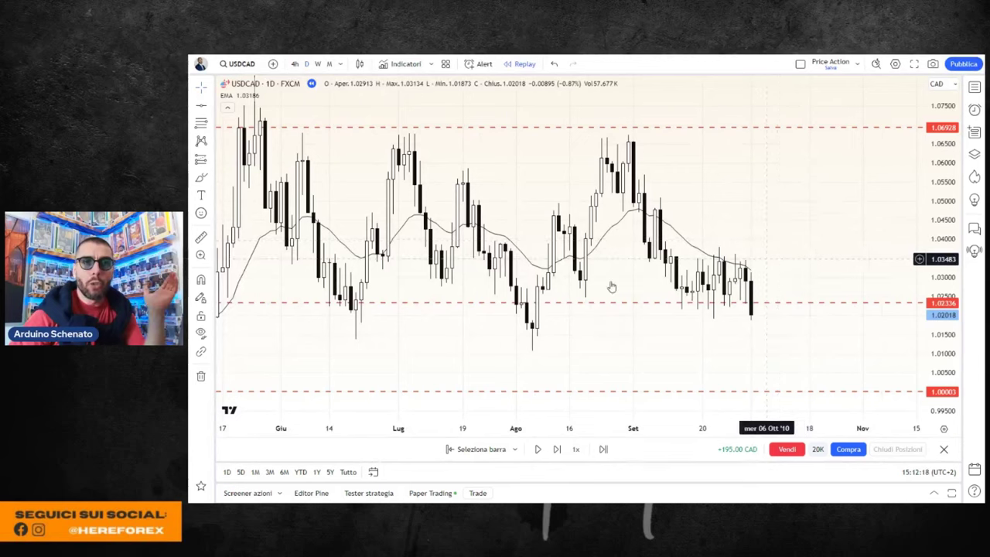
- Measure the price range from the last daily candle up to about 1.055, then clear it
left_click(201, 239)
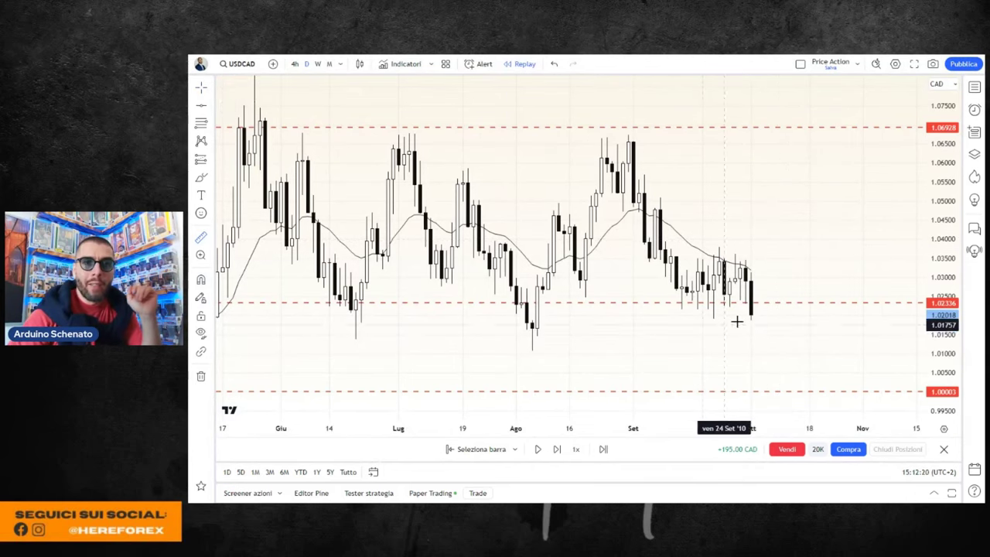
left_click(766, 315)
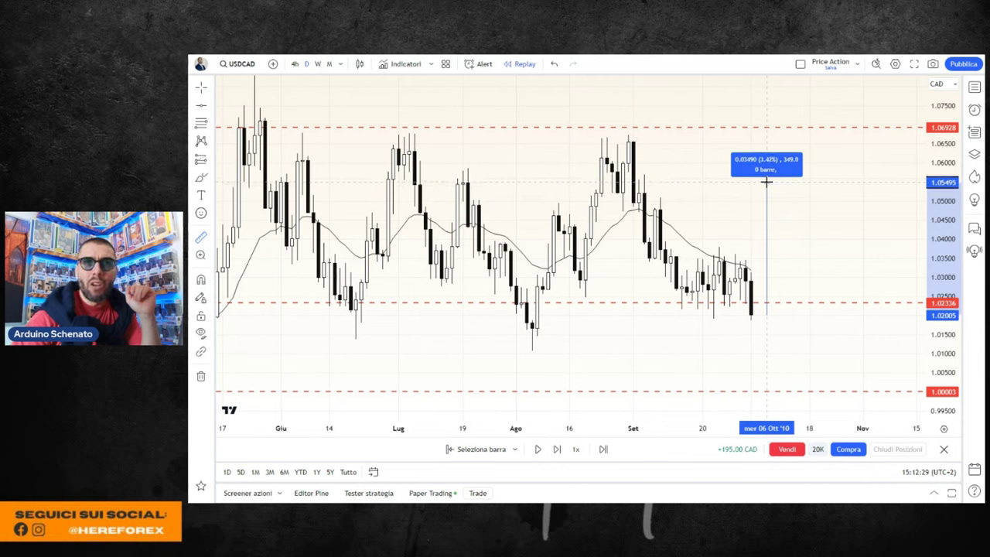
left_click(766, 182)
left_click(769, 207)
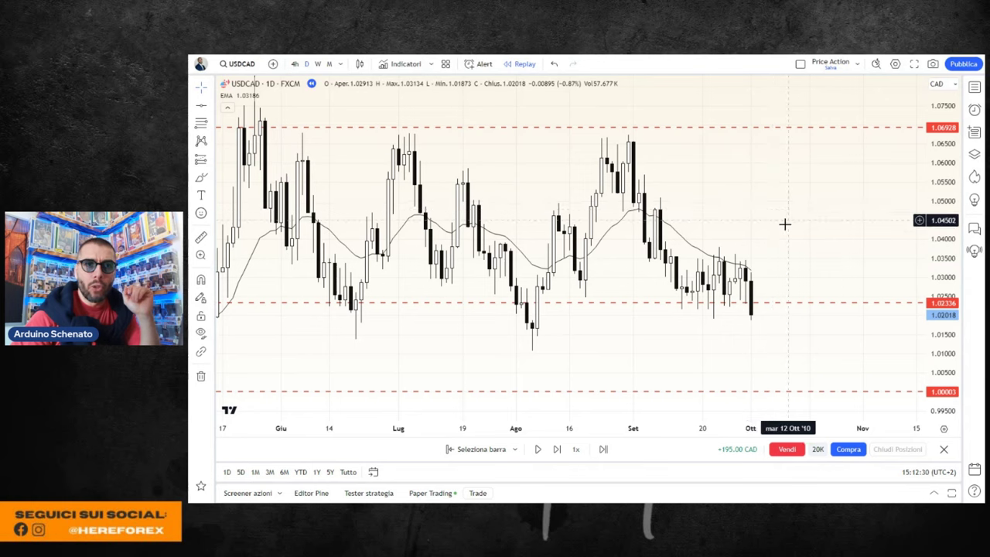
scroll(789, 220, "down", 2)
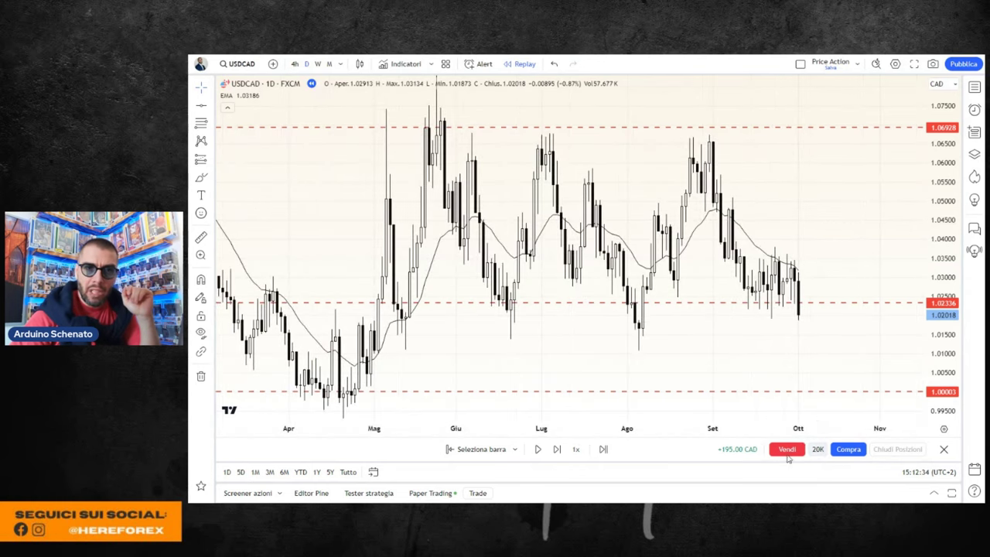
- Sell 20000 USDCAD at 1.02018 with a stop loss at 1.05796, risking 755.60 CAD
left_click(786, 449)
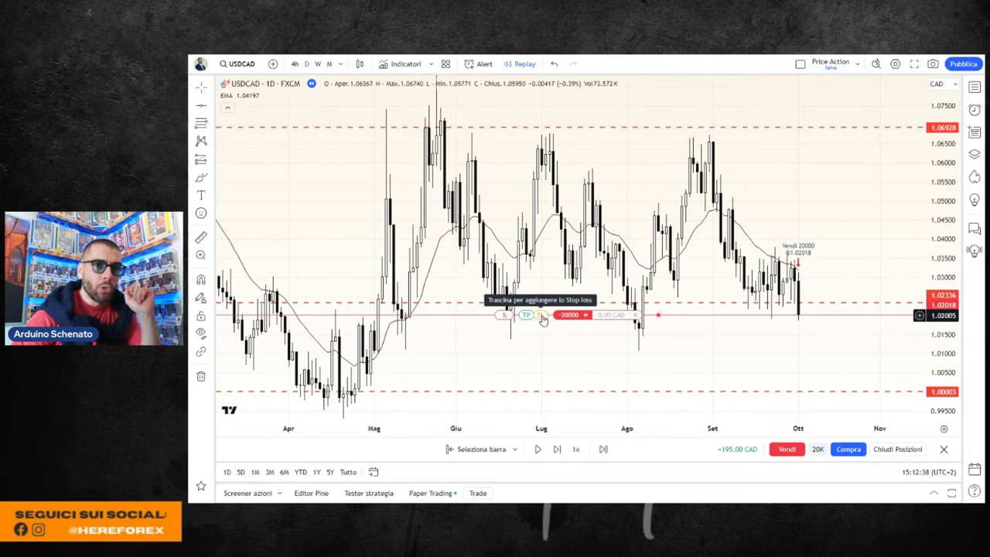
left_click_drag(538, 317, 585, 171)
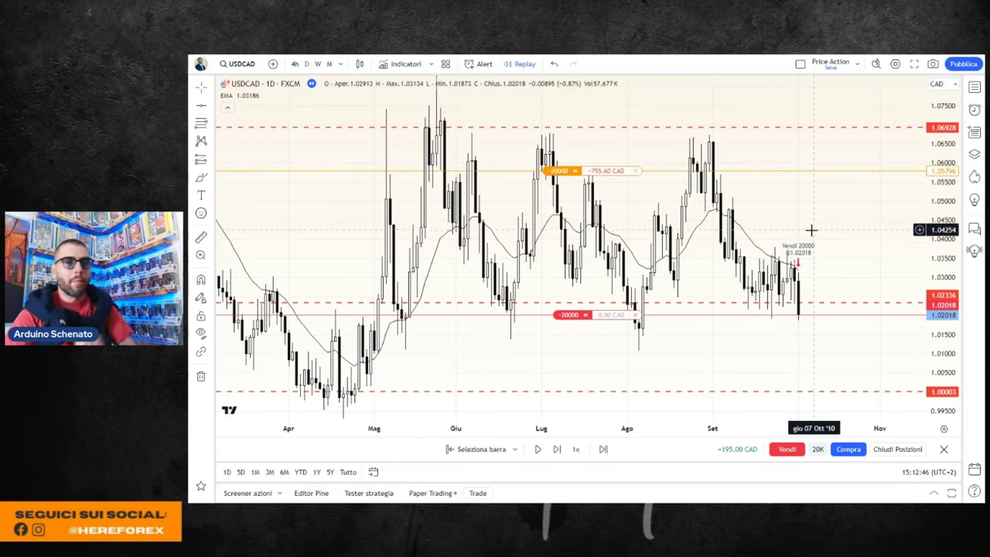
scroll(797, 253, "down", 1)
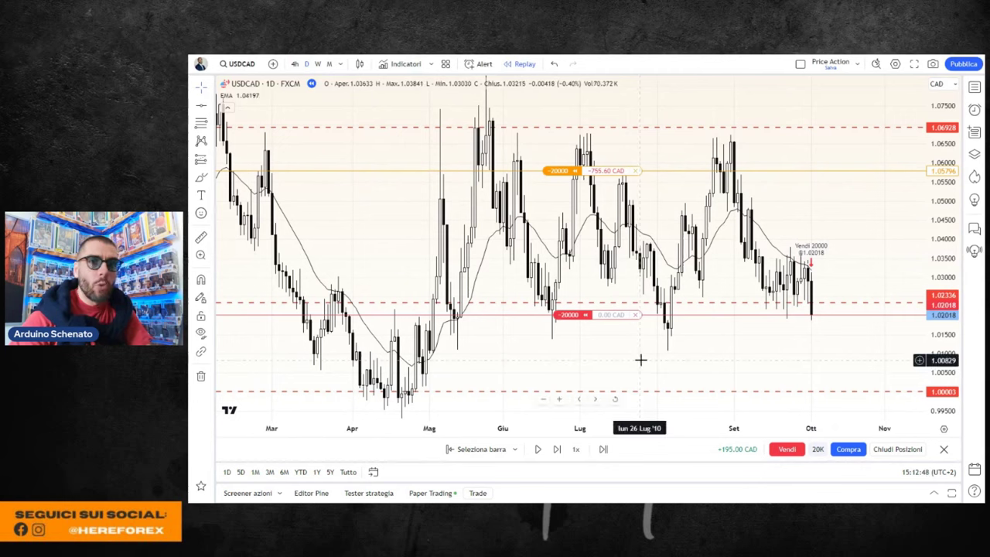
scroll(702, 357, "down", 1)
scroll(702, 357, "right", 3)
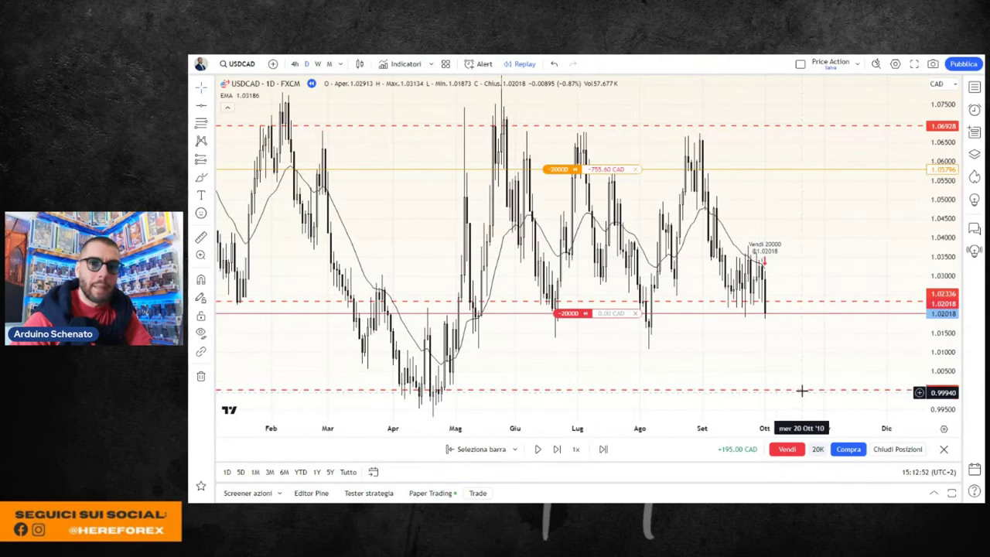
scroll(680, 366, "up", 1)
scroll(749, 356, "up", 1)
scroll(624, 406, "up", 1)
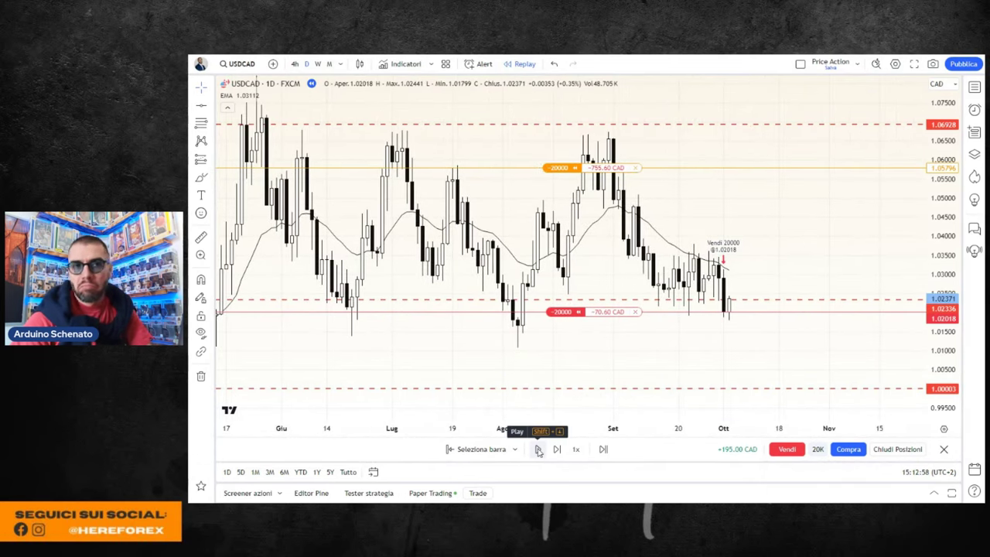
- Replay a few bars down to a 1.01106 close, then lower the stop loss to 1.03992
left_click(538, 449)
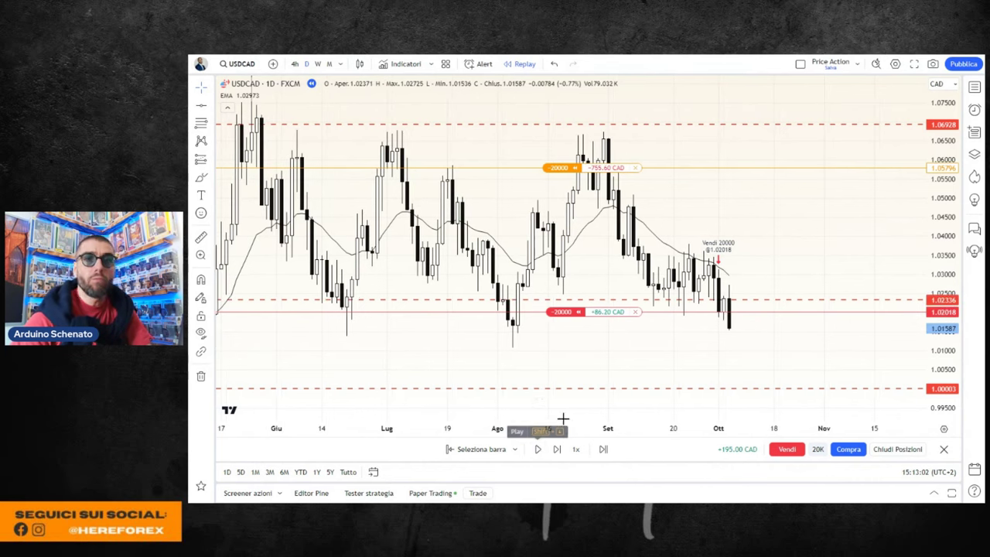
scroll(692, 361, "up", 2)
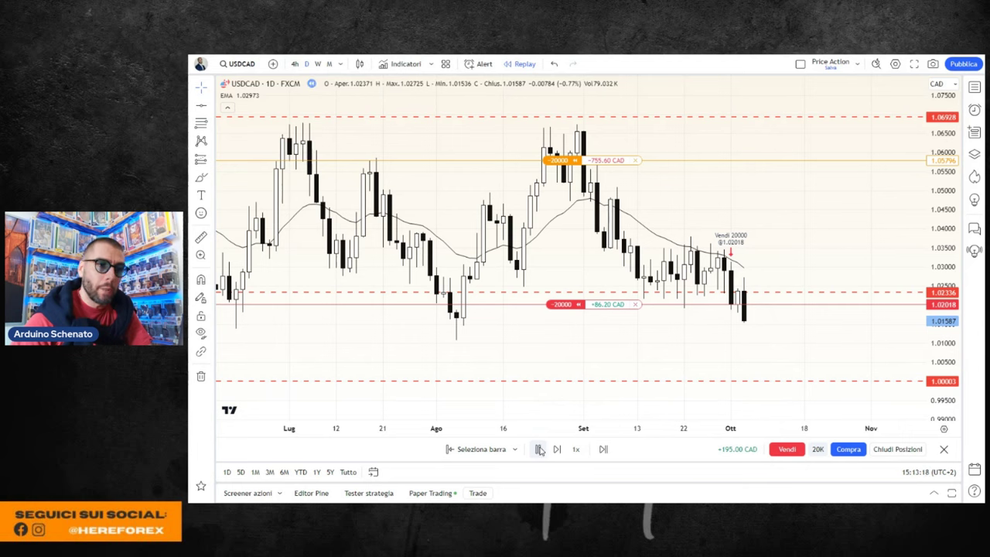
left_click(540, 450)
left_click(540, 450)
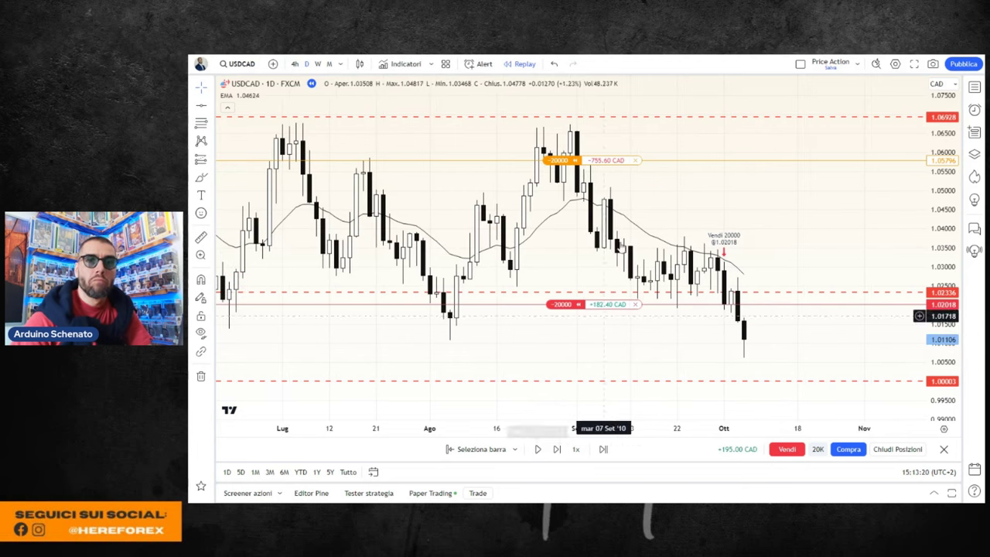
left_click_drag(596, 160, 596, 231)
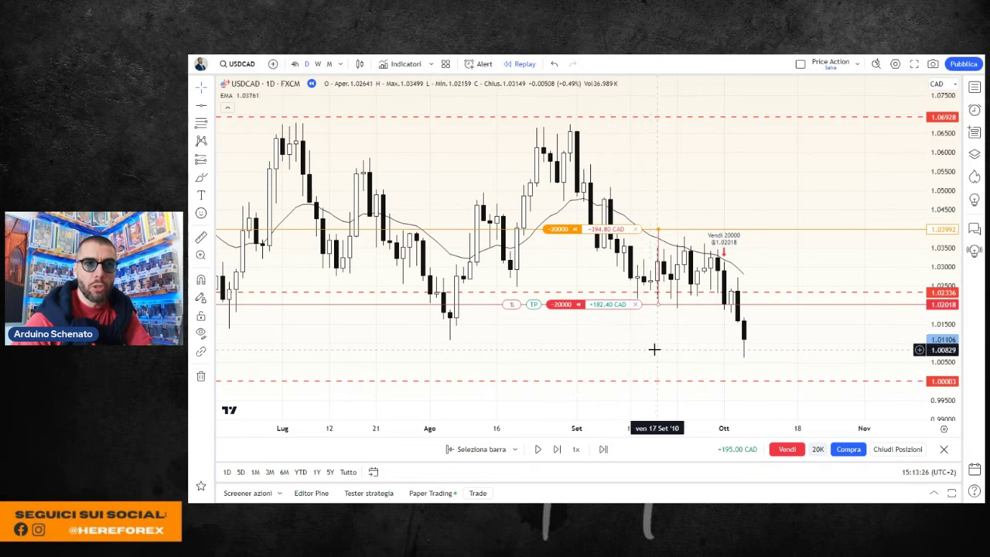
- Pan the daily chart for room on the right and pause the replay after one more bar
scroll(654, 349, "down", 2)
scroll(675, 347, "up", 2)
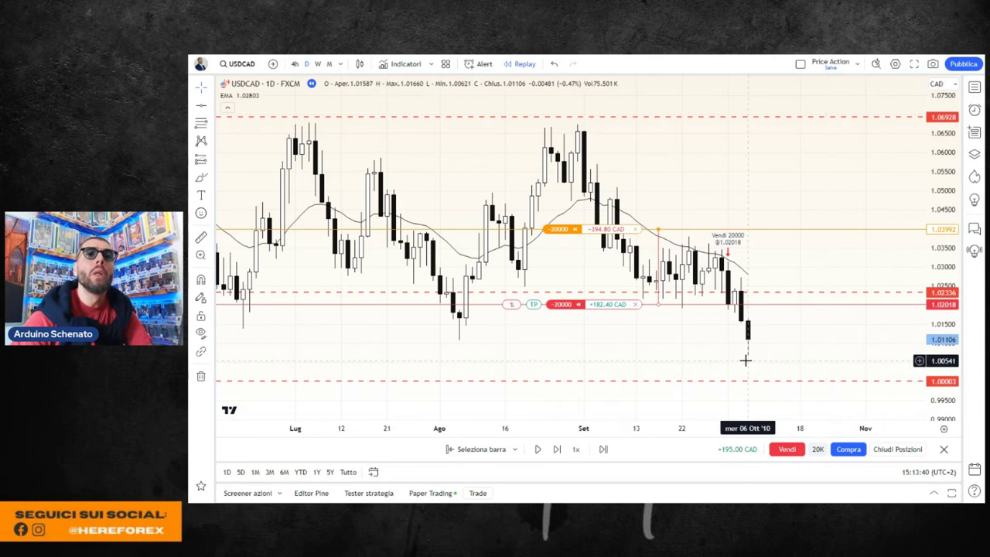
scroll(673, 358, "down", 3)
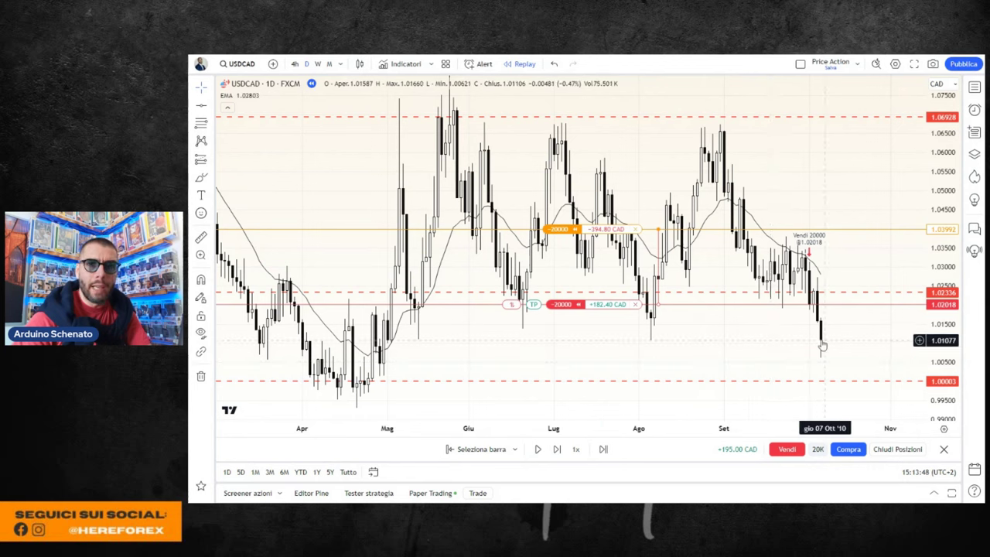
left_click_drag(707, 340, 636, 338)
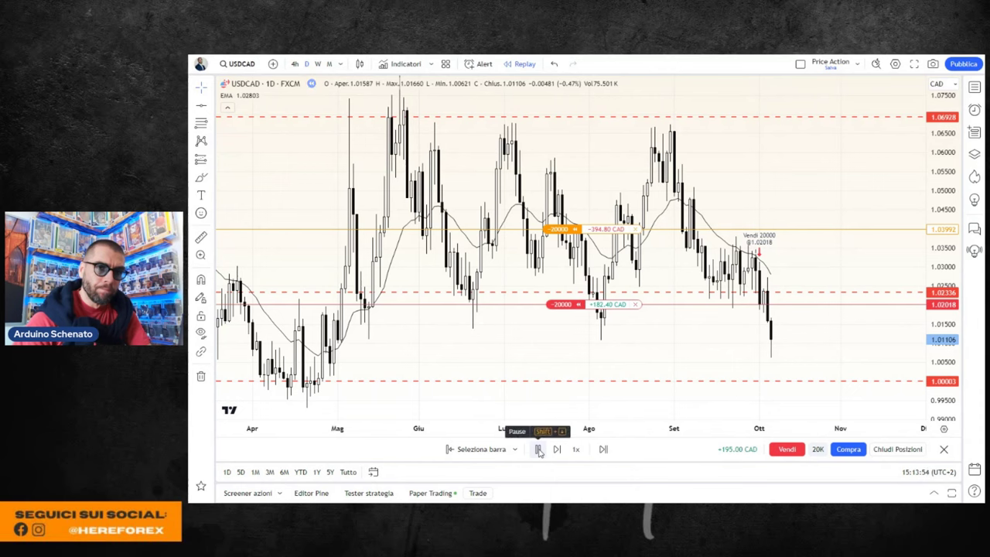
left_click(539, 451)
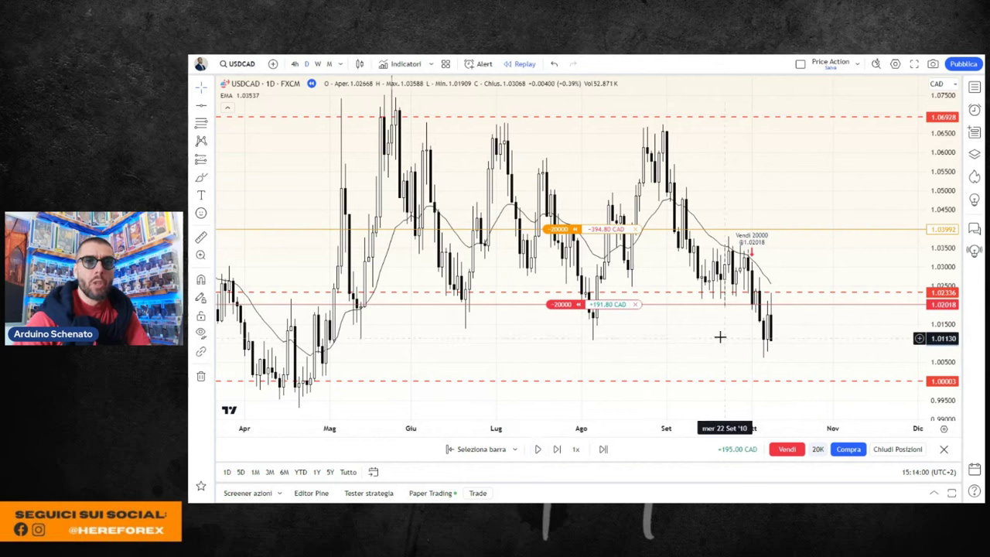
scroll(720, 336, "up", 2)
scroll(711, 343, "up", 2)
scroll(665, 358, "up", 2)
left_click_drag(634, 355, 702, 354)
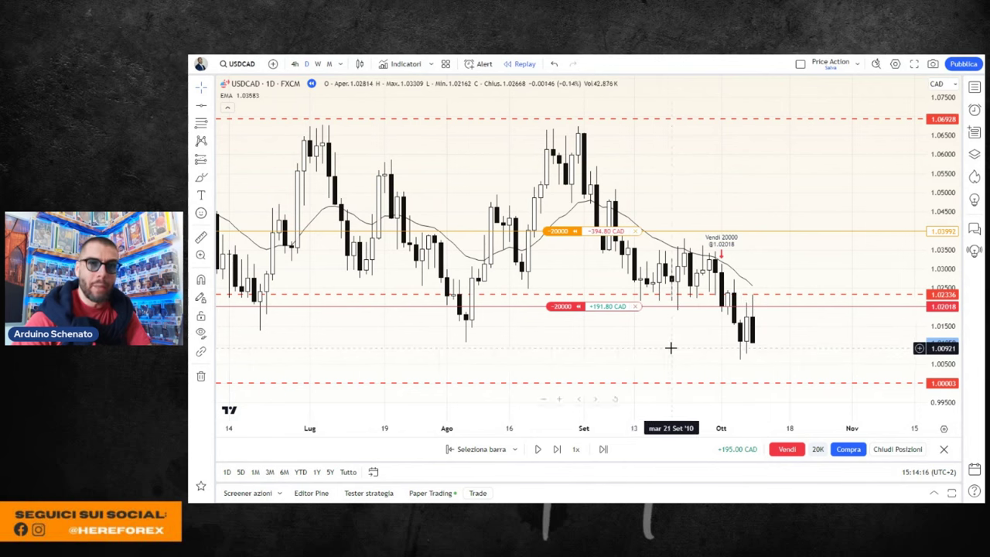
- Zoom the daily chart in and out, then switch to weekly candles covering 2009–2011
scroll(668, 346, "down", 1)
scroll(670, 346, "down", 1)
scroll(693, 348, "down", 1)
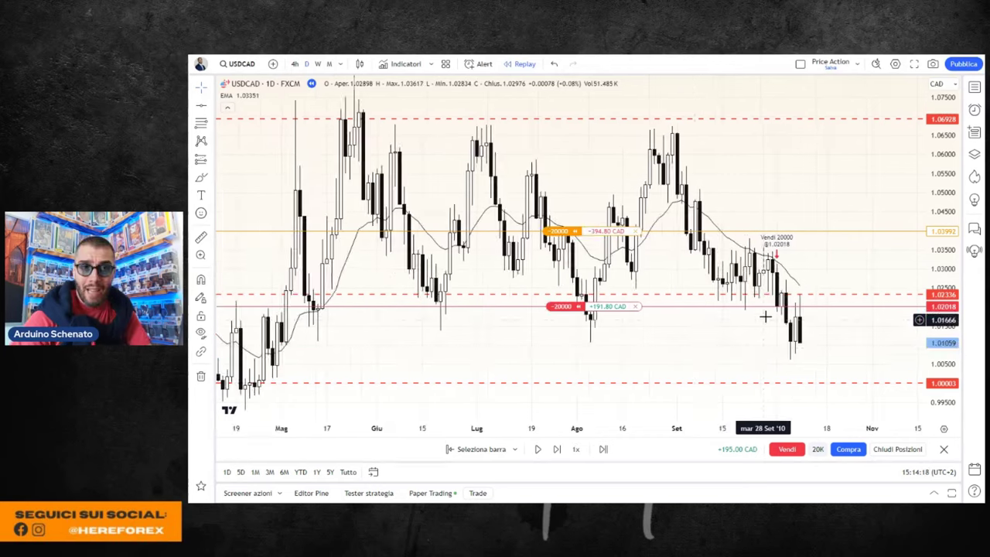
scroll(746, 343, "up", 1)
scroll(812, 332, "up", 2)
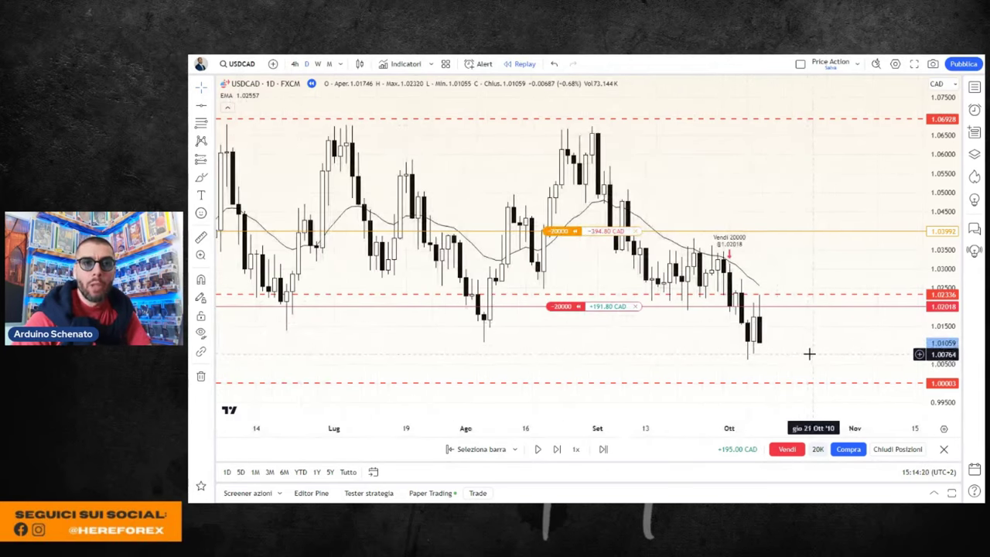
scroll(786, 349, "down", 1)
scroll(808, 354, "down", 1)
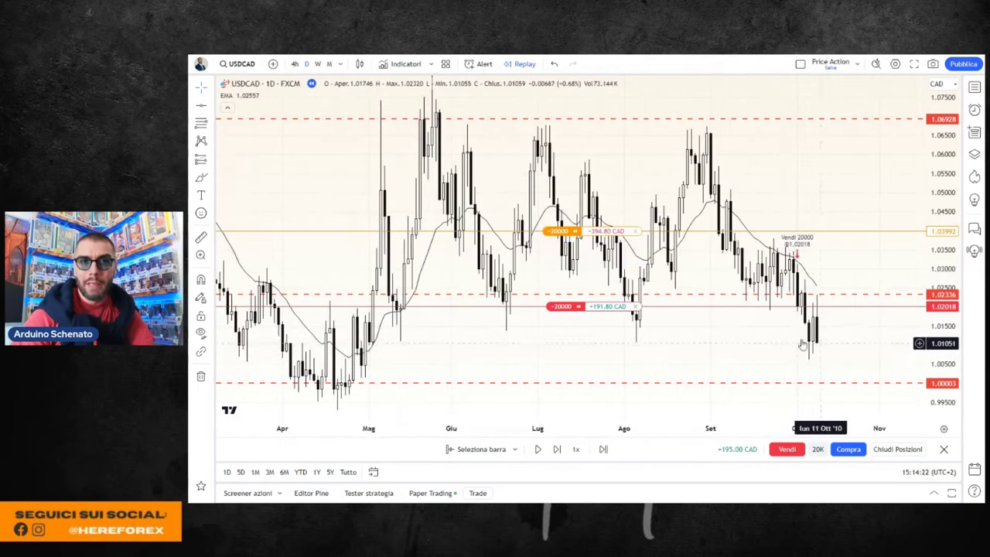
scroll(773, 348, "down", 1)
scroll(746, 352, "up", 1)
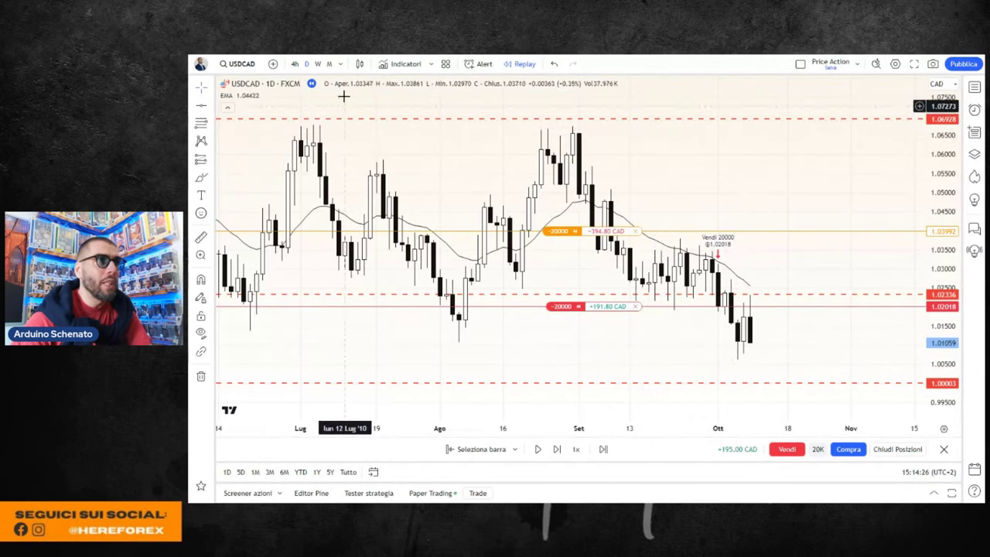
left_click(317, 64)
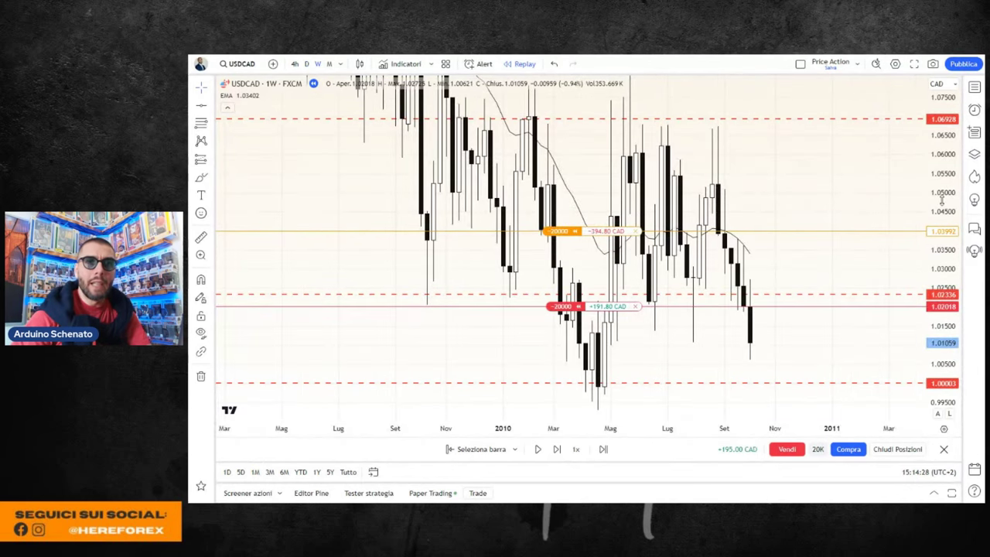
- Return to daily candles and run the replay to the bearish 13 October bar, then pause
left_click_drag(941, 201, 942, 240)
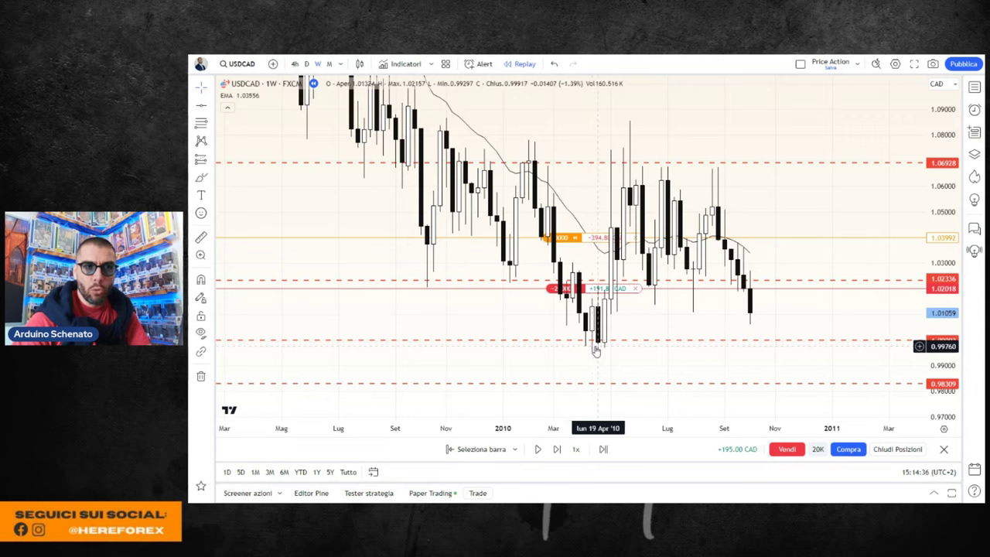
left_click(307, 65)
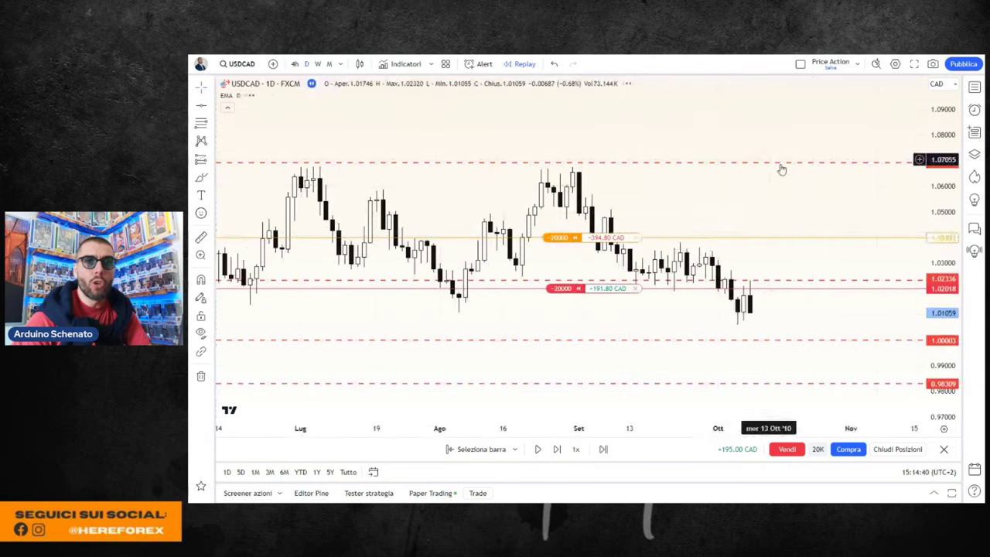
scroll(890, 170, "down", 2)
scroll(846, 258, "down", 3)
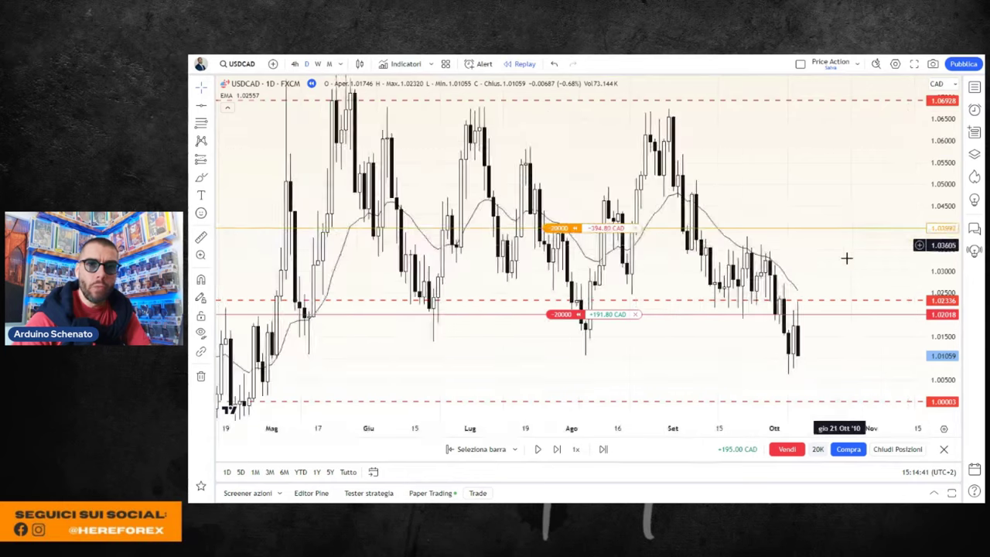
scroll(714, 322, "up", 2)
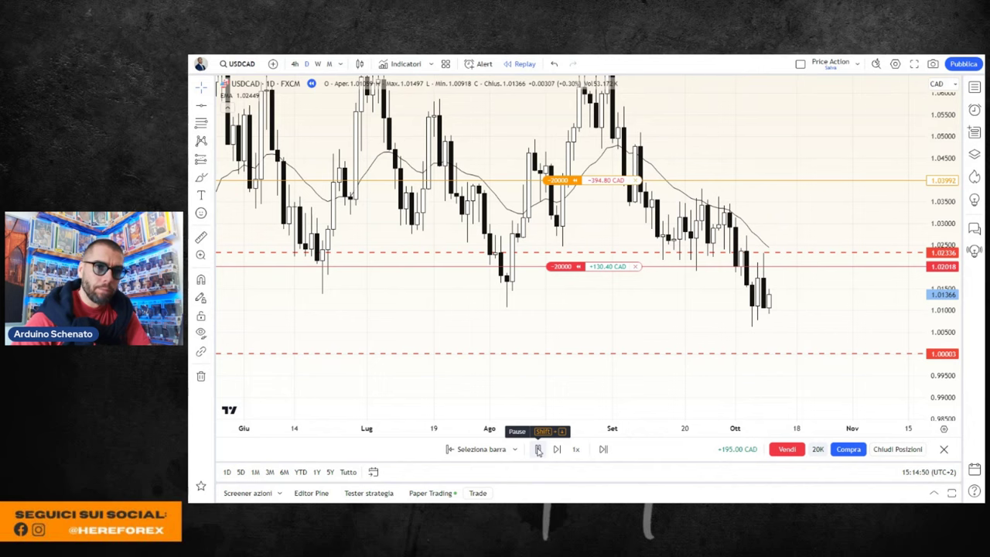
left_click(538, 449)
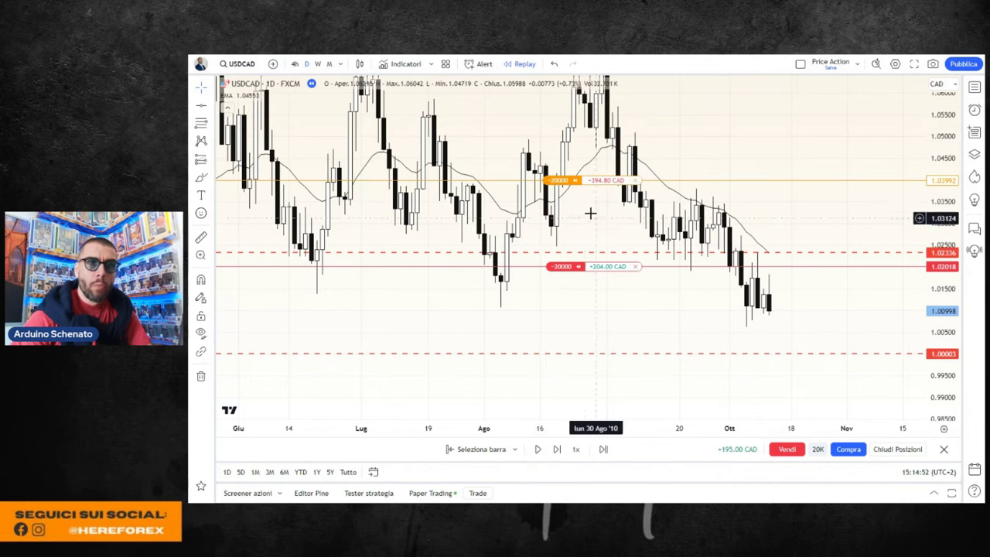
- Drag the short's stop loss down to 1.02494
left_click_drag(576, 182, 580, 246)
scroll(680, 340, "down", 2)
scroll(683, 344, "down", 2)
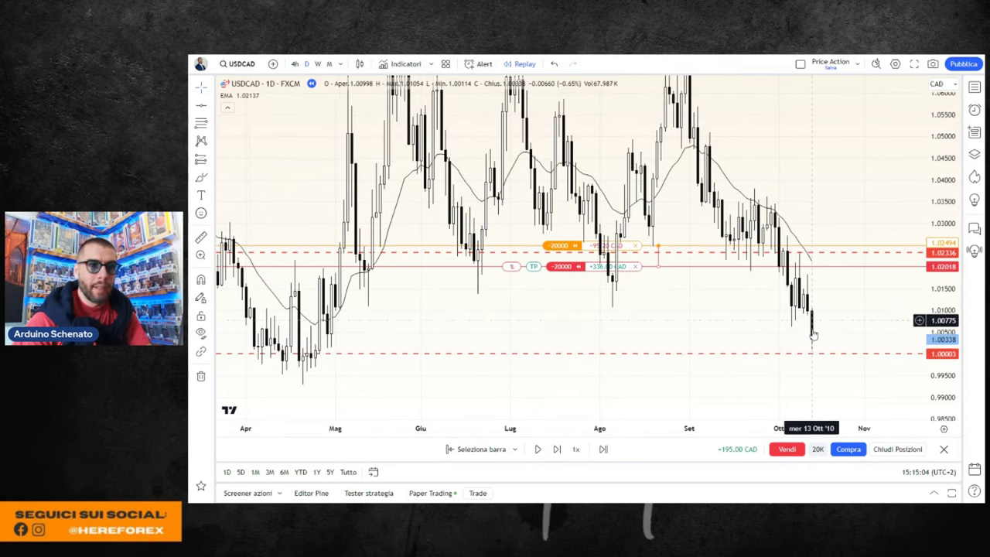
- Move the stop loss below entry to 1.01898, locking in +24 CAD, and zoom out to earlier history
left_click_drag(551, 255, 645, 285)
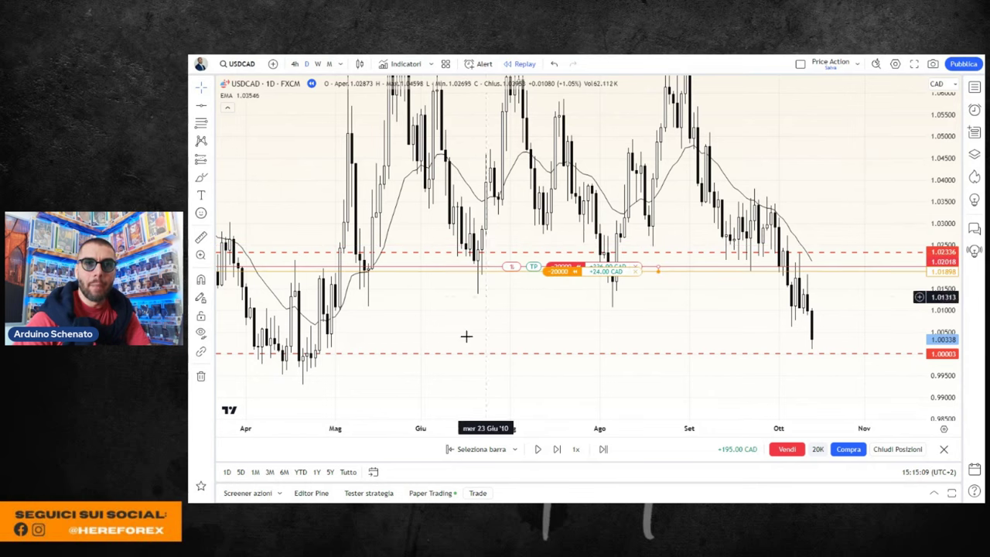
scroll(559, 343, "down", 3)
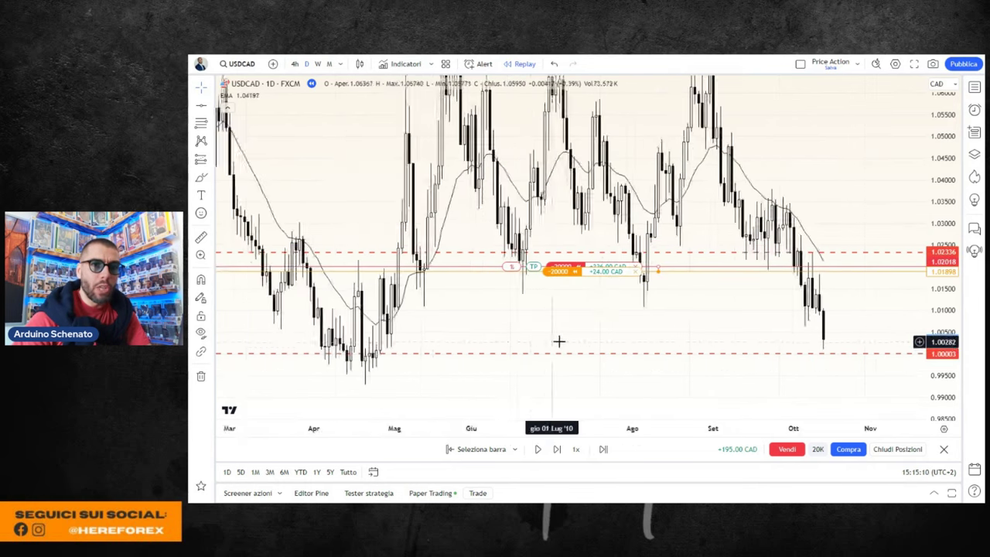
scroll(623, 337, "down", 2)
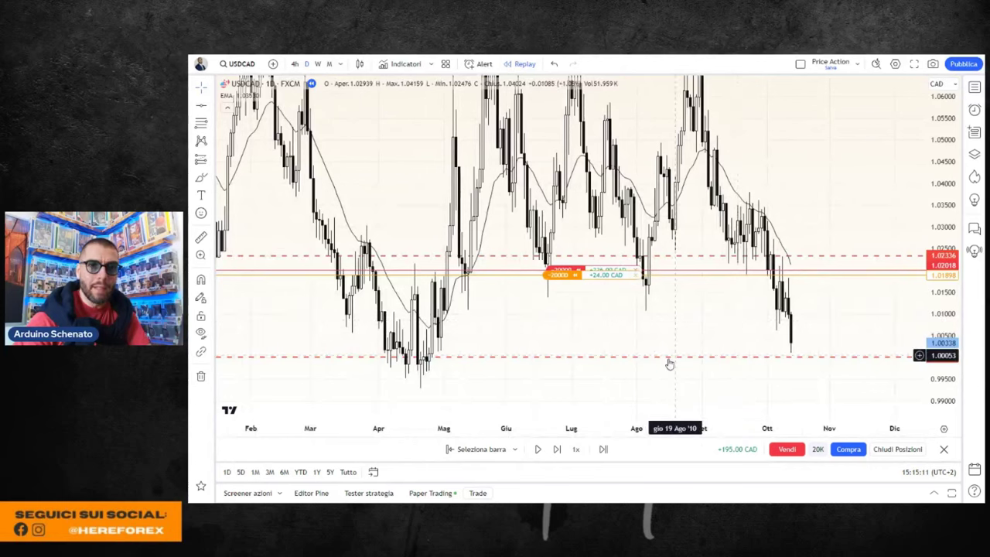
mouse_move(718, 333)
left_mouse_down()
mouse_move(700, 331)
mouse_move(704, 320)
left_mouse_up()
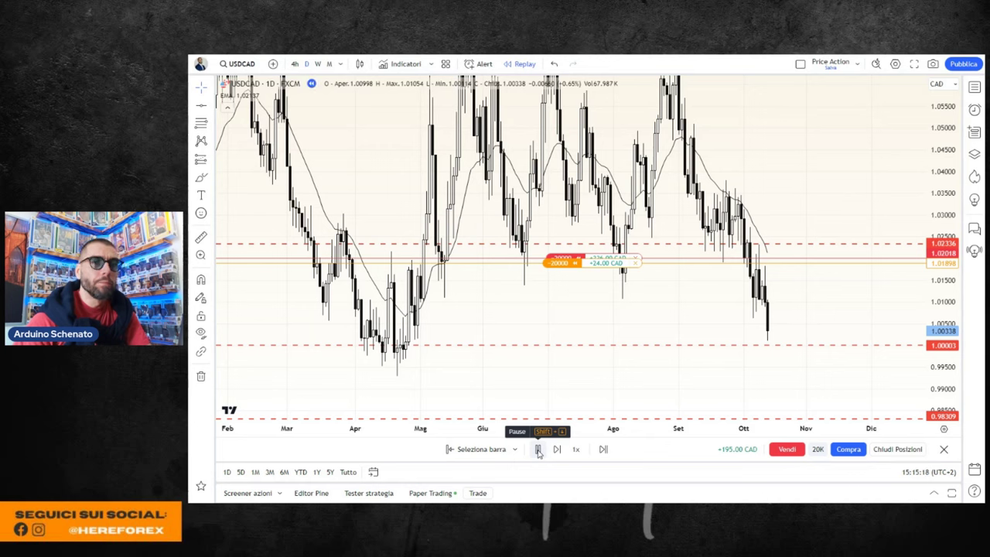
scroll(658, 336, "up", 2)
scroll(680, 324, "up", 1)
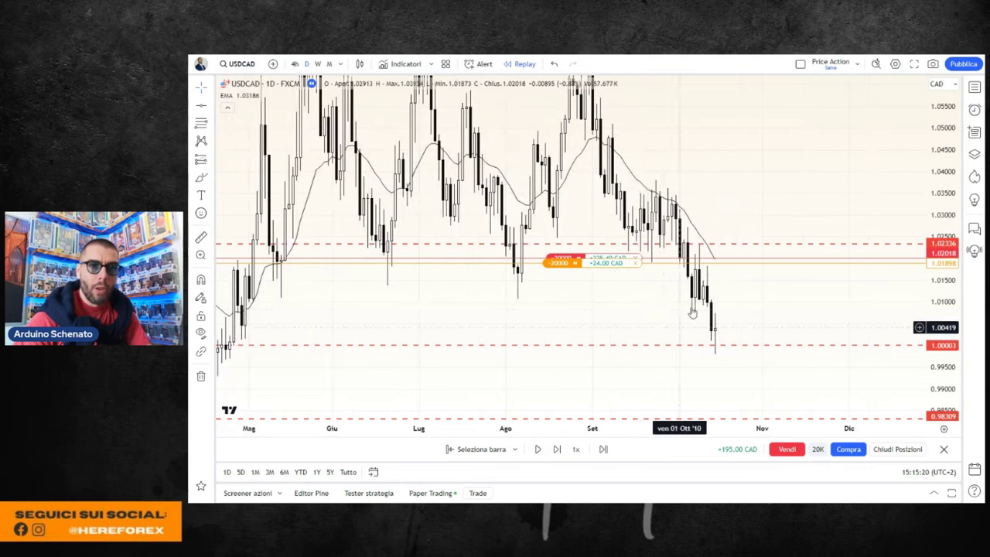
scroll(727, 309, "down", 1)
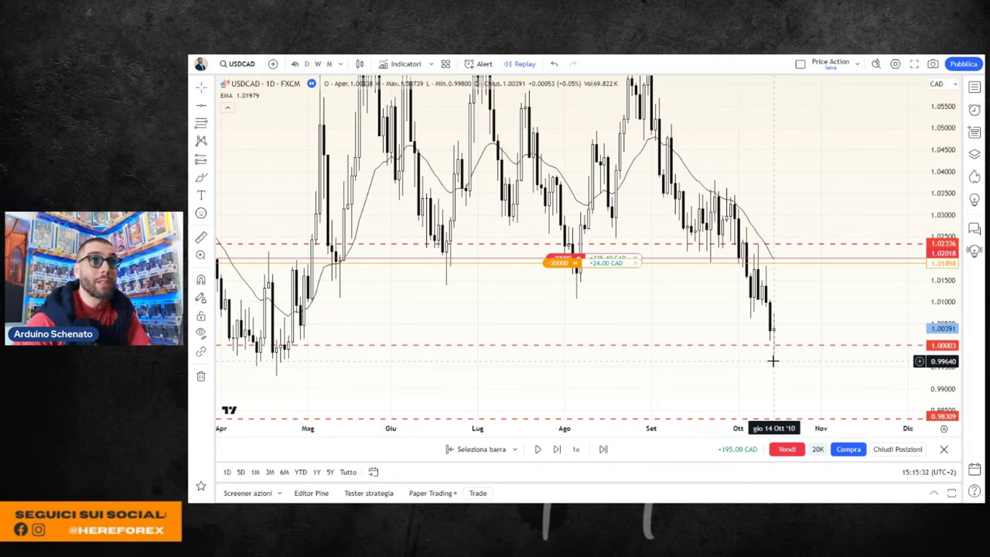
- Close the short with a 20000-unit buy at 1.00391 for +520.40 CAD, then clear the freehand notes
left_click(897, 449)
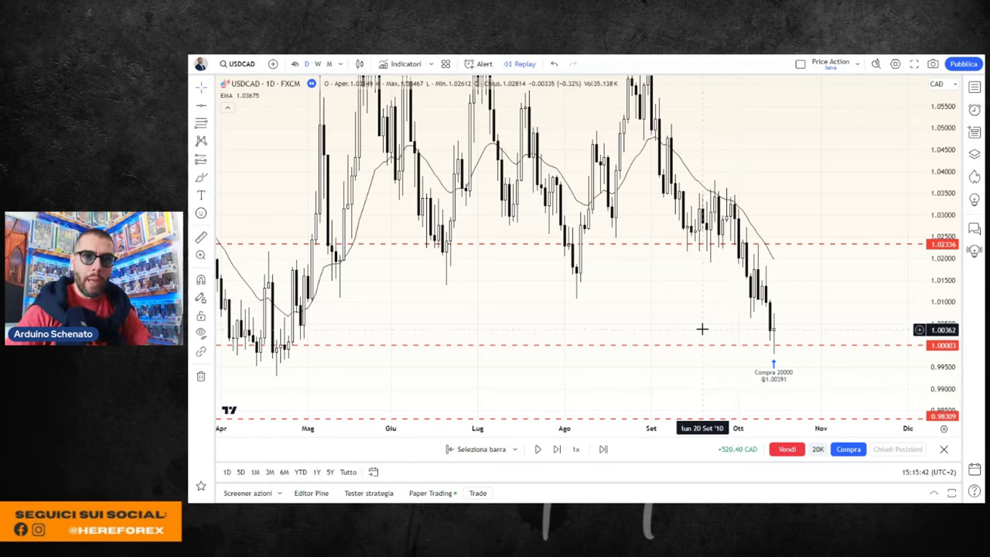
scroll(727, 319, "down", 1)
scroll(759, 322, "up", 1)
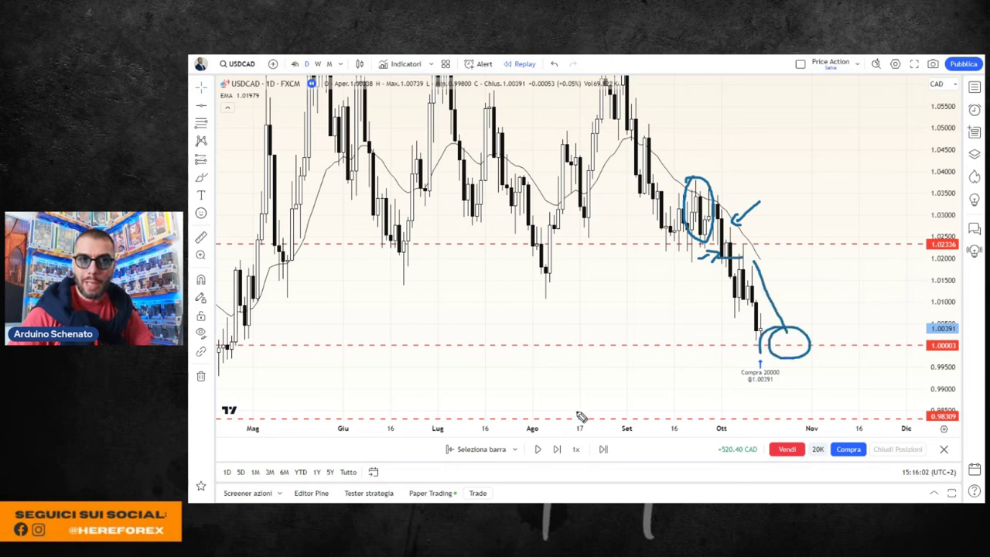
key("Escape")
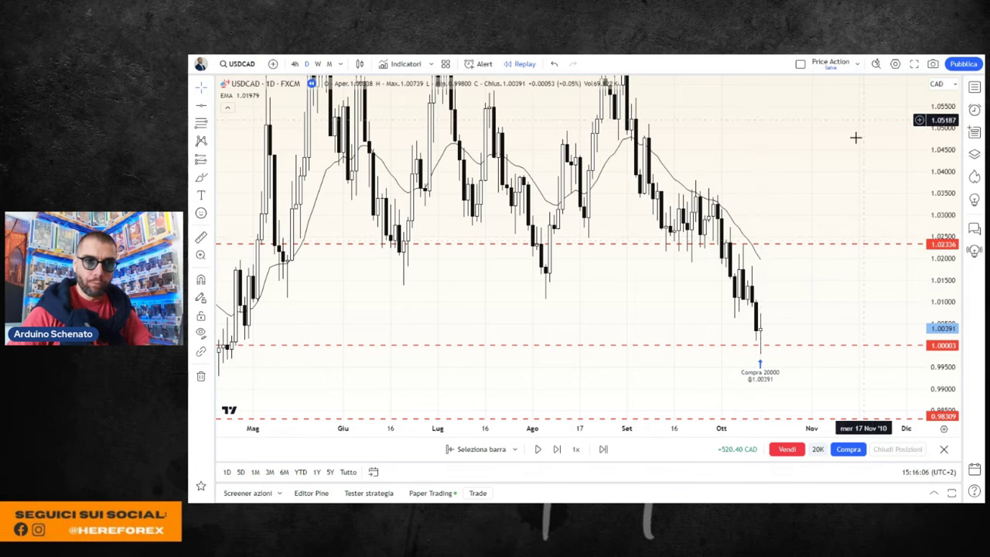
- Adjust the daily chart view from March onward and pause the replay
left_click_drag(833, 166, 833, 177)
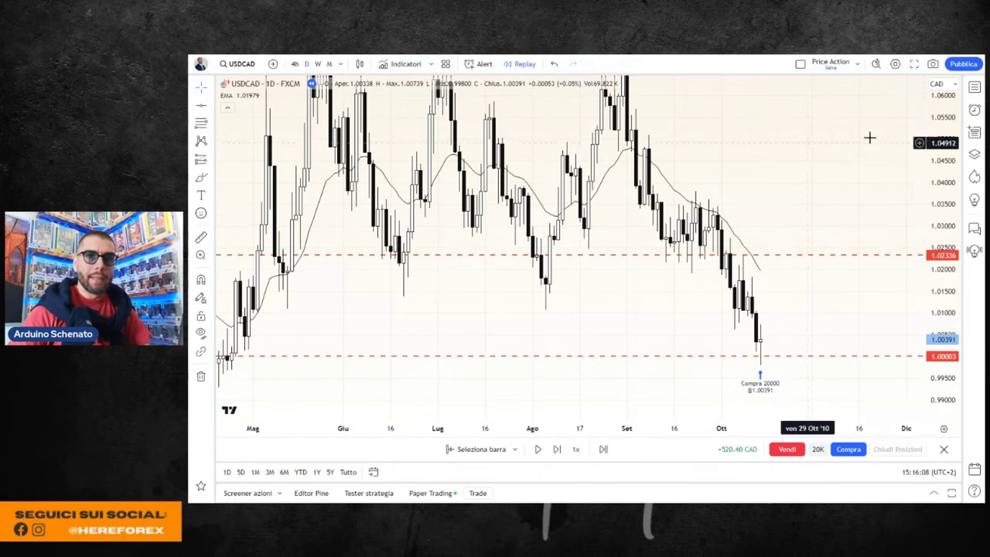
left_click_drag(938, 167, 938, 194)
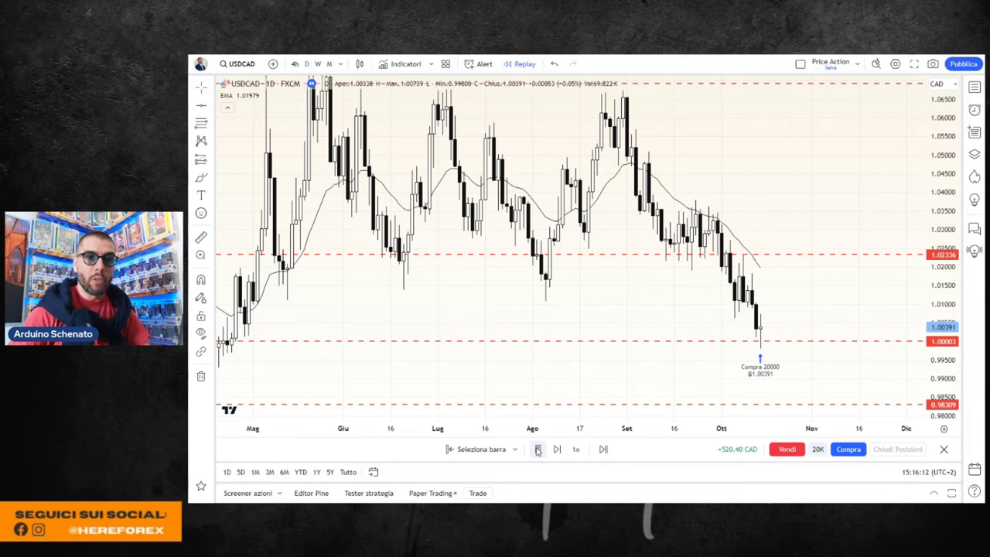
left_click(537, 450)
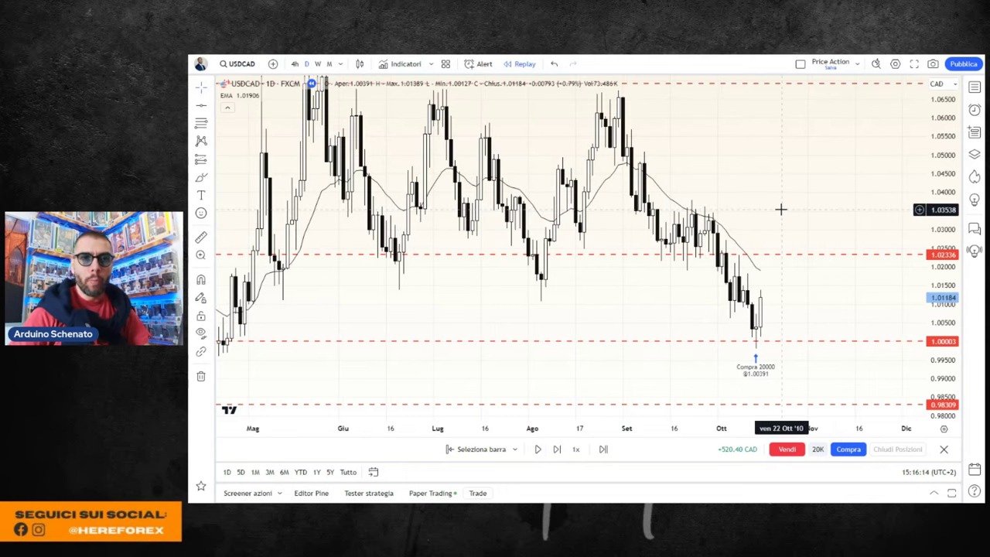
scroll(773, 213, "down", 2)
scroll(773, 213, "down", 2)
left_click_drag(809, 199, 806, 237)
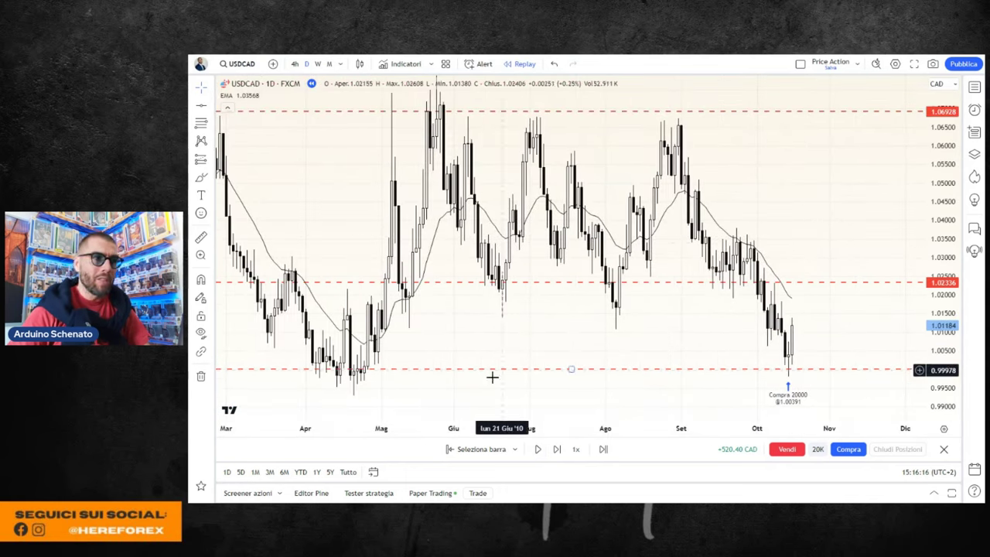
- Switch to weekly candles and zoom in on the recent weeks
left_click(317, 65)
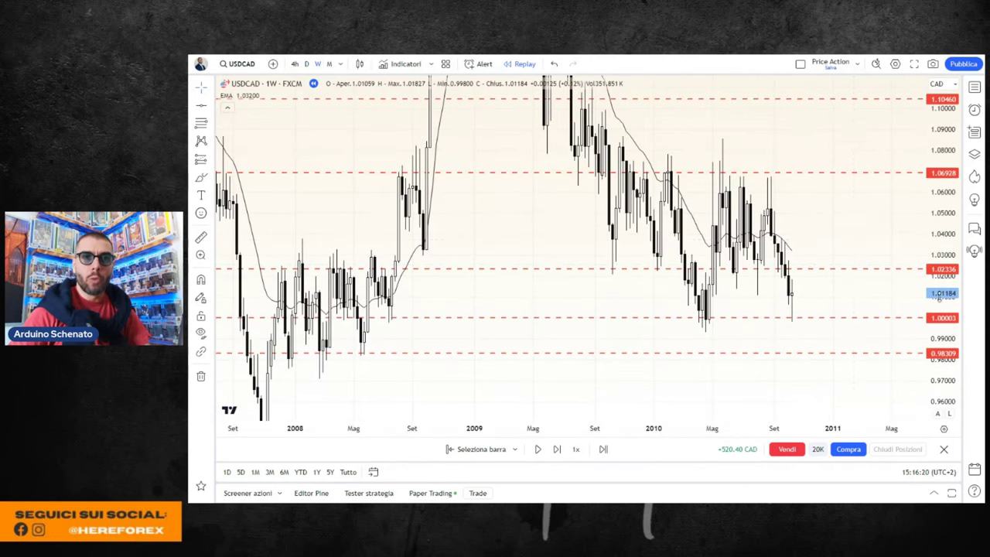
scroll(840, 227, "up", 2)
scroll(812, 228, "up", 2)
scroll(850, 236, "up", 1)
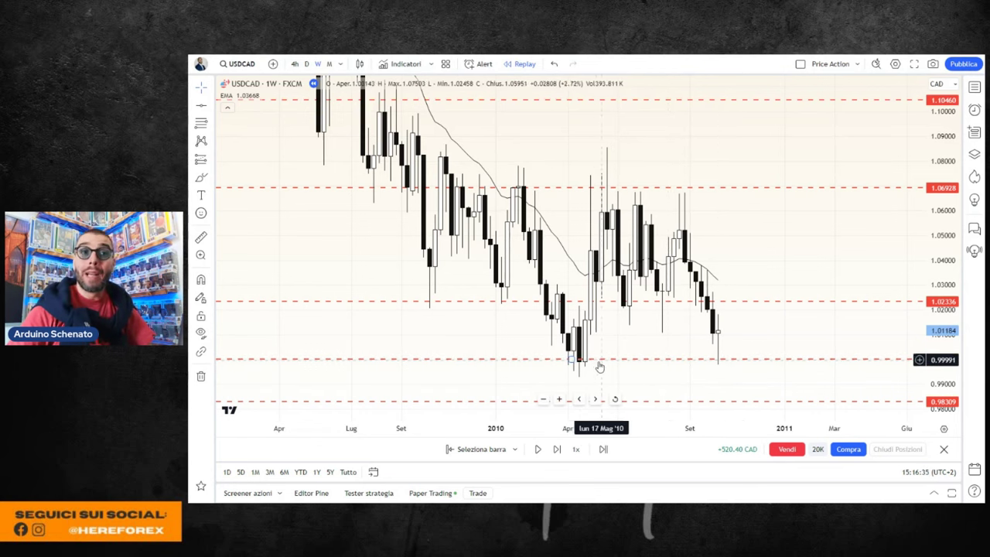
left_click_drag(658, 330, 636, 338)
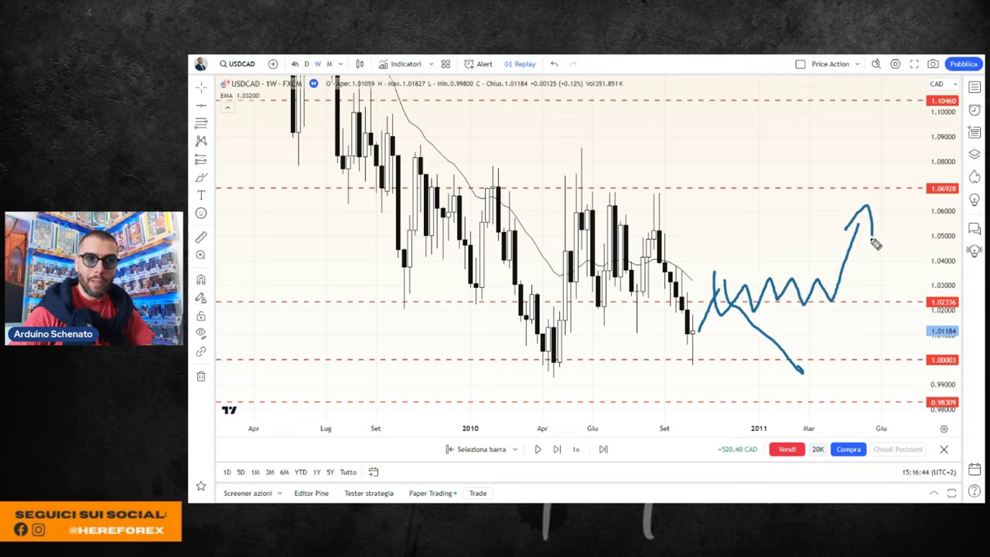
- Sketch a line along the 1.0000 support, circle the 1:1 note, then erase the sketches
left_click_drag(539, 365, 821, 365)
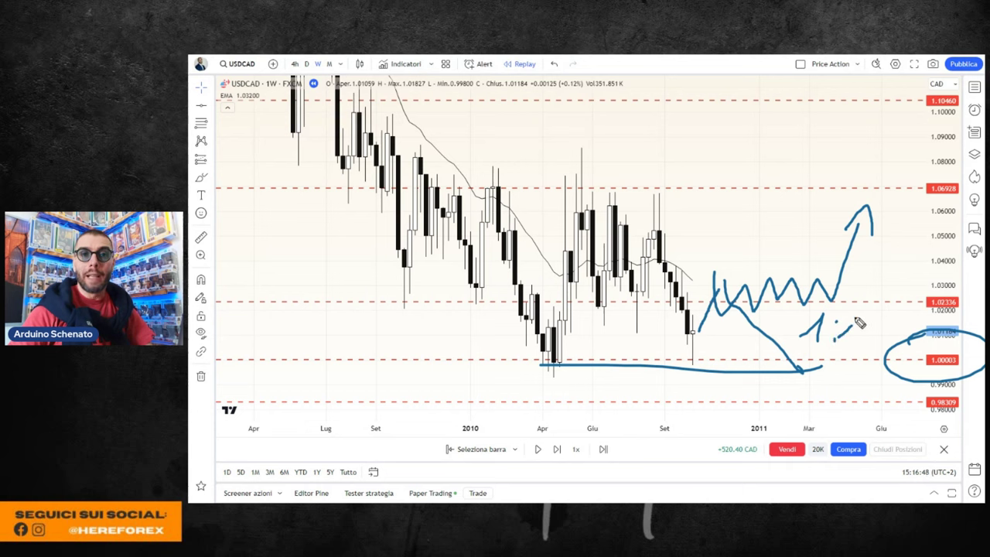
left_click_drag(777, 337, 787, 347)
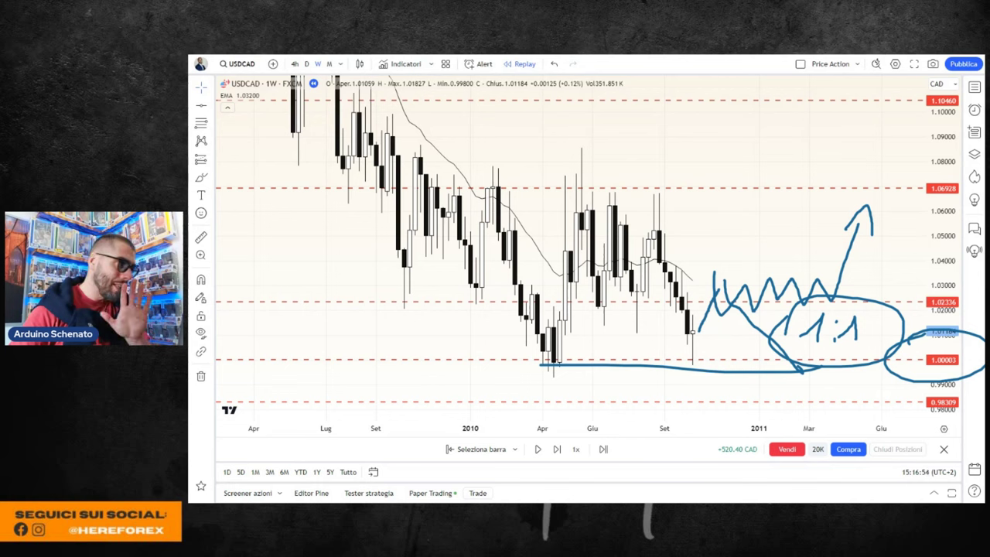
key("Escape")
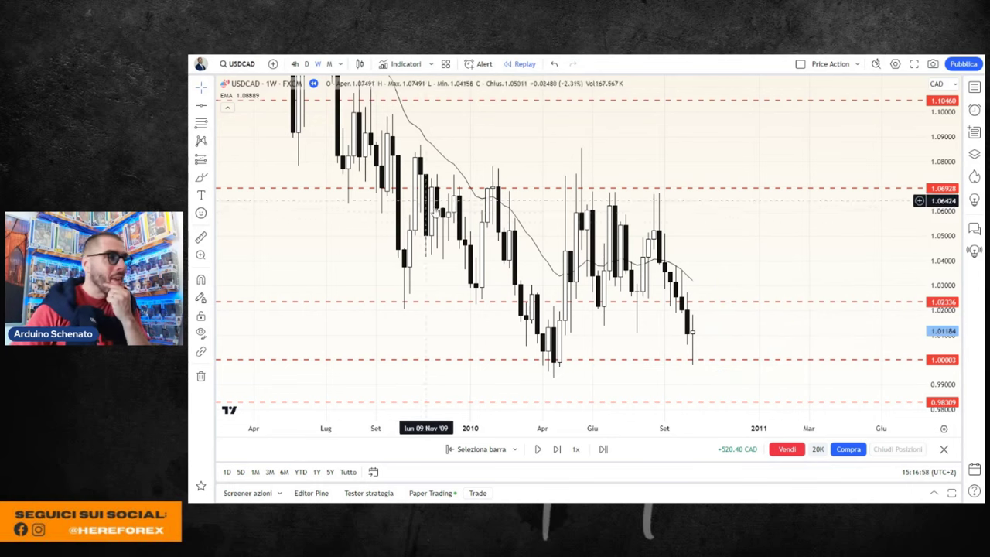
scroll(742, 247, "up", 1)
left_click_drag(685, 263, 782, 258)
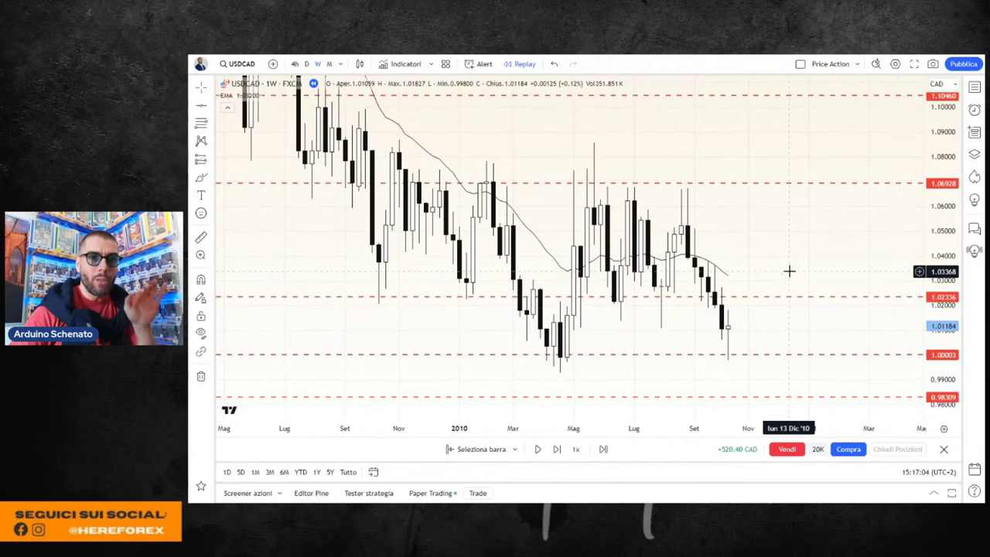
scroll(777, 255, "up", 1)
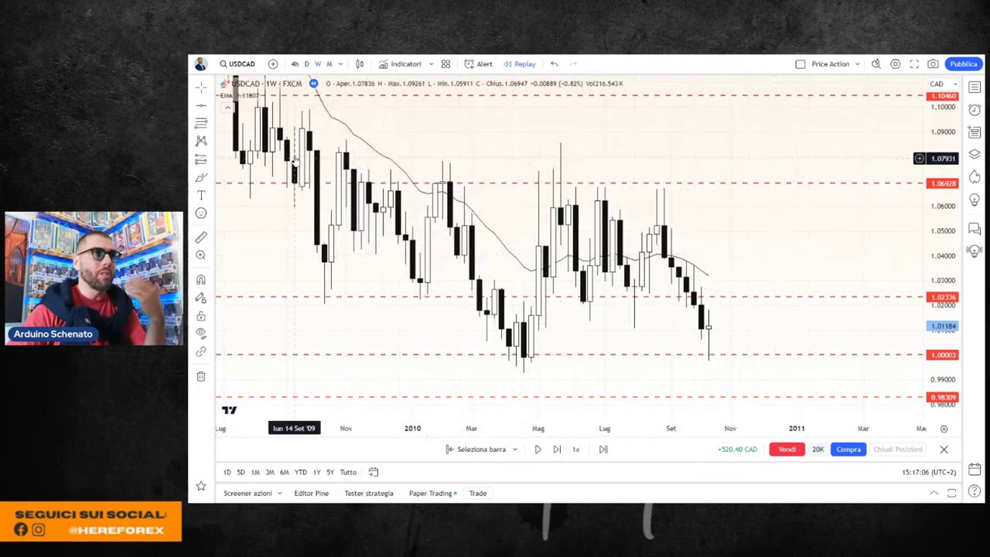
- Switch to daily candles and resume the replay to add new bars
left_click(306, 63)
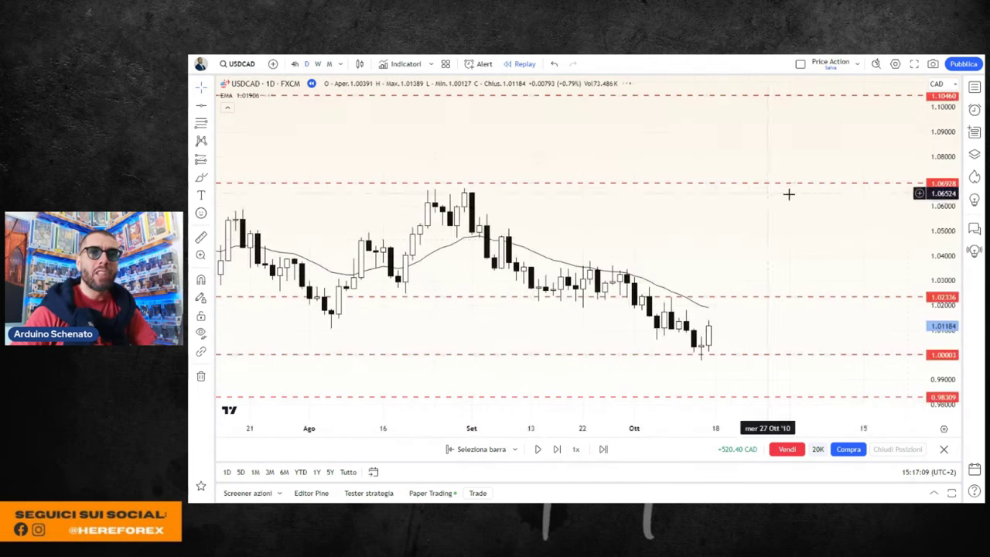
scroll(936, 240, "up", 2)
scroll(804, 209, "down", 2)
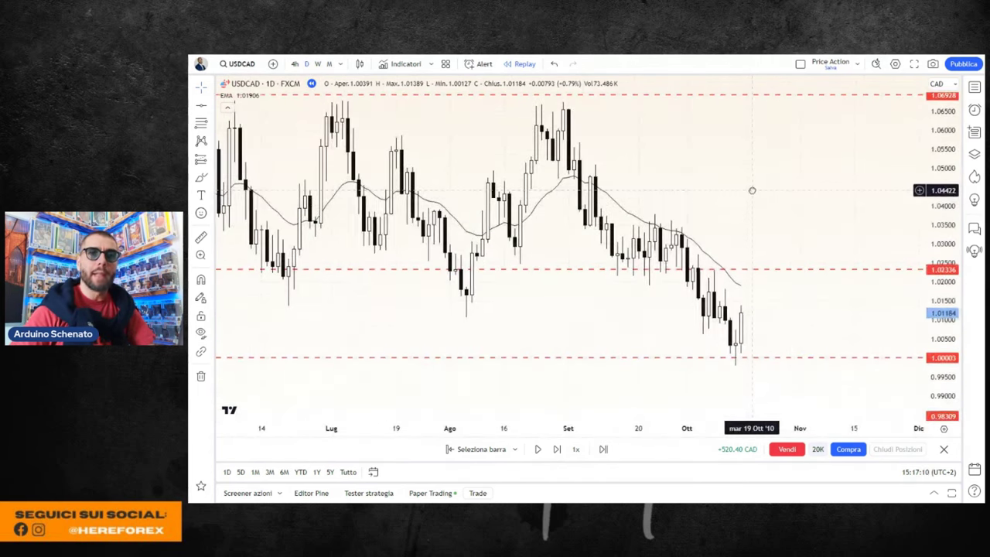
left_click(539, 450)
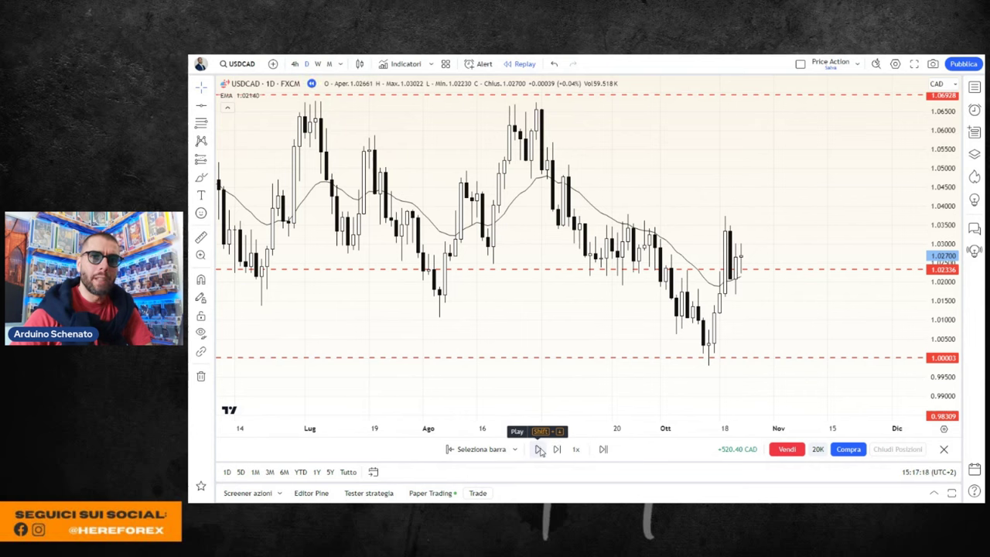
scroll(766, 286, "up", 2)
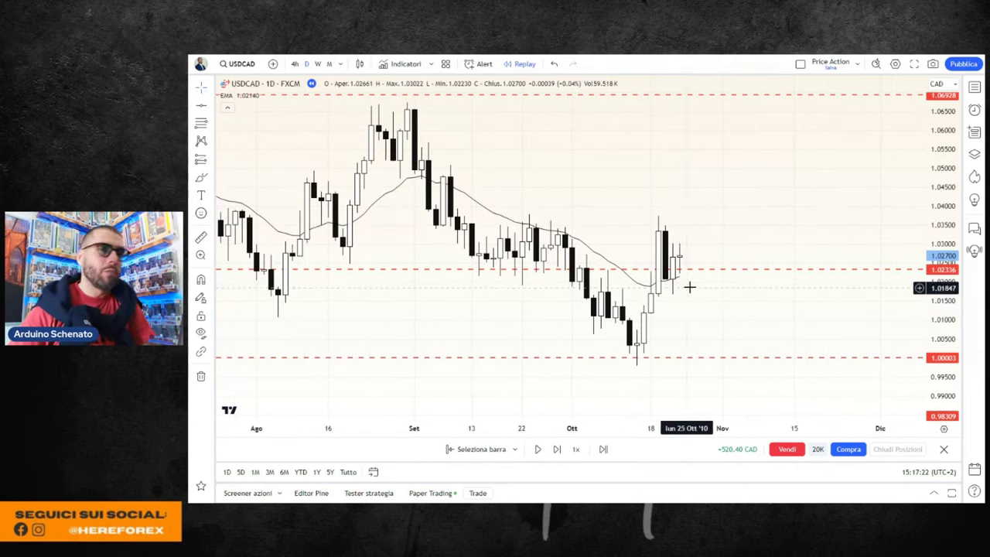
- Pan back through earlier daily candles, then switch to weekly candles and zoom in
left_click_drag(745, 190, 792, 194)
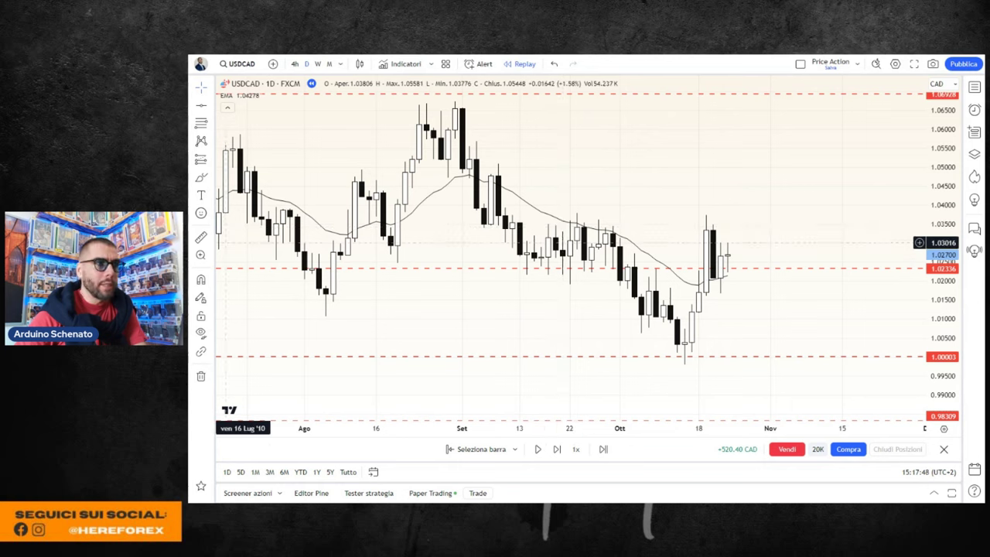
left_click_drag(550, 224, 804, 224)
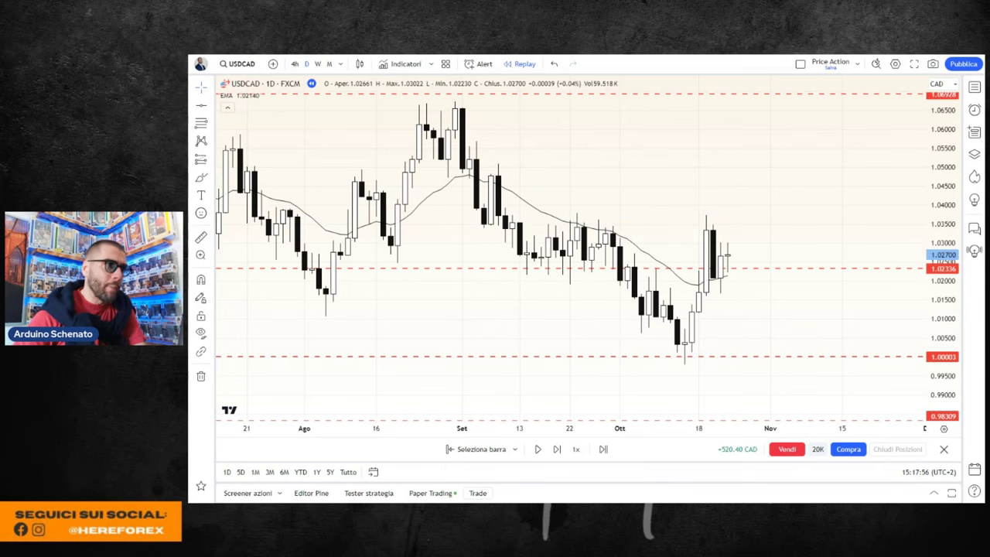
left_click(317, 64)
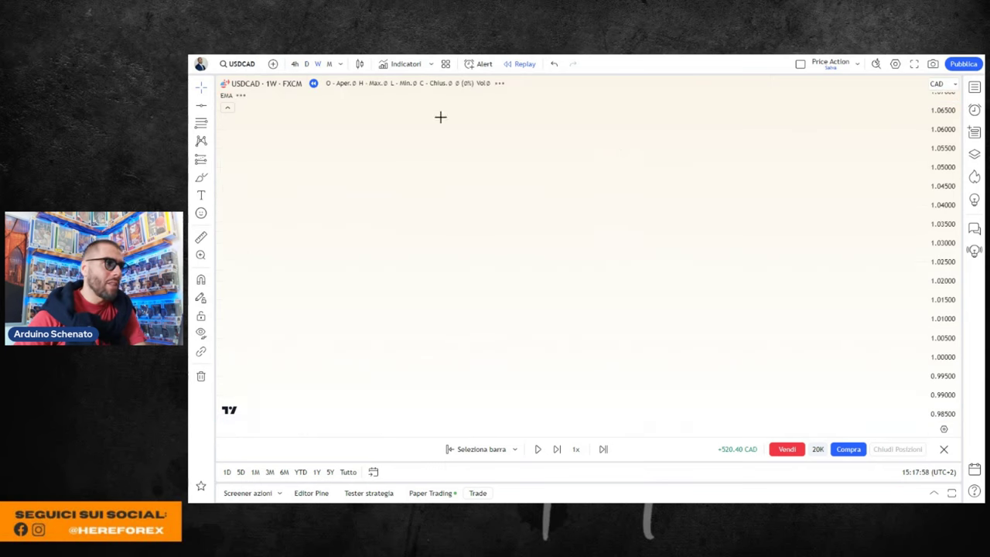
scroll(778, 181, "down", 3)
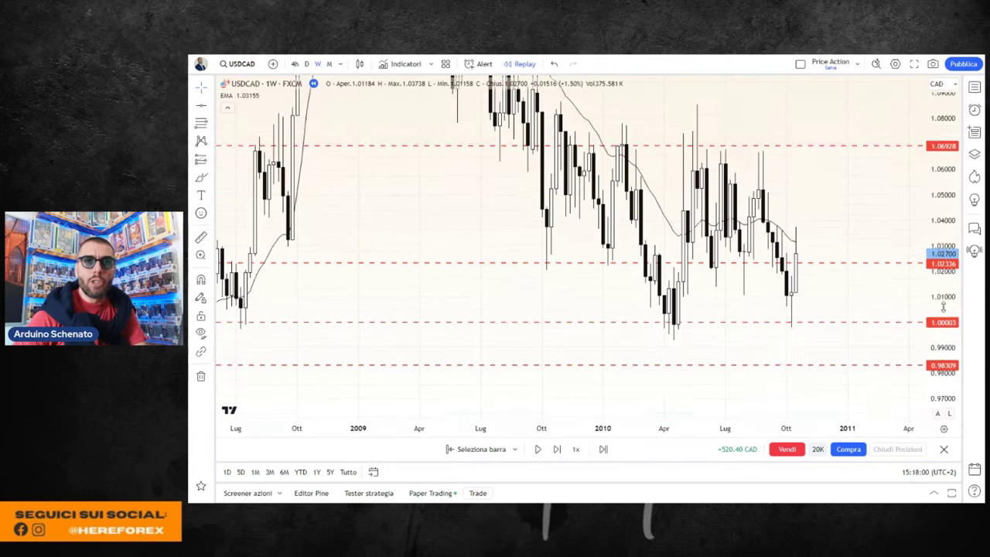
scroll(827, 218, "up", 2)
scroll(807, 247, "up", 1)
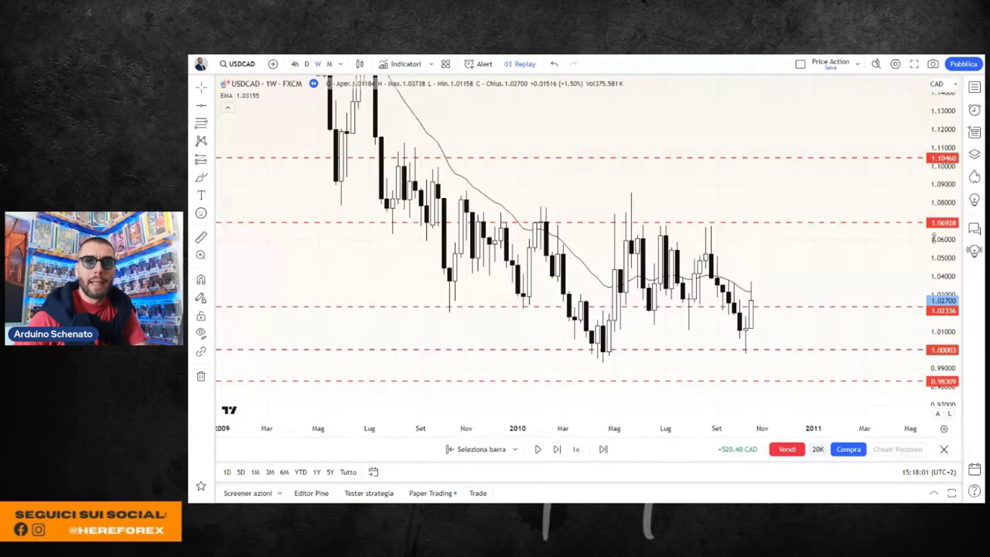
- Pan the weekly chart up toward the 1.10460 line and zoom, then return to daily candles
left_click_drag(793, 276, 776, 242)
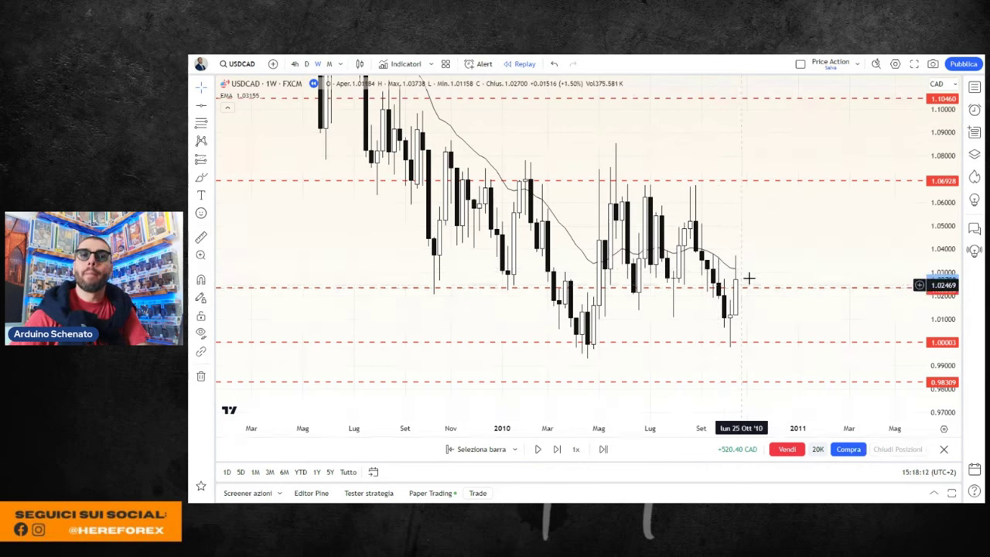
scroll(783, 267, "up", 1)
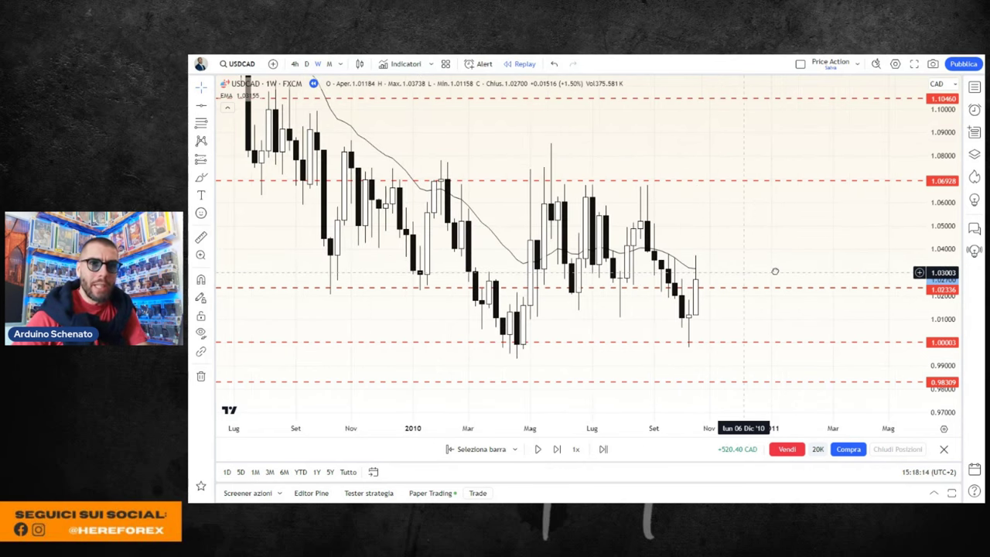
scroll(773, 272, "up", 1)
scroll(820, 258, "right", 1)
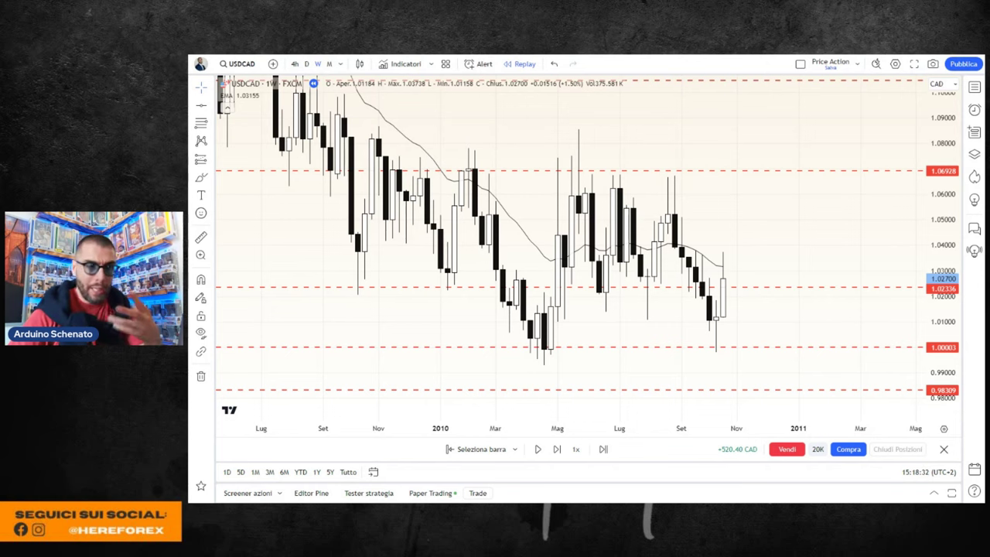
left_click(307, 65)
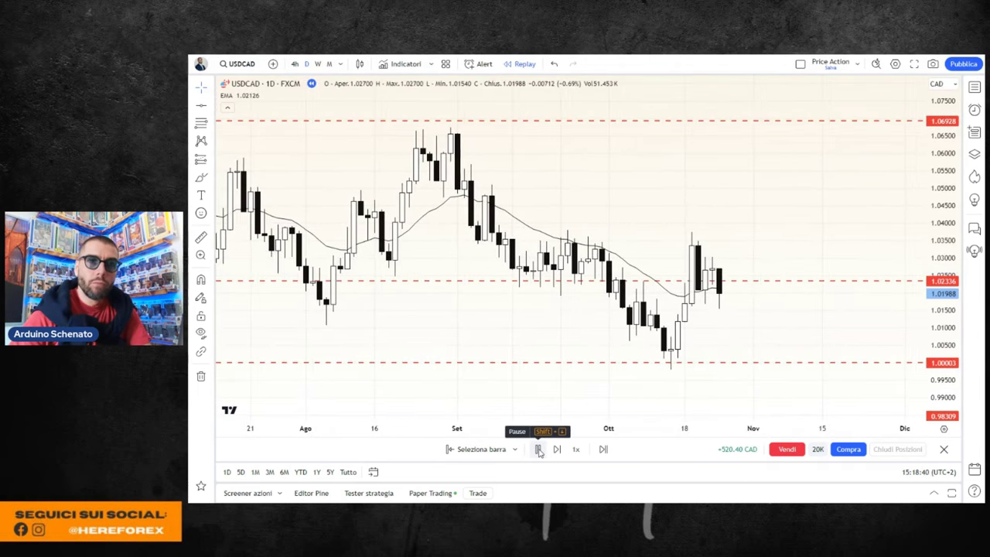
- Step the replay through several daily bars rejected near 1.02336, then open hereforex.com
left_click(538, 450)
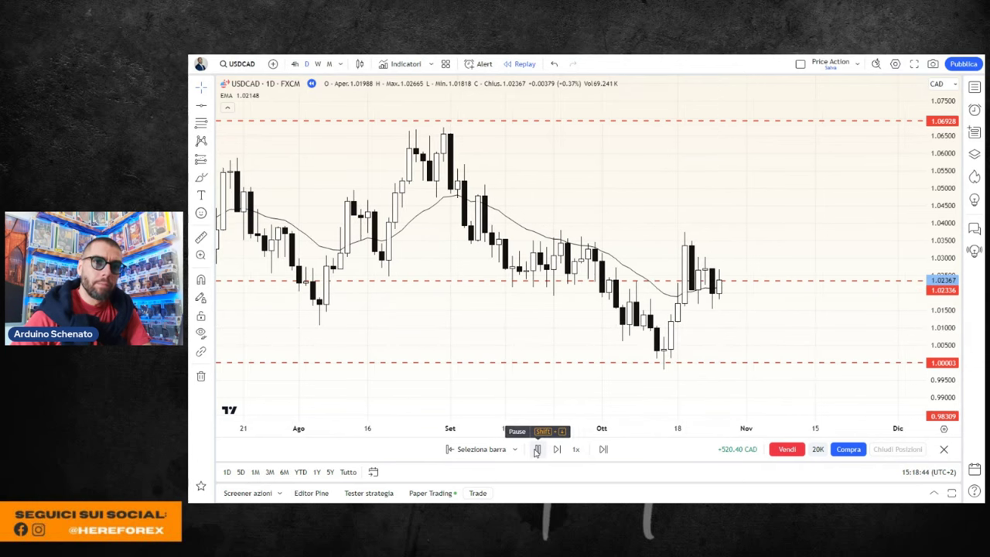
left_click(536, 450)
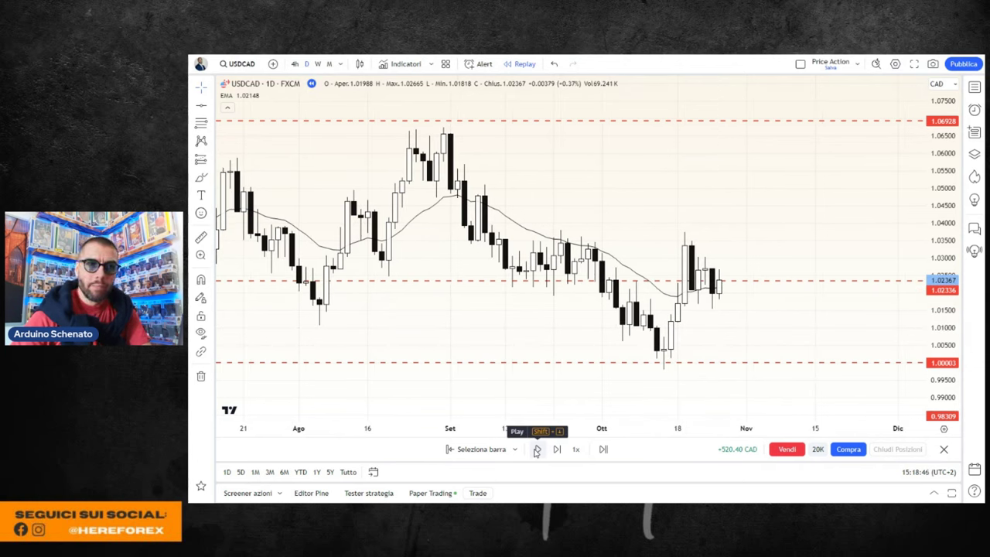
left_click(536, 450)
left_click(536, 450)
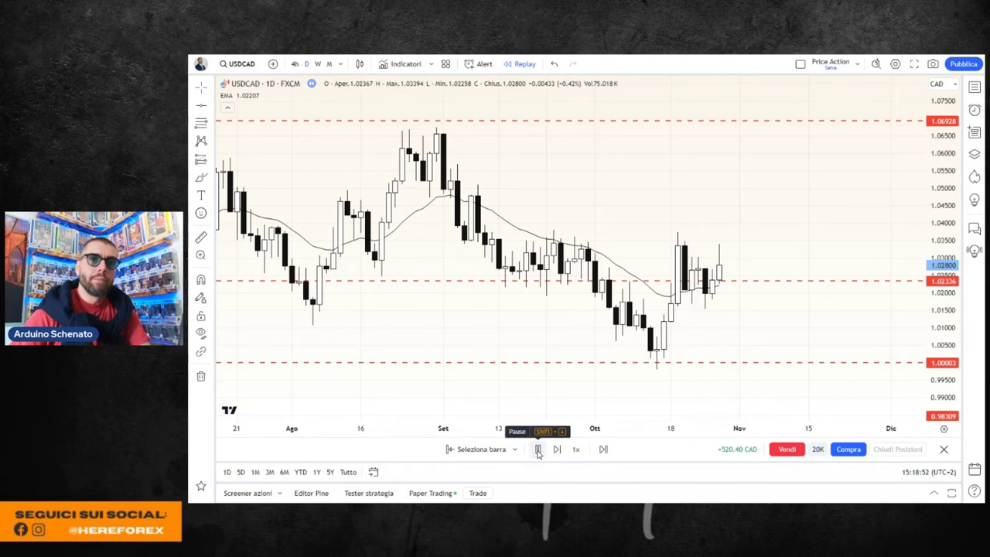
left_click(537, 451)
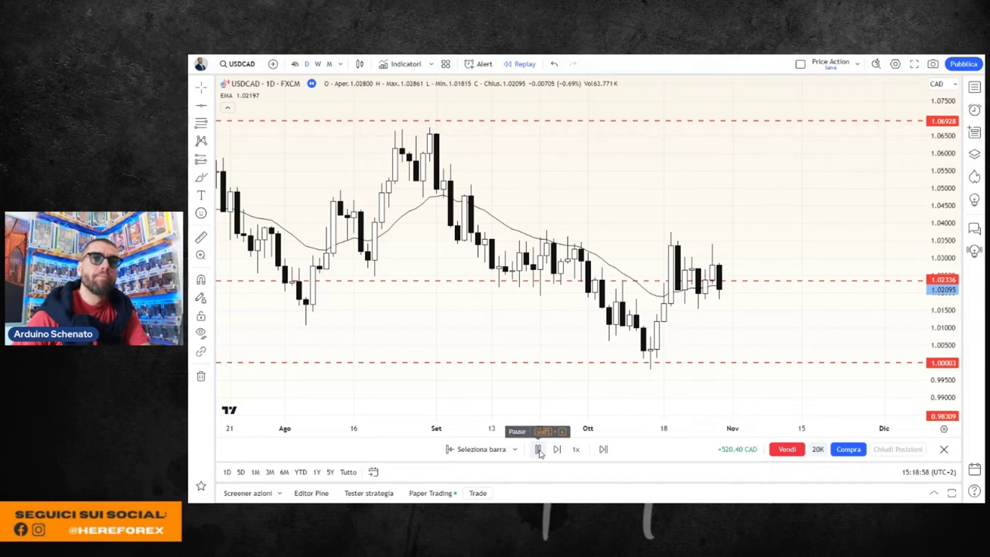
left_click(538, 450)
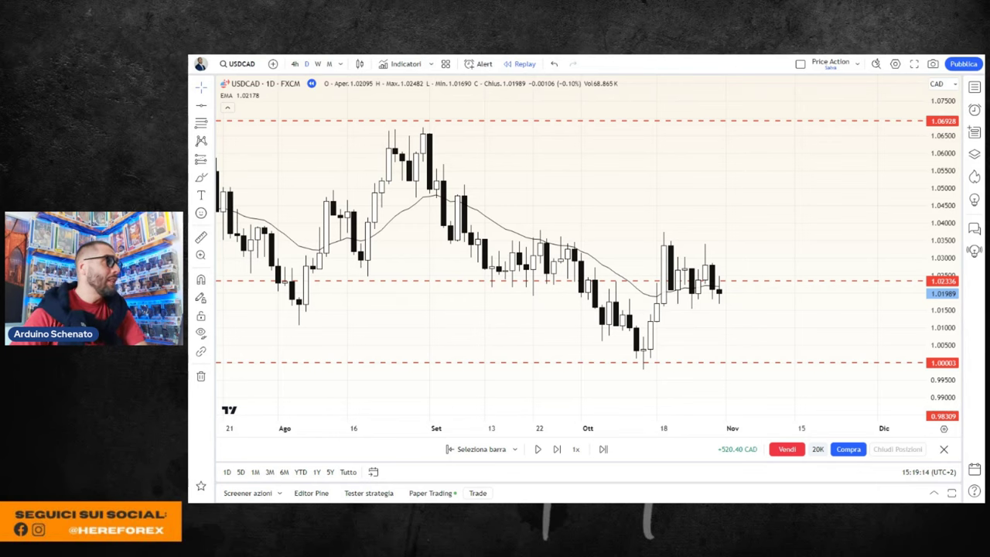
left_click(720, 106)
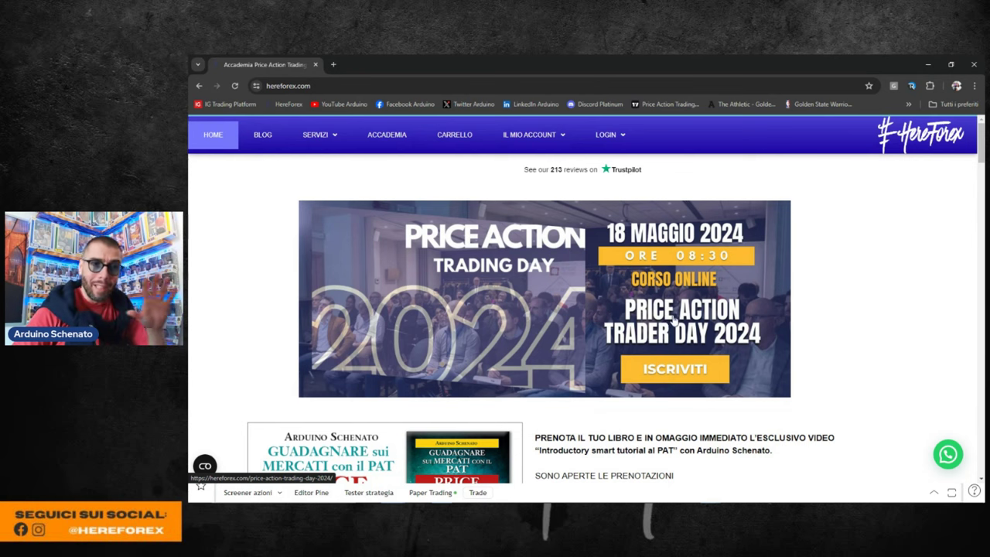
- Scroll the hereforex.com page down to the book promo and back up to the Trading Day banner
scroll(827, 294, "down", 3)
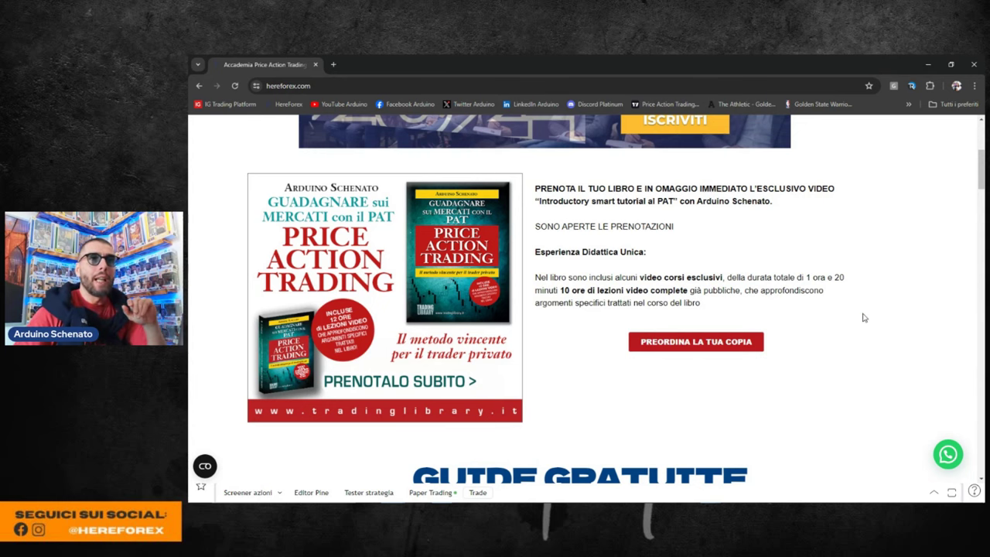
scroll(863, 317, "up", 2)
scroll(866, 319, "down", 1)
scroll(867, 323, "up", 1)
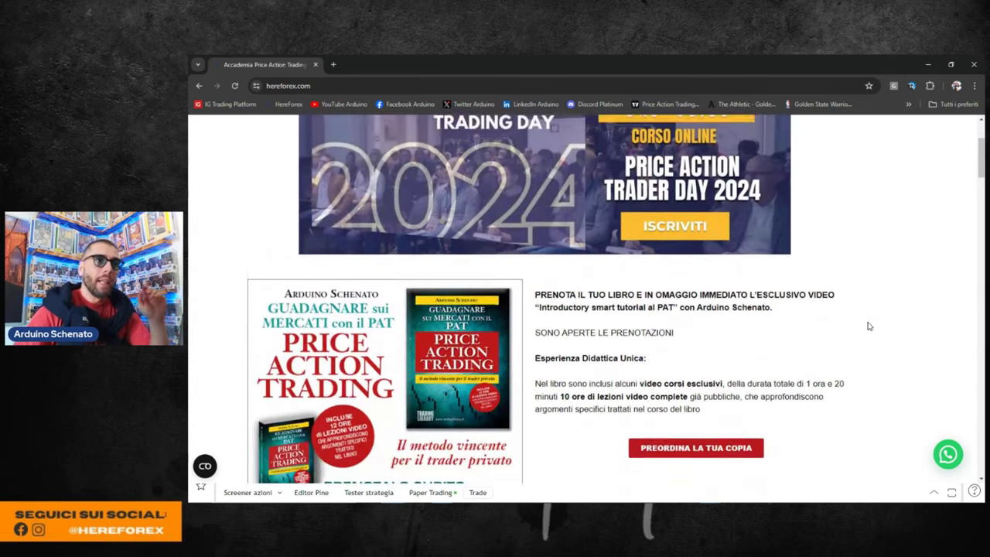
scroll(868, 326, "up", 1)
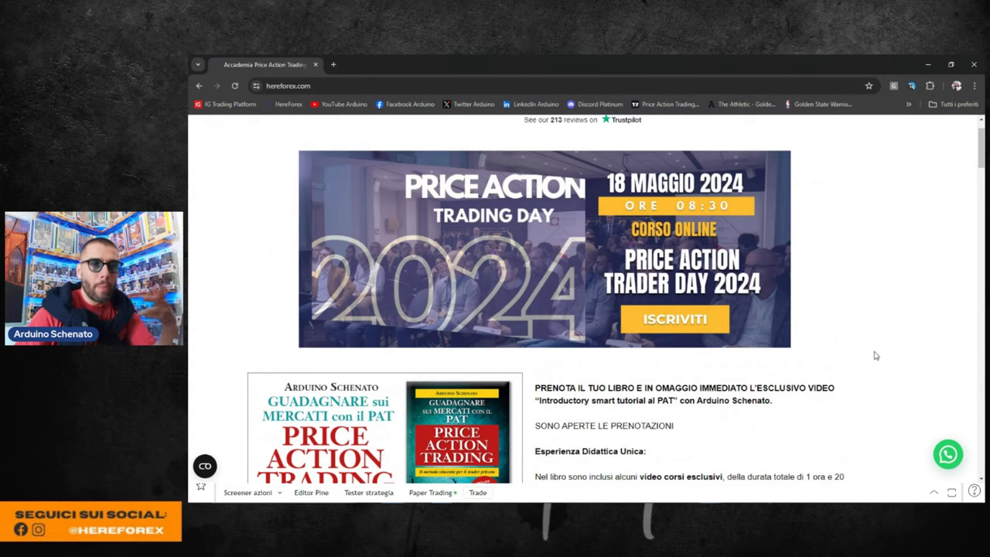
scroll(797, 361, "up", 1)
scroll(752, 256, "down", 2)
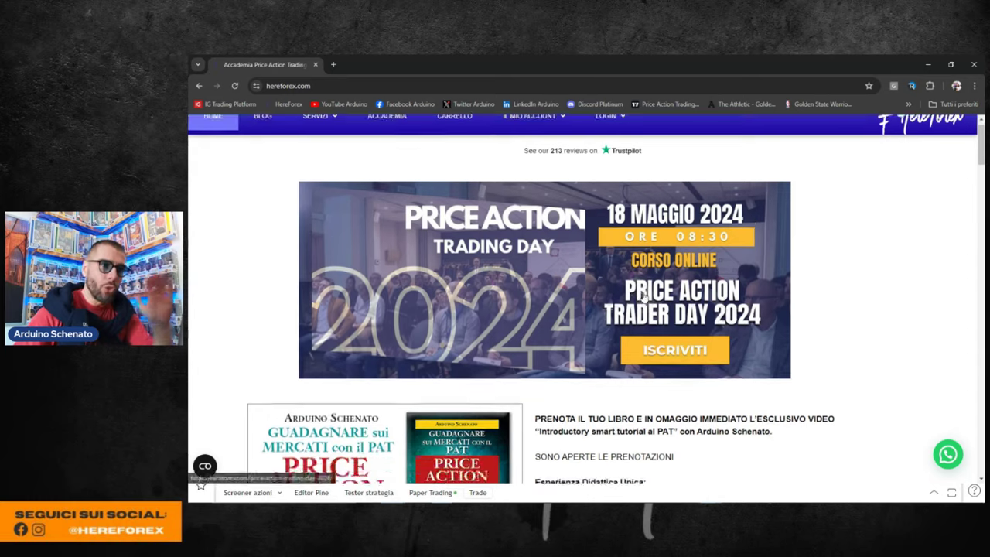
scroll(756, 309, "up", 2)
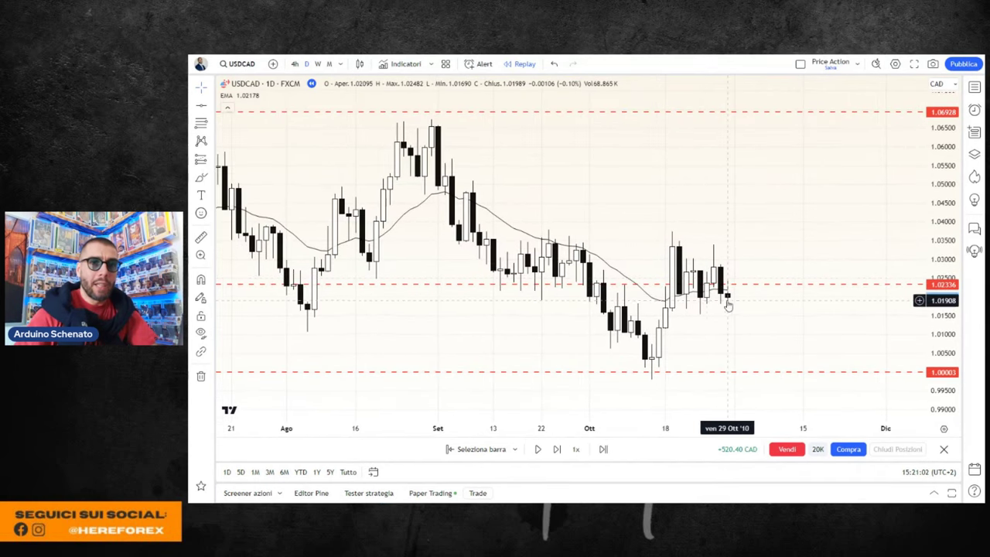
- Switch to weekly candles, recentre the recent weeks and stretch the price scale around 1.02336
left_click(318, 65)
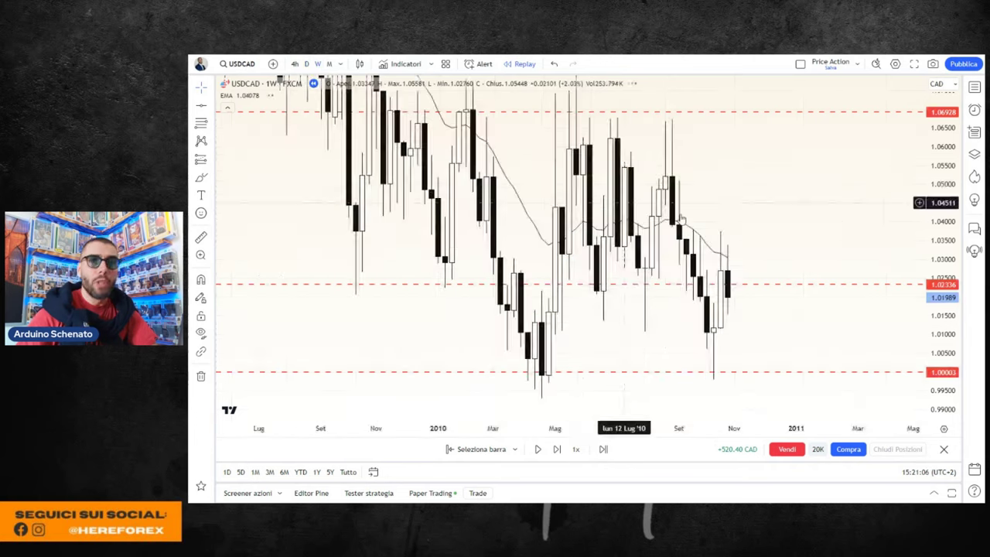
scroll(790, 192, "up", 2)
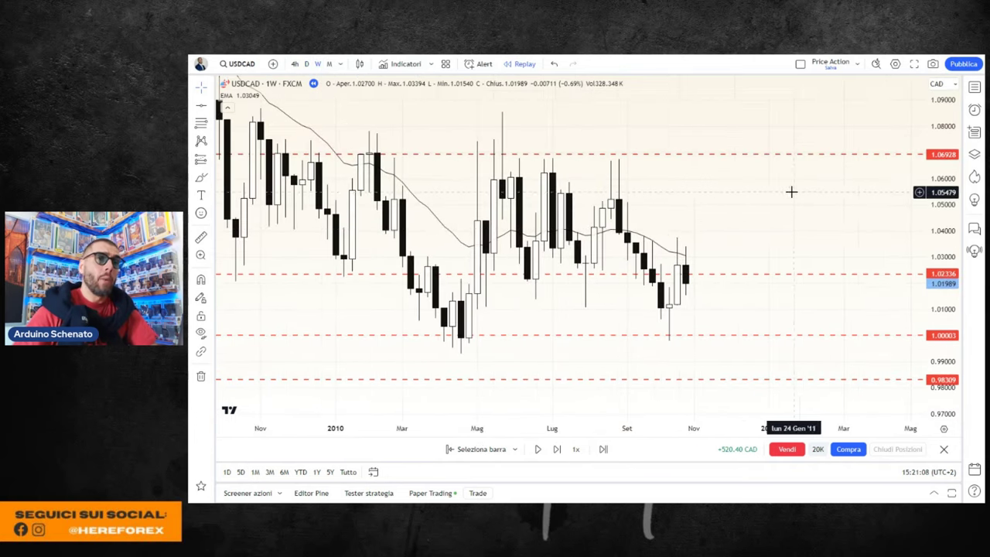
scroll(760, 221, "up", 2)
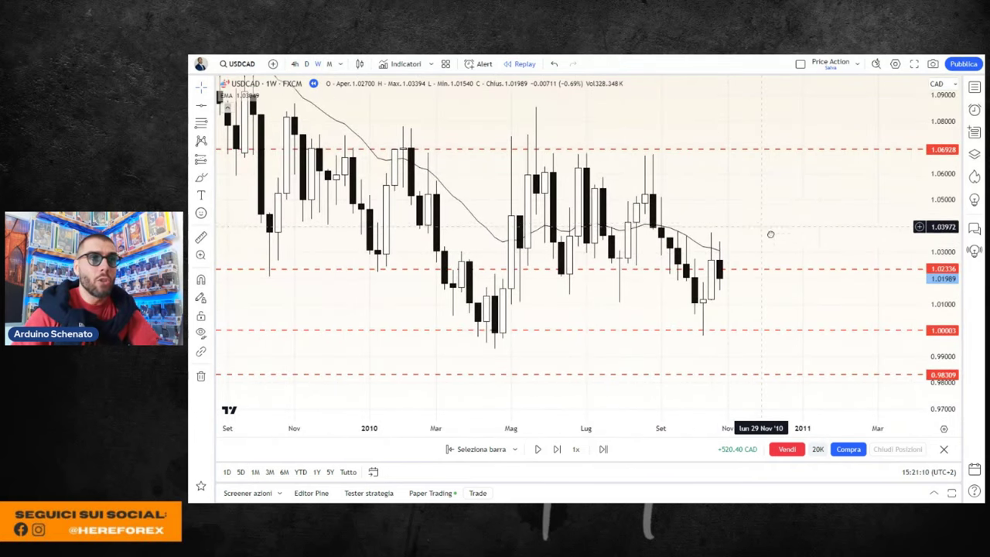
left_click_drag(765, 231, 779, 249)
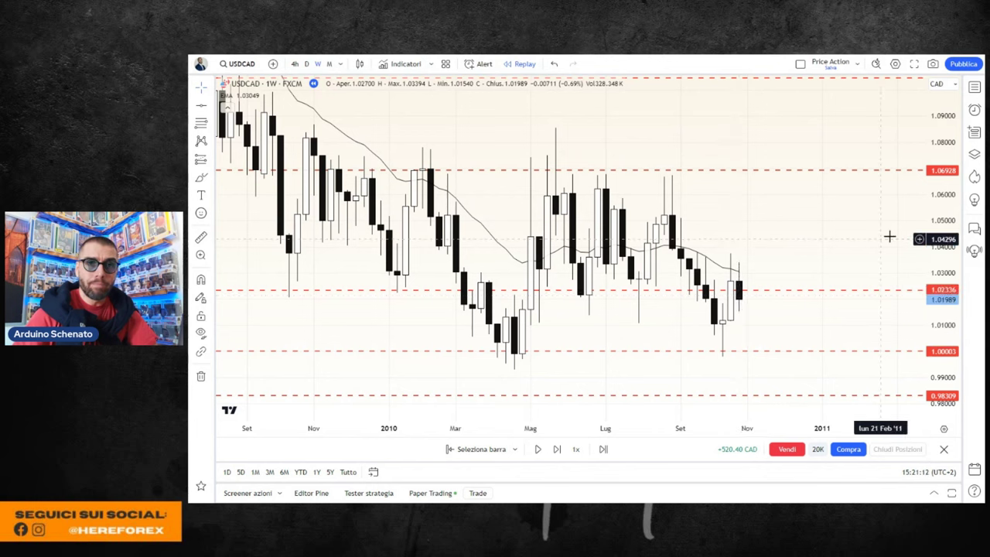
left_click_drag(923, 239, 923, 216)
scroll(795, 245, "right", 2)
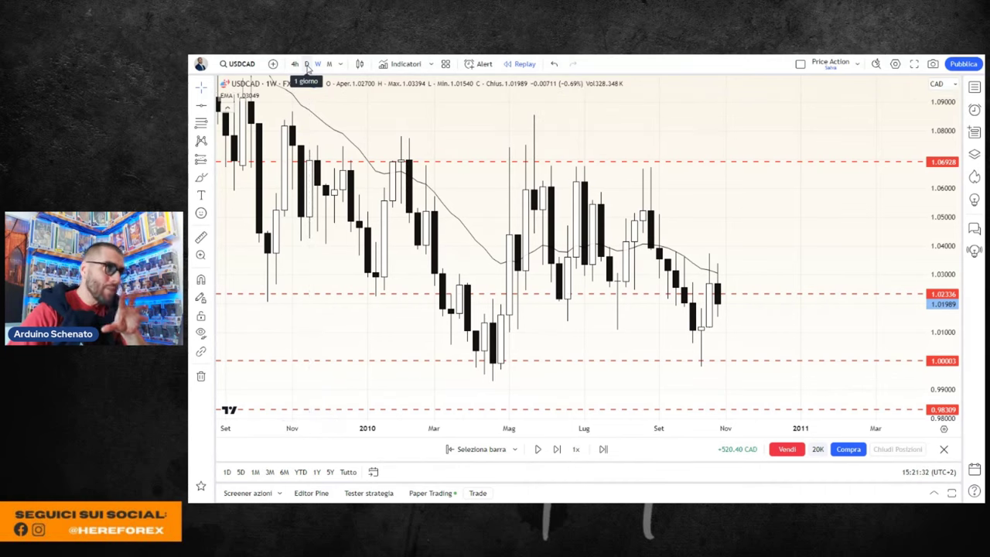
left_click(306, 65)
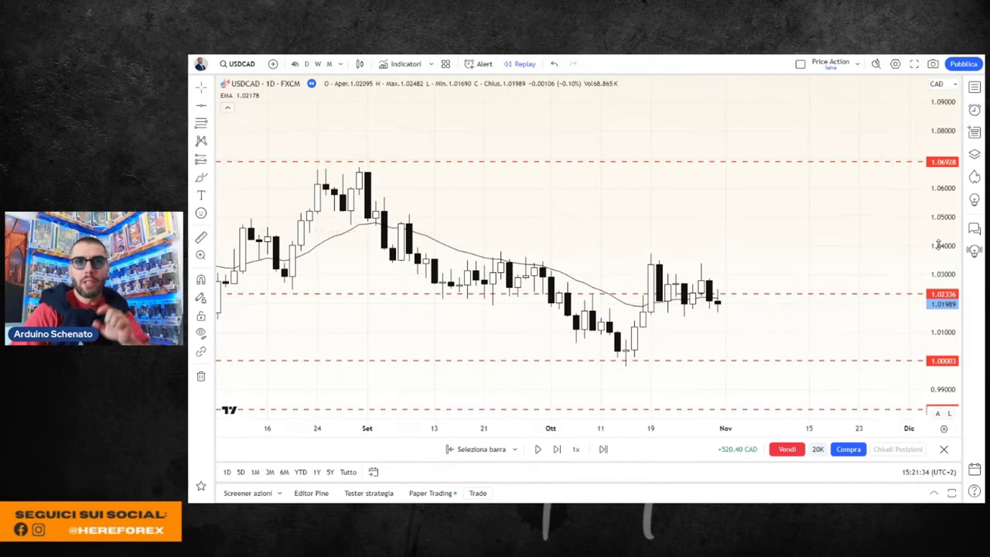
scroll(824, 243, "down", 3)
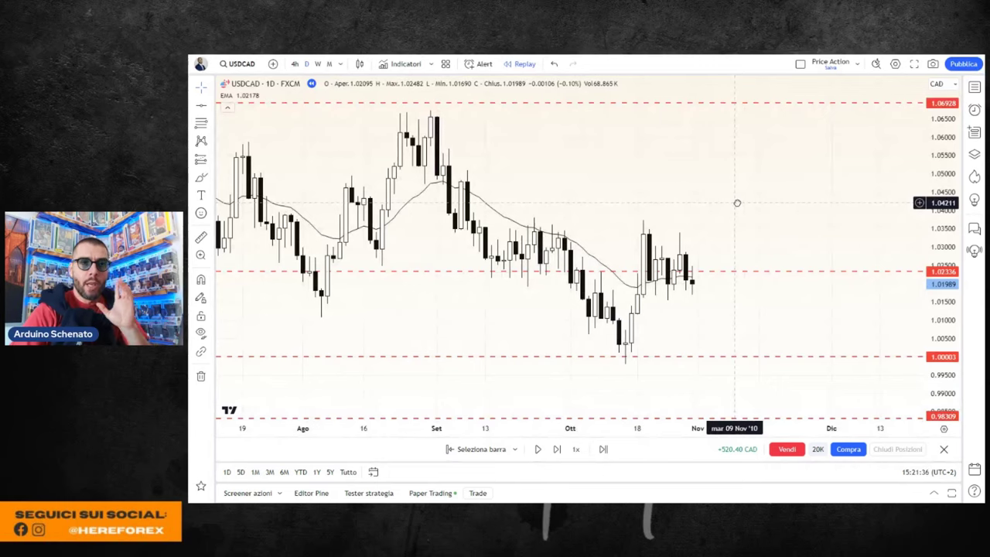
left_click_drag(736, 202, 732, 209)
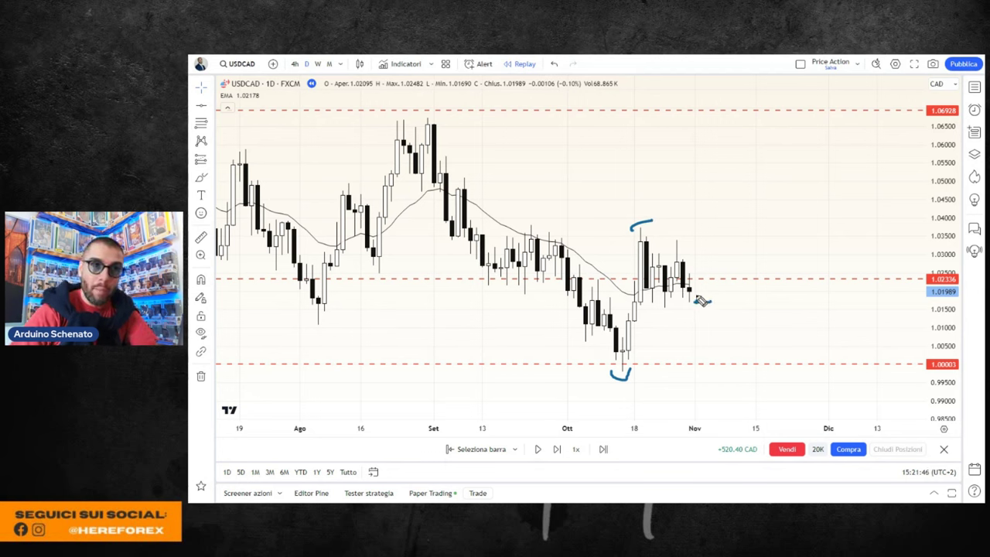
mouse_move(698, 300)
left_mouse_down()
mouse_move(711, 224)
mouse_move(713, 308)
left_mouse_up()
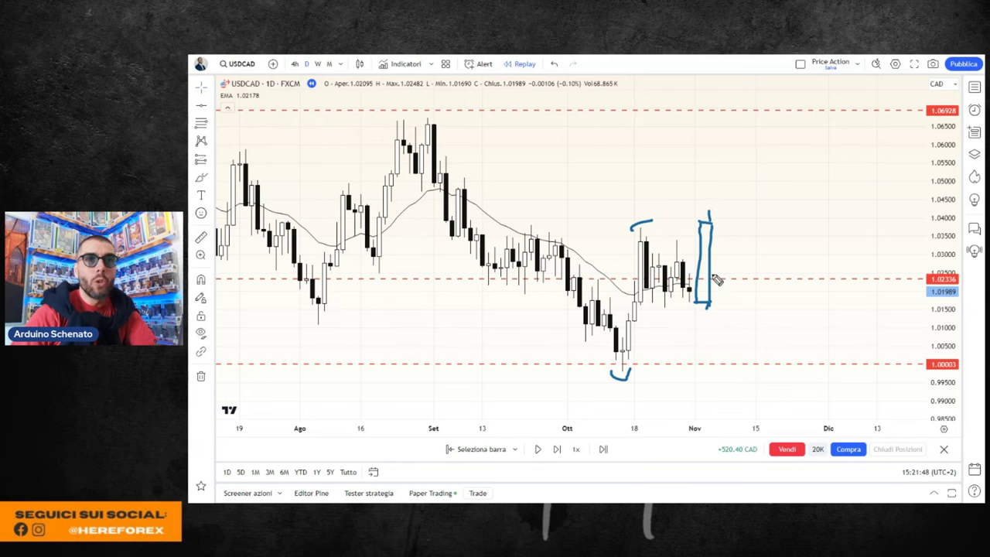
left_click_drag(742, 226, 773, 223)
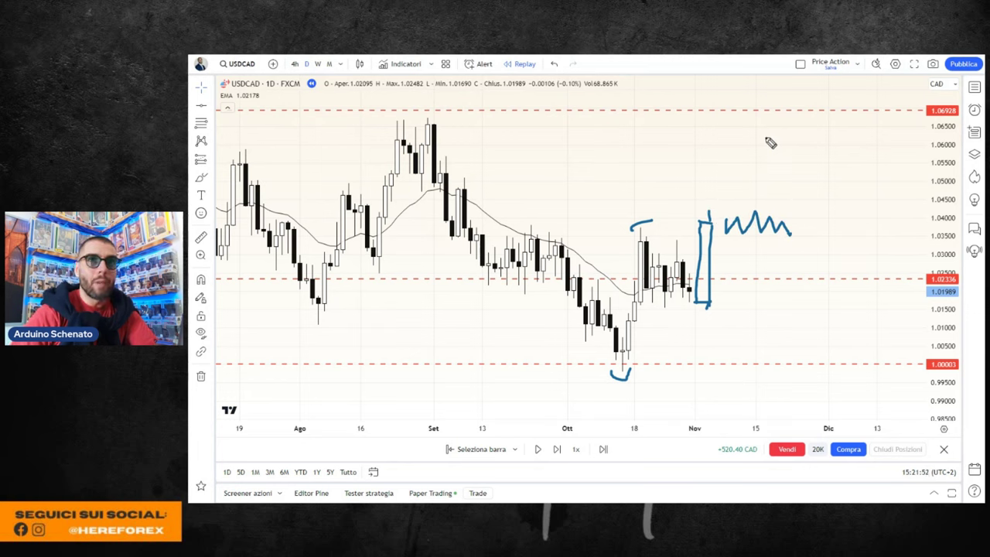
left_click_drag(420, 142, 920, 123)
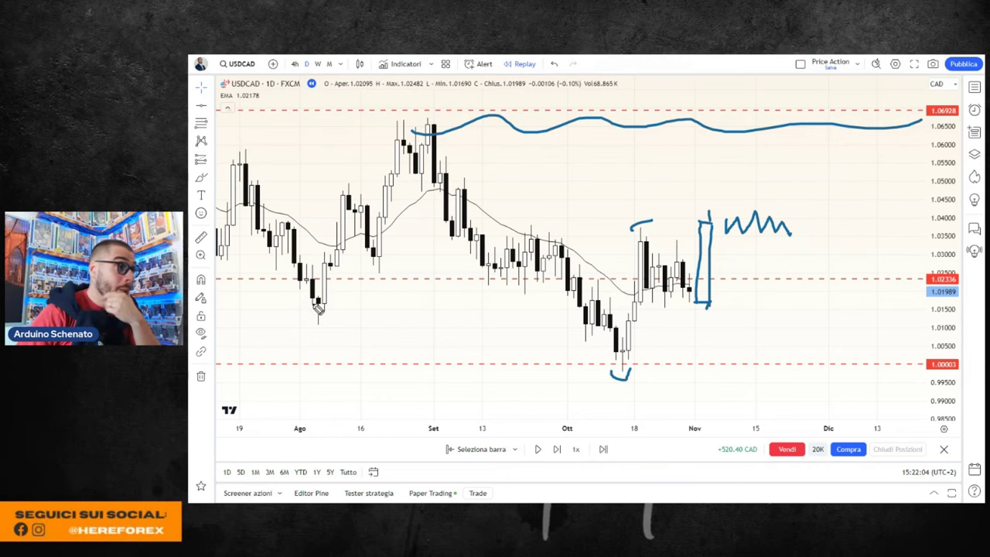
key("Escape")
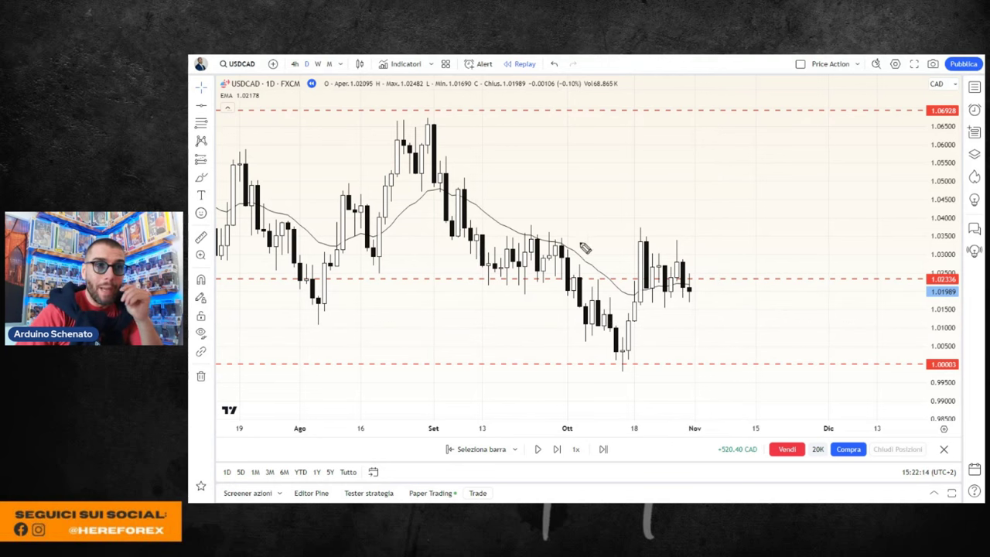
mouse_move(553, 242)
left_mouse_down()
mouse_move(770, 237)
mouse_move(751, 250)
mouse_move(800, 322)
mouse_move(790, 320)
left_mouse_up()
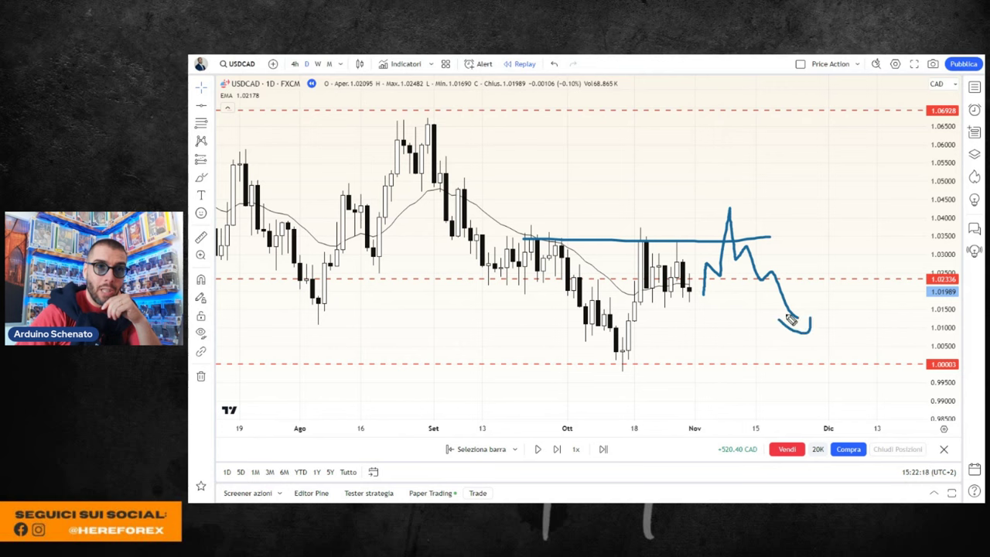
left_click(200, 333)
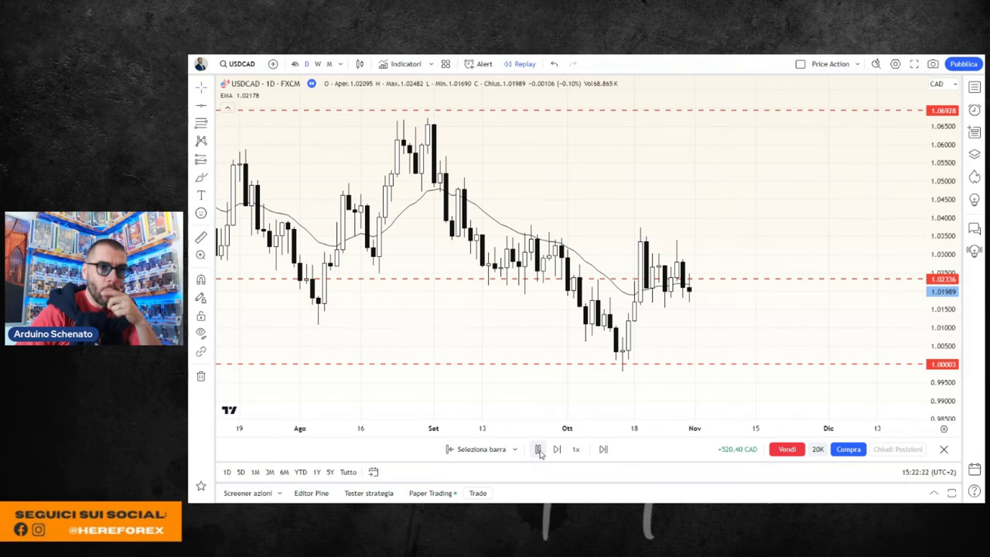
- Play and pause the replay bar by bar until price closes at 1.00021 on the 1.0000 support
left_click(538, 450)
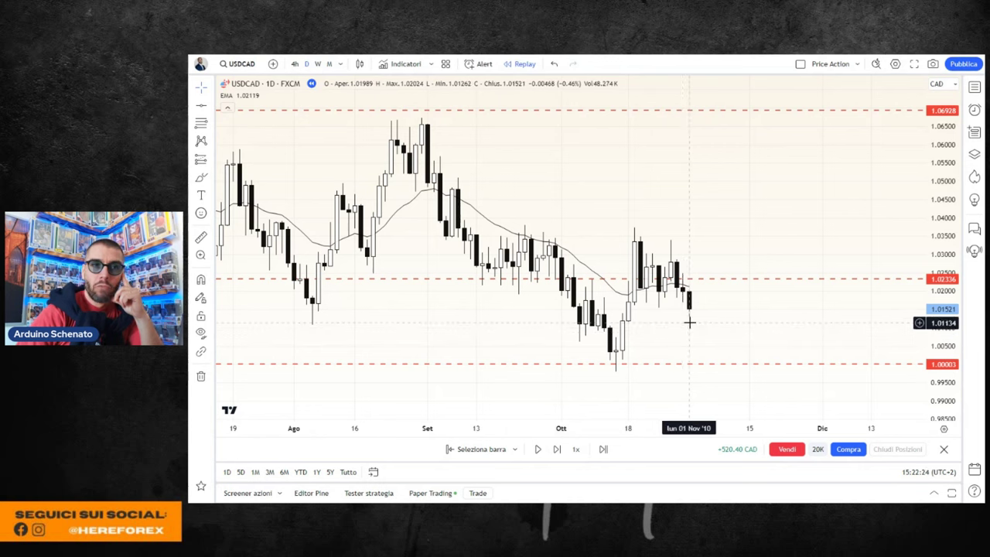
left_click_drag(689, 322, 721, 312)
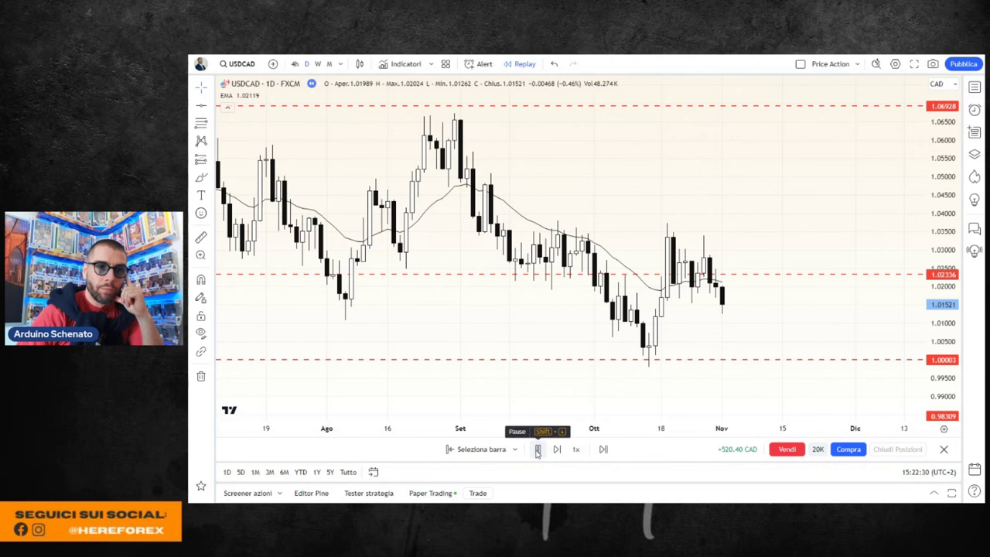
left_click(538, 449)
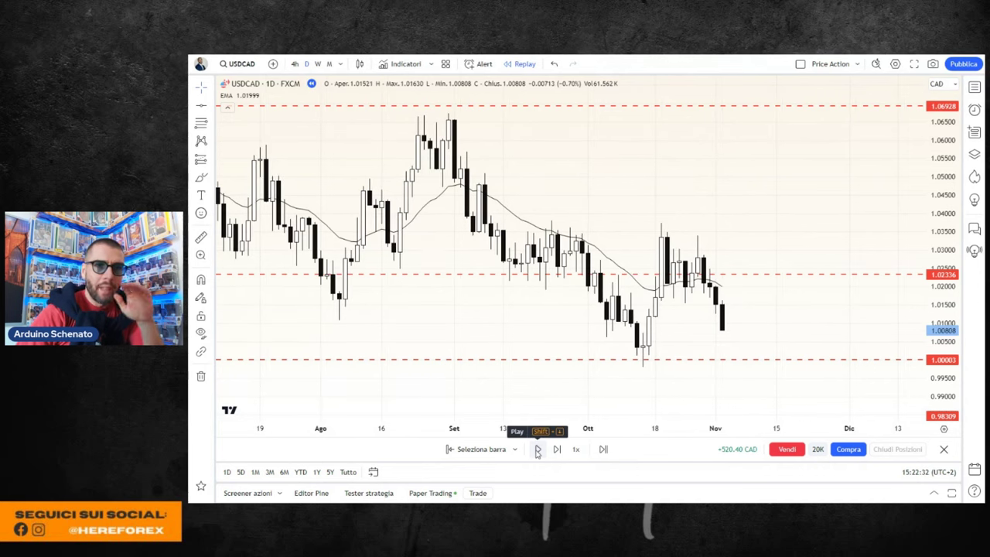
left_click(537, 449)
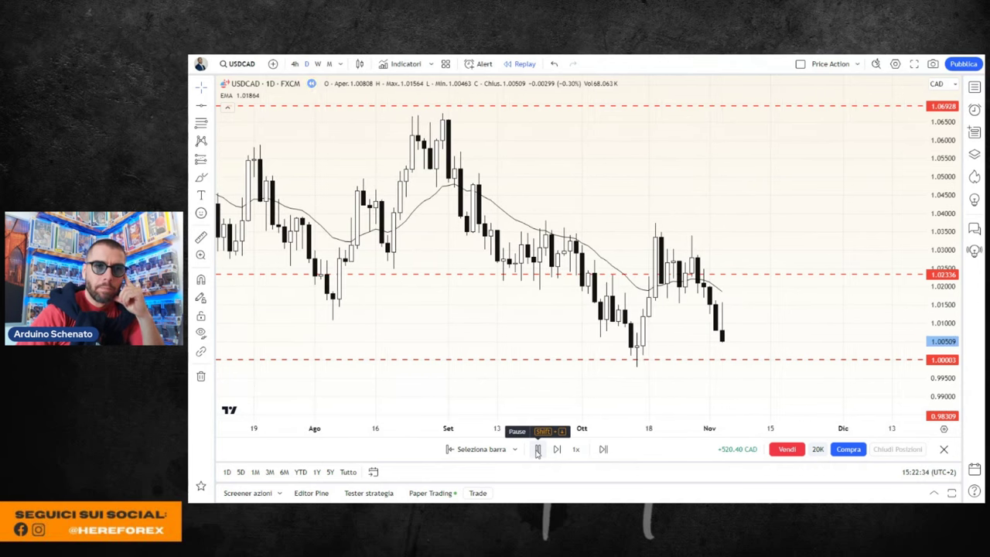
left_click(538, 449)
left_click(537, 449)
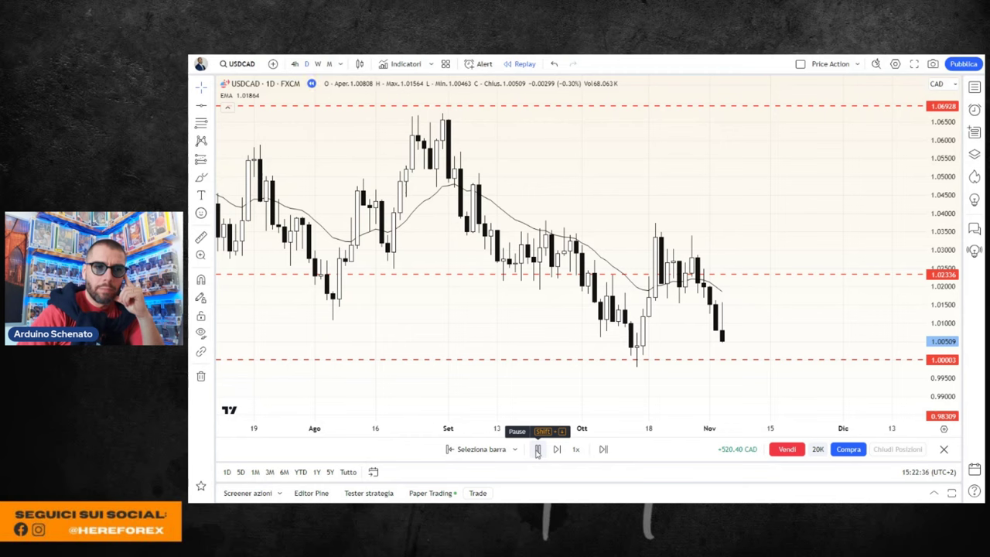
left_click(537, 449)
left_click(537, 449)
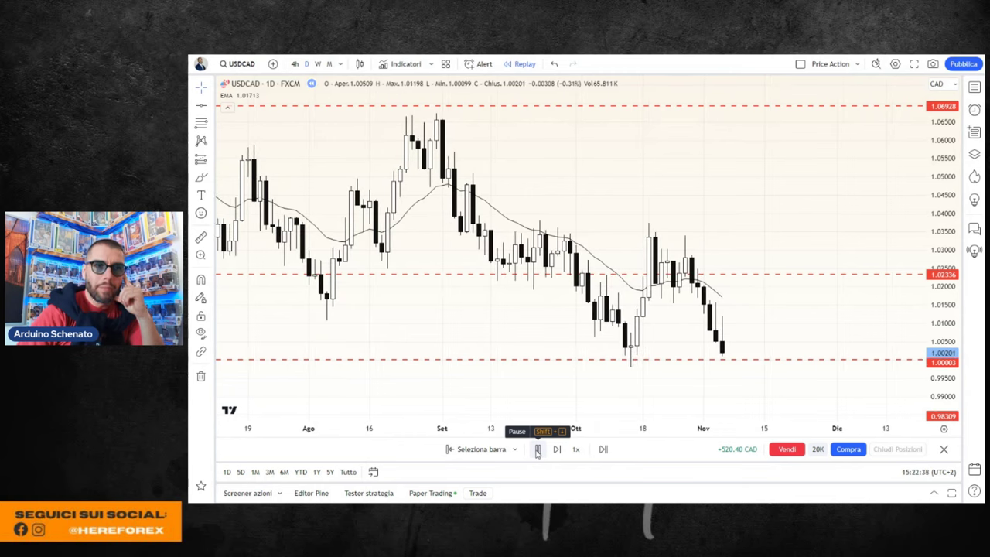
left_click(538, 449)
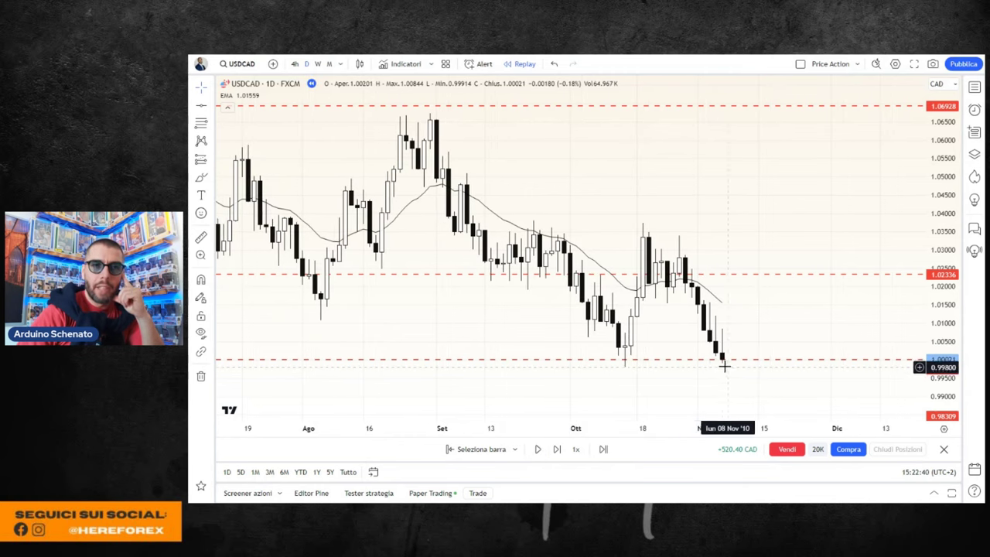
- Switch USDCAD to weekly candles and compress the price scale to show more range
left_click(317, 64)
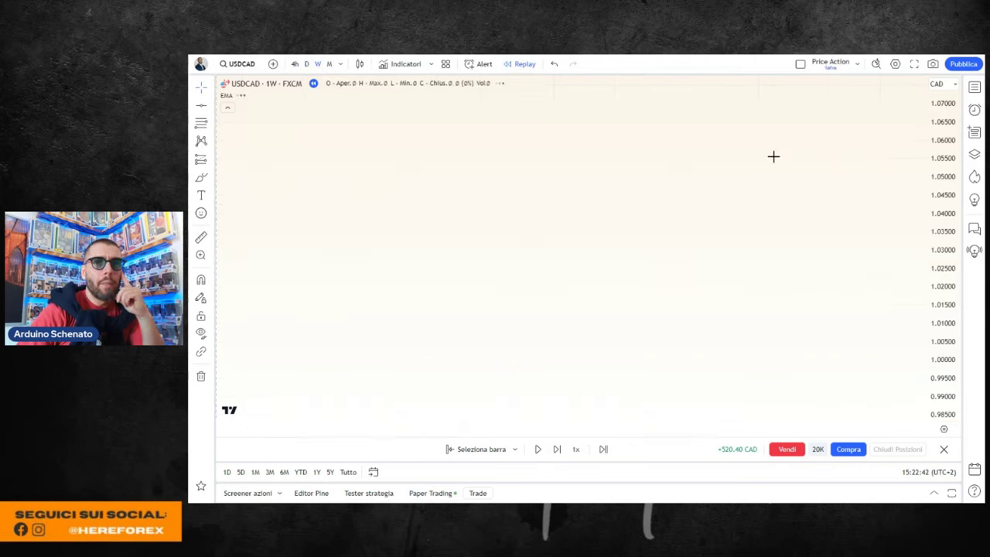
mouse_move(925, 179)
left_mouse_down()
mouse_move(774, 225)
mouse_move(815, 222)
mouse_move(797, 216)
left_mouse_up()
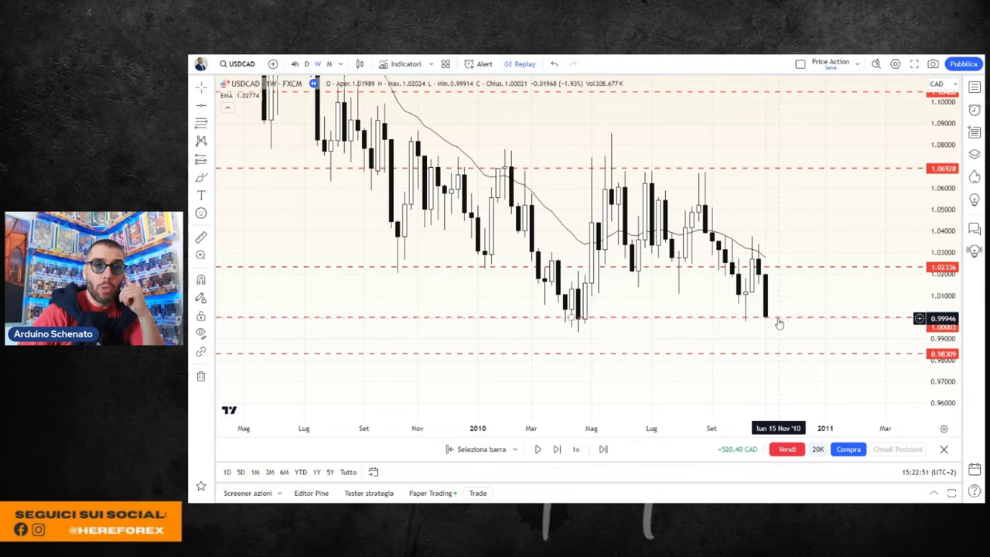
scroll(807, 329, "down", 2)
scroll(822, 330, "down", 2)
scroll(784, 335, "down", 2)
- Pan and zoom the weekly chart to frame the latest week at 1.00021 on support
scroll(784, 336, "left", 2)
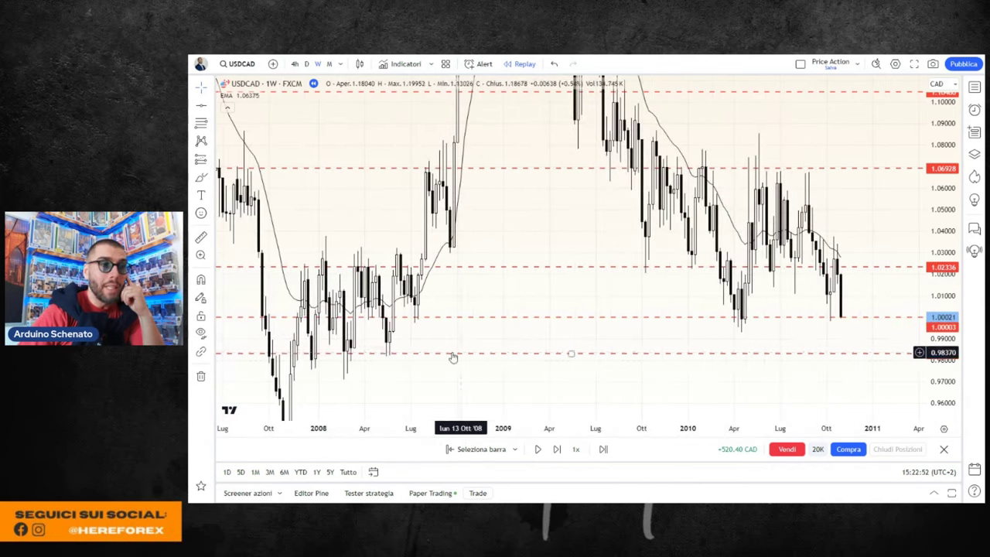
left_click_drag(453, 357, 489, 348)
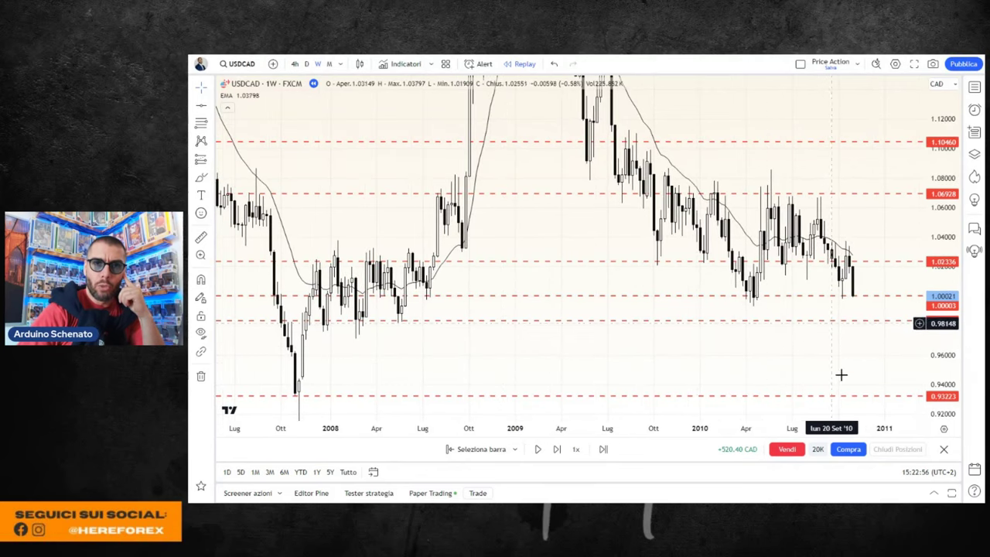
scroll(850, 387, "up", 2)
scroll(853, 369, "up", 1)
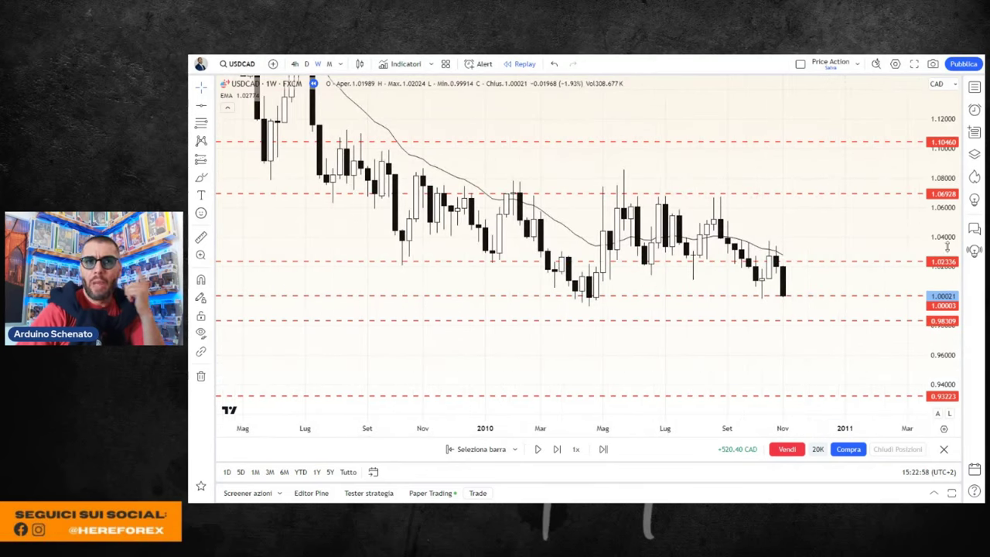
scroll(852, 205, "up", 2)
scroll(793, 232, "up", 1)
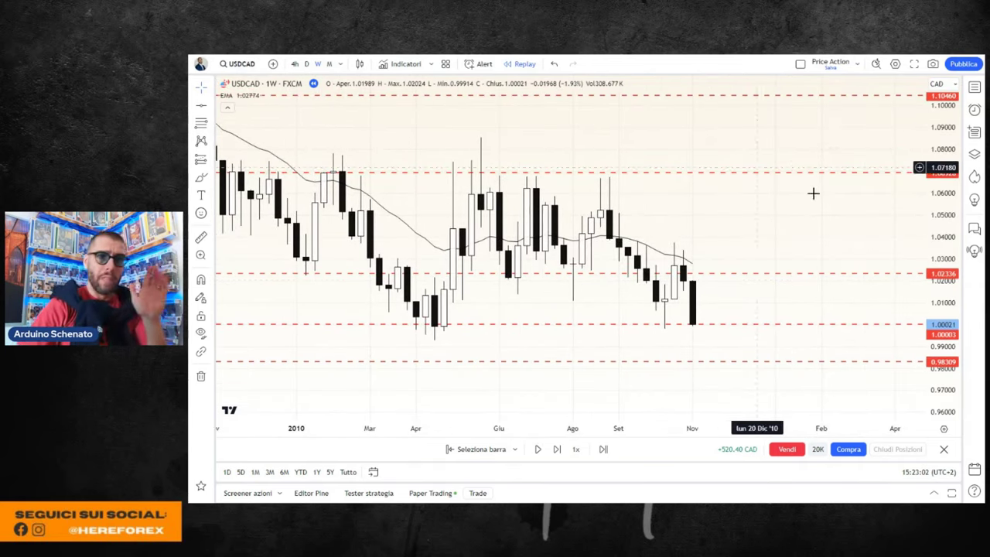
scroll(835, 217, "up", 1)
scroll(797, 222, "up", 1)
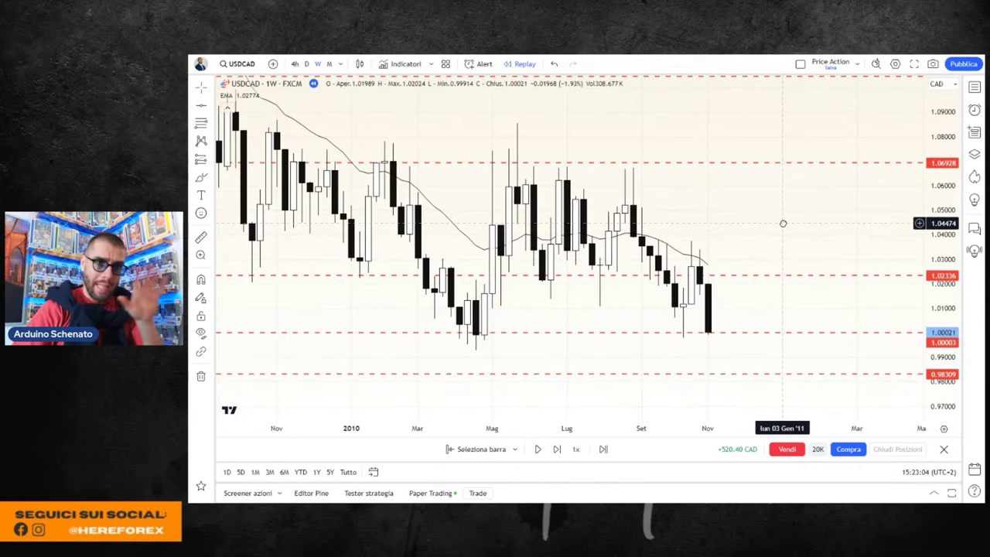
- Return to daily candles and advance the replay a few bars off the 1.0000 support
left_click(306, 64)
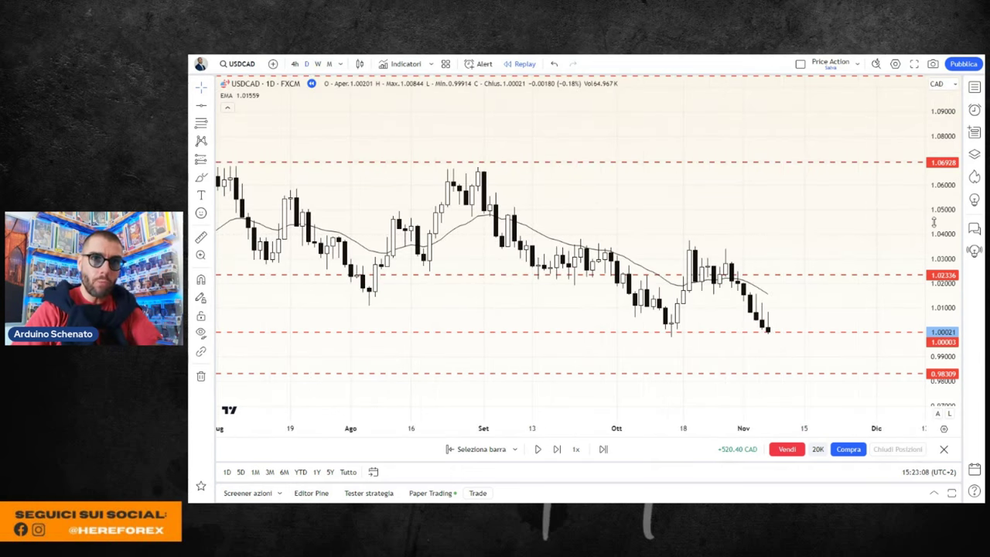
mouse_move(847, 206)
left_mouse_down()
mouse_move(815, 204)
mouse_move(824, 195)
left_mouse_up()
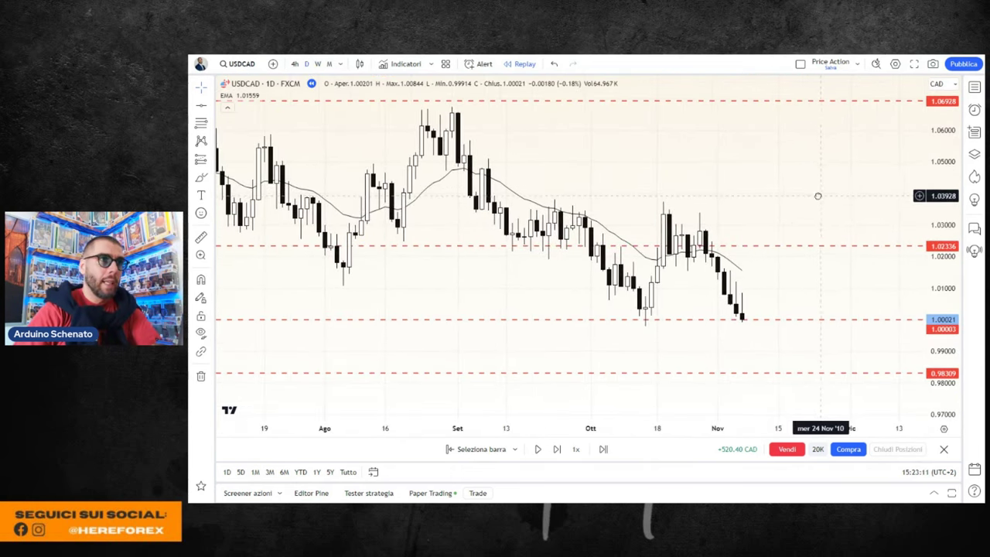
left_click(537, 449)
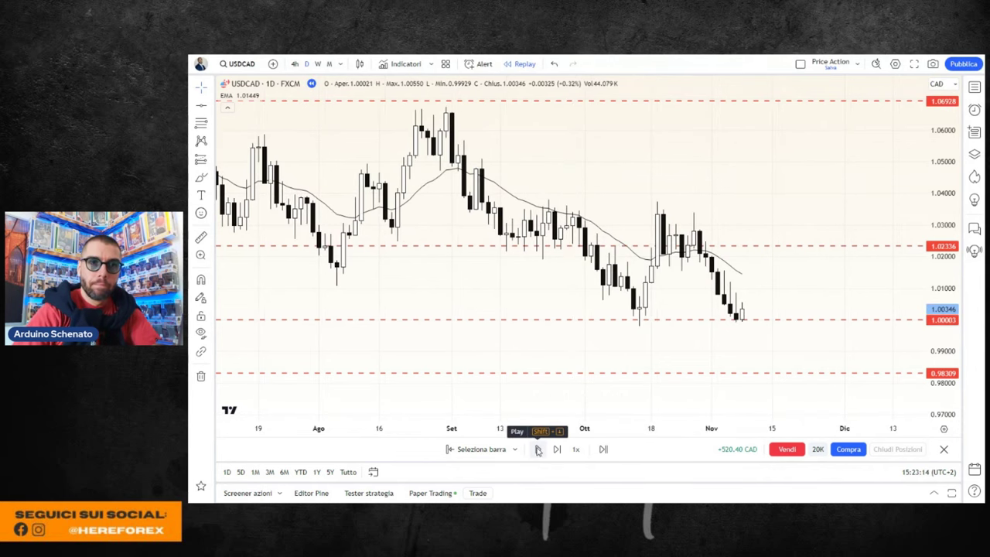
left_click(537, 449)
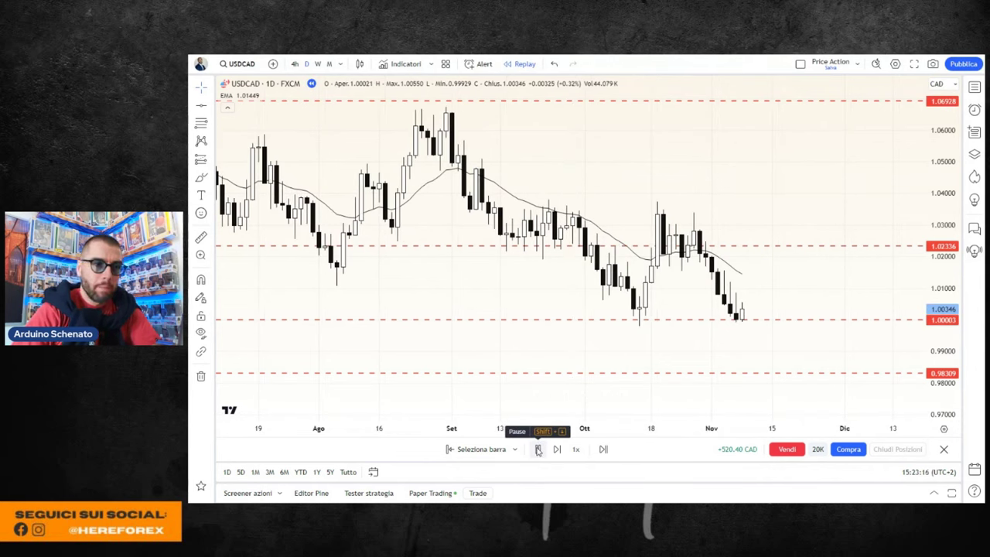
left_click(538, 449)
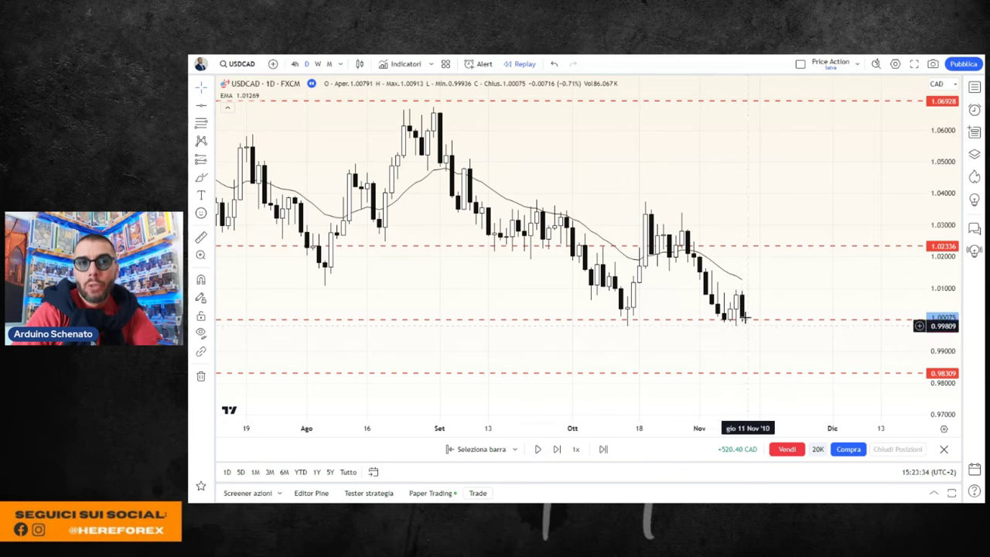
- Stretch the price scale and advance the replay until a new candle closes at 1.00899
left_click_drag(937, 210, 936, 193)
scroll(793, 267, "up", 1)
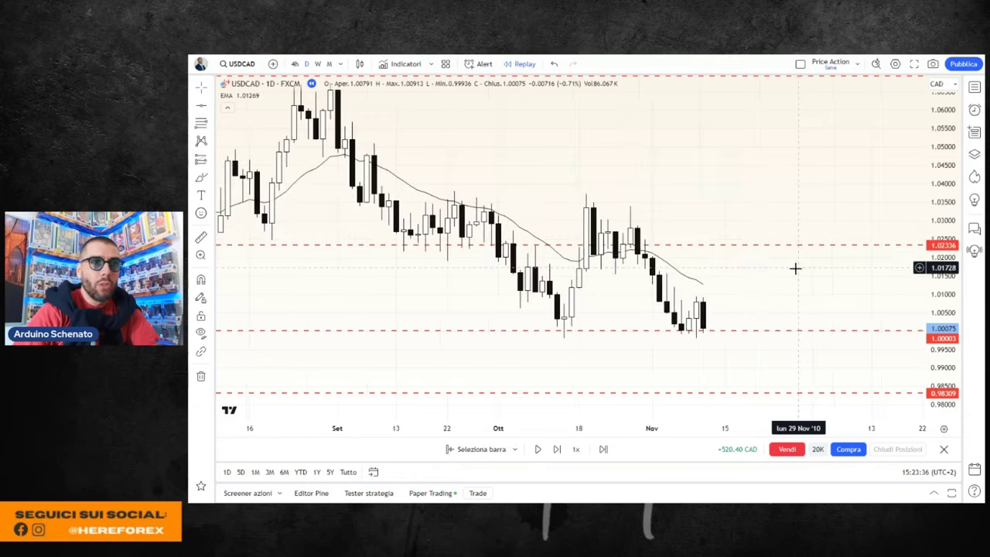
scroll(791, 269, "up", 1)
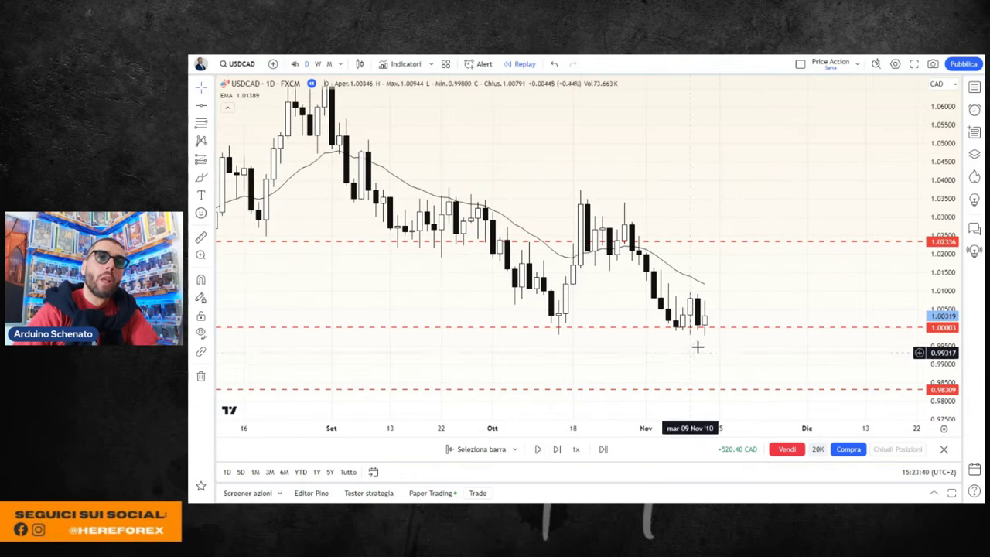
left_click(536, 450)
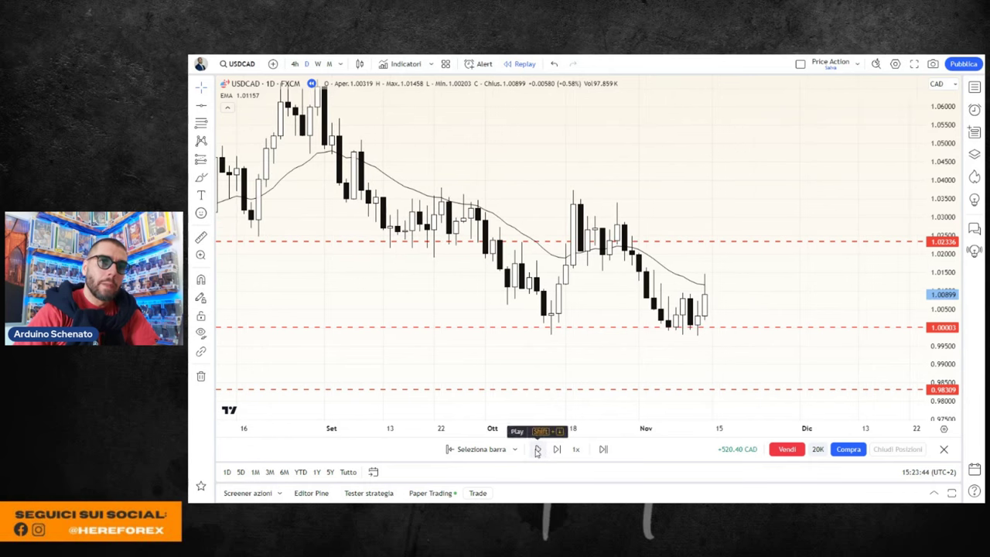
left_click(317, 64)
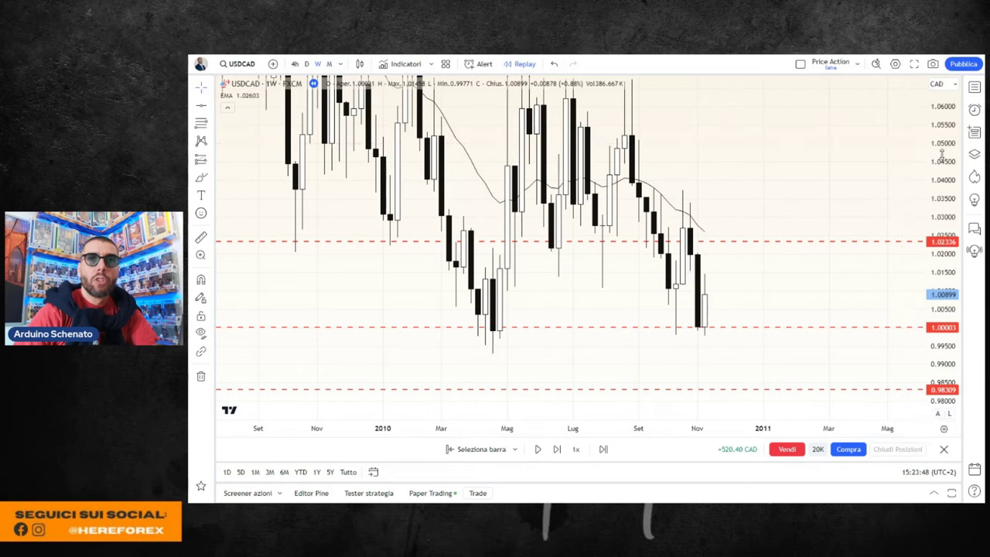
mouse_move(806, 207)
left_mouse_down()
mouse_move(832, 246)
mouse_move(822, 236)
left_mouse_up()
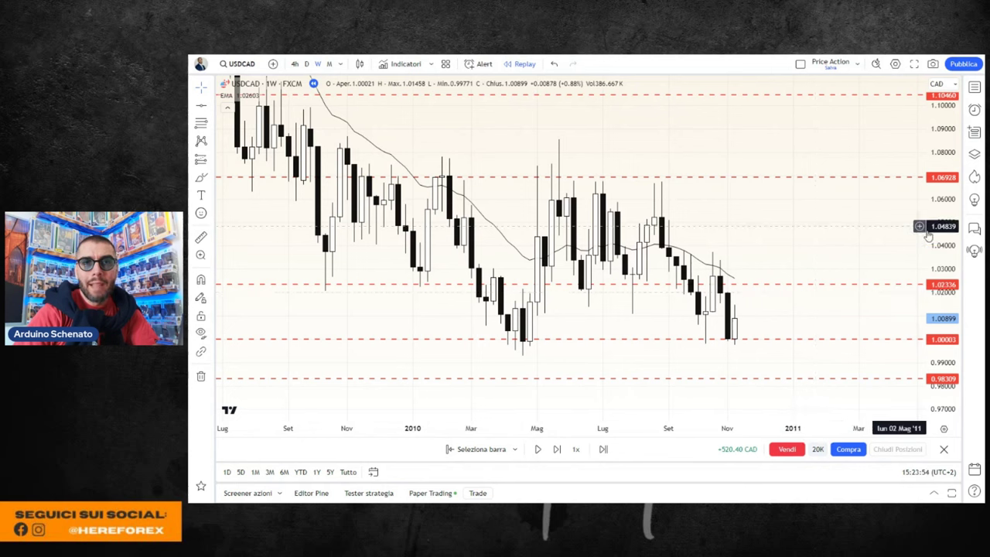
left_click_drag(820, 229, 809, 218)
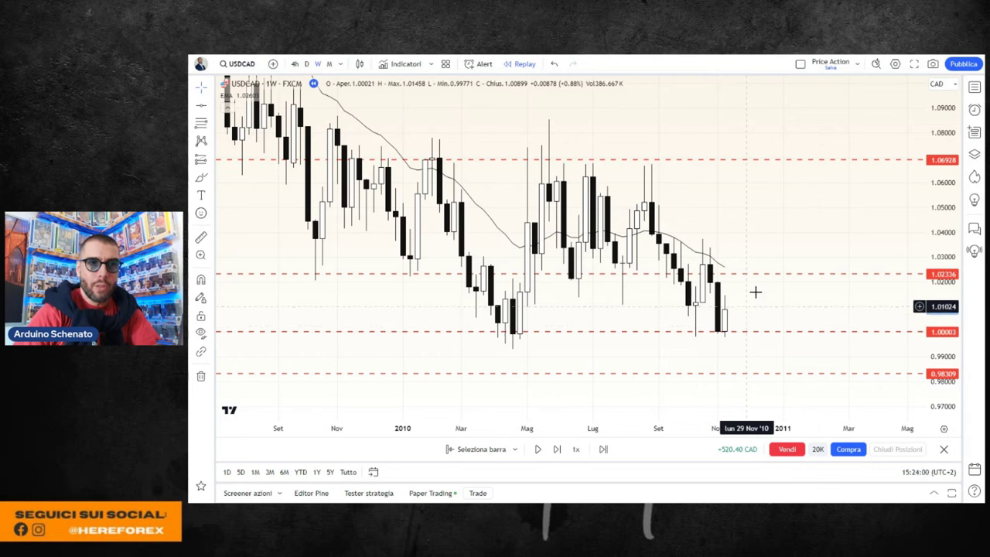
scroll(835, 216, "up", 1)
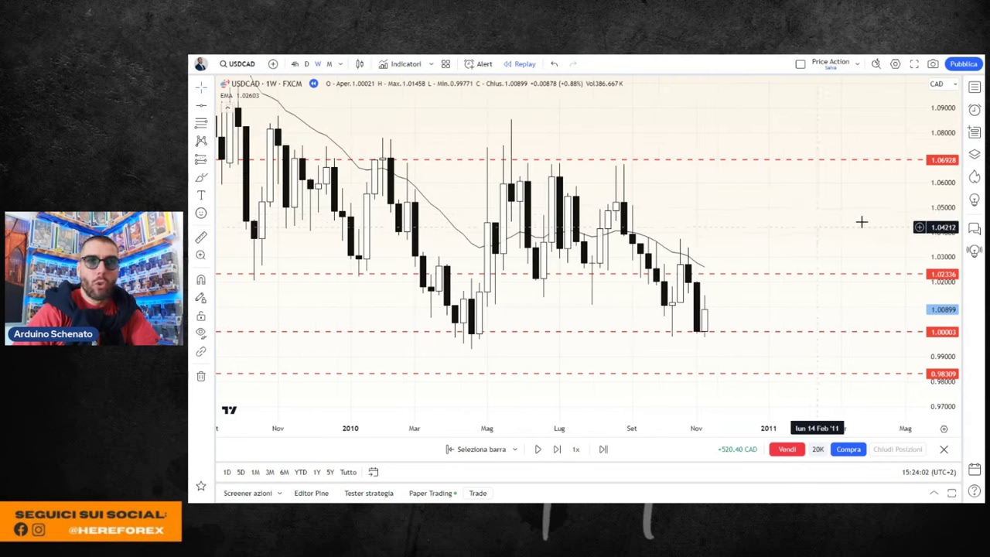
left_click_drag(797, 203, 817, 209)
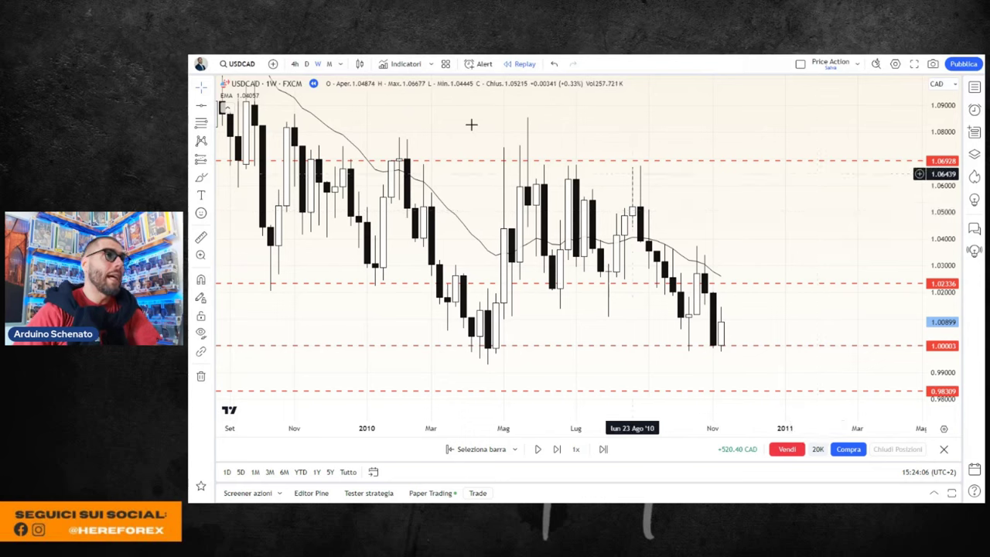
- Switch to daily candles, leave space after the latest bar, and replay one candle forward
left_click(306, 64)
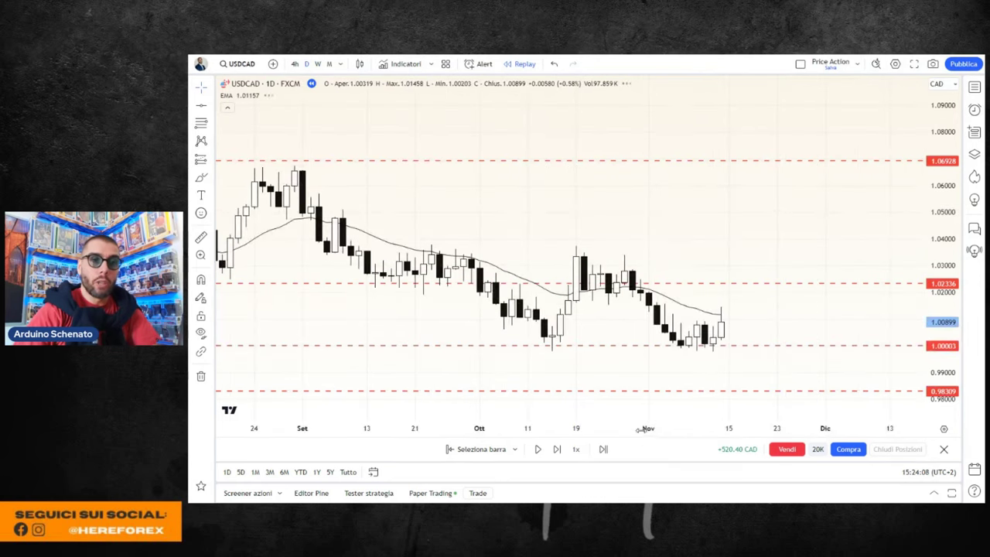
scroll(735, 203, "up", 2)
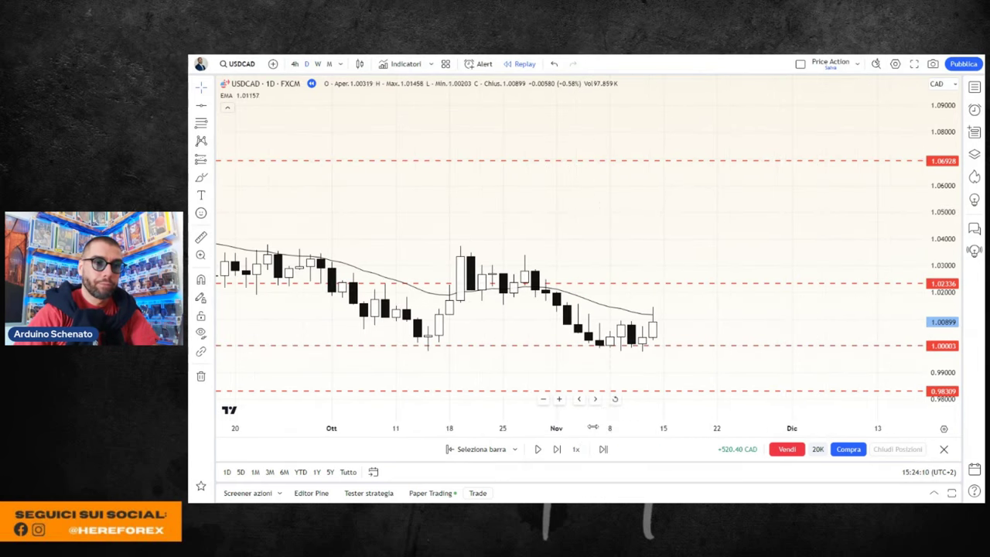
scroll(719, 232, "down", 5)
scroll(760, 243, "up", 2)
scroll(770, 234, "up", 1)
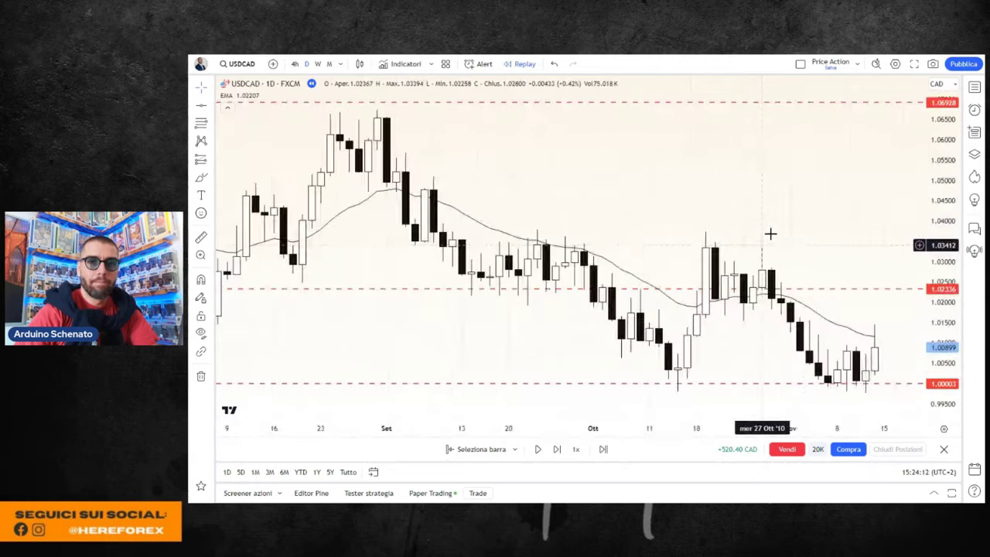
mouse_move(770, 234)
left_mouse_down()
mouse_move(665, 206)
mouse_move(542, 410)
left_mouse_up()
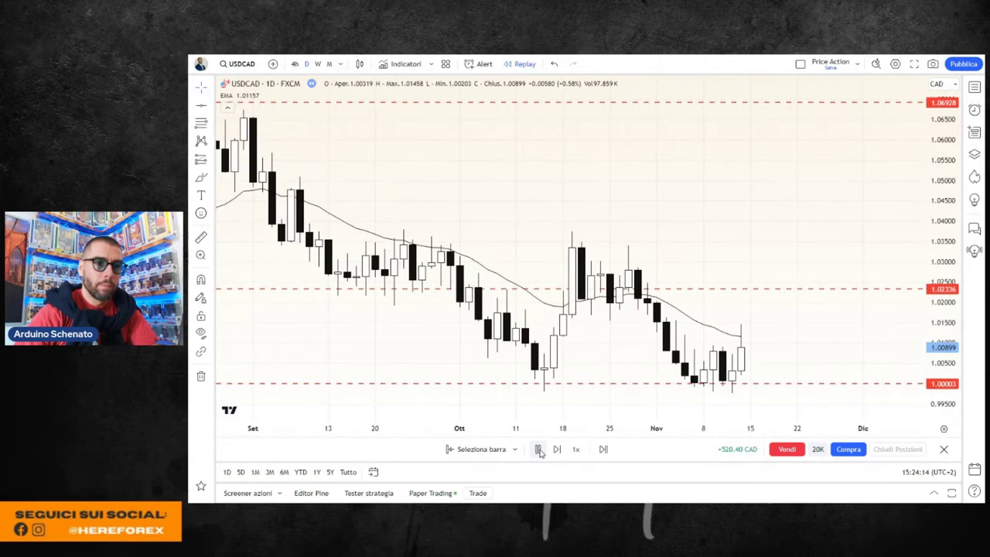
left_click(539, 449)
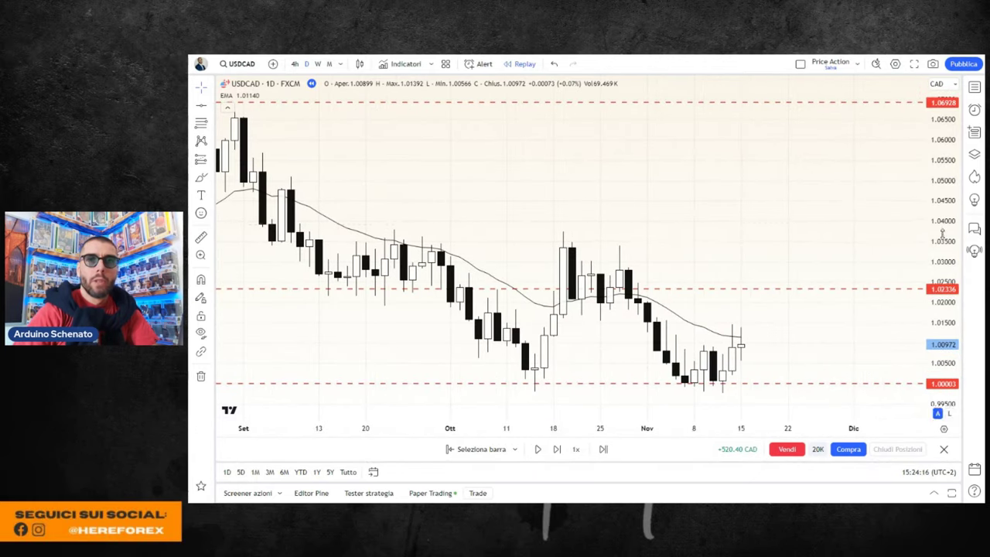
- Reframe the chart and replay three more candles up to 1.02336, closing at 1.01782
mouse_move(839, 232)
left_mouse_down()
mouse_move(826, 139)
mouse_move(804, 143)
left_mouse_up()
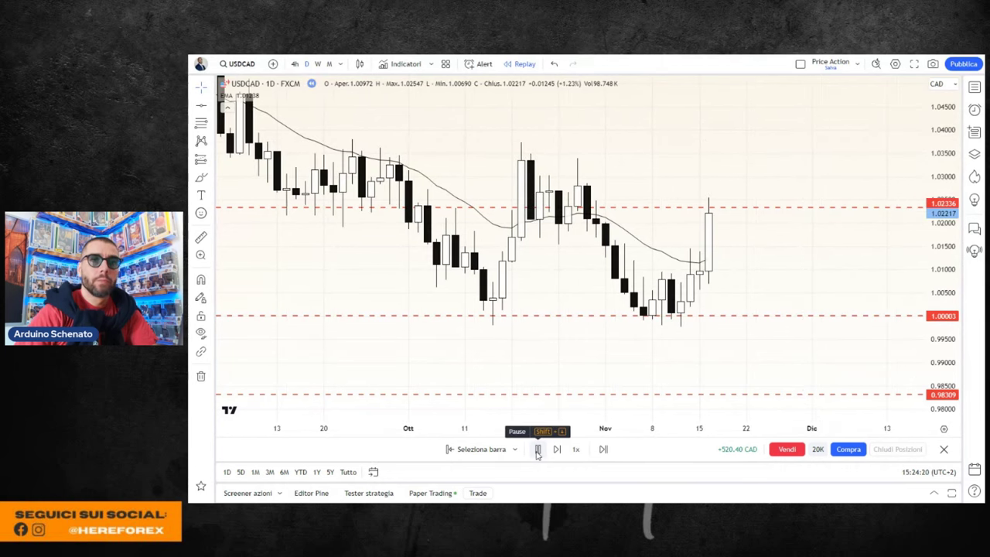
scroll(817, 265, "down", 2)
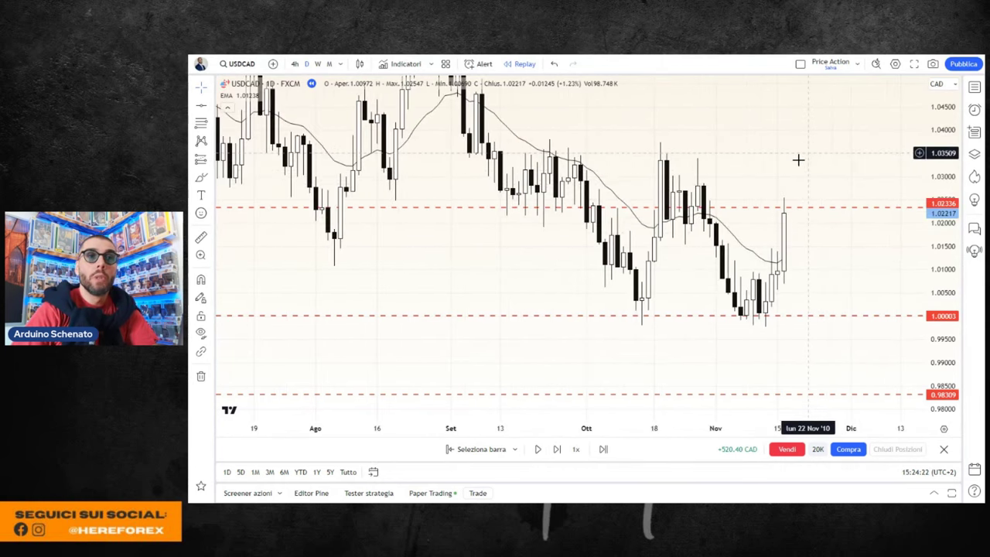
left_click_drag(797, 159, 732, 238)
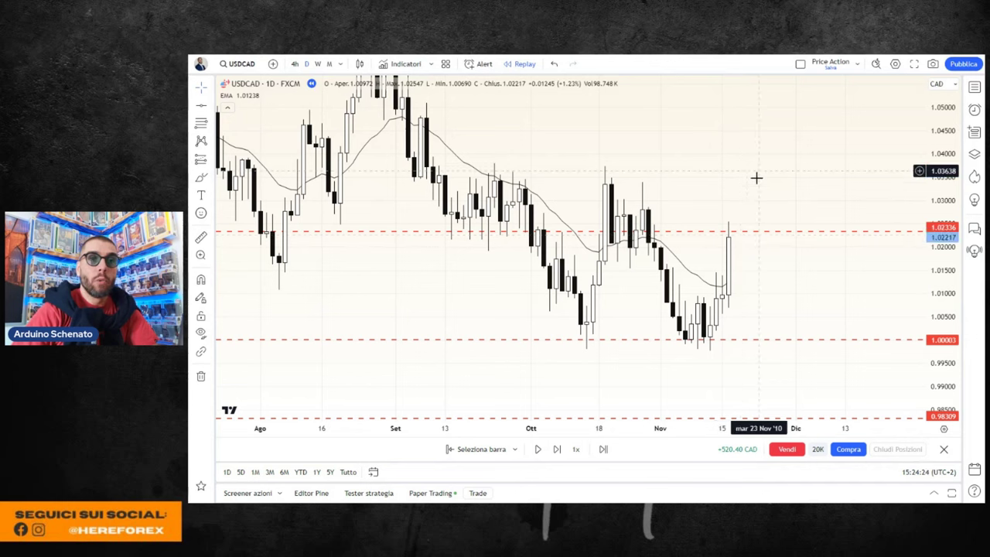
left_click_drag(769, 193, 760, 188)
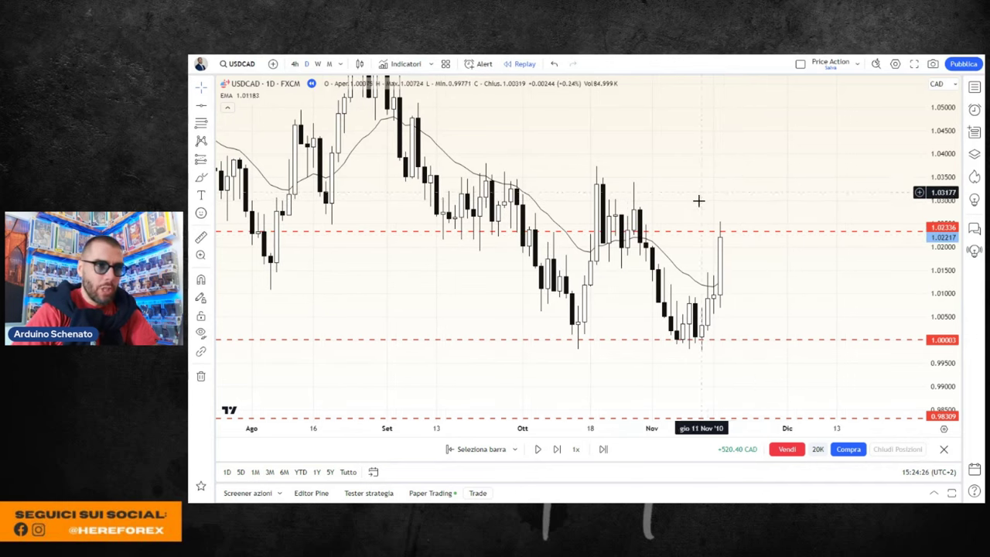
left_click(538, 448)
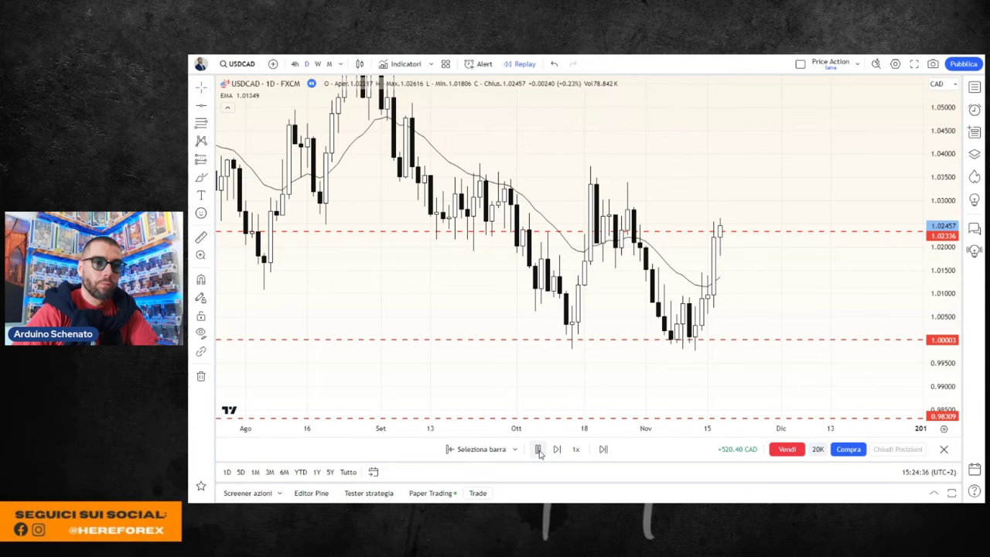
left_click(539, 449)
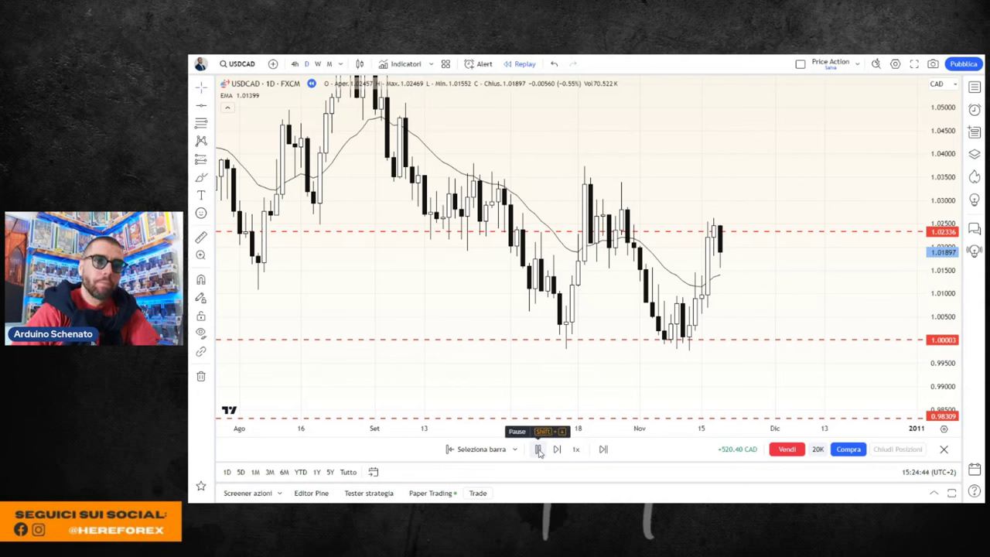
left_click(539, 450)
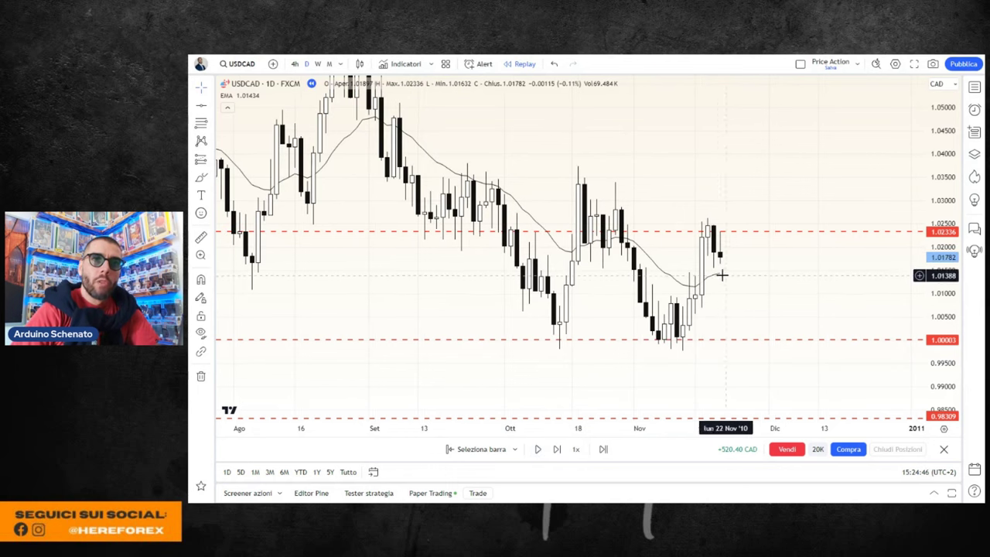
- Show weekly candles and stretch the price axis to reveal the wick to 1.02616
left_click(317, 64)
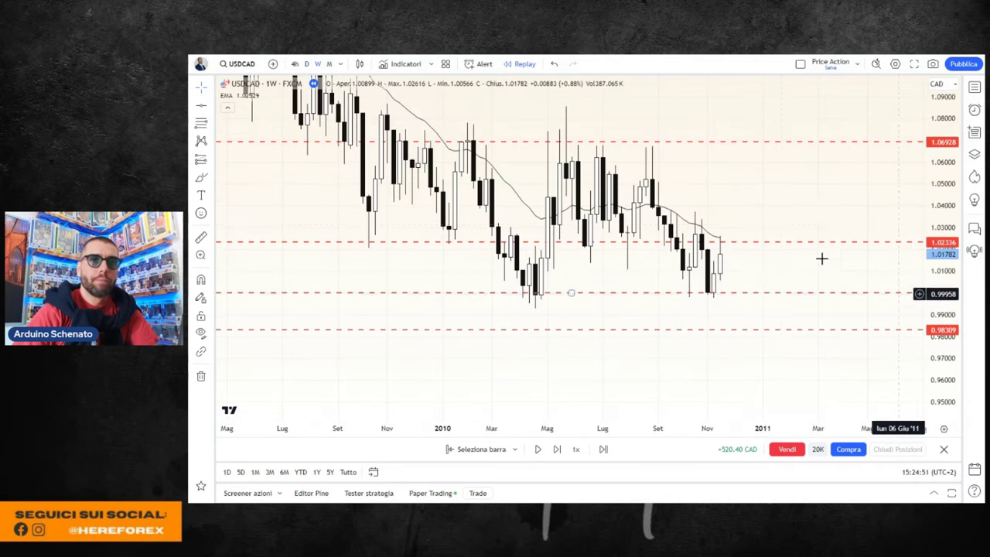
left_click_drag(768, 201, 753, 232)
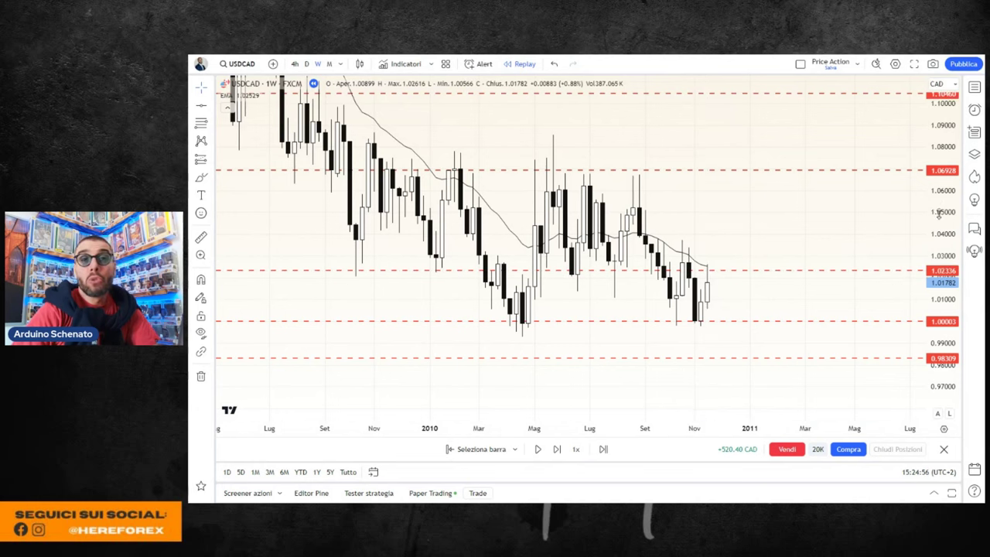
left_click_drag(937, 220, 934, 177)
scroll(742, 208, "down", 1)
scroll(723, 217, "down", 1)
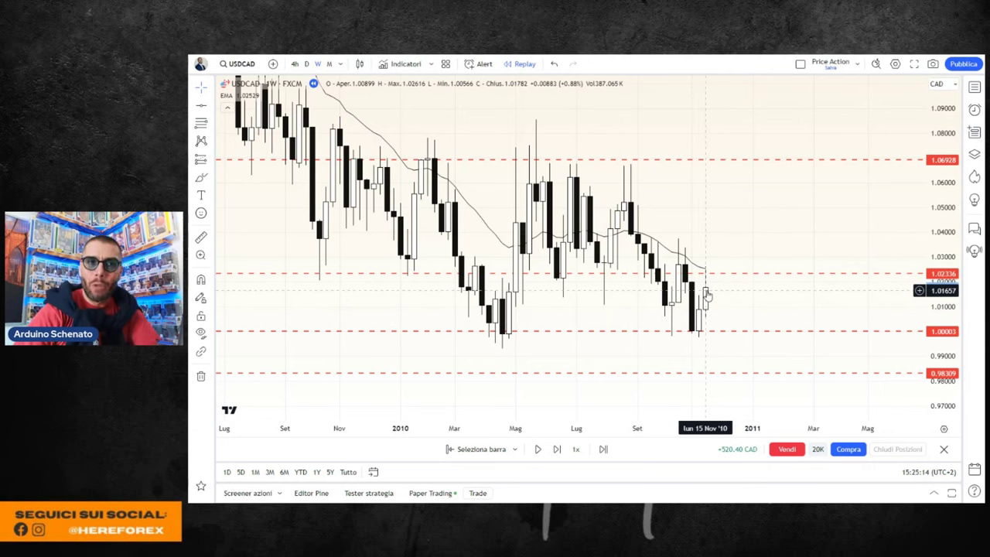
- On daily candles, replay one bar to the bearish 1.01000 close rejected at 1.02336
left_click(307, 64)
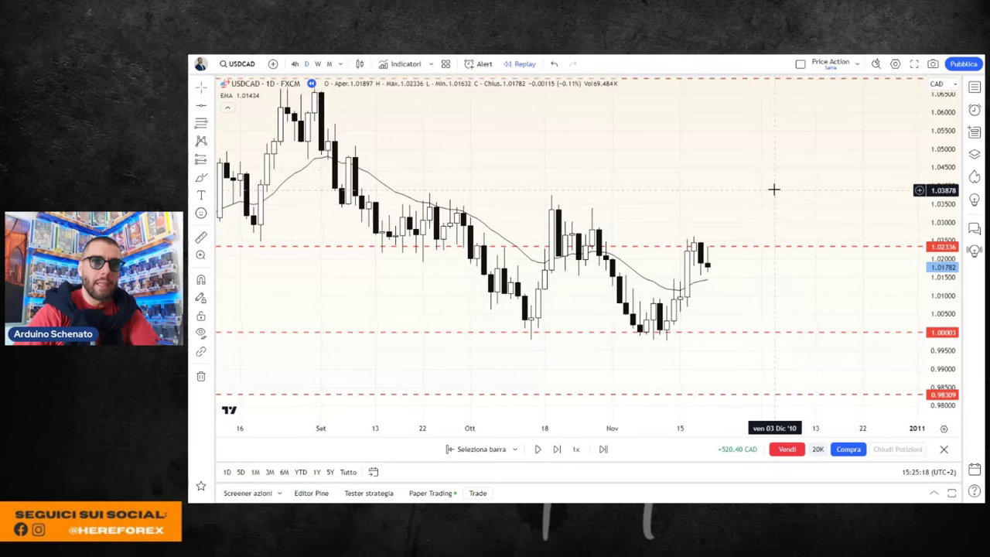
scroll(754, 199, "down", 2)
scroll(720, 209, "down", 2)
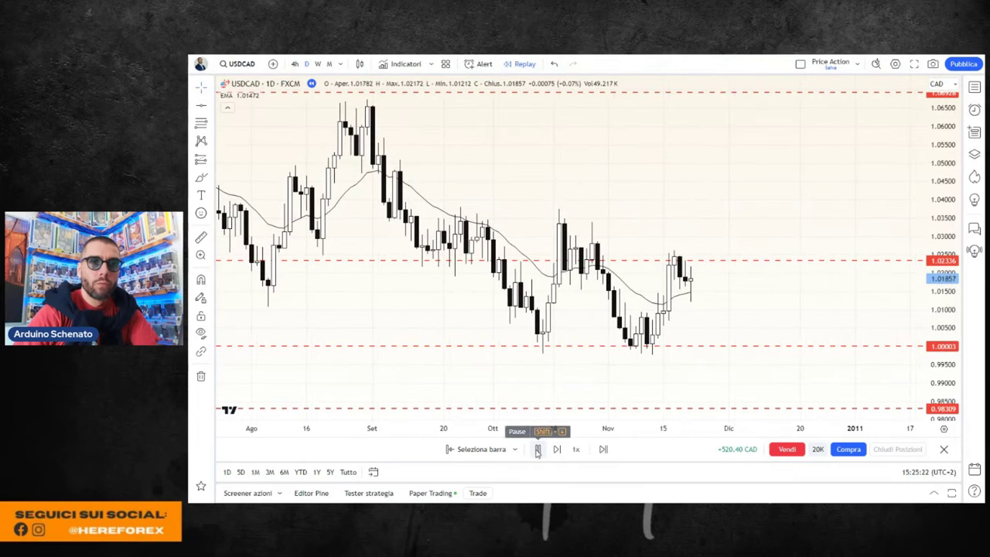
left_click(537, 449)
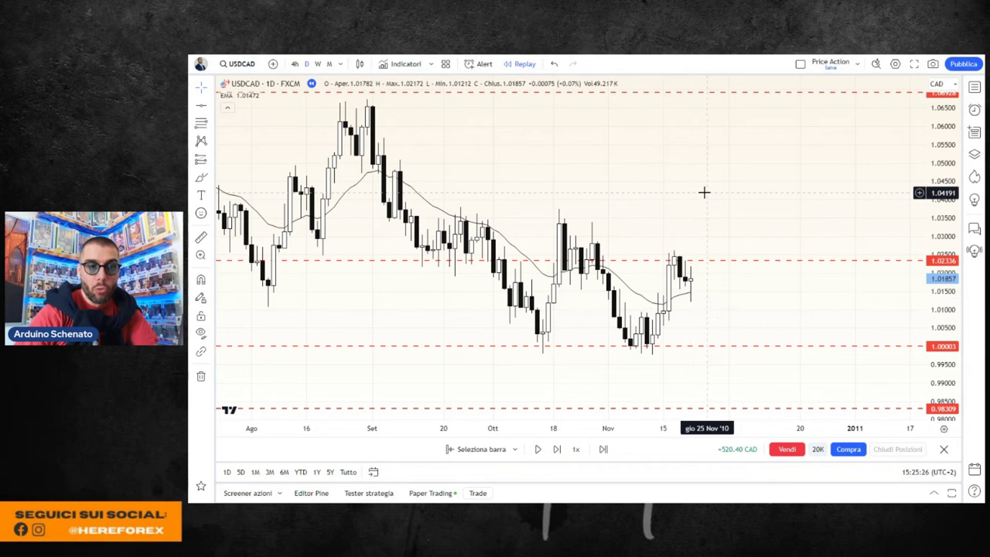
mouse_move(691, 428)
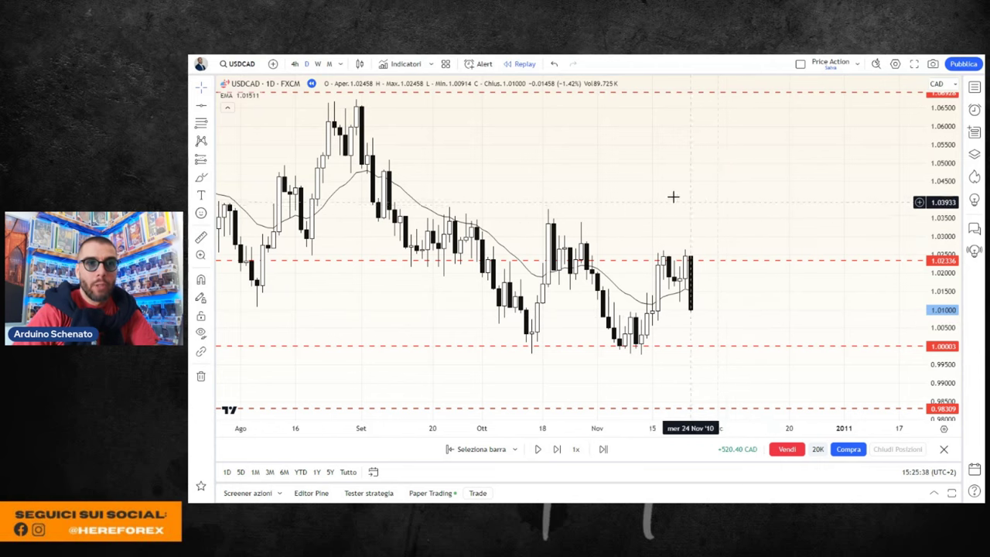
scroll(673, 197, "up", 2)
scroll(750, 201, "up", 1)
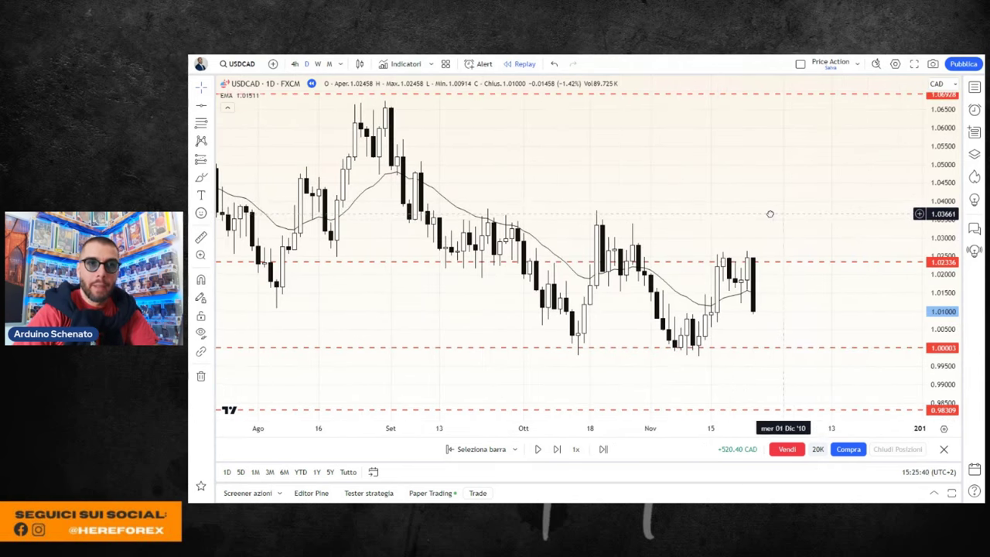
left_click_drag(770, 214, 737, 210)
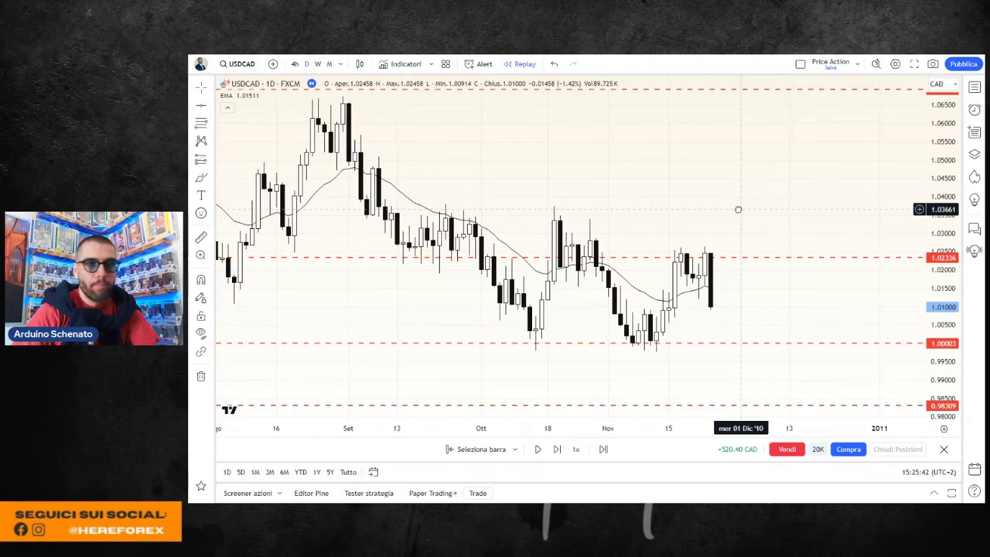
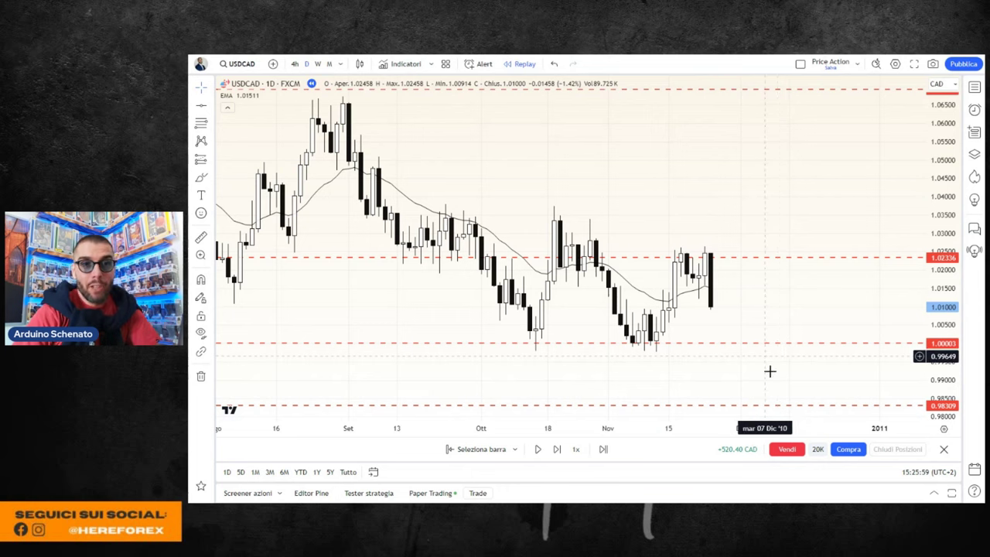
- Measure the price range from the last candle, then clear the measurement
left_click(201, 237)
left_click(721, 308)
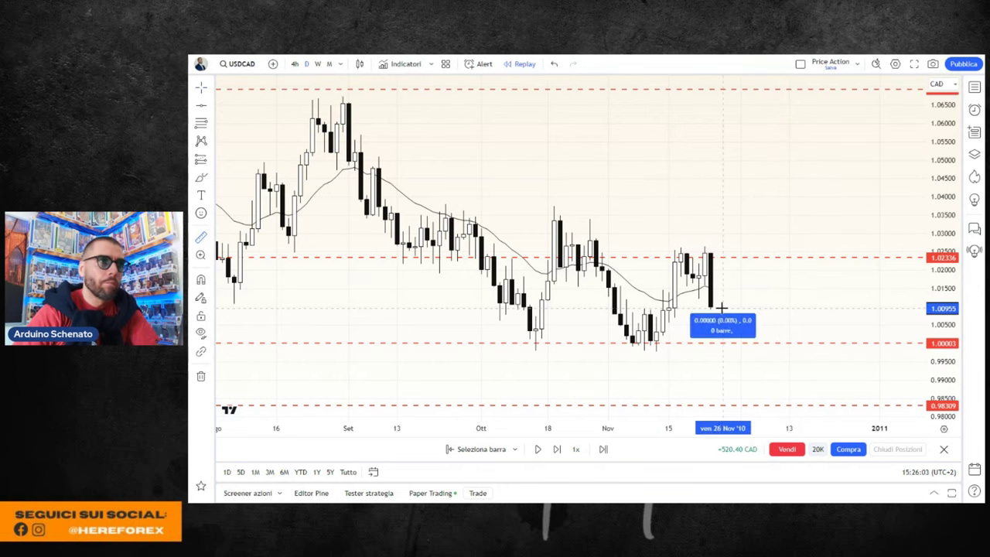
scroll(750, 282, "down", 4)
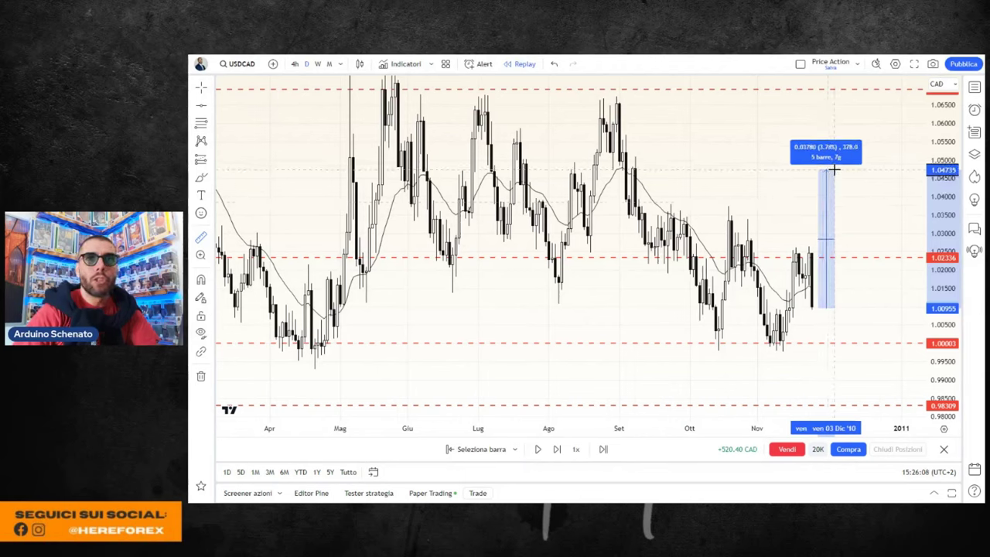
left_click(838, 171)
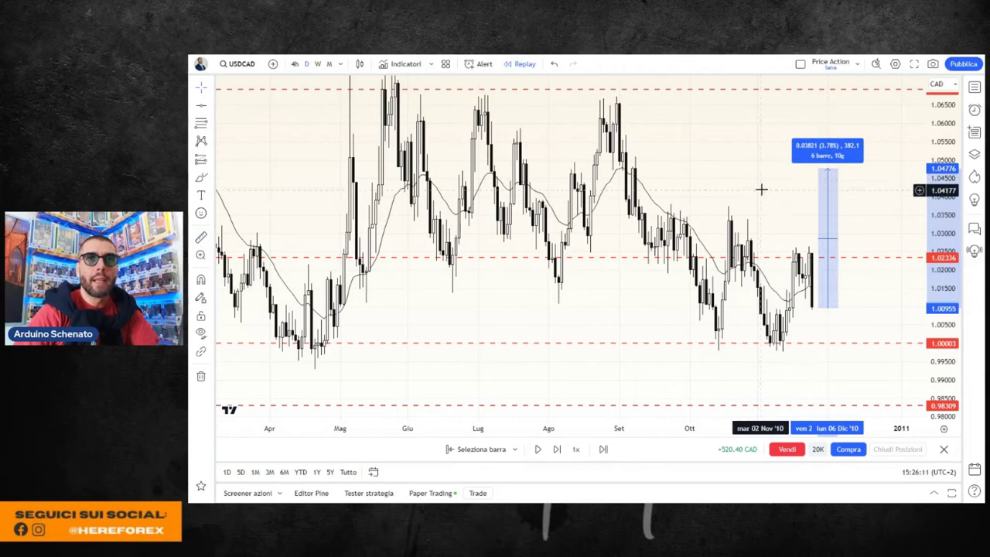
left_click(819, 187)
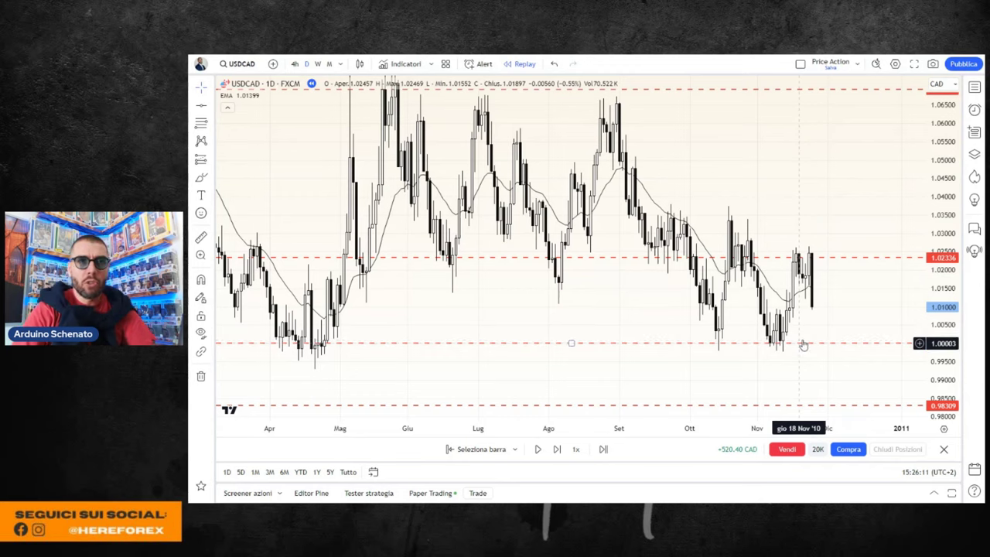
scroll(784, 185, "up", 3)
scroll(784, 185, "up", 2)
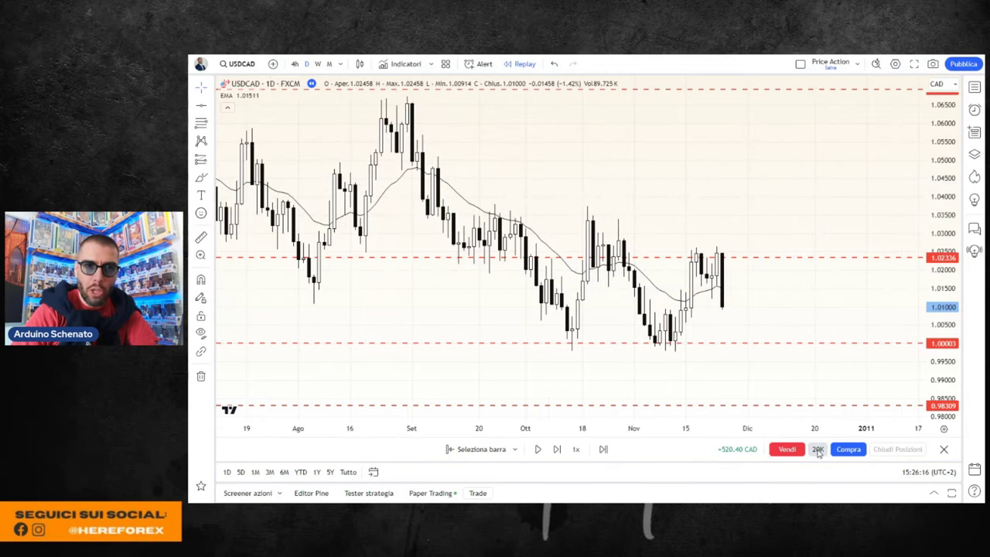
- Sell 20000 USDCAD at 1.01000 with a stop loss near 1.05157, risking 831.40 CAD
left_click(785, 449)
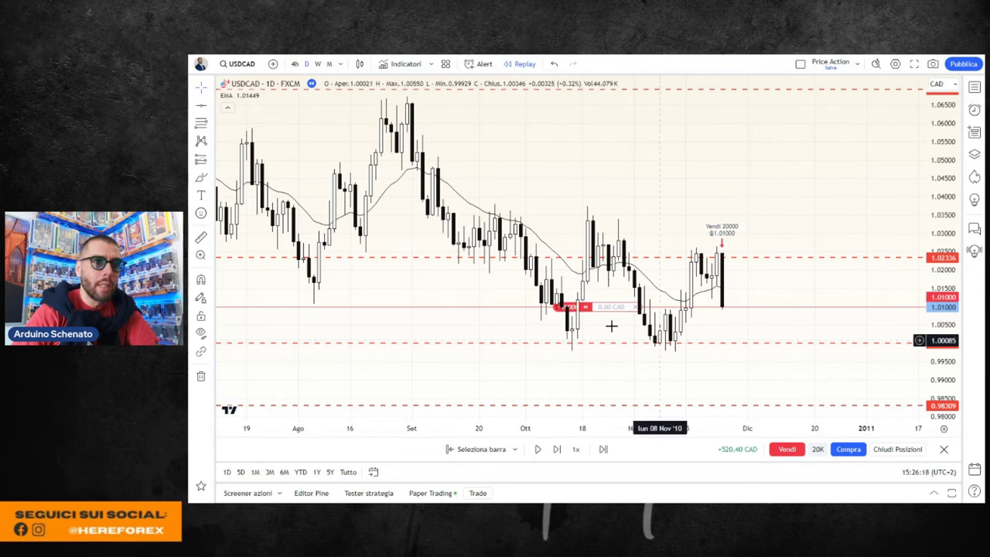
mouse_move(543, 307)
left_mouse_down()
mouse_move(685, 177)
mouse_move(717, 163)
left_mouse_up()
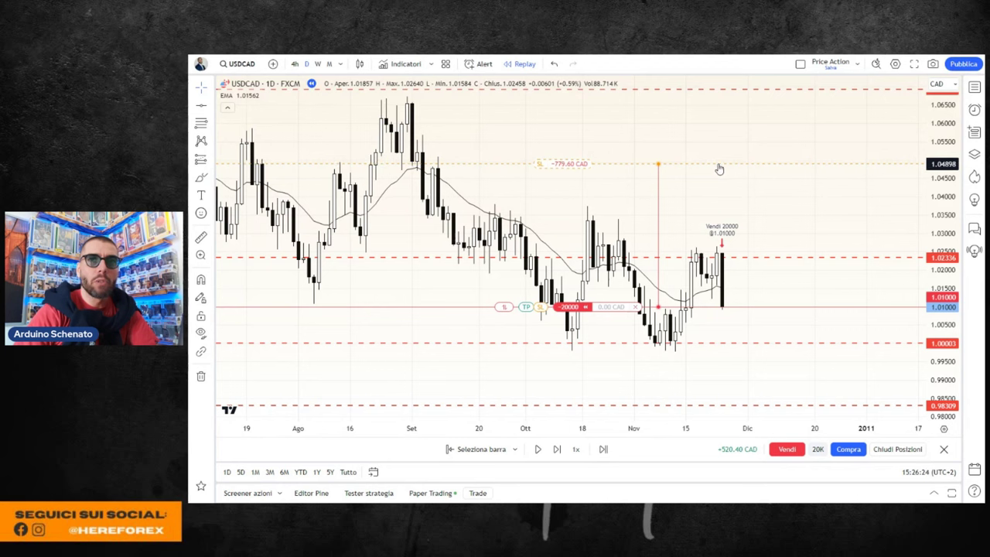
left_click_drag(719, 168, 723, 165)
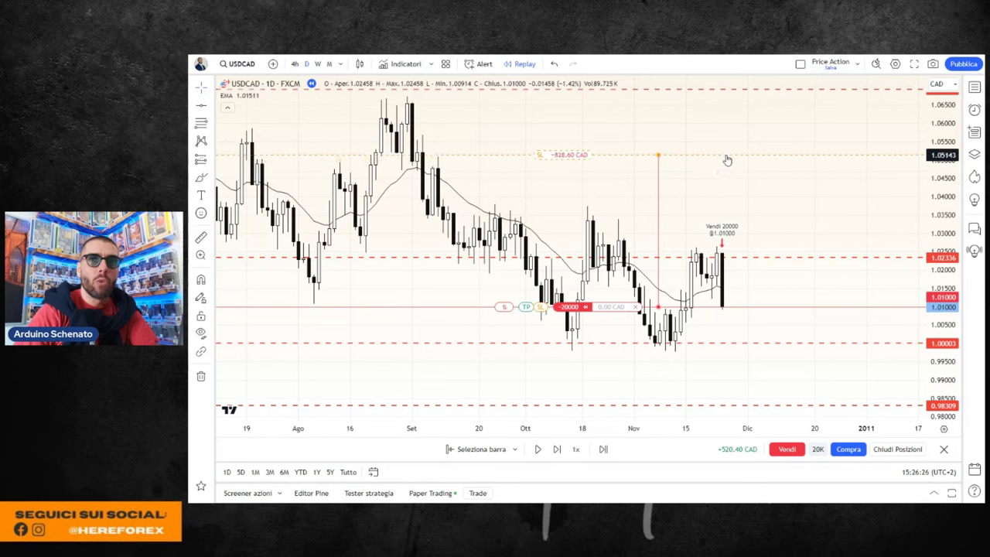
left_click_drag(725, 153, 726, 154)
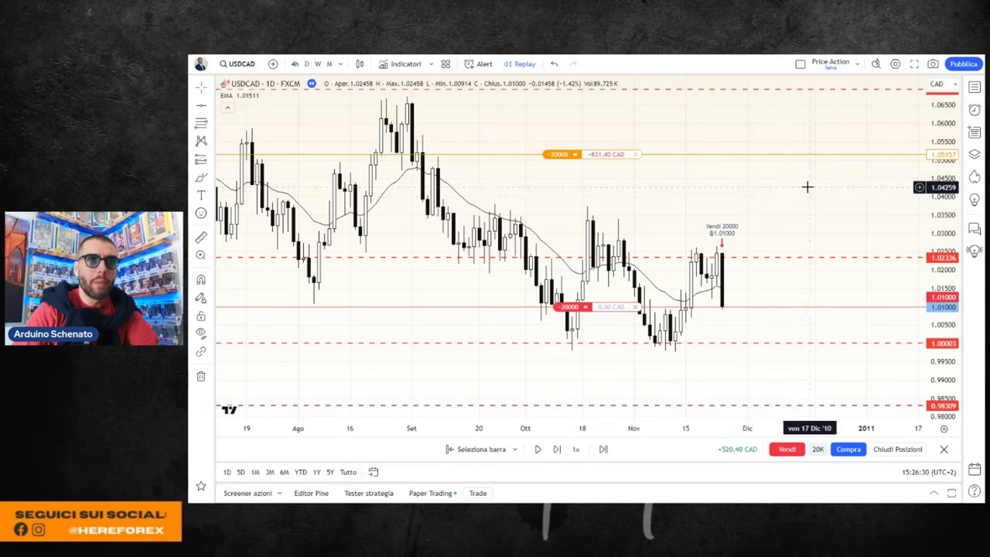
- Zoom out and pan through earlier months, then recentre on the recent candles
scroll(806, 187, "down", 2)
scroll(809, 208, "down", 2)
scroll(808, 210, "down", 2)
scroll(825, 217, "down", 2)
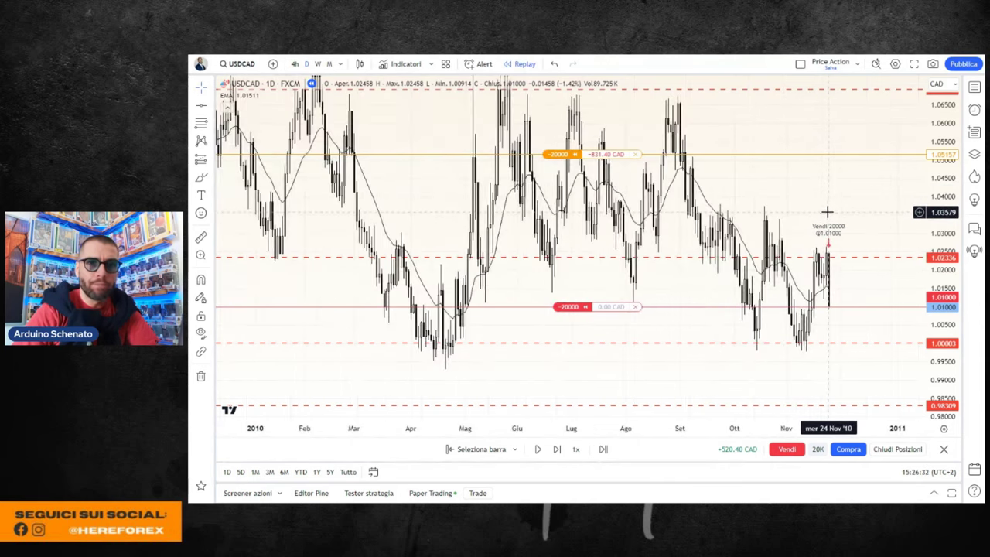
scroll(825, 213, "down", 1)
scroll(835, 213, "up", 2)
scroll(829, 218, "up", 2)
scroll(830, 218, "down", 2)
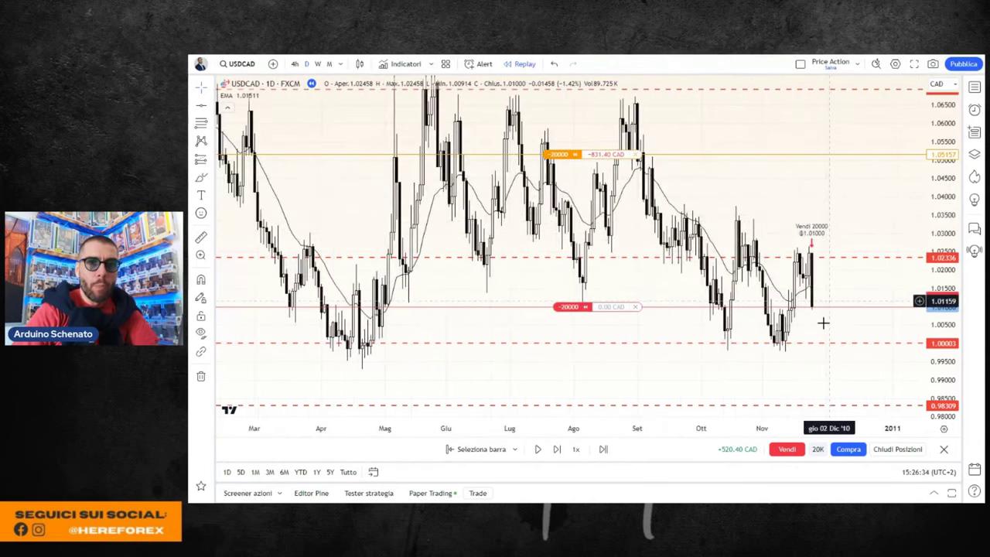
left_click_drag(911, 318, 818, 213)
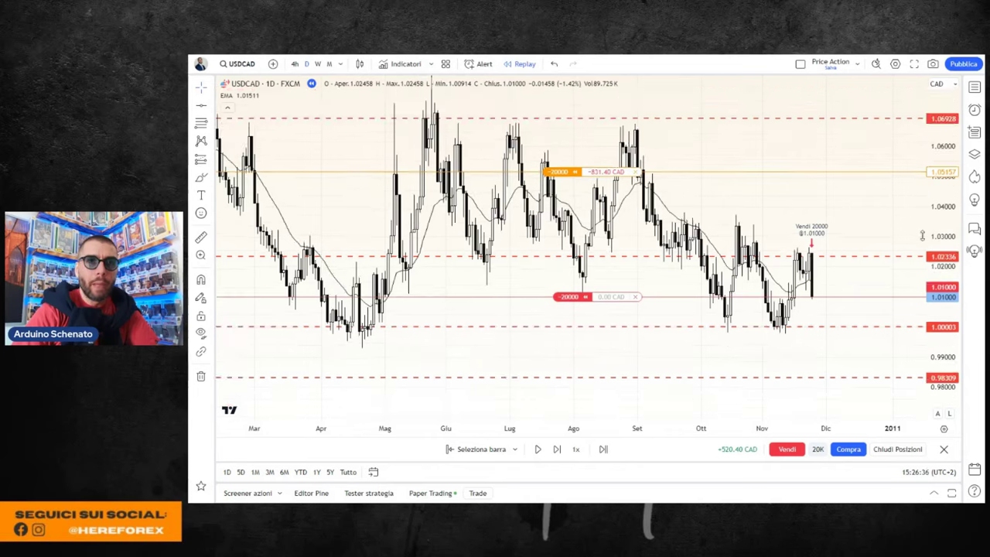
scroll(819, 213, "down", 1)
scroll(804, 232, "down", 1)
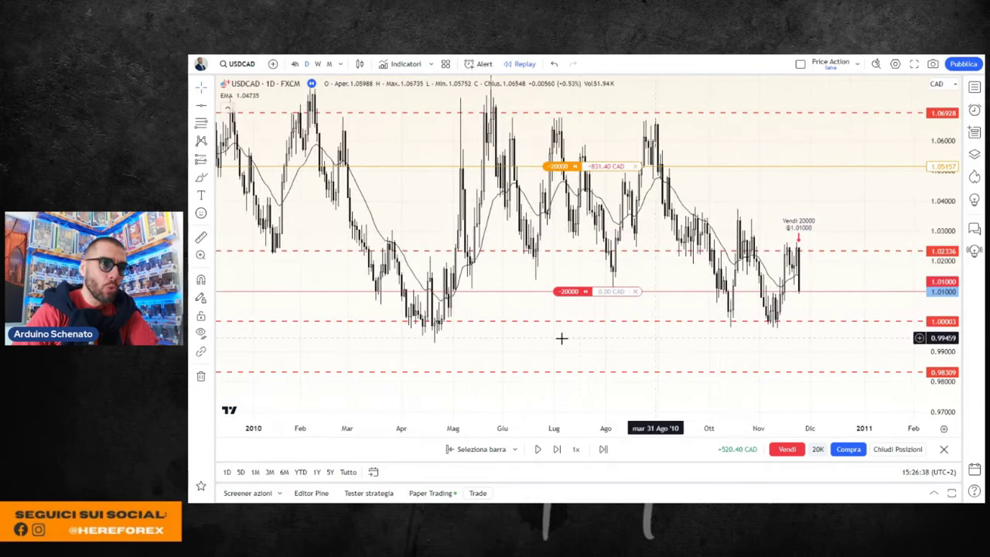
scroll(809, 309, "up", 1)
scroll(817, 321, "up", 1)
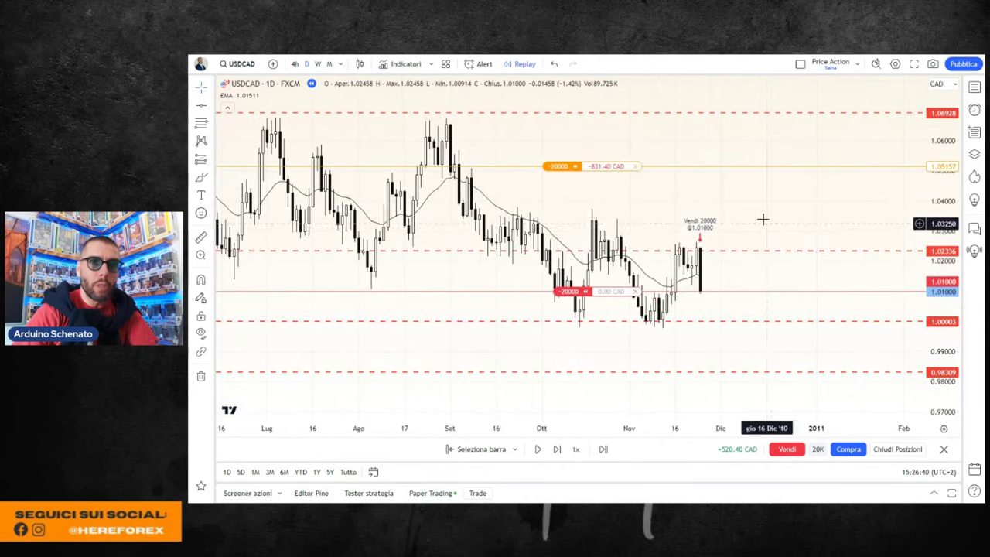
scroll(762, 219, "up", 1)
left_click_drag(786, 269, 755, 214)
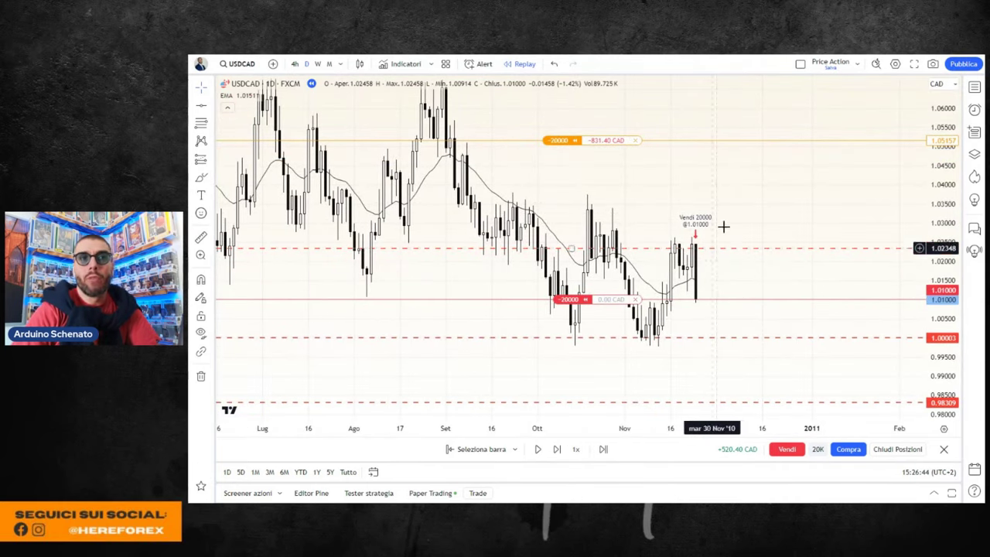
- Remove the hand-drawn price projection and recentre the view on the latest candles
left_click_drag(744, 217, 758, 222)
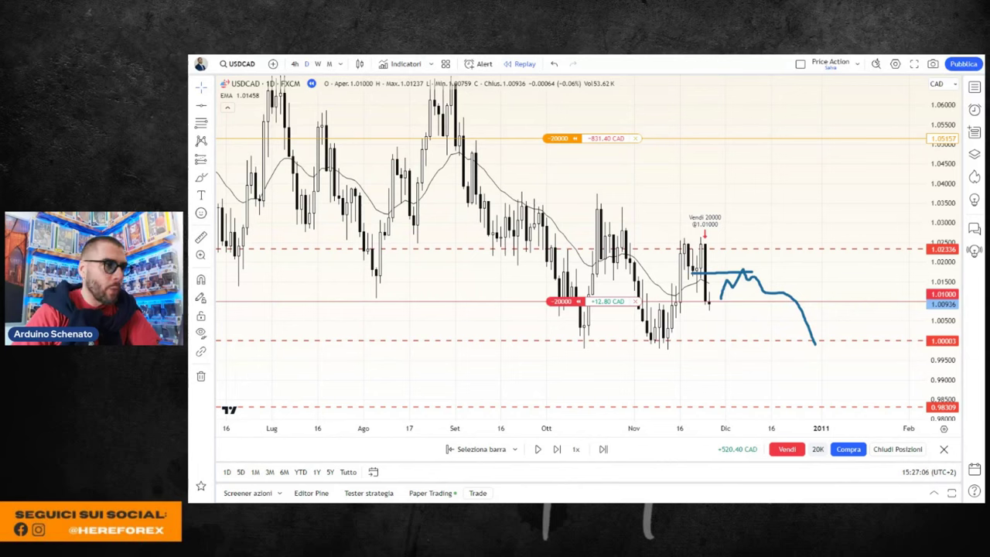
key("Escape")
mouse_move(541, 428)
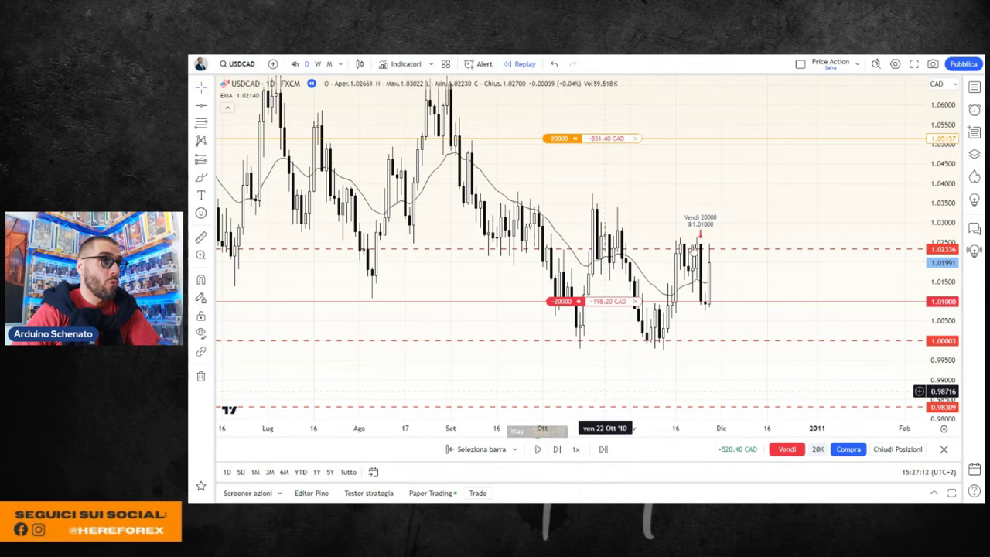
scroll(751, 196, "up", 2)
left_click_drag(750, 197, 792, 259)
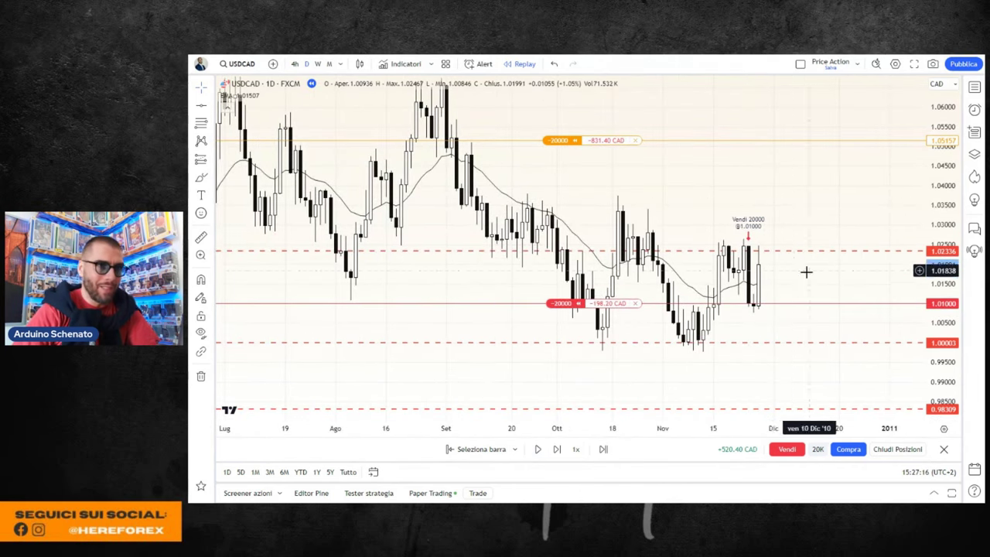
scroll(800, 296, "down", 2)
left_click_drag(791, 206, 775, 205)
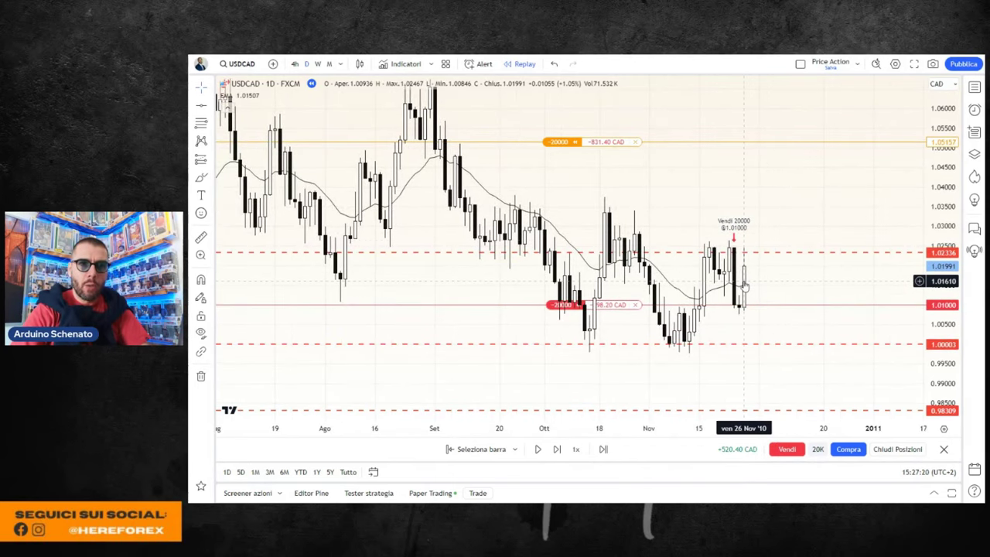
left_click(319, 65)
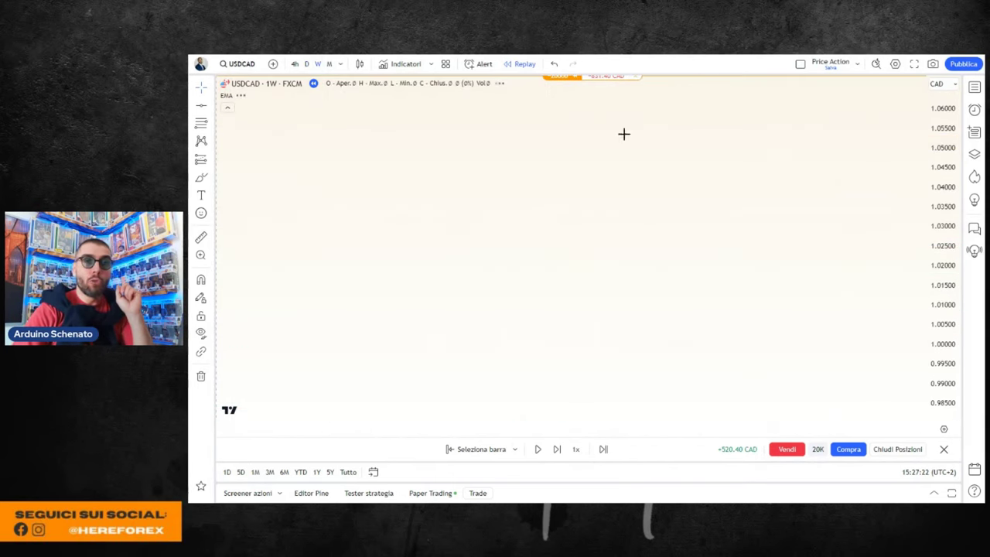
left_click_drag(944, 177, 945, 208)
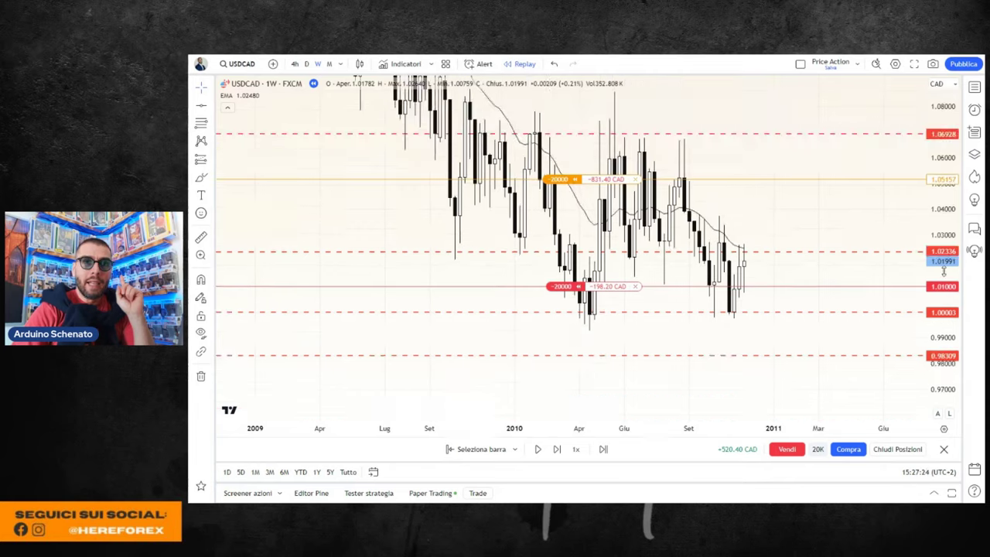
scroll(763, 227, "up", 1)
scroll(759, 240, "up", 1)
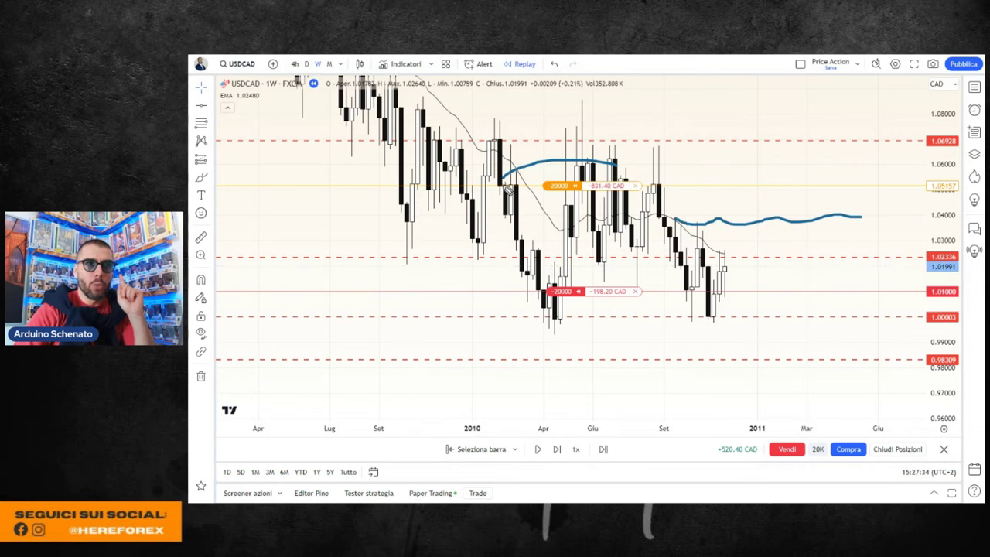
left_click_drag(506, 189, 602, 195)
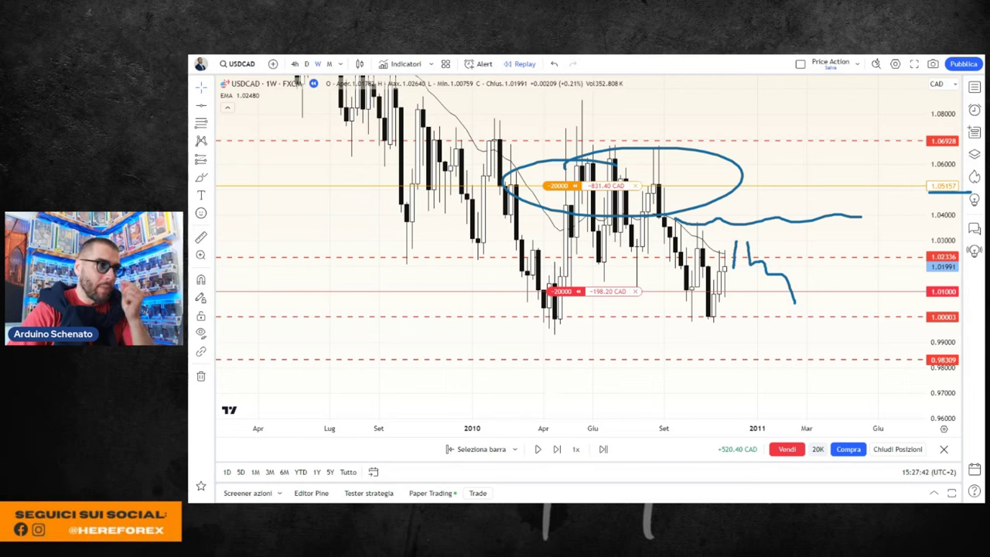
key("Escape")
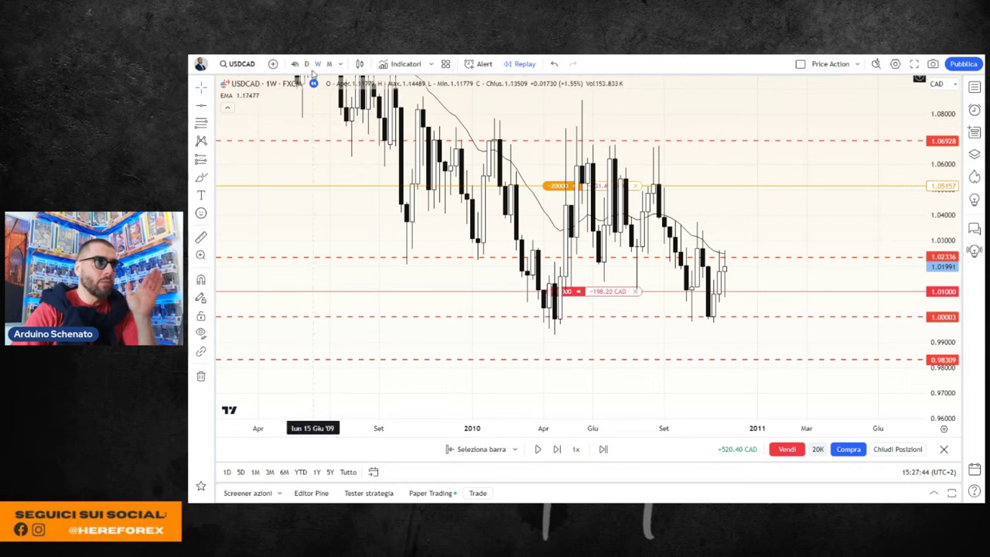
- Return to daily candles, fit the price scale, and advance replay to a 1.02635 close
left_click(306, 63)
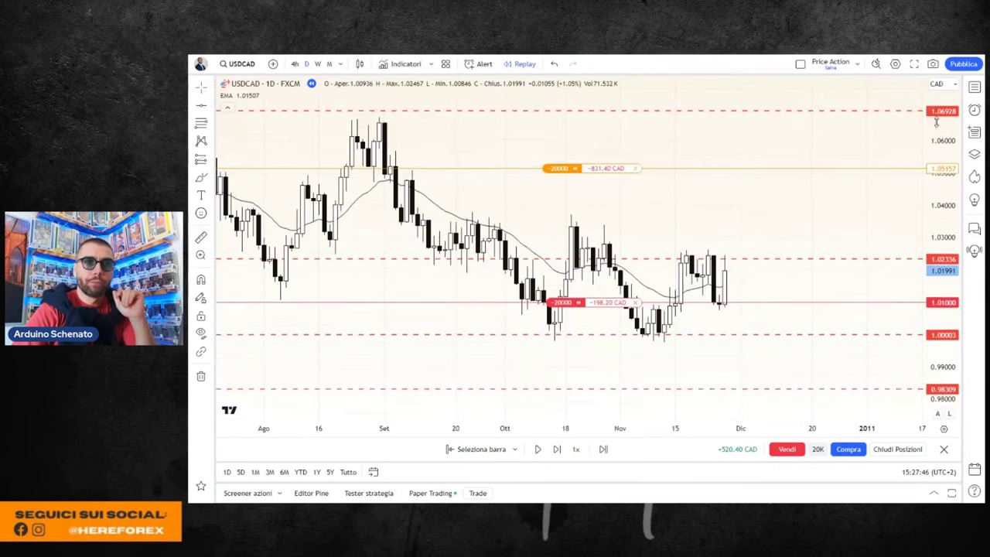
left_click_drag(936, 121, 742, 221)
scroll(742, 222, "up", 2)
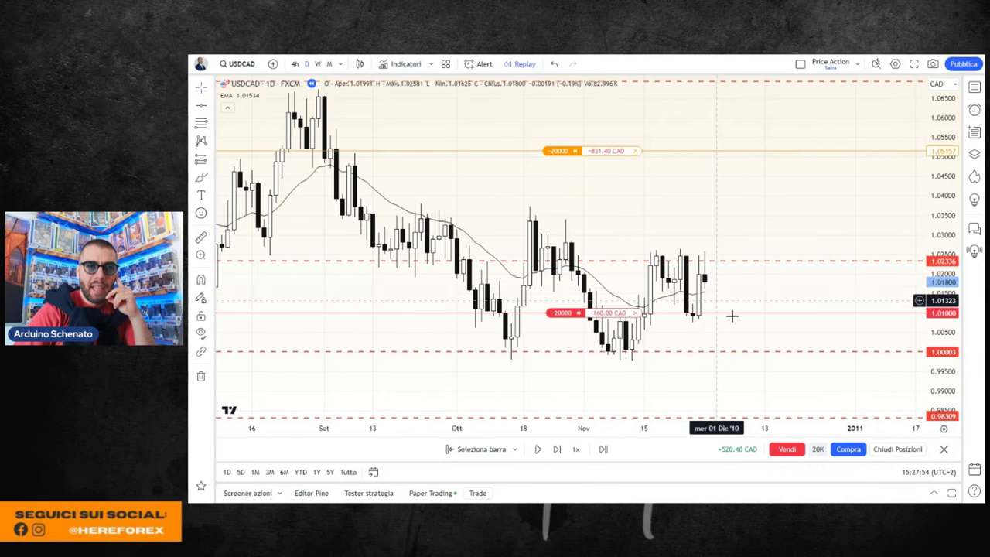
left_click(539, 449)
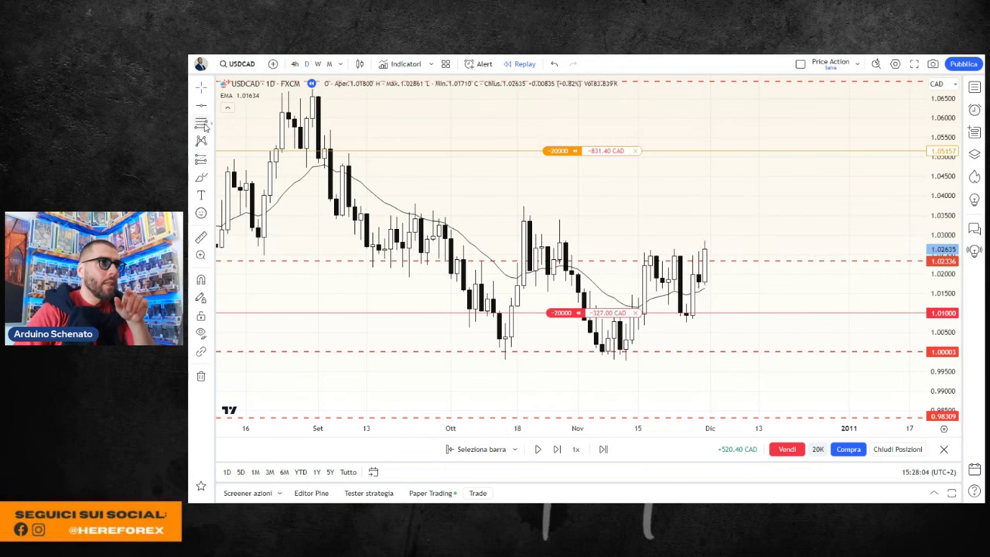
- Draw a rectangle over the 1.034–1.038 resistance zone from late September
left_click(210, 178)
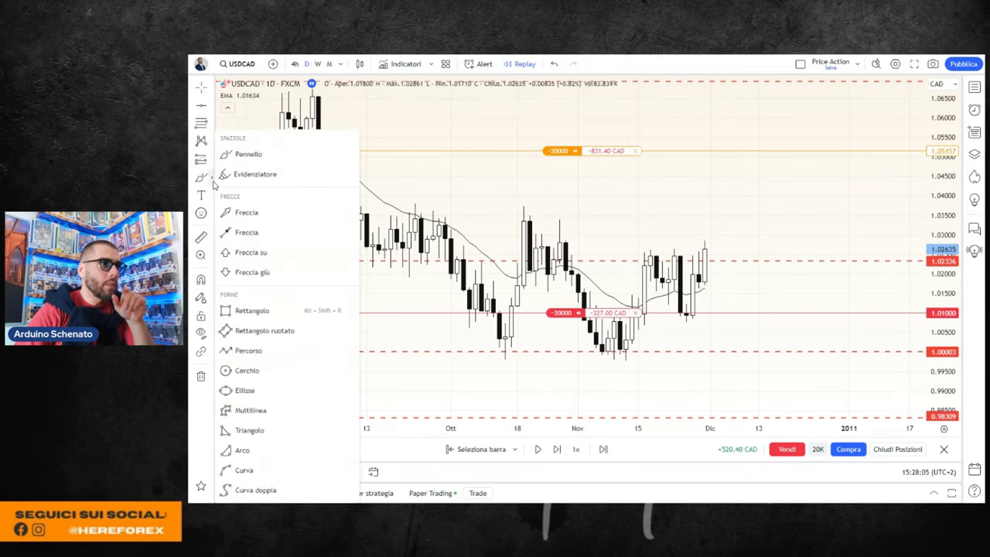
left_click(248, 310)
left_click(420, 205)
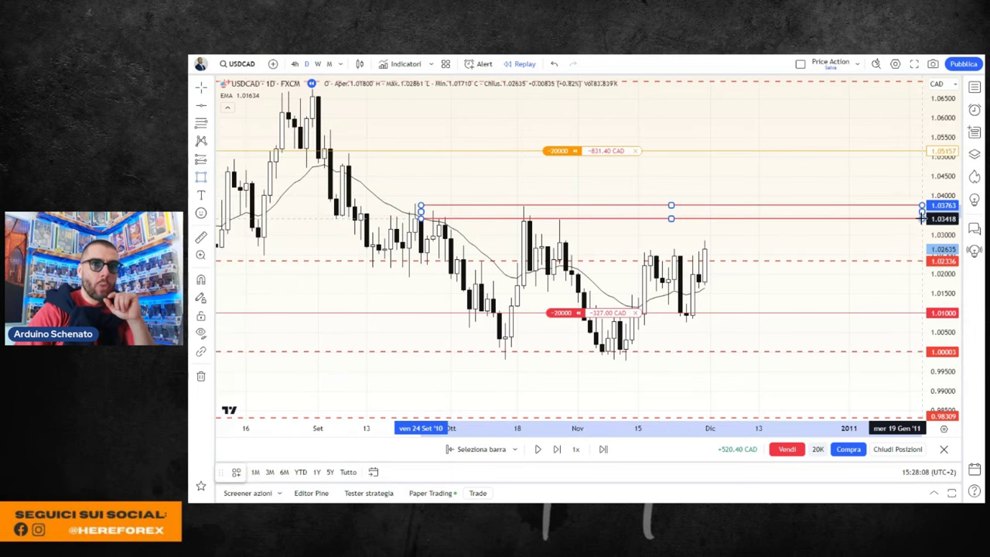
left_click(903, 217)
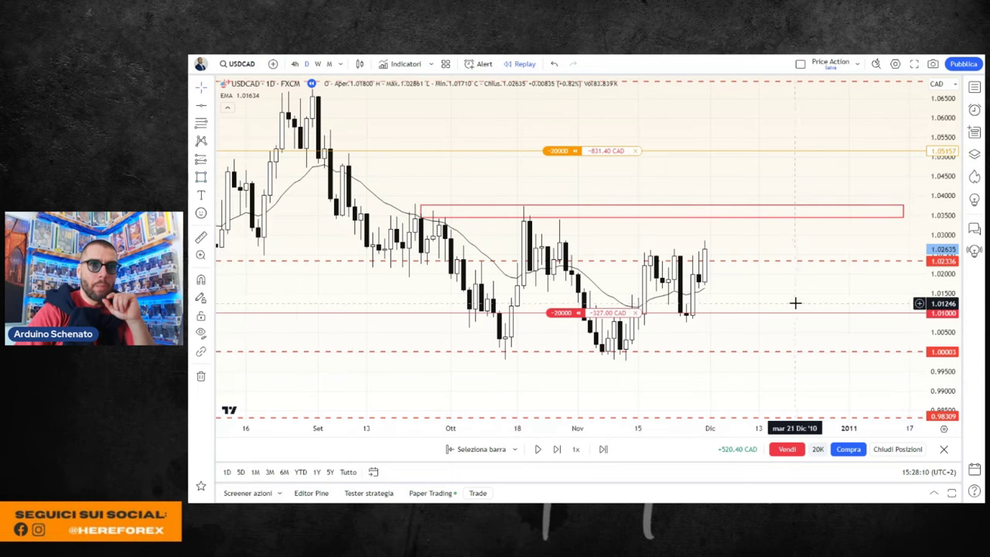
scroll(800, 286, "down", 1)
scroll(755, 317, "down", 2)
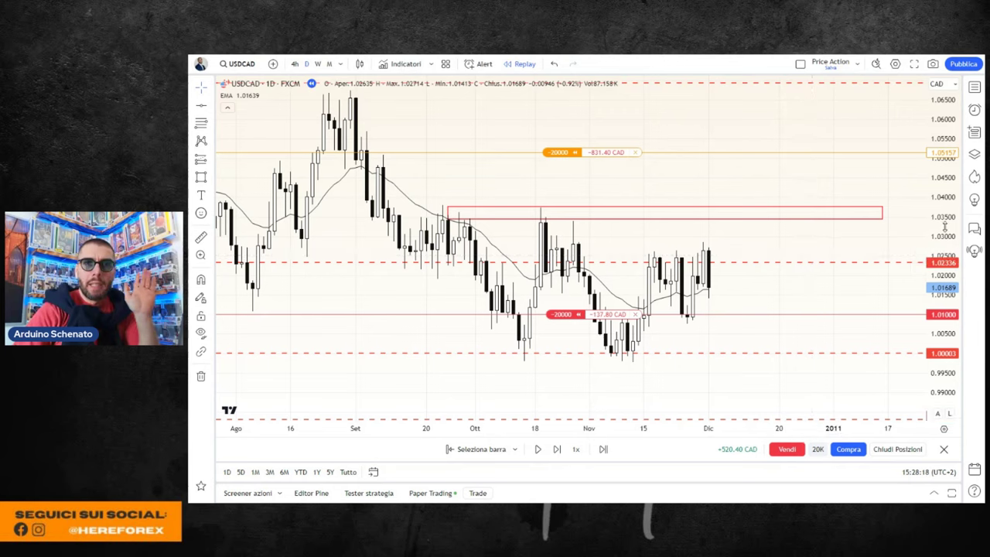
scroll(945, 227, "up", 3)
left_click_drag(760, 224, 759, 202)
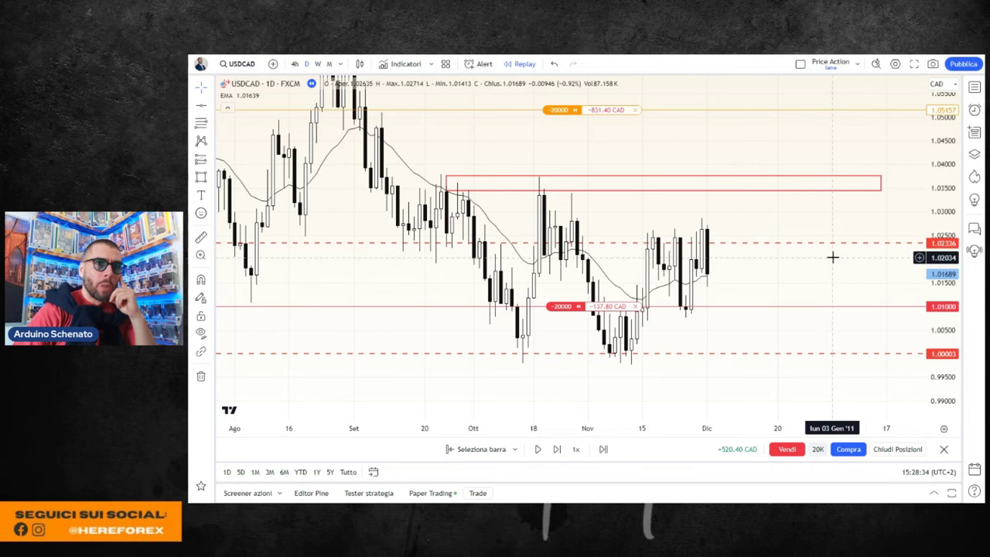
- Move the stop loss down and back up, settling at 1.05121 with 824.20 CAD risk
left_click_drag(600, 116, 597, 209)
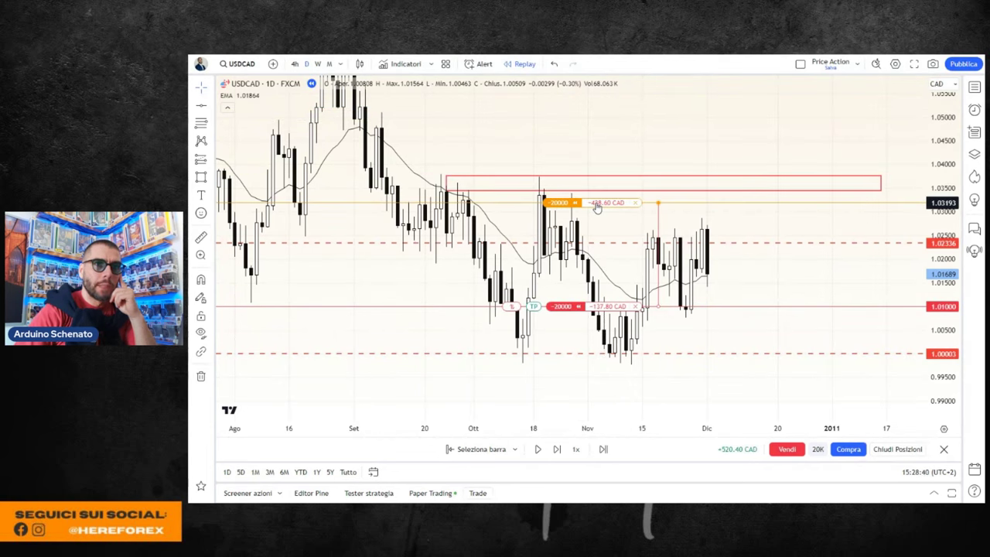
left_click_drag(596, 207, 636, 116)
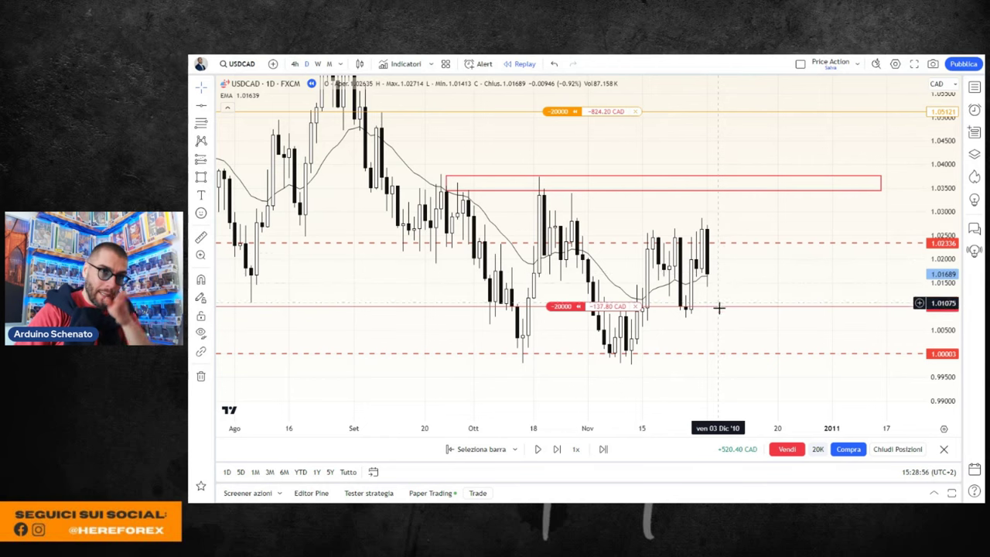
scroll(709, 280, "up", 1)
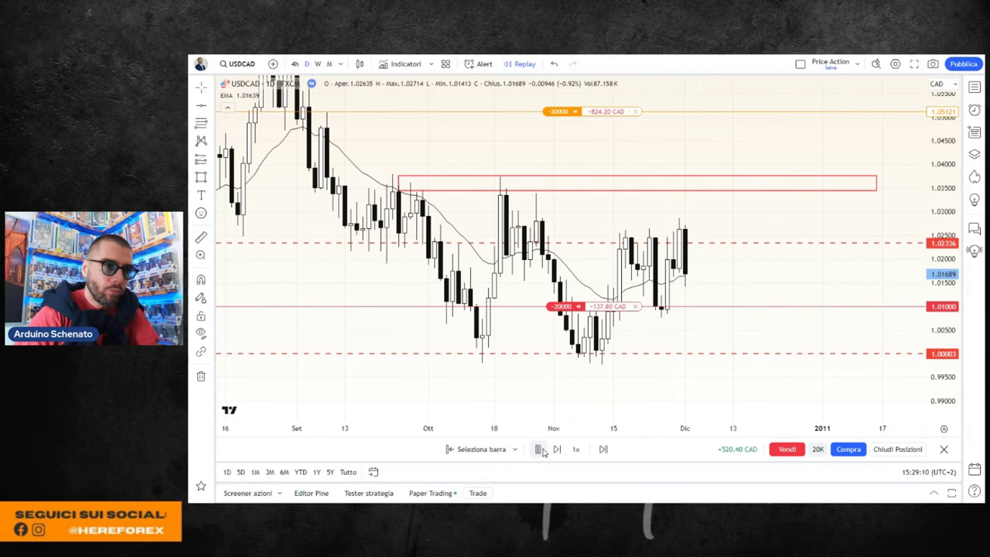
- Advance the replay two bars with the stop trailed to 1.03014, then view weekly candles
left_click(539, 449)
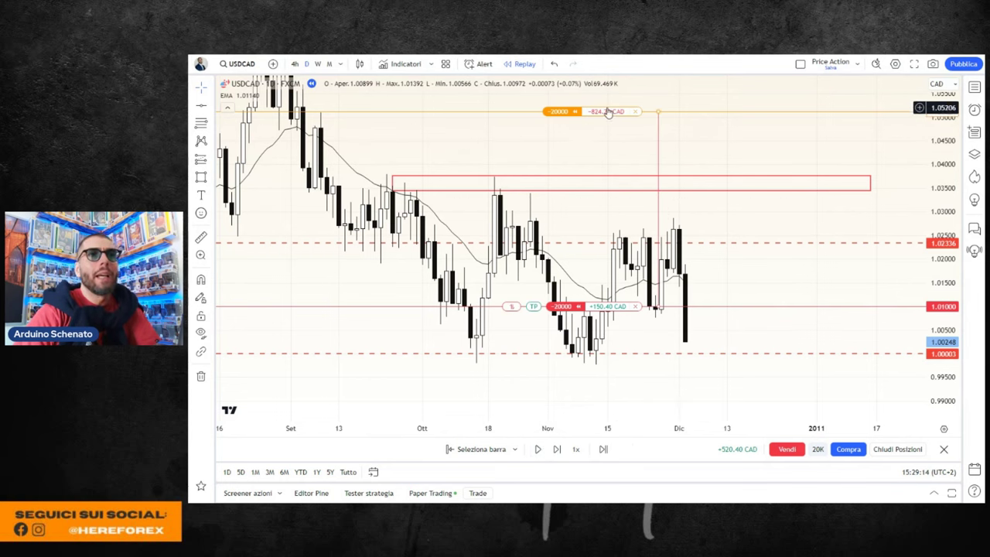
left_click_drag(607, 113, 595, 216)
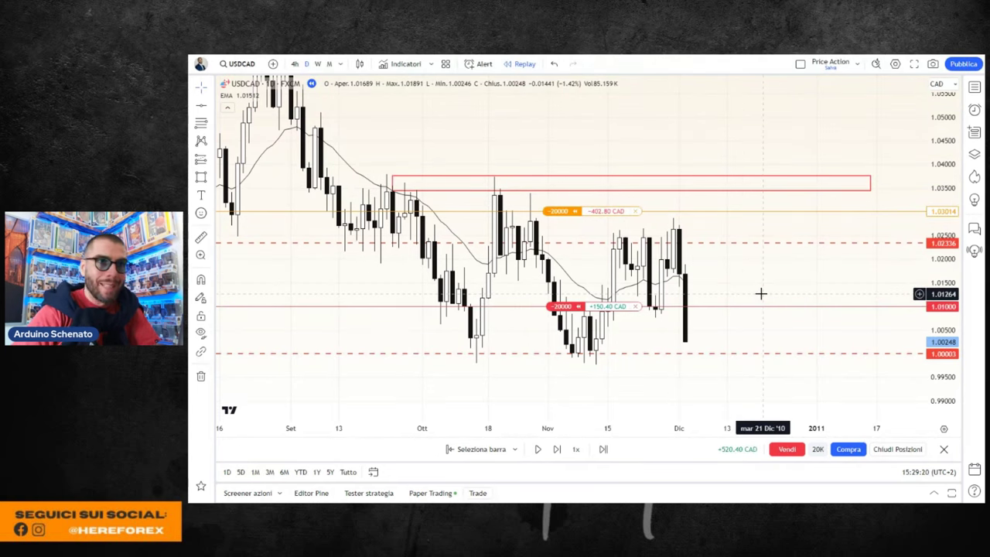
scroll(761, 301, "down", 2)
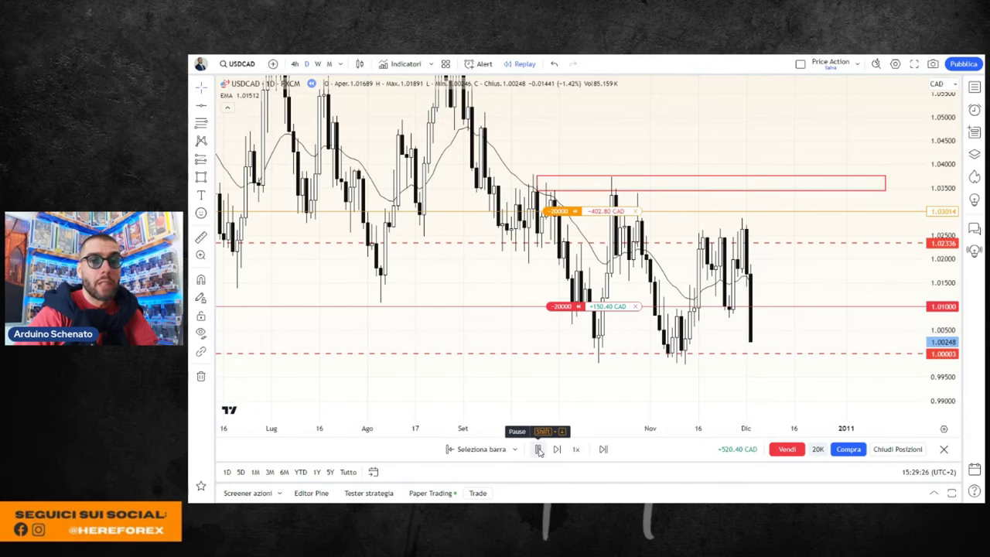
left_click(538, 449)
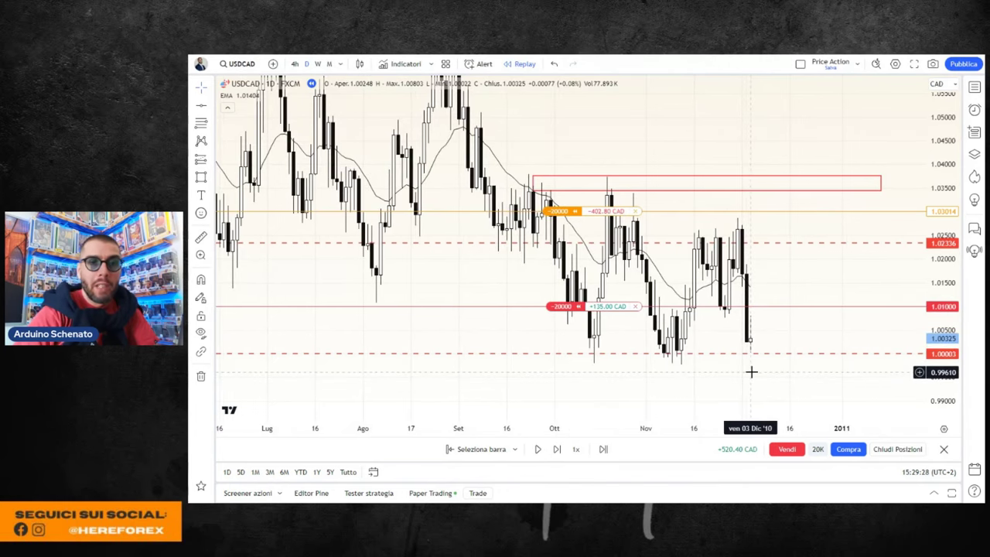
left_click(318, 65)
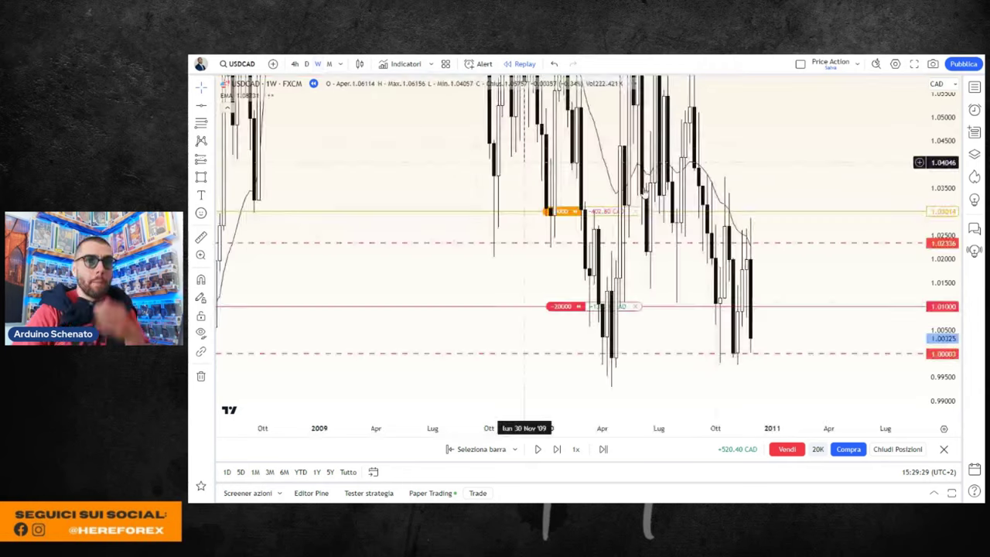
scroll(822, 170, "right", 3)
scroll(822, 170, "right", 2)
scroll(862, 168, "right", 2)
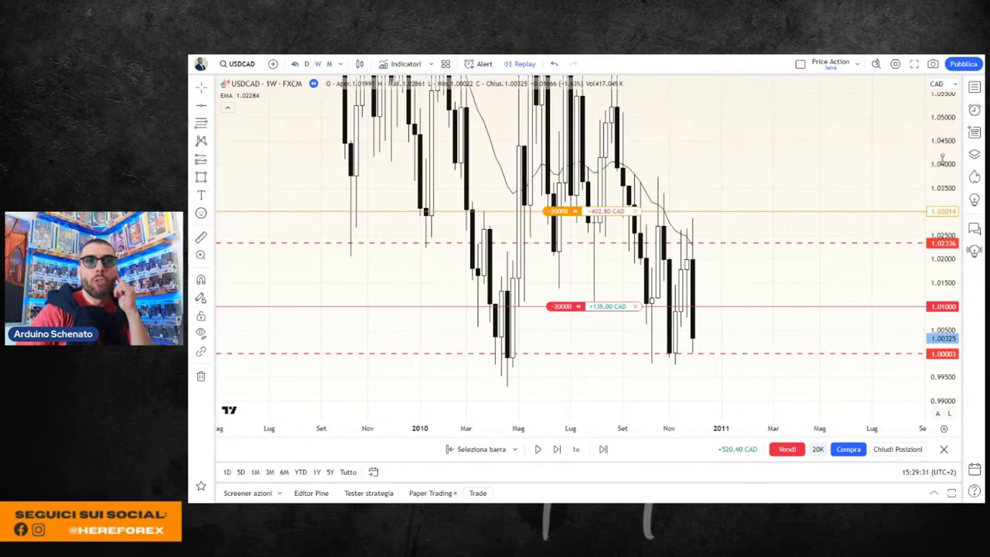
scroll(753, 177, "right", 2)
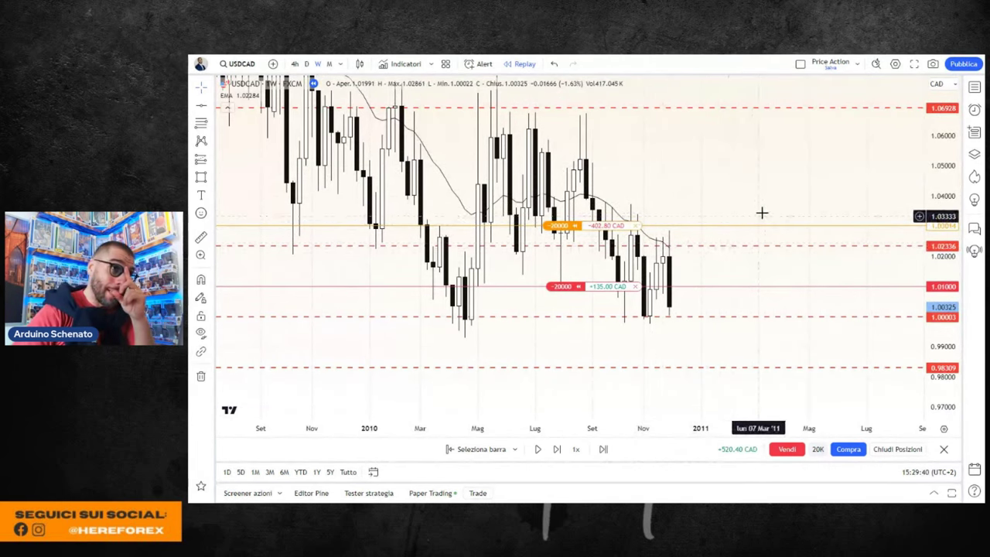
left_click_drag(764, 190, 787, 233)
scroll(786, 225, "up", 2)
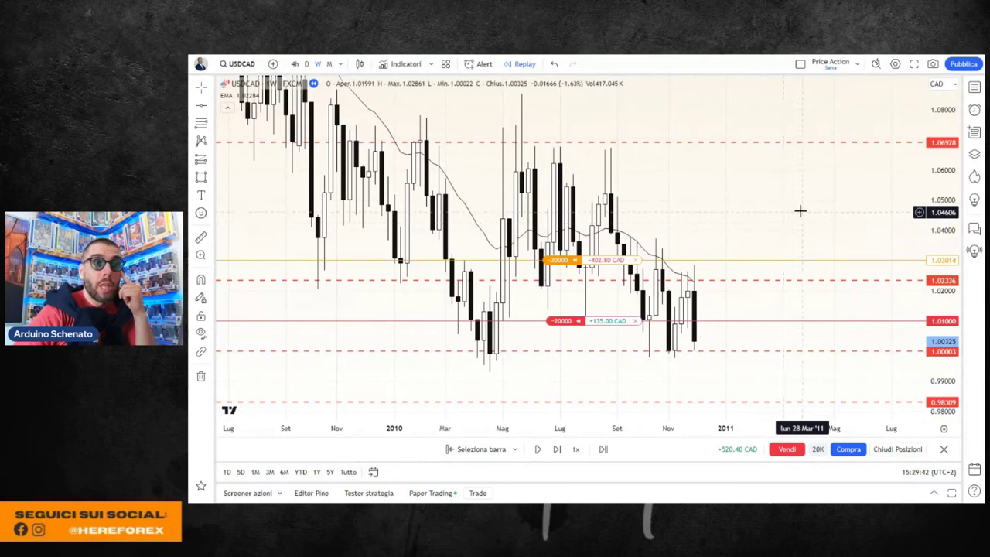
scroll(801, 203, "up", 1)
left_click_drag(727, 199, 783, 196)
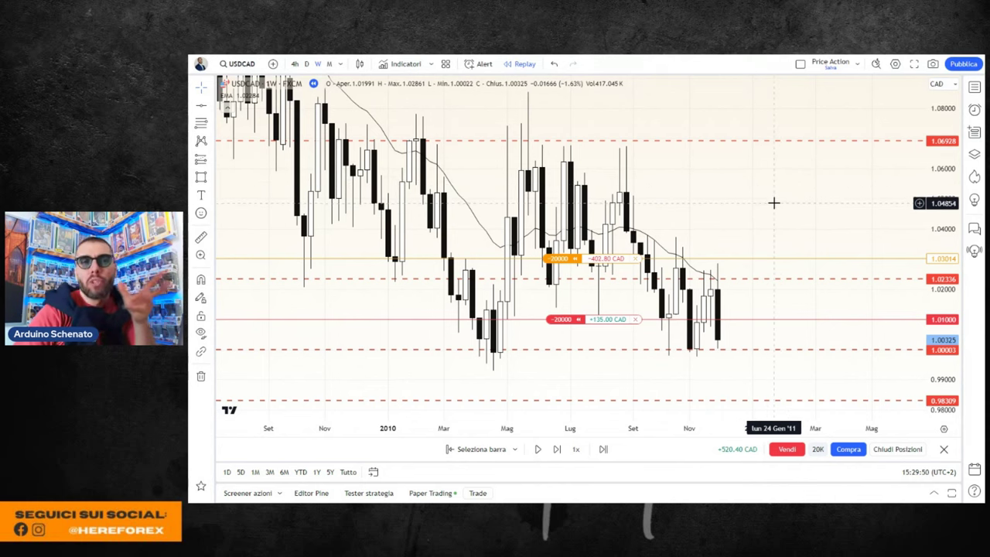
scroll(773, 197, "up", 1)
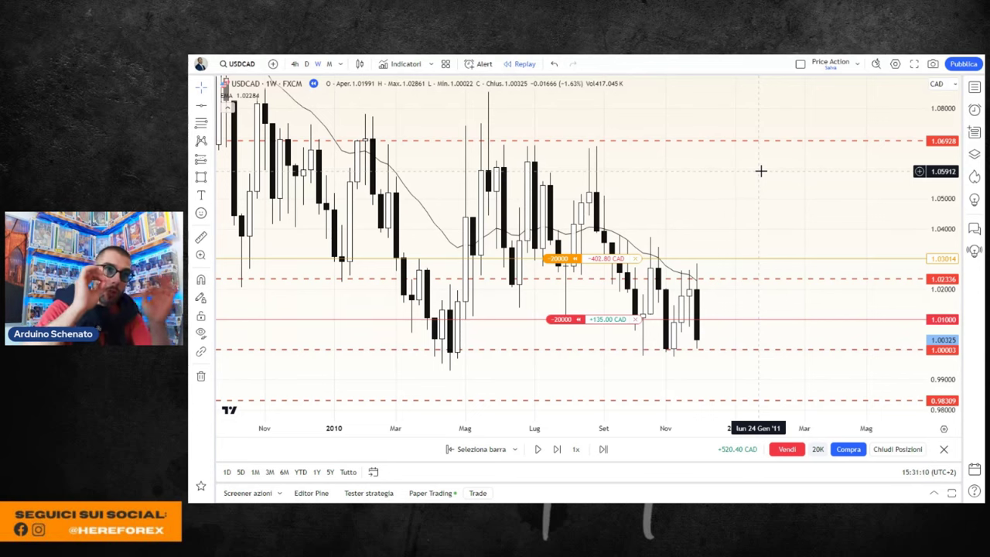
- Return to daily candles and frame the recent bars near the 1.00003 support
left_click(306, 63)
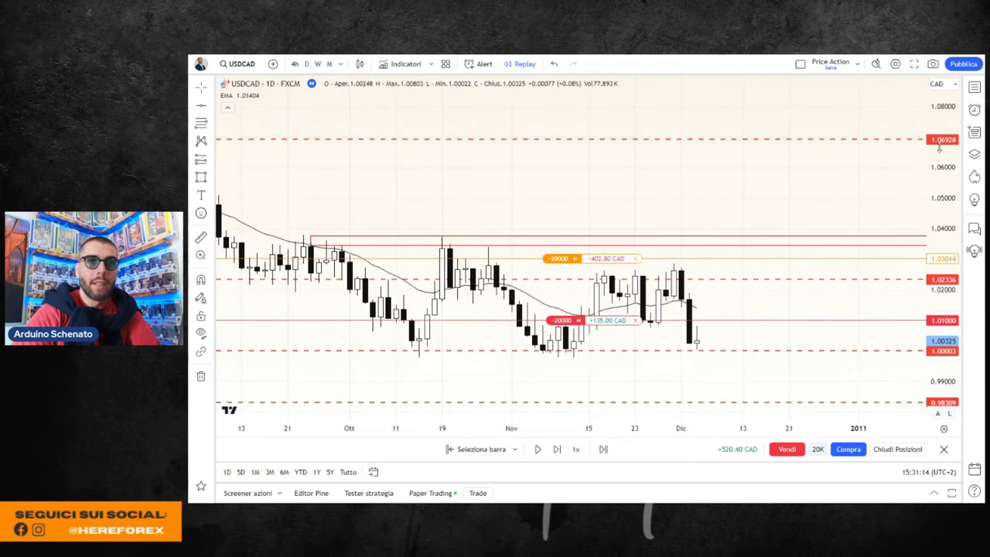
scroll(711, 126, "down", 2)
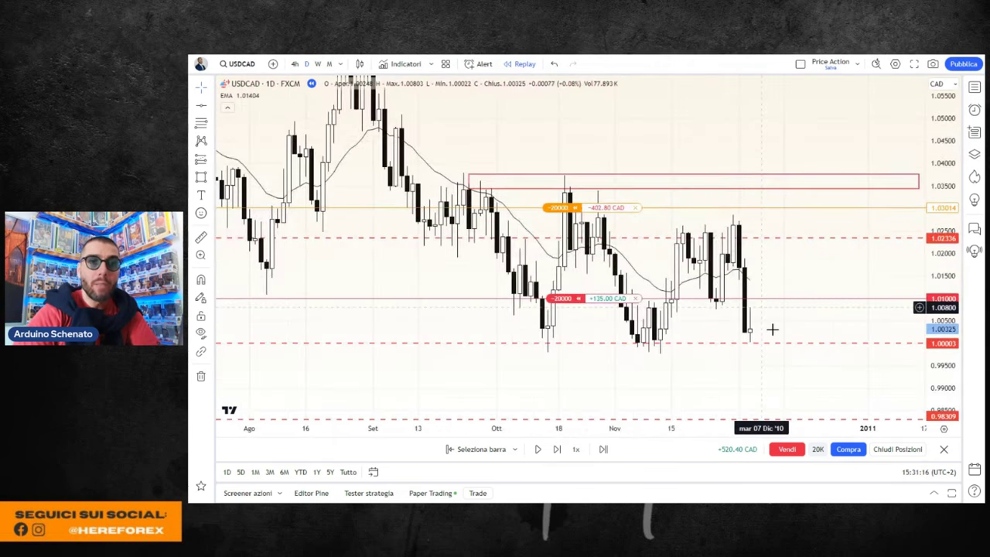
scroll(773, 332, "down", 2)
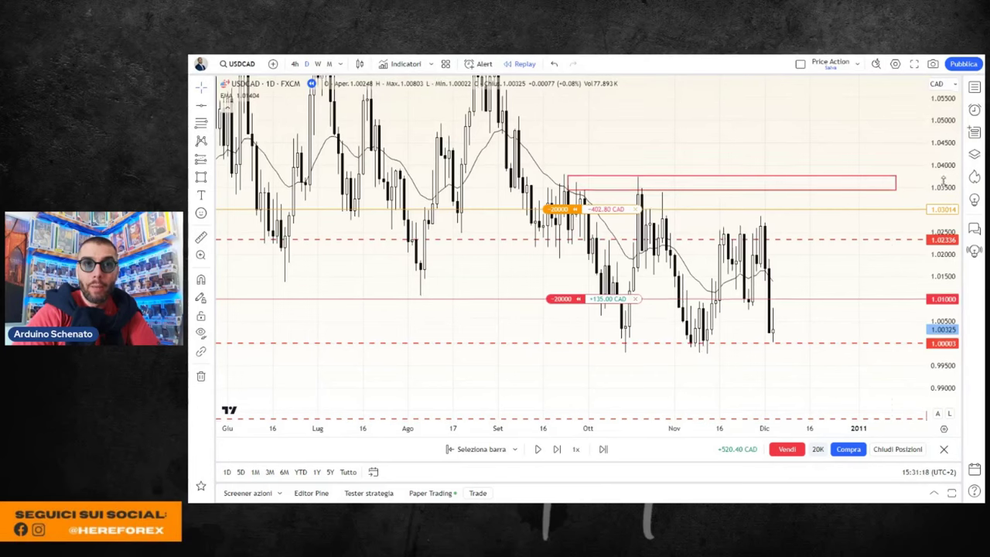
mouse_move(793, 352)
left_mouse_down()
mouse_move(749, 336)
mouse_move(762, 335)
left_mouse_up()
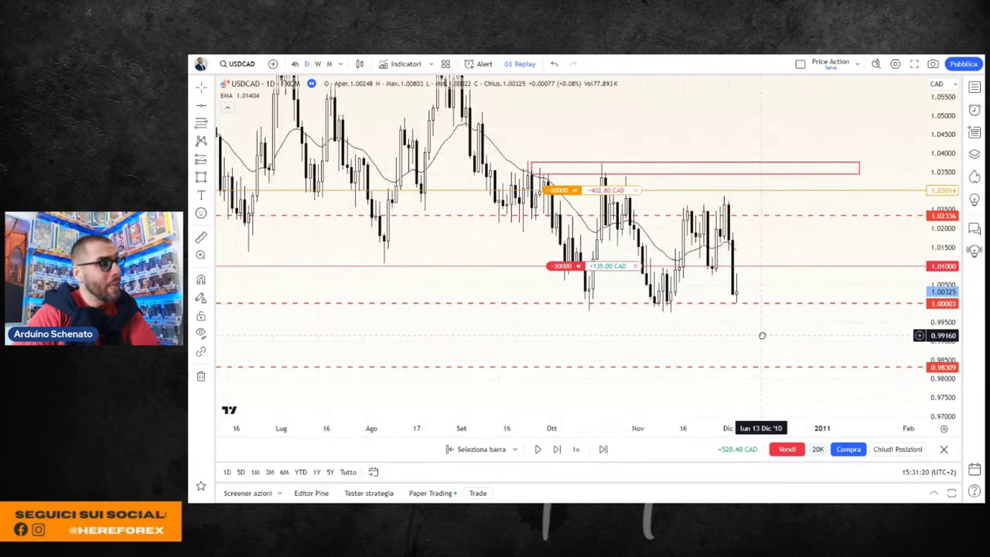
scroll(761, 336, "down", 2)
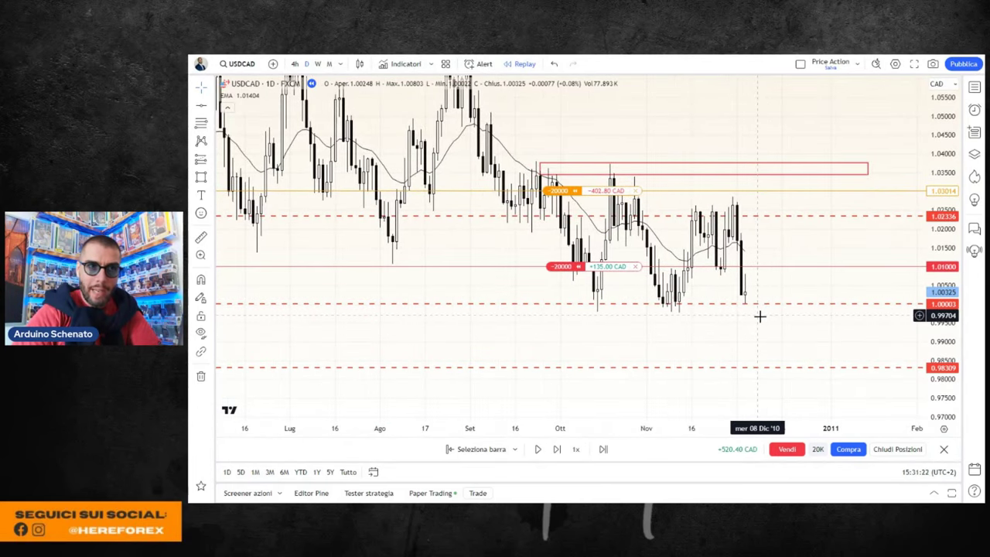
scroll(769, 323, "down", 2)
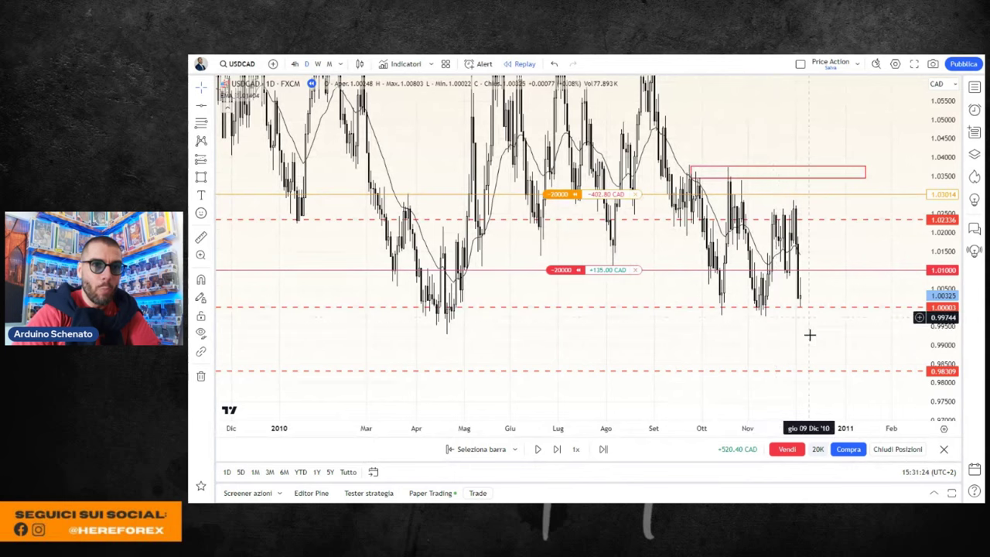
mouse_move(808, 333)
left_mouse_down()
mouse_move(740, 343)
mouse_move(741, 364)
left_mouse_up()
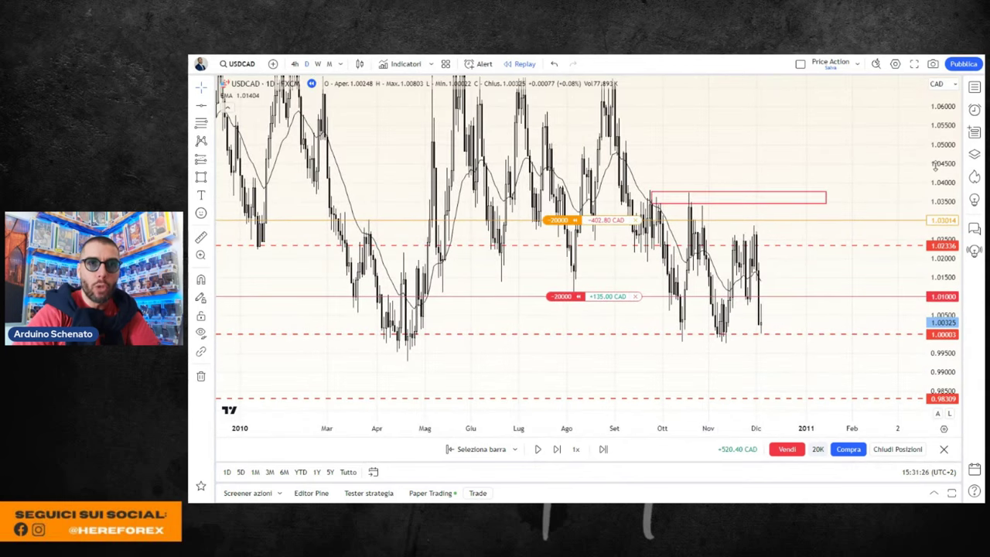
scroll(747, 382, "up", 2)
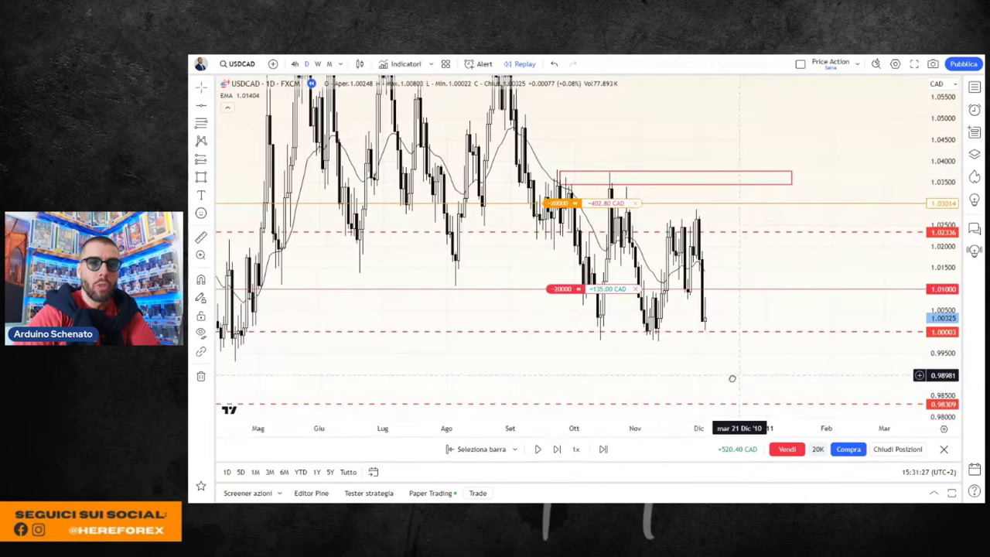
scroll(695, 371, "up", 2)
left_click_drag(664, 369, 775, 374)
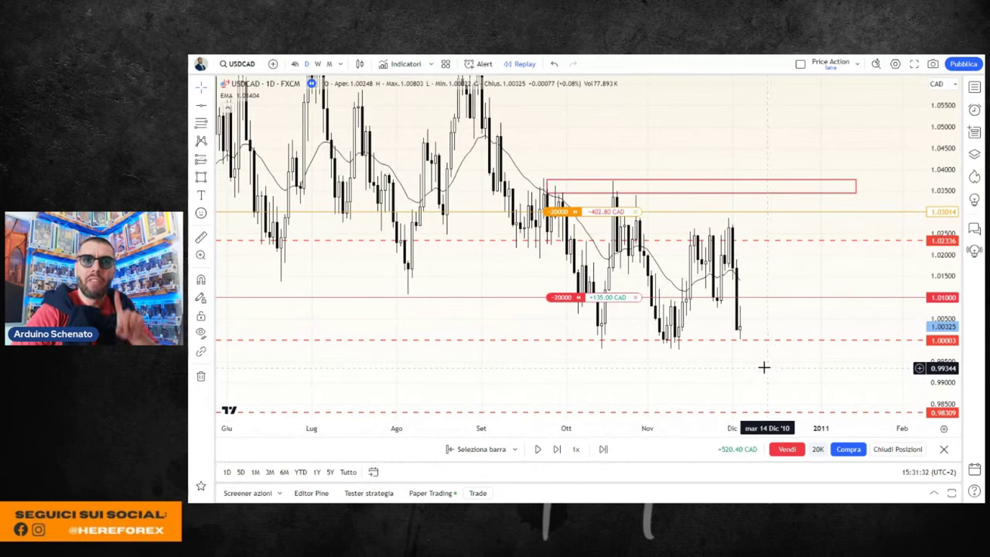
- Play and pause the replay bar by bar up to a 1.00930 close, short at +14.00 CAD
left_click(537, 450)
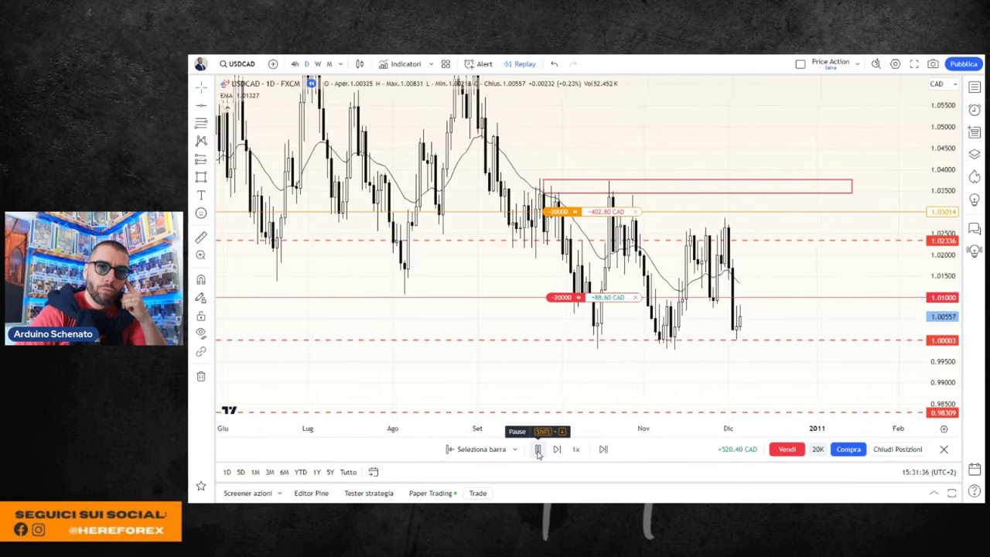
left_click(539, 449)
left_click(539, 449)
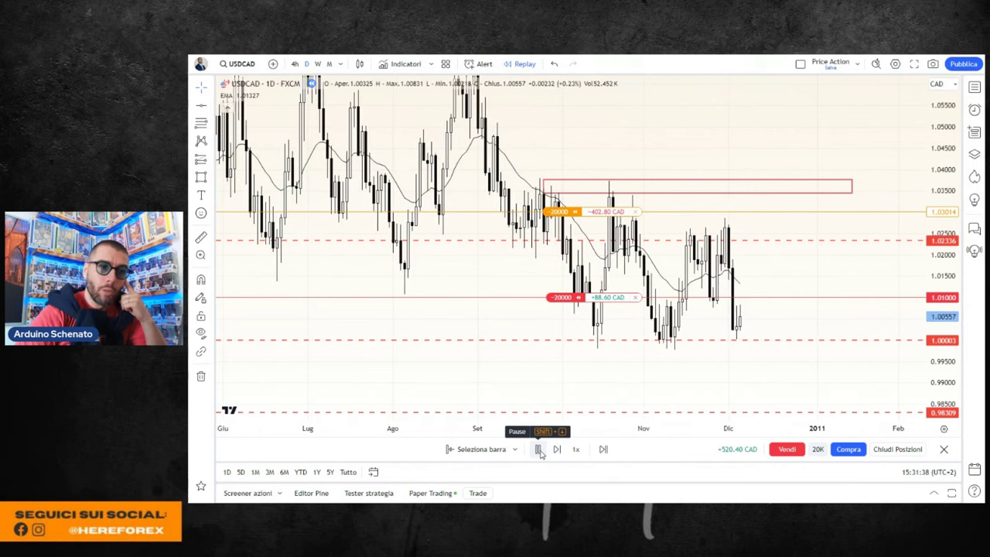
left_click(539, 450)
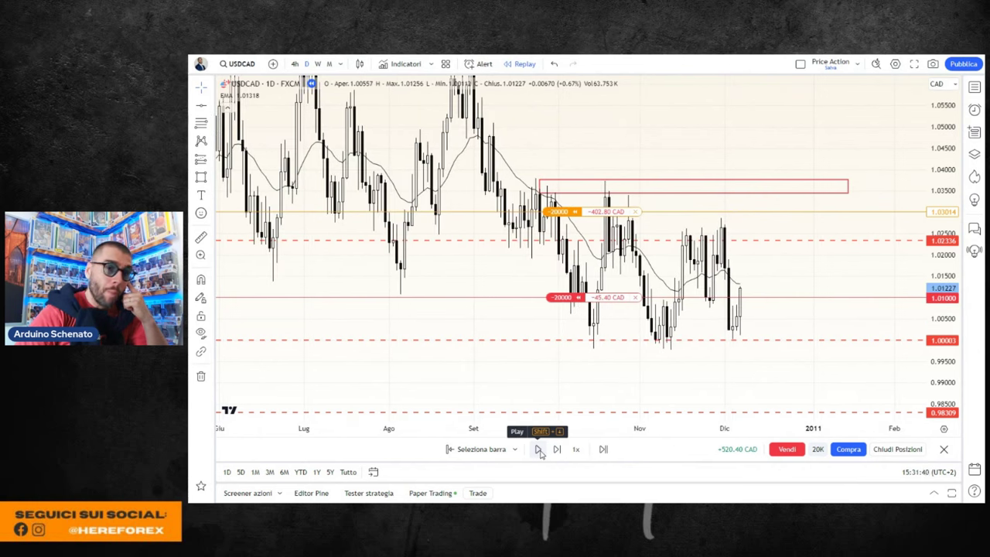
left_click(539, 450)
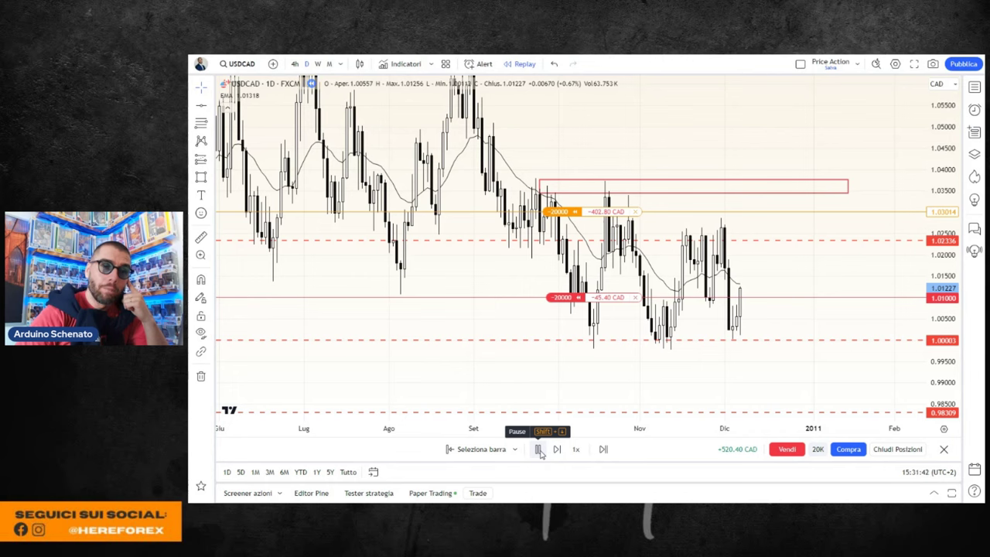
left_click(539, 450)
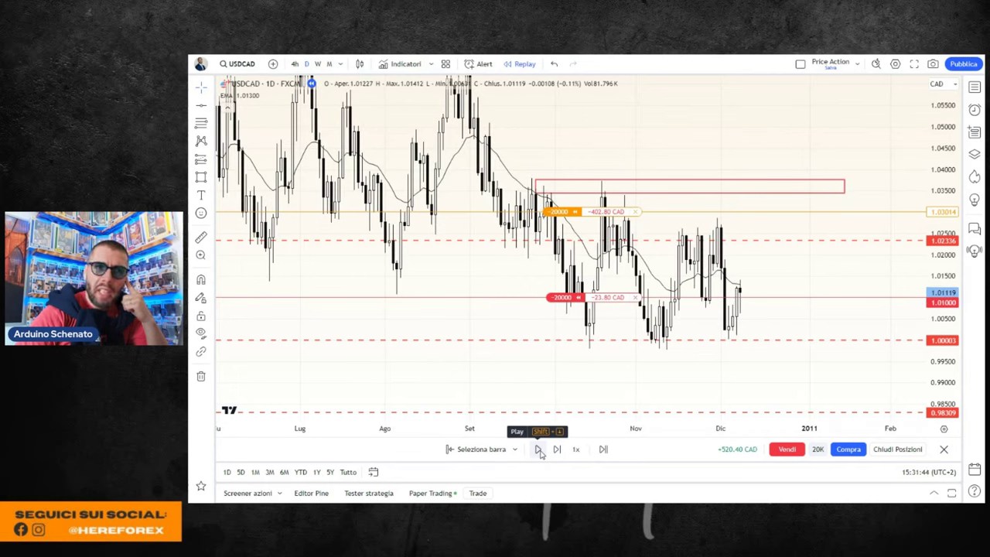
left_click(539, 450)
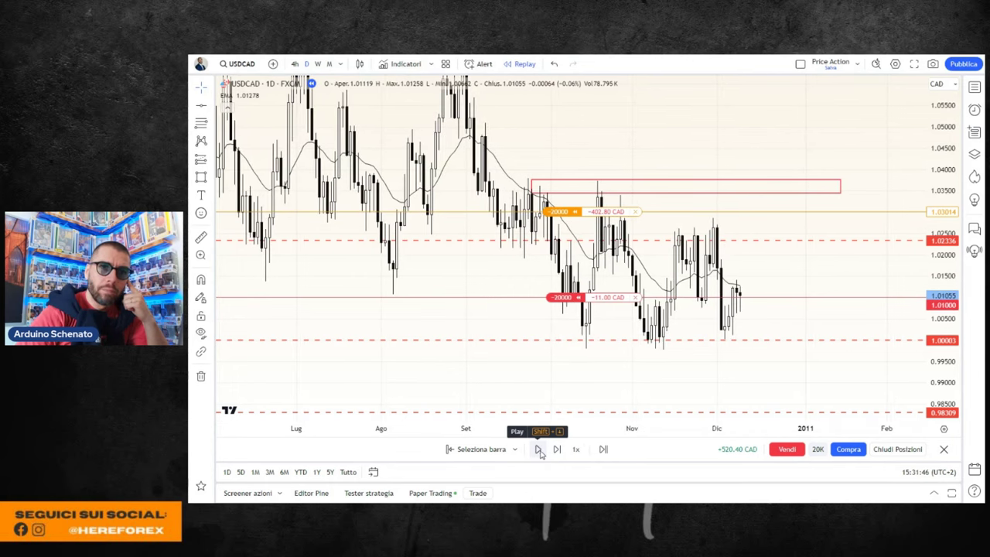
left_click(538, 450)
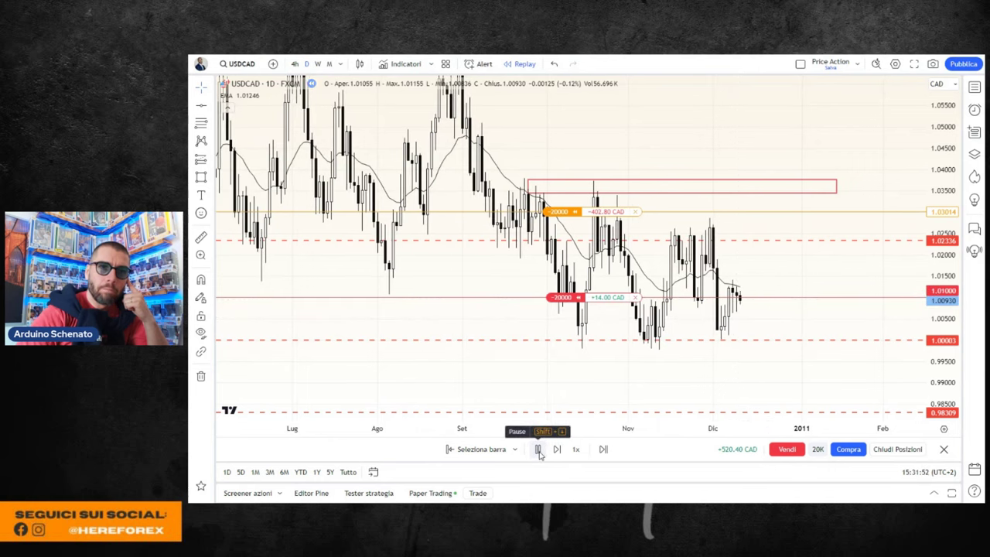
left_click(539, 453)
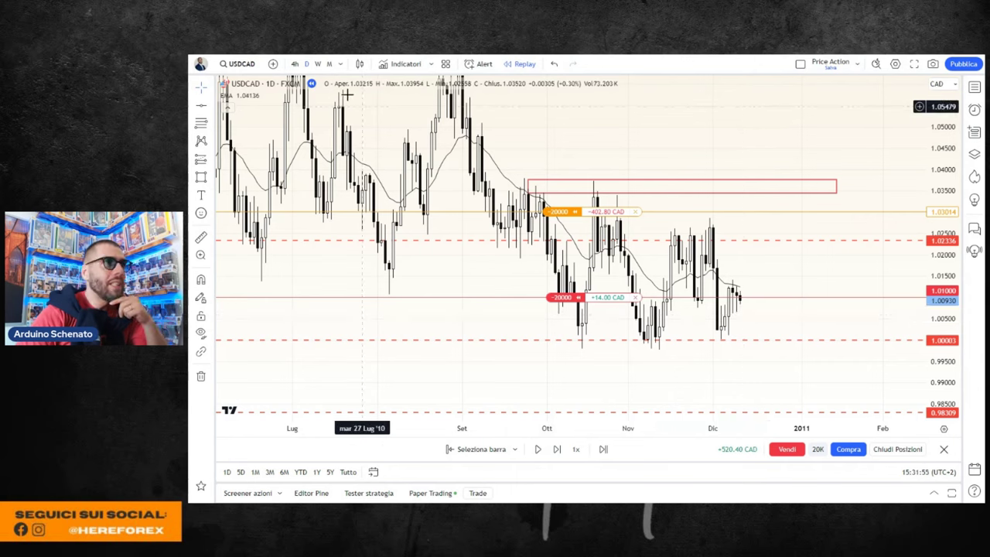
left_click(317, 64)
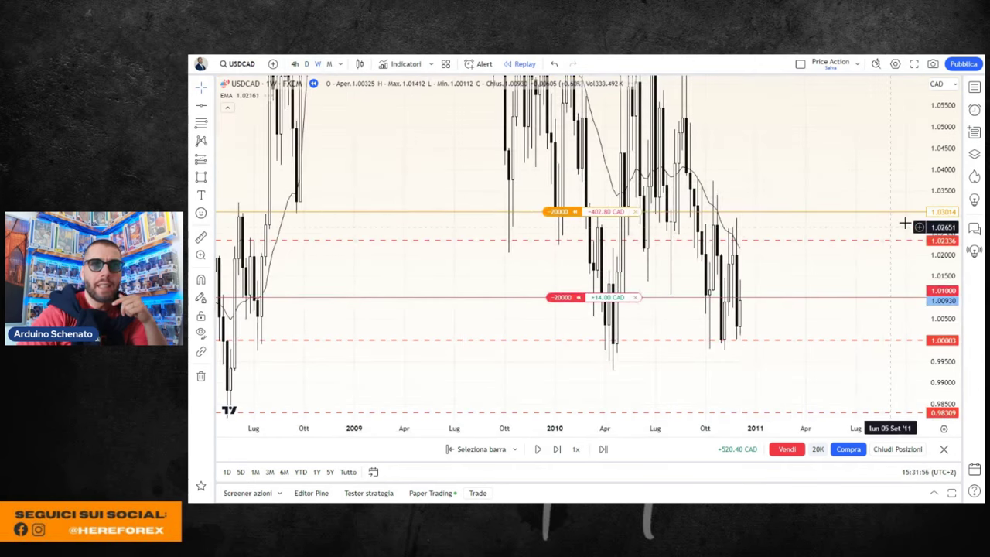
mouse_move(954, 224)
left_mouse_down()
mouse_move(959, 312)
mouse_move(958, 301)
left_mouse_up()
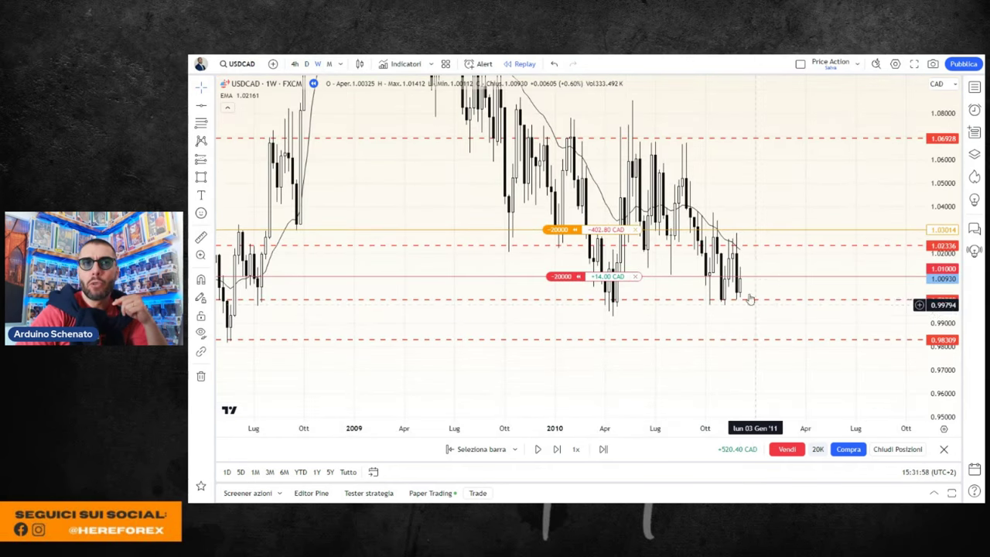
scroll(766, 302, "up", 2)
scroll(722, 286, "up", 1)
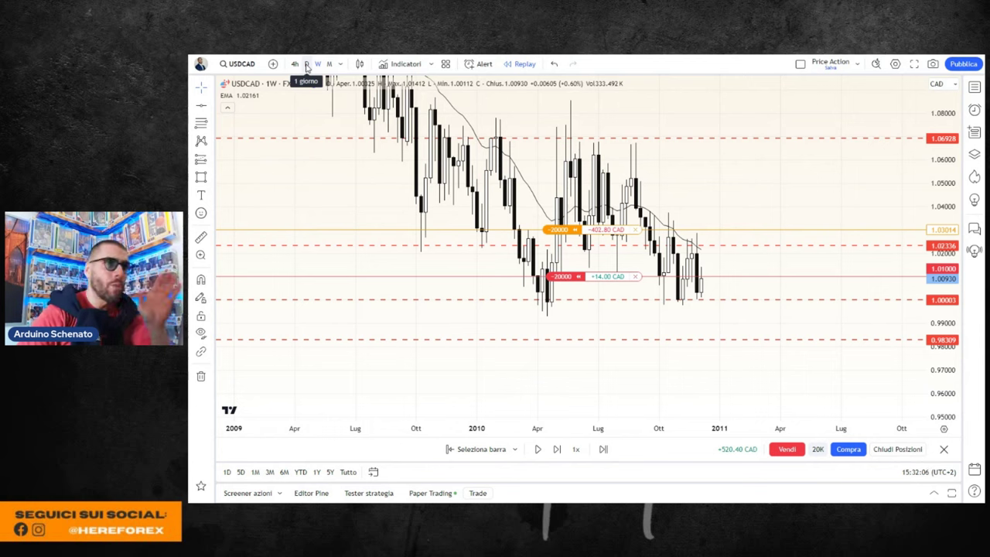
left_click(307, 65)
scroll(890, 259, "up", 3)
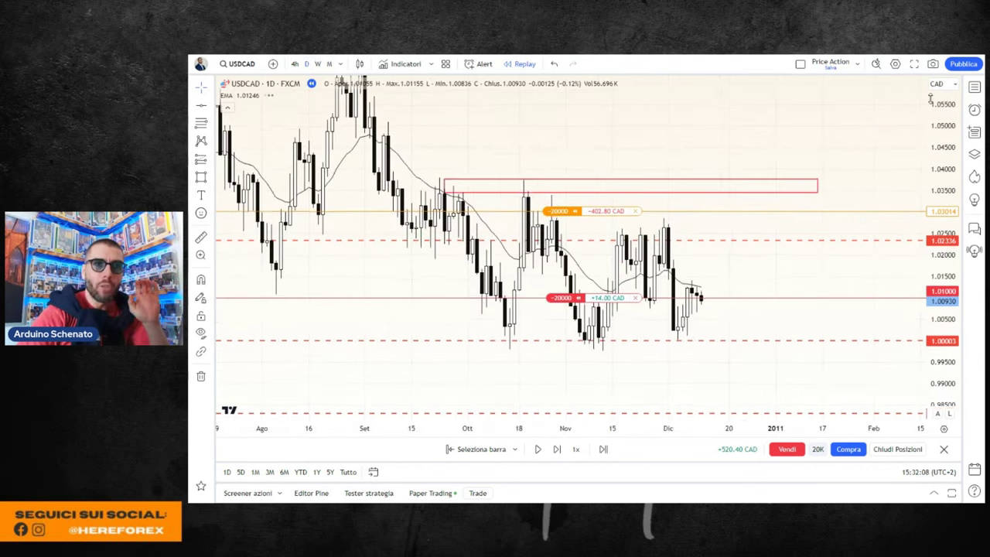
scroll(714, 360, "up", 3)
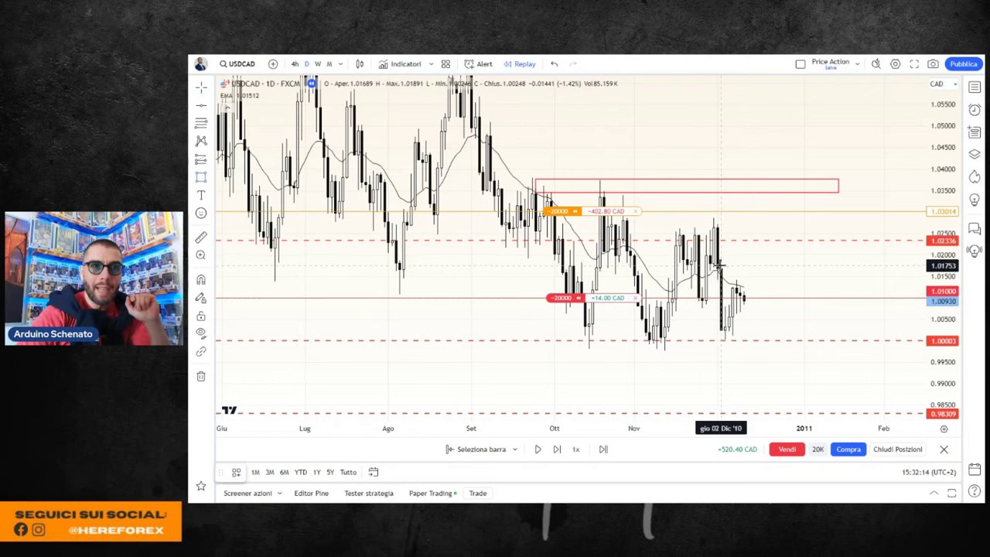
- Draw a thin resistance box over the early December highs
mouse_move(720, 265)
left_mouse_down()
mouse_move(800, 308)
mouse_move(826, 277)
left_mouse_up()
left_click(799, 318)
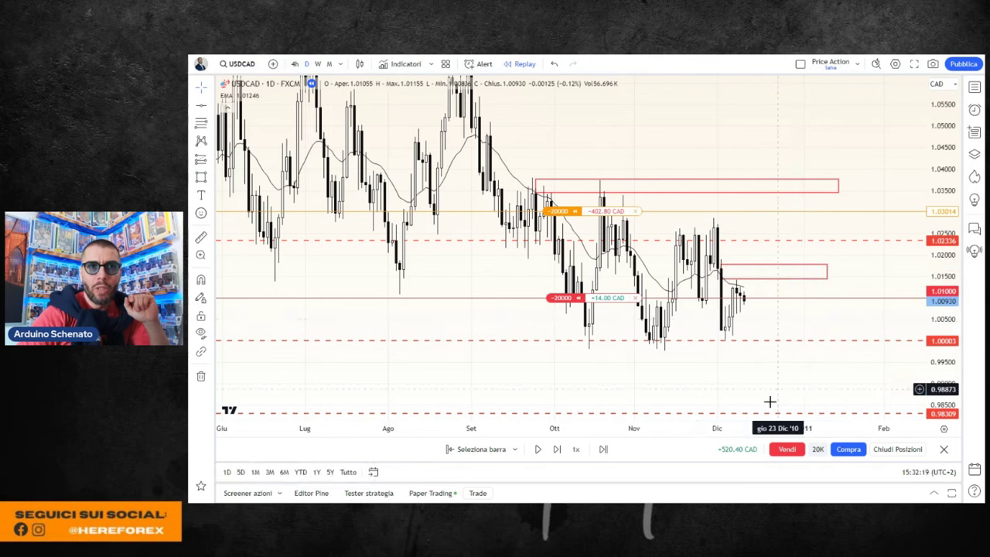
scroll(709, 379, "up", 1)
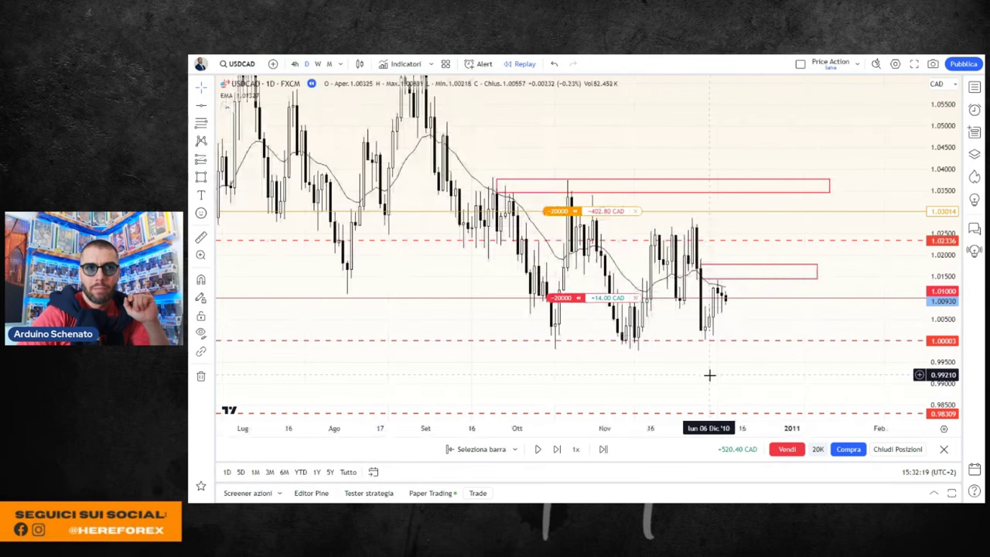
- Play and pause the replay up to a 1.01277 close, short at −55.40 CAD
left_click(537, 449)
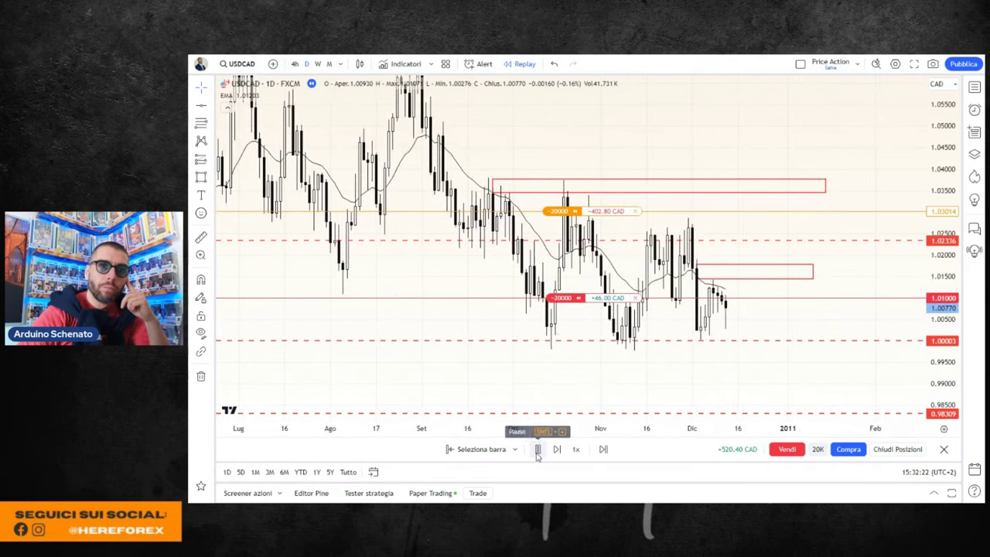
left_click(537, 449)
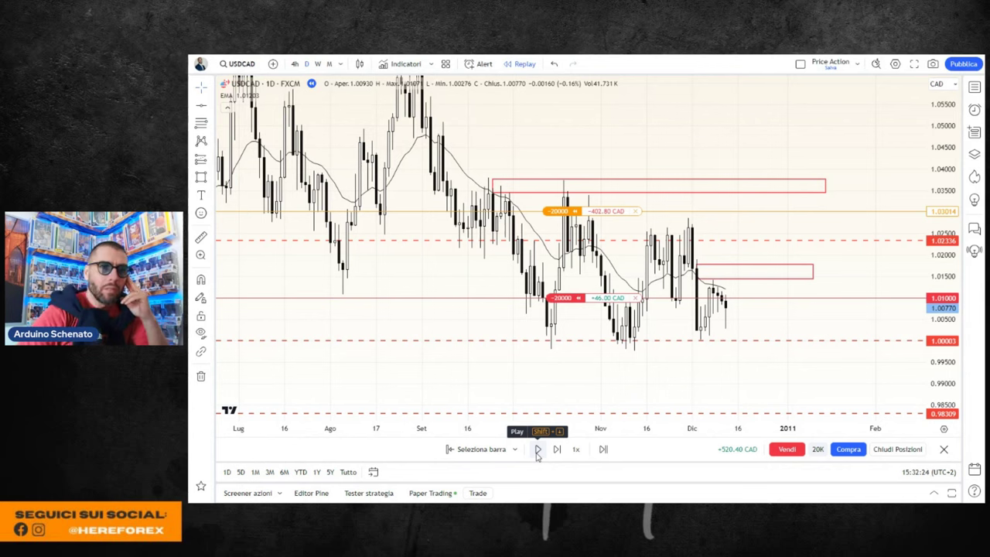
left_click(538, 449)
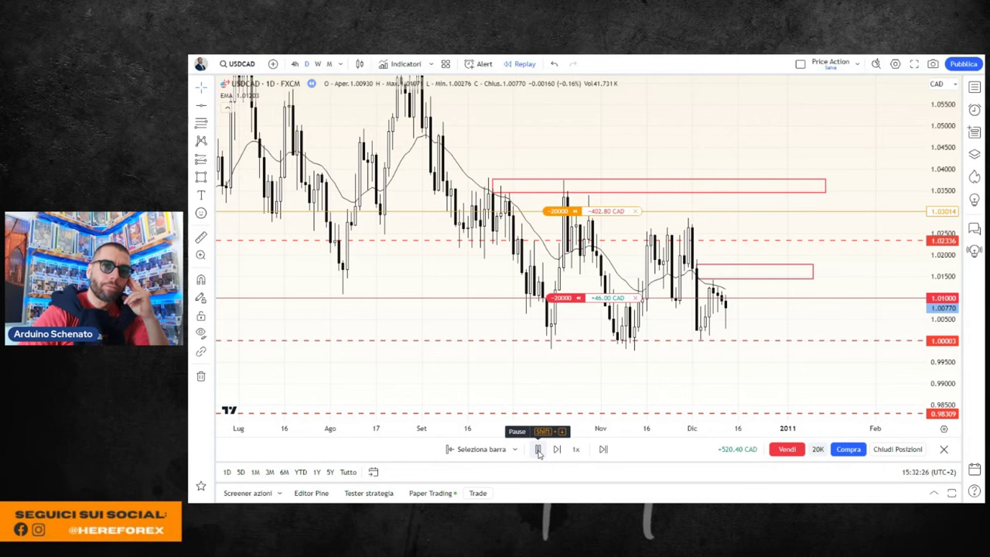
left_click(538, 449)
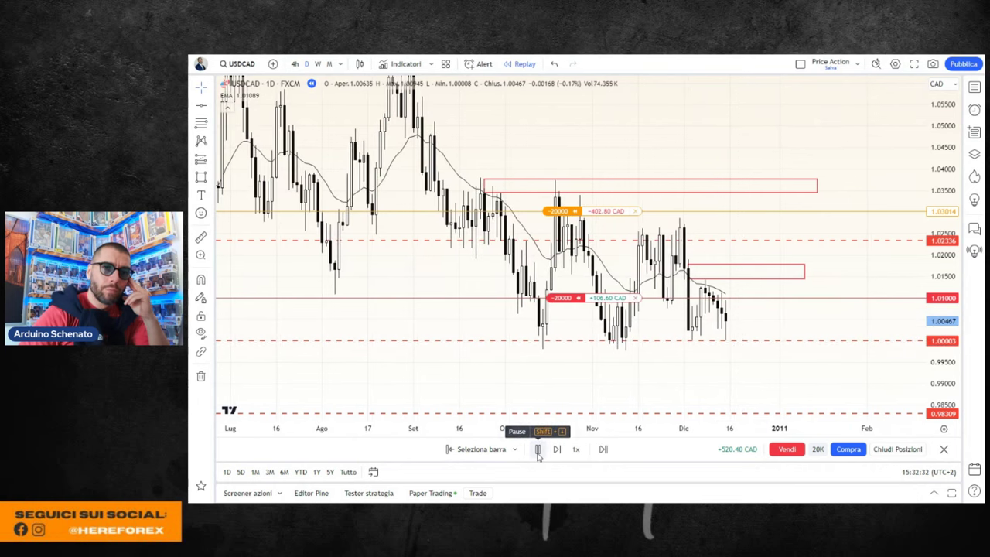
left_click(538, 450)
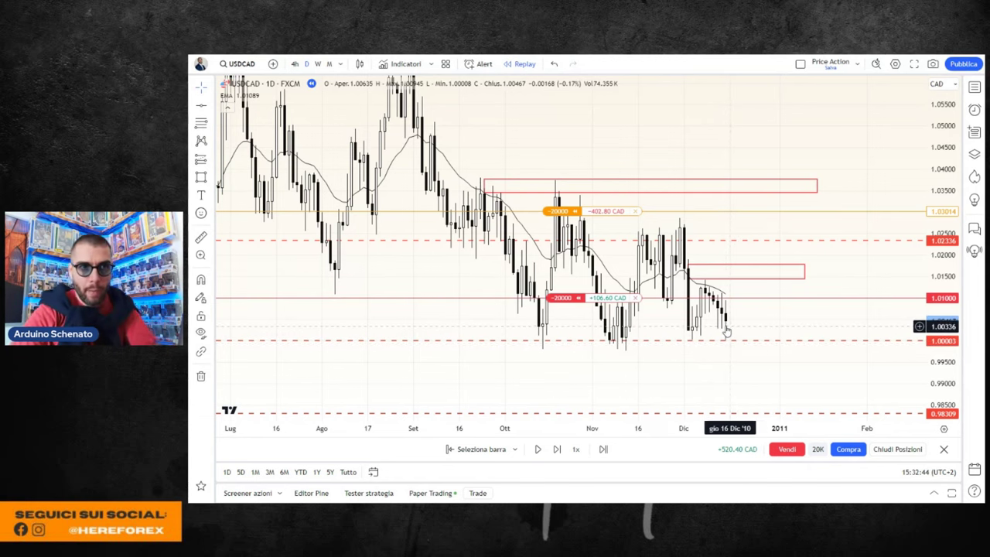
left_click(538, 449)
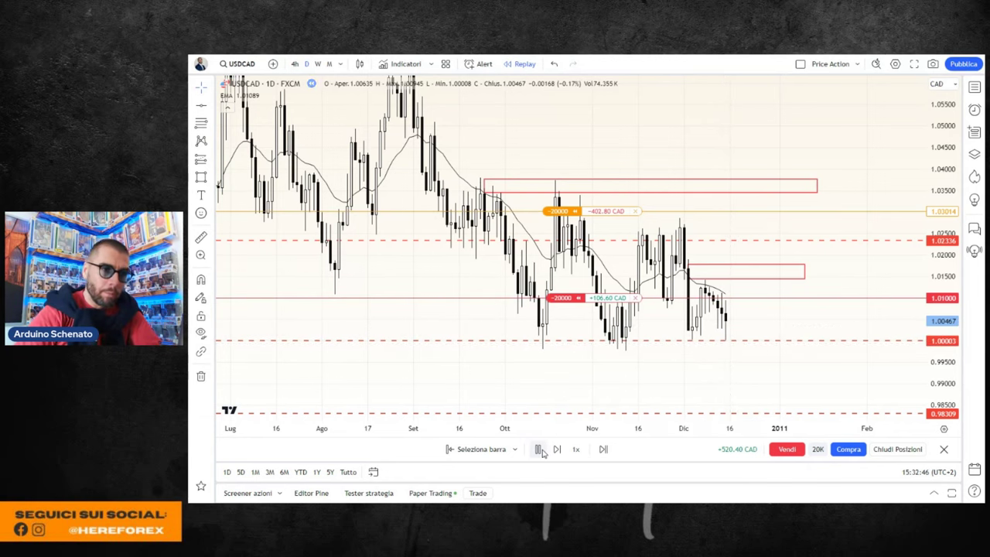
left_click(538, 449)
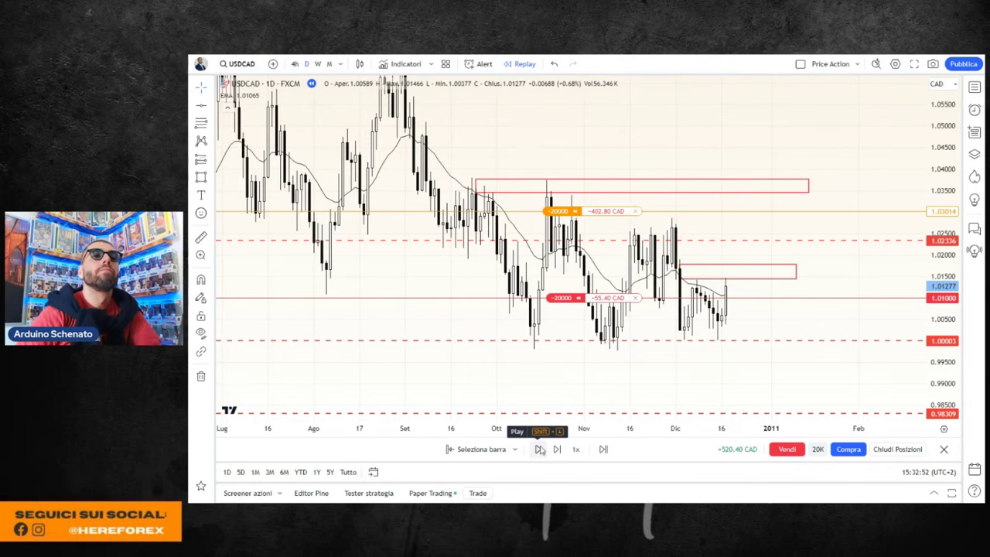
mouse_move(429, 427)
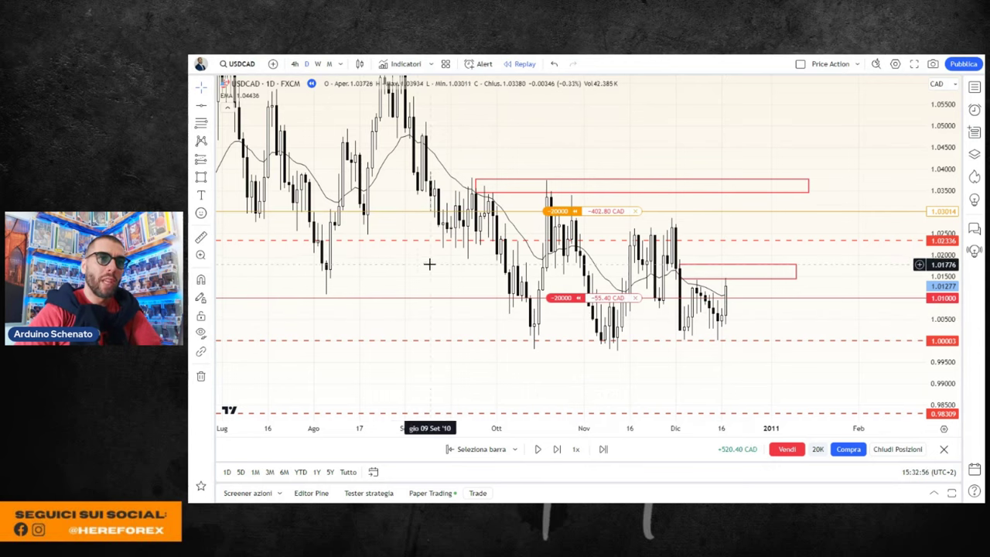
left_click(317, 63)
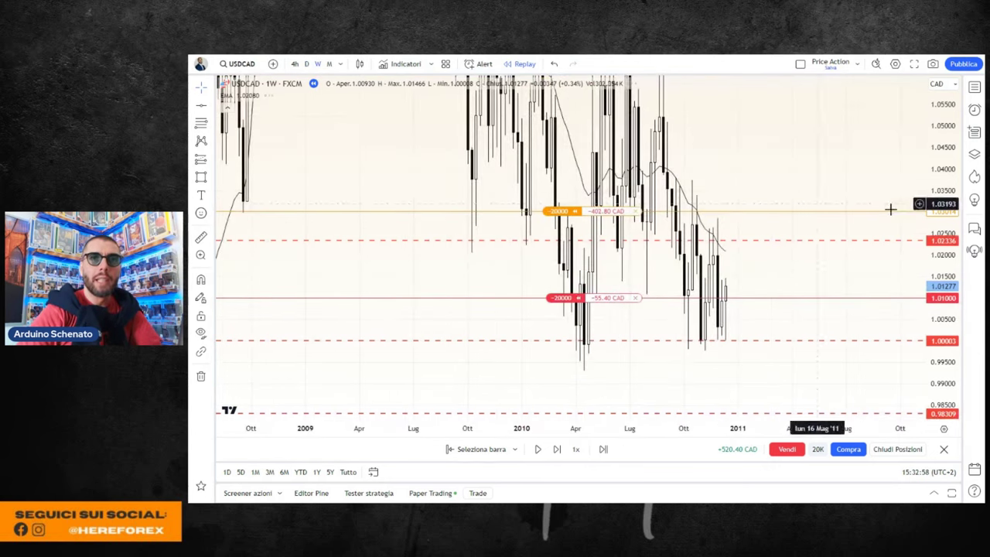
left_click_drag(945, 232, 949, 298)
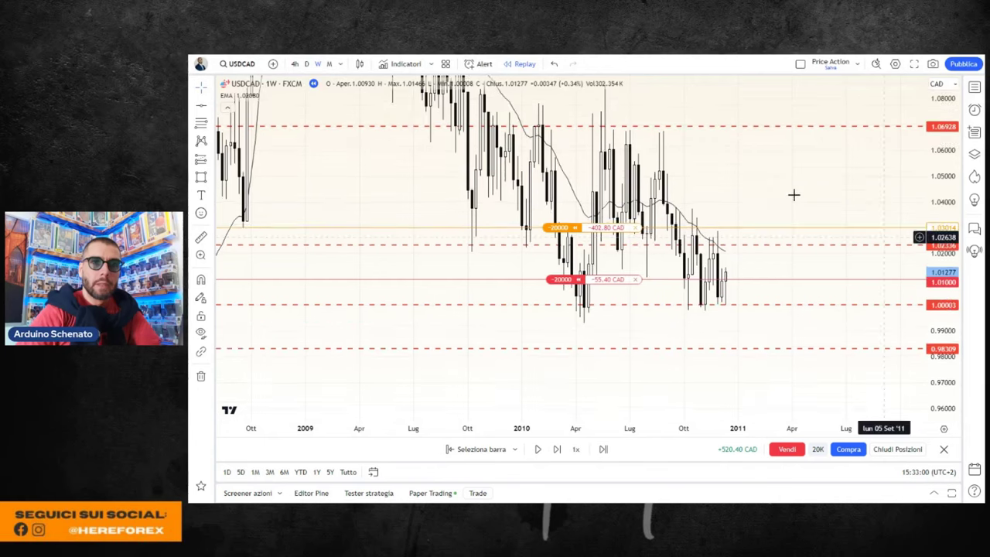
scroll(773, 178, "up", 3)
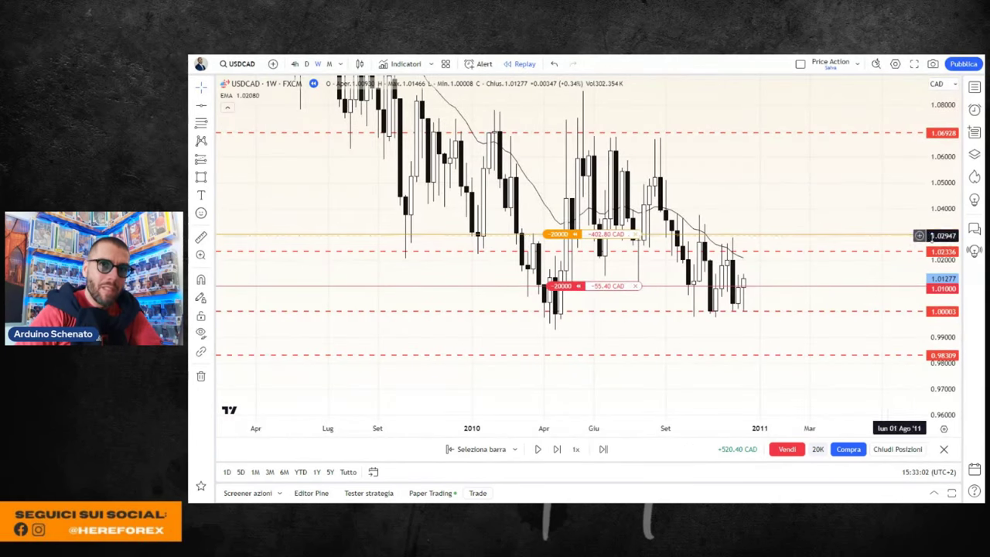
left_click_drag(806, 190, 719, 205)
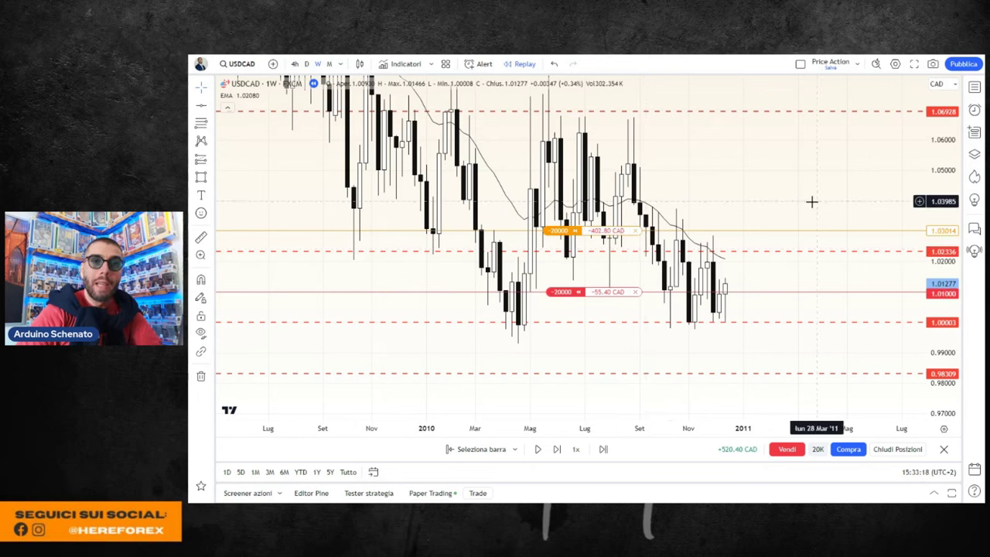
scroll(756, 190, "up", 2)
scroll(756, 189, "down", 2)
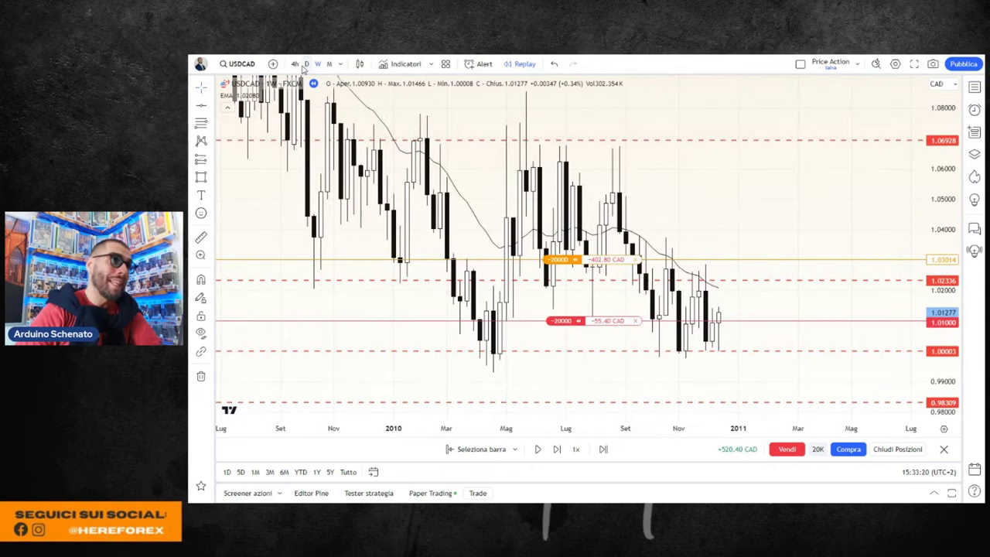
left_click(306, 64)
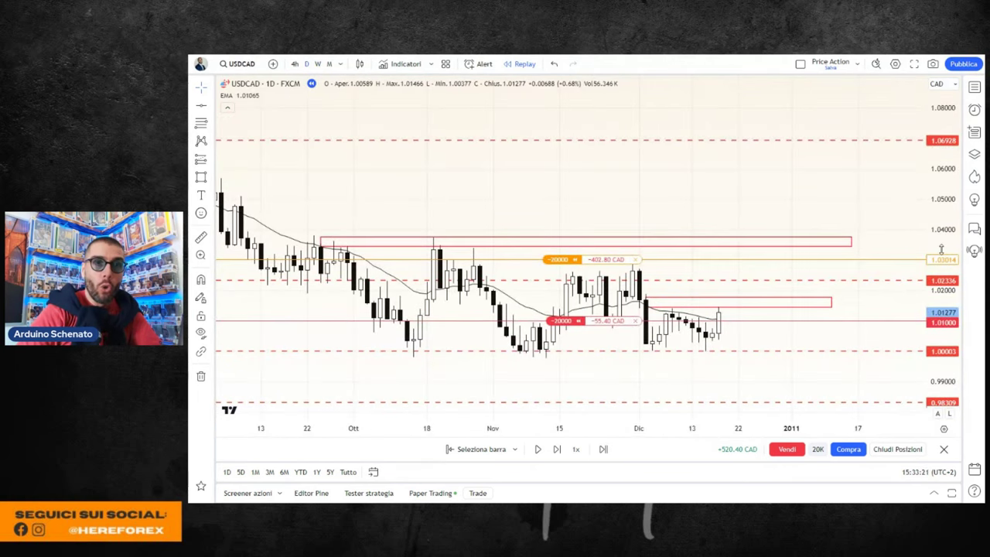
- Run the replay forward several bars to a 1.00964 close, short at +7.20 CAD
scroll(797, 248, "down", 1)
scroll(724, 257, "down", 1)
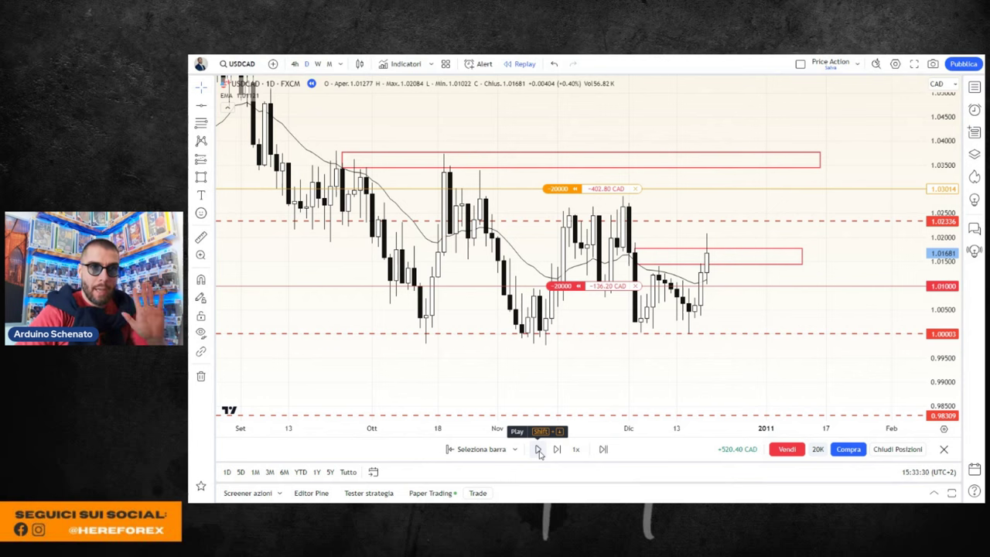
left_click(539, 449)
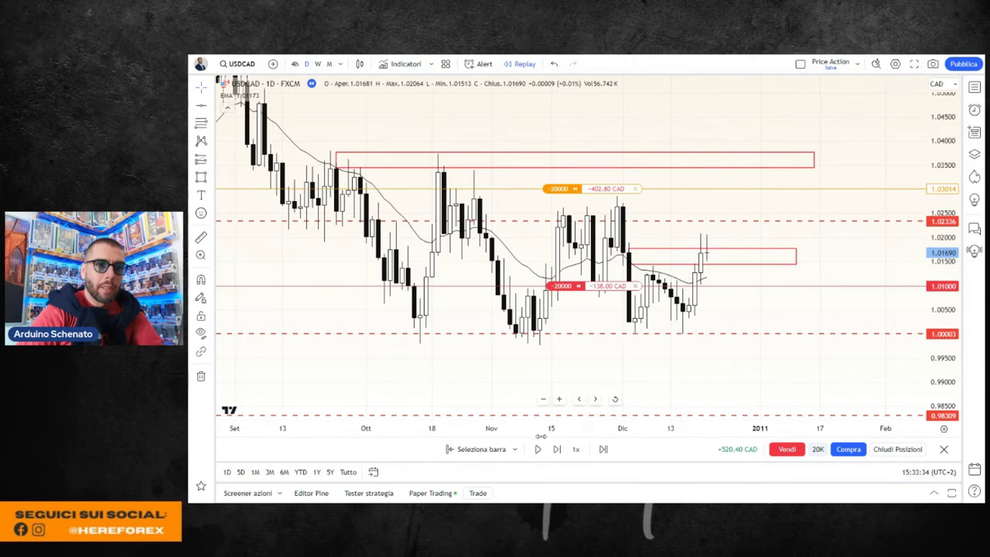
left_click(537, 450)
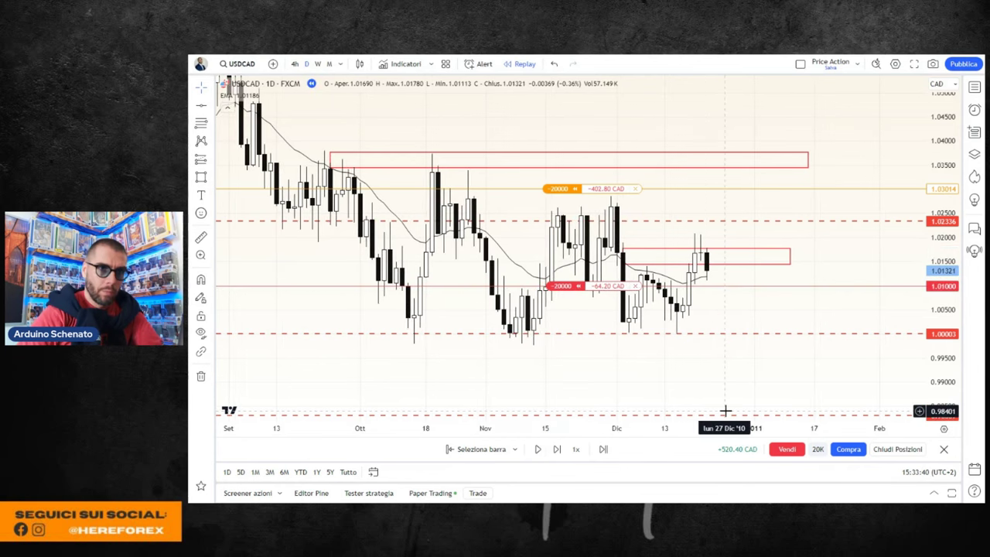
left_click(539, 450)
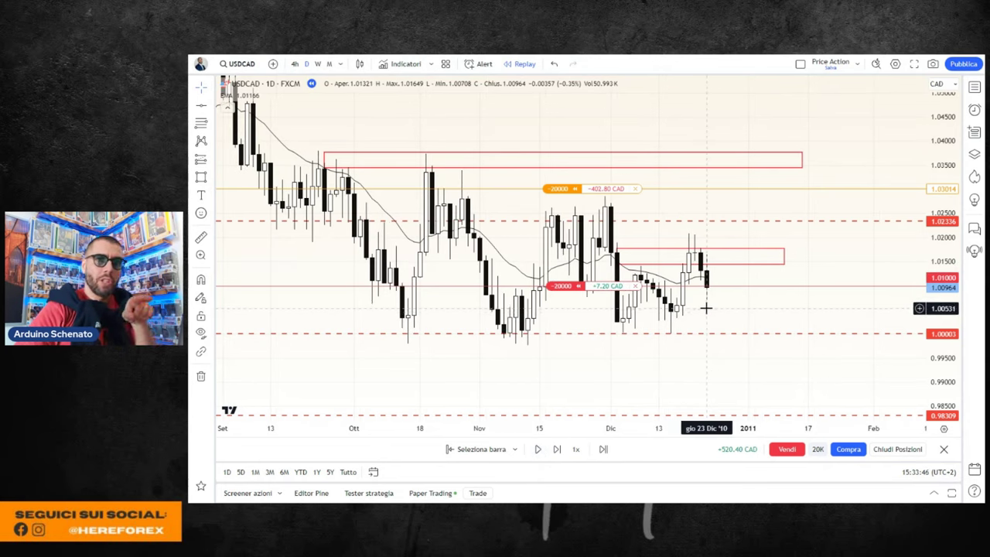
- Trail the short's stop-loss from 1.03014 down to 1.02226, just under the 1.02336 level
left_click_drag(610, 189, 611, 228)
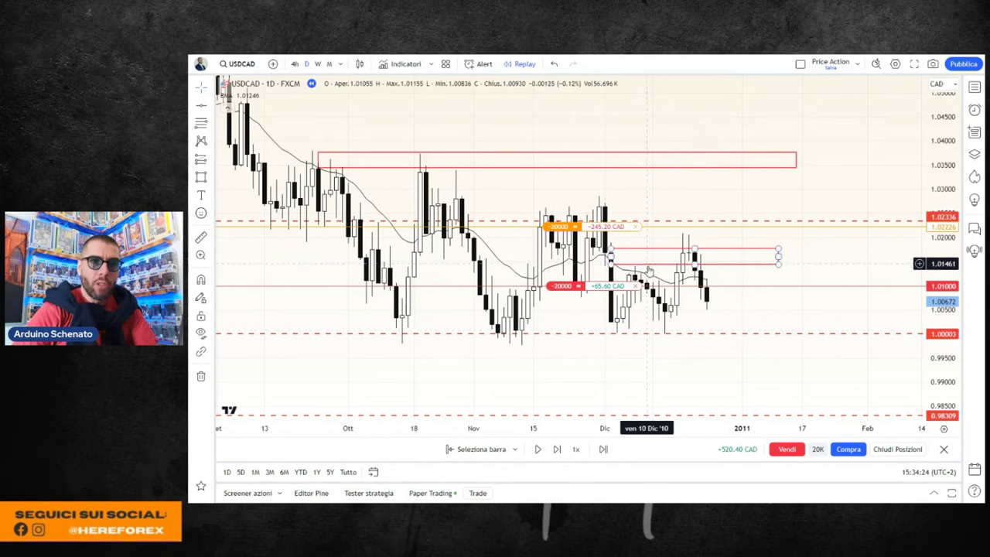
- Show USDCAD weekly candles zoomed in on the support/resistance lines and the open short
left_click(317, 64)
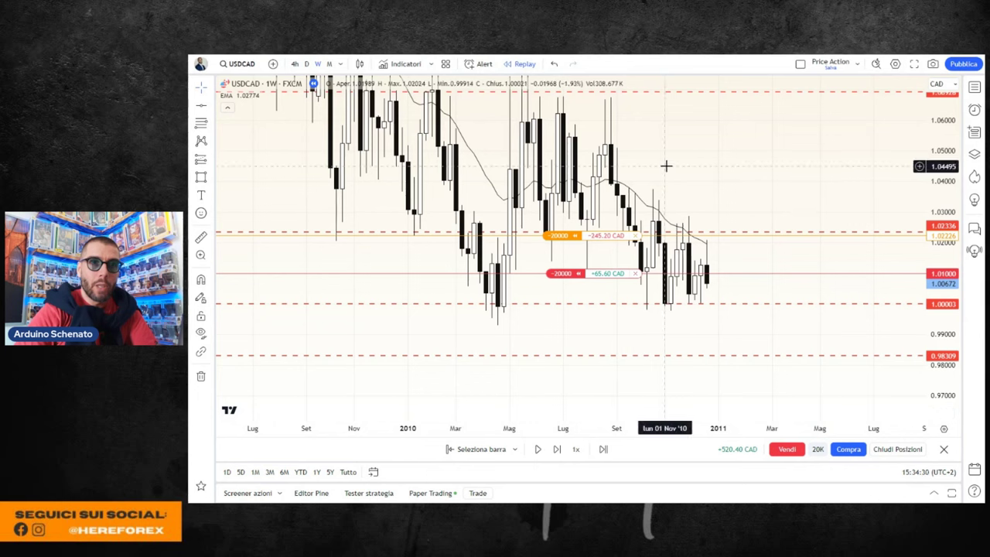
scroll(756, 182, "up", 1)
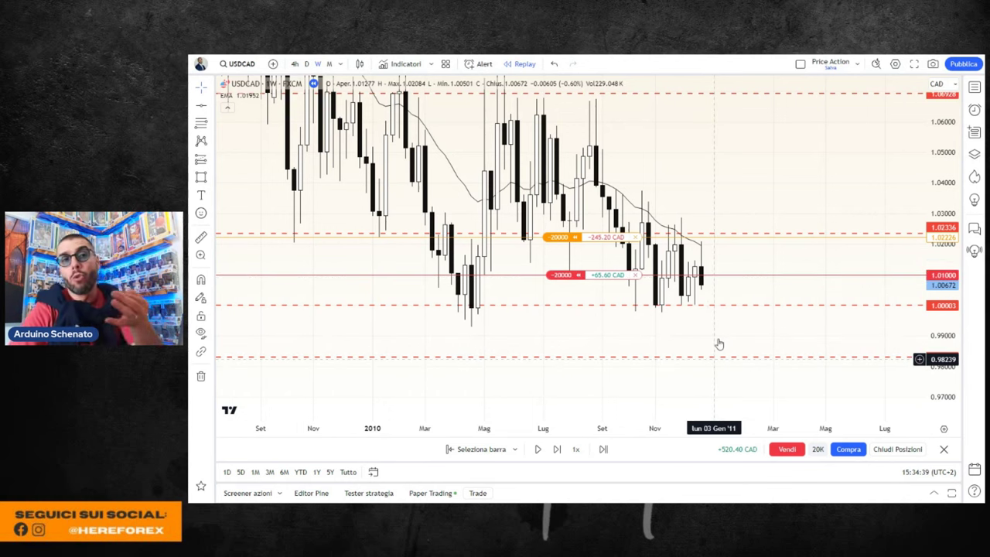
- Return to daily candles with a stretched price scale framing the recent bars
left_click(306, 64)
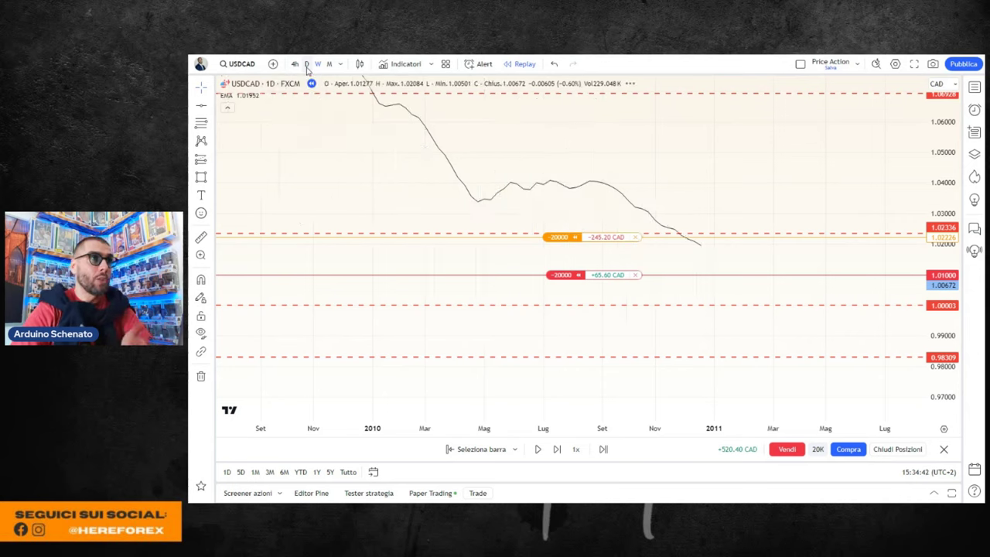
left_click_drag(925, 215, 931, 113)
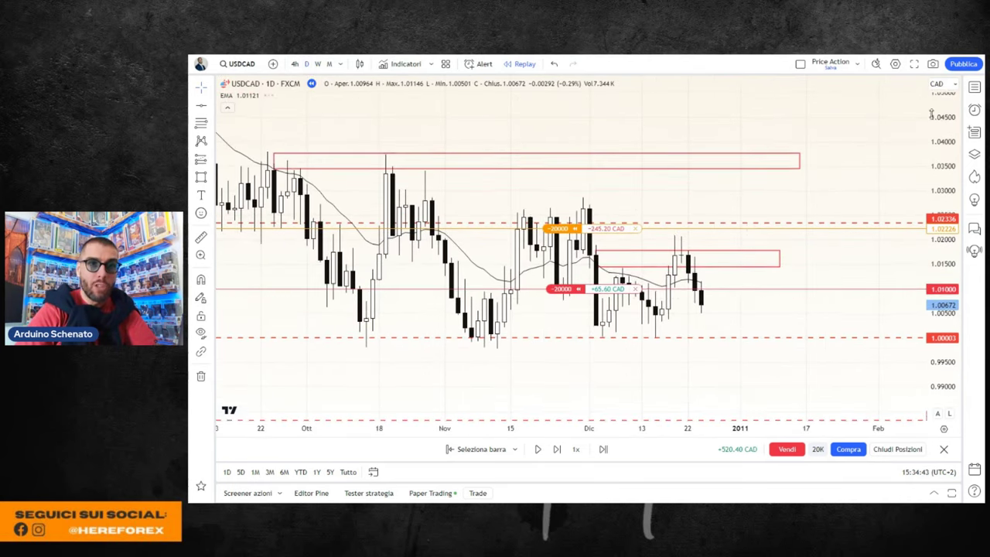
scroll(788, 260, "down", 1)
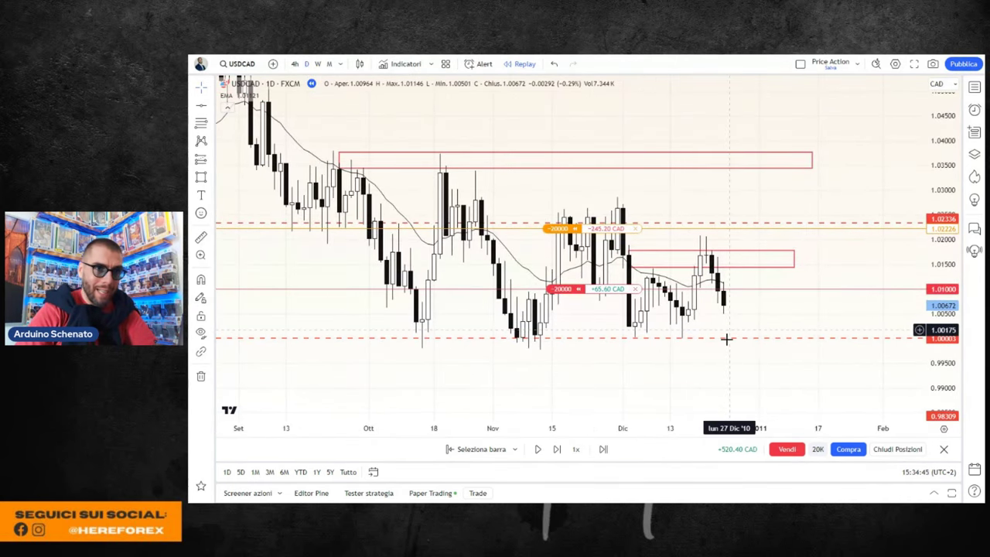
left_click_drag(726, 338, 703, 341)
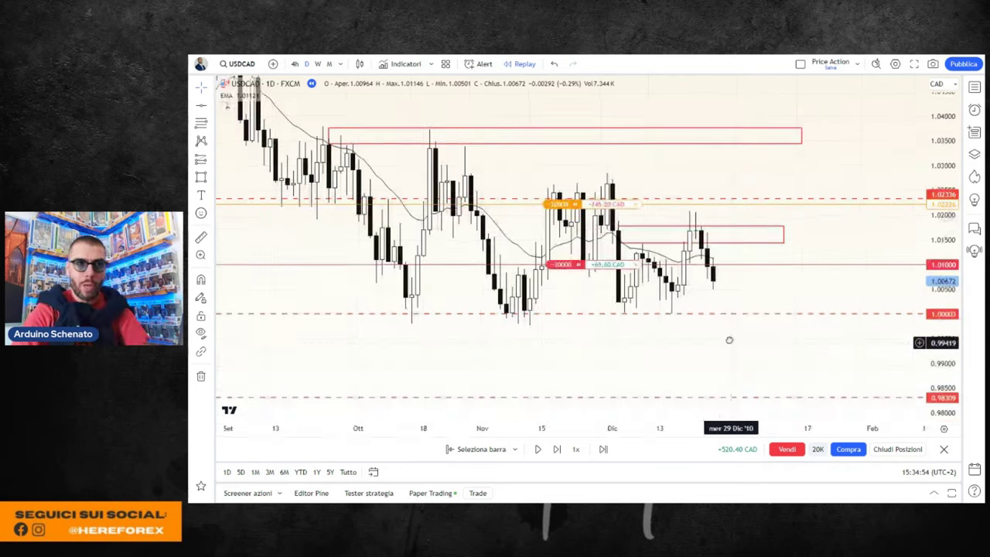
- Pause the replay and trail the short's stop order down to 1.01466
left_click_drag(735, 384, 729, 338)
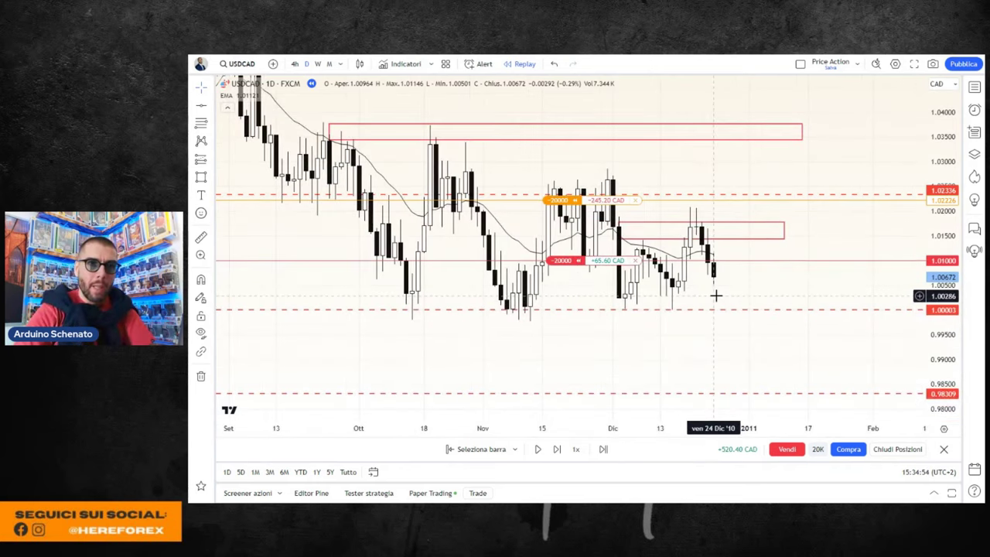
left_click(537, 450)
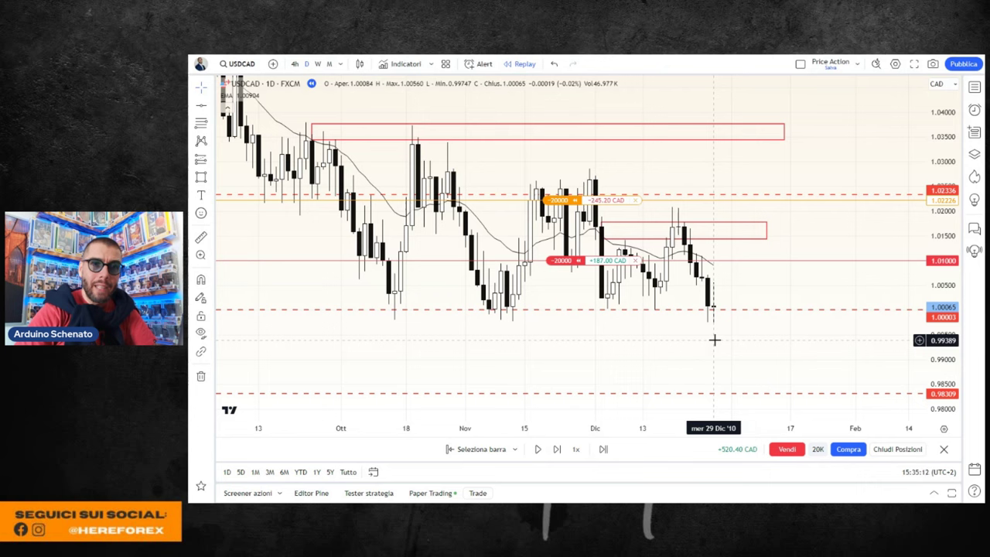
left_click_drag(588, 199, 586, 263)
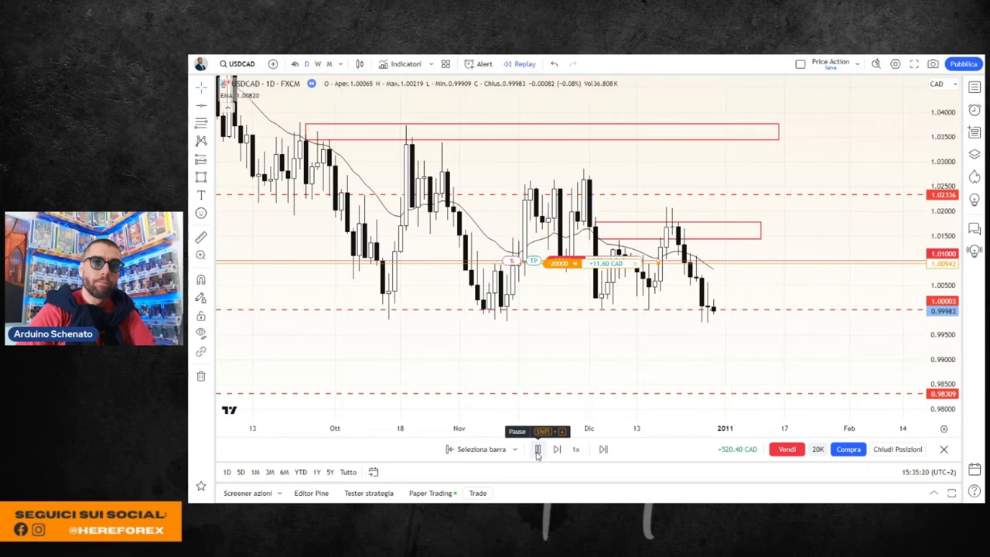
- Advance the replay two daily bars to a 0.99469 close below the 1.00003 support
left_click(537, 449)
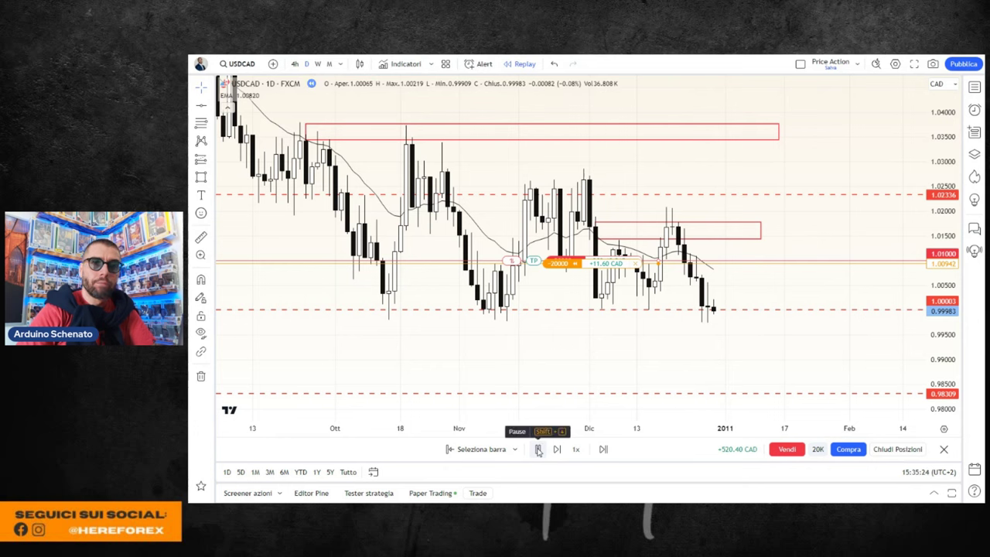
left_click(537, 450)
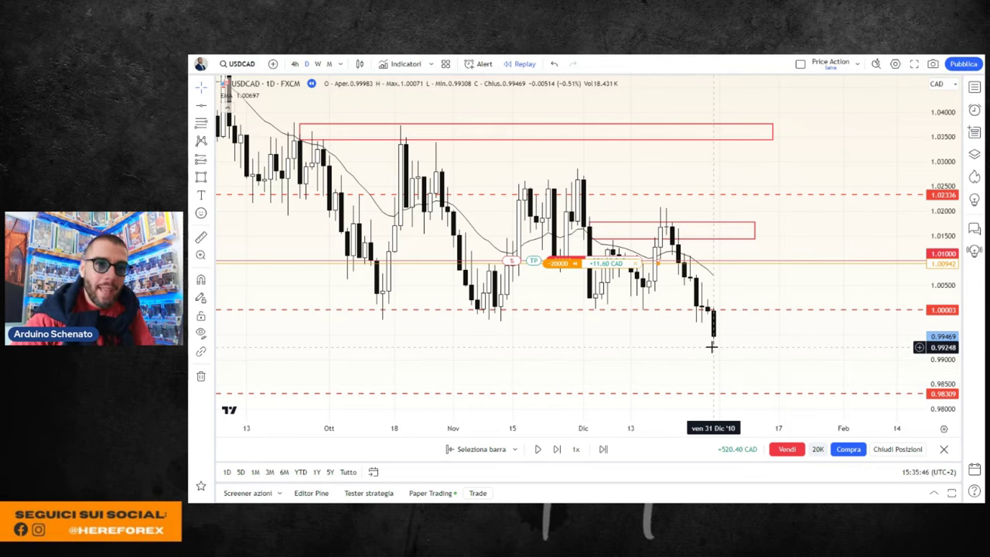
scroll(696, 344, "down", 2)
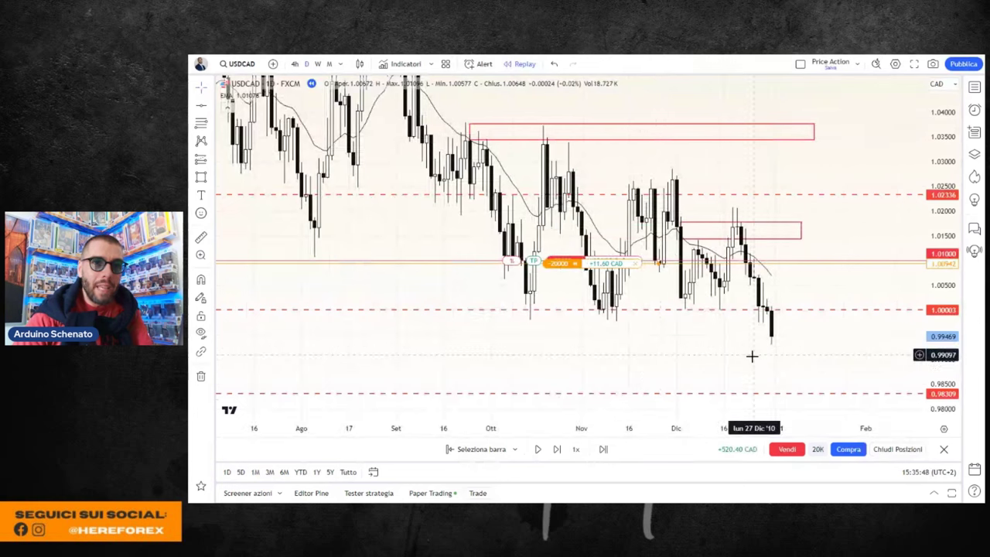
- View weekly candles framing the 1.00003 and 0.98309 supports against years of history
left_click(317, 65)
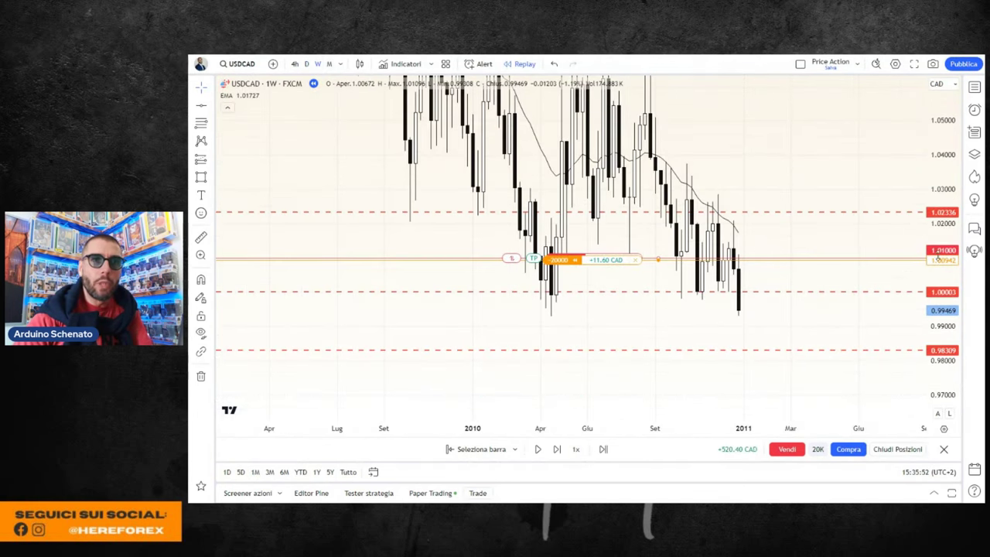
left_click_drag(694, 321, 696, 333)
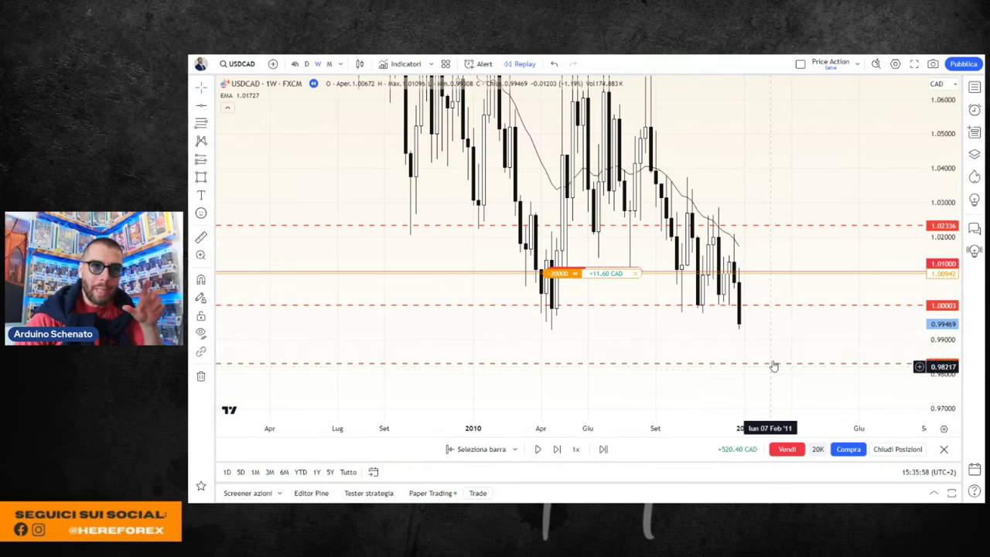
scroll(679, 338, "down", 3)
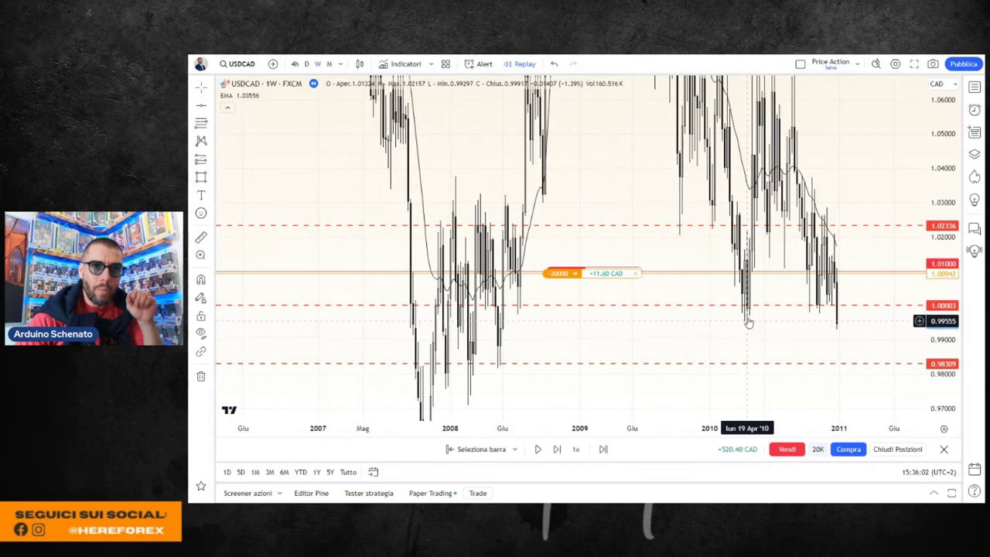
scroll(730, 330, "up", 3)
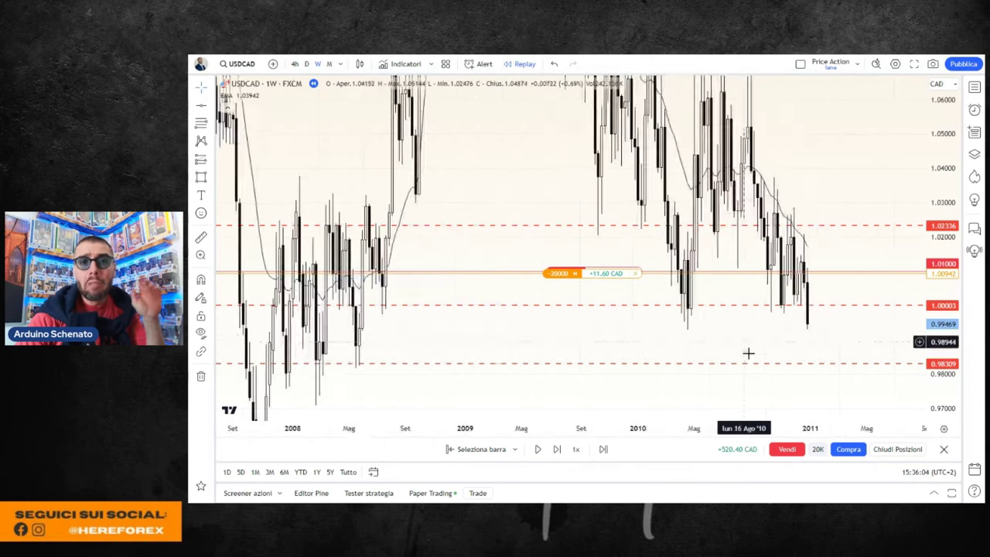
scroll(747, 349, "up", 3)
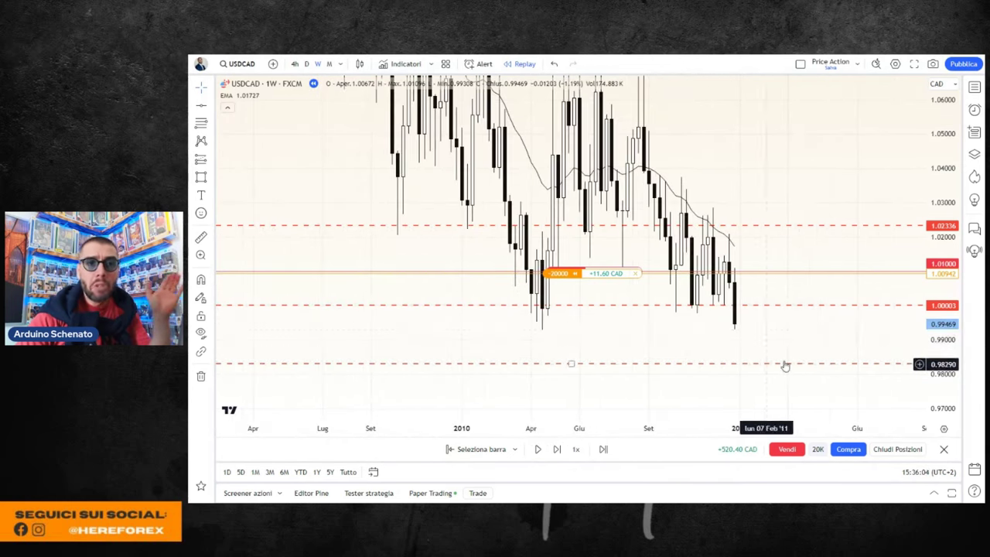
- Switch back to daily candles and pan to the latest bars at lower prices
left_click(306, 65)
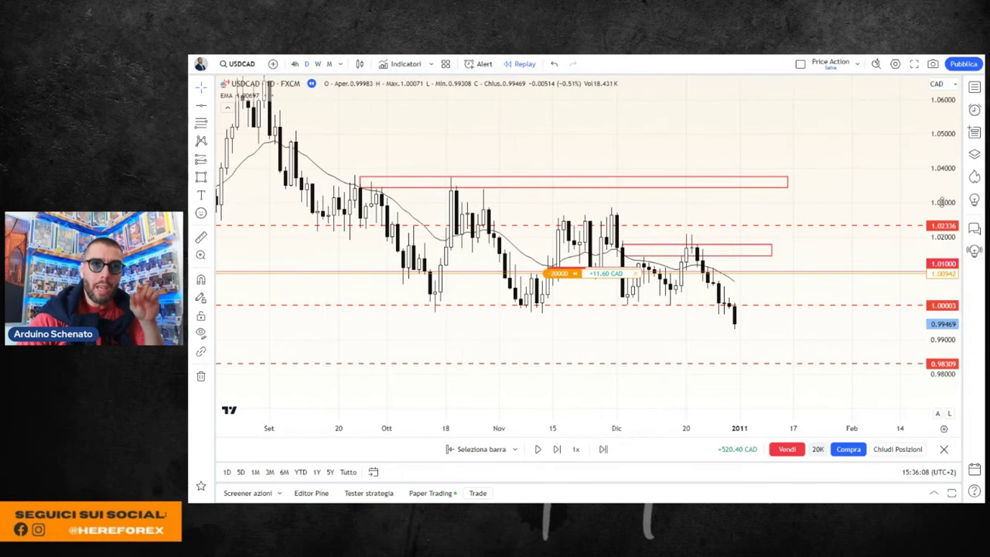
left_click_drag(611, 381, 606, 315)
scroll(740, 322, "down", 2)
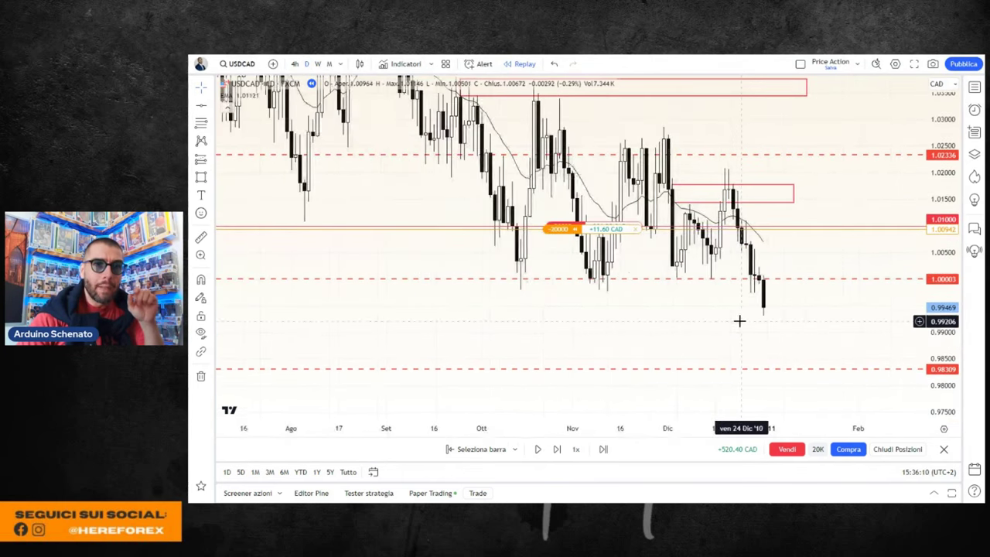
left_click_drag(703, 316, 674, 315)
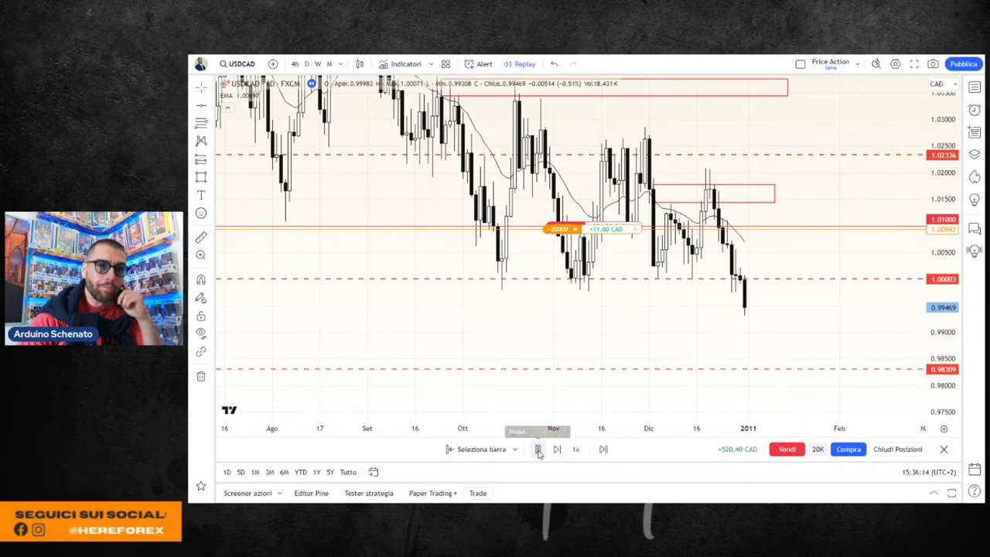
- Advance one more bar, then close the short by buying 20000 at 0.99363 for +847.80 CAD
left_click(538, 450)
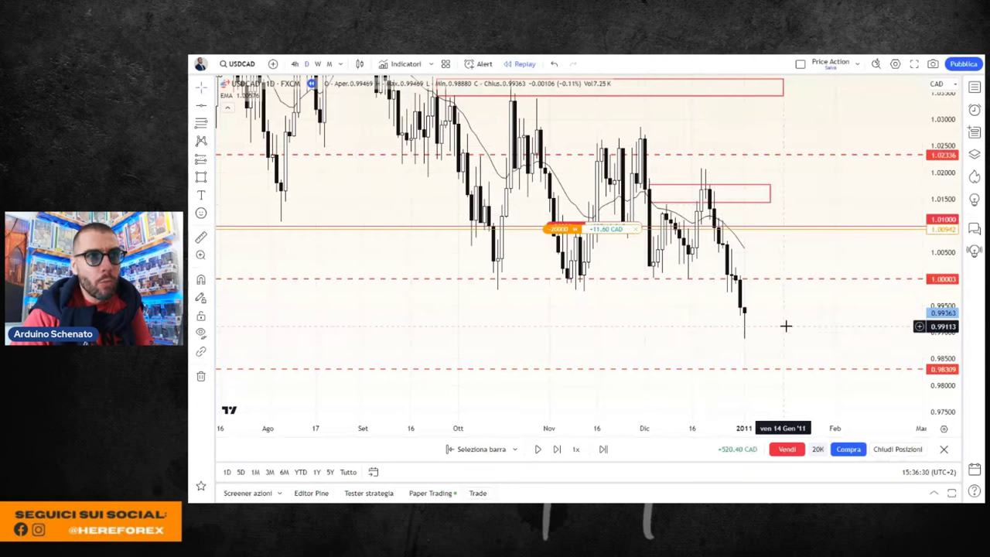
scroll(785, 317, "up", 3)
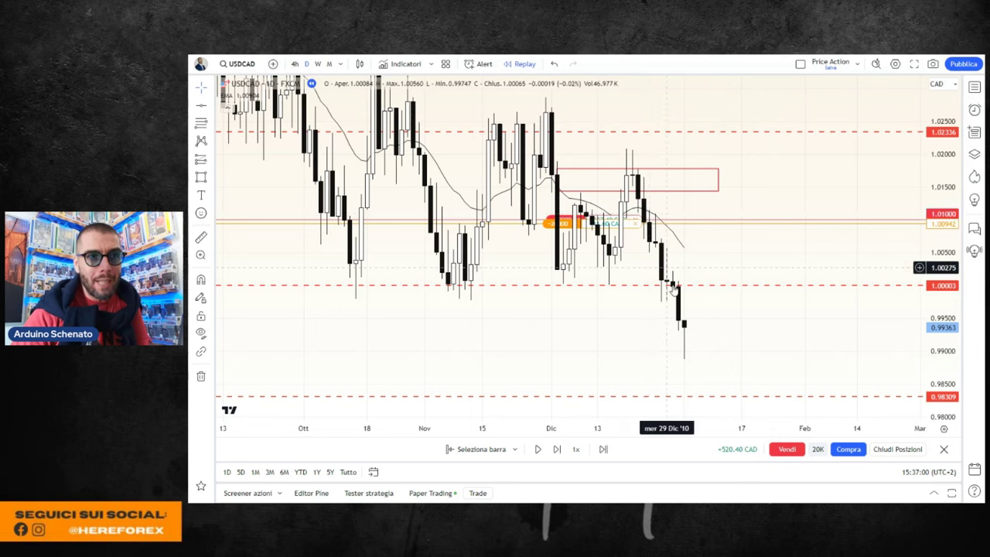
left_click(897, 449)
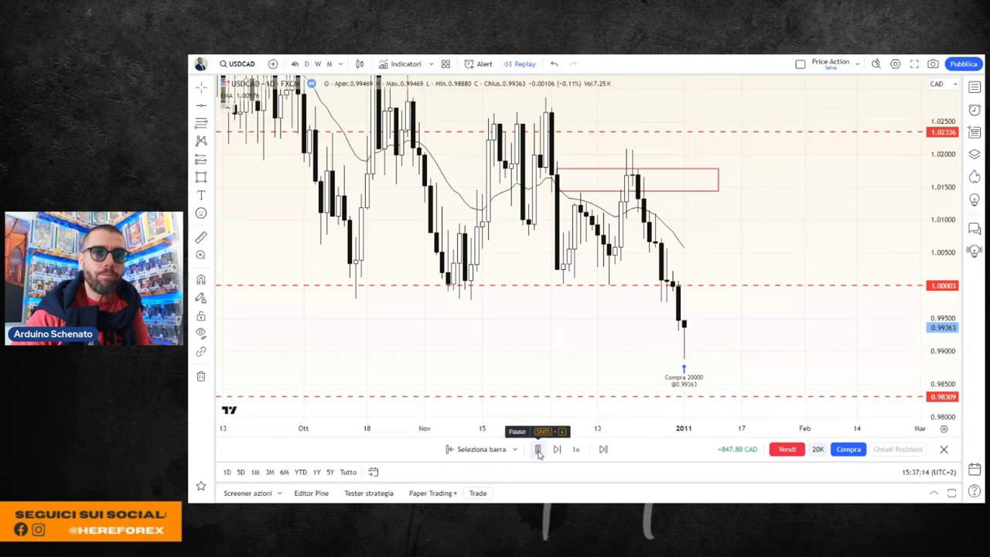
- Replay four more daily bars past the exit, reaching a bearish 0.99183 close
left_click(538, 450)
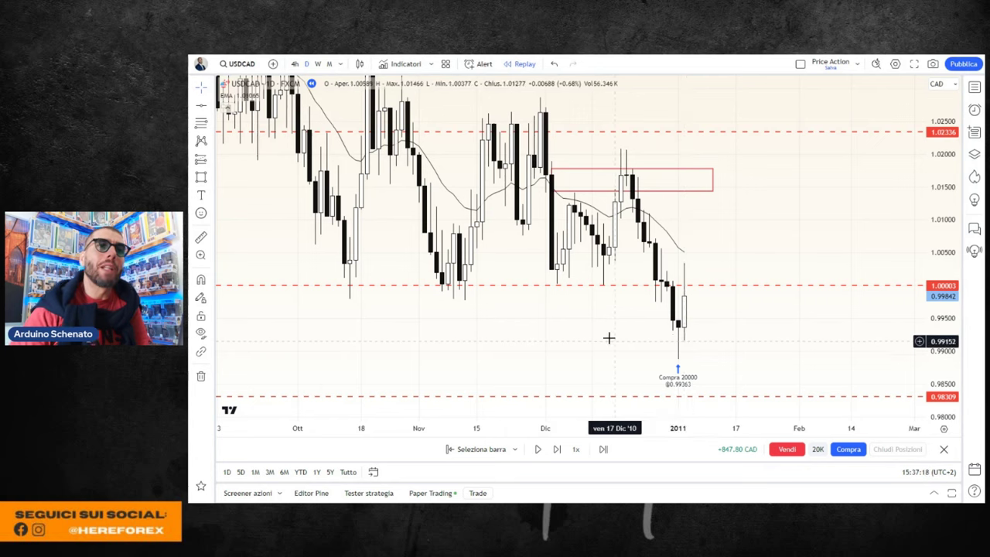
scroll(614, 364, "left", 3)
scroll(599, 325, "left", 1)
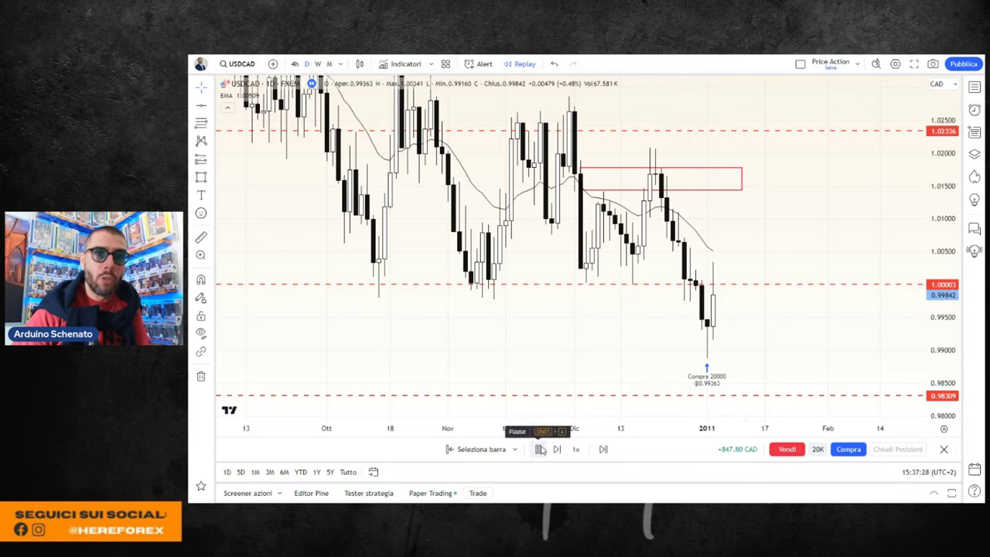
left_click(540, 449)
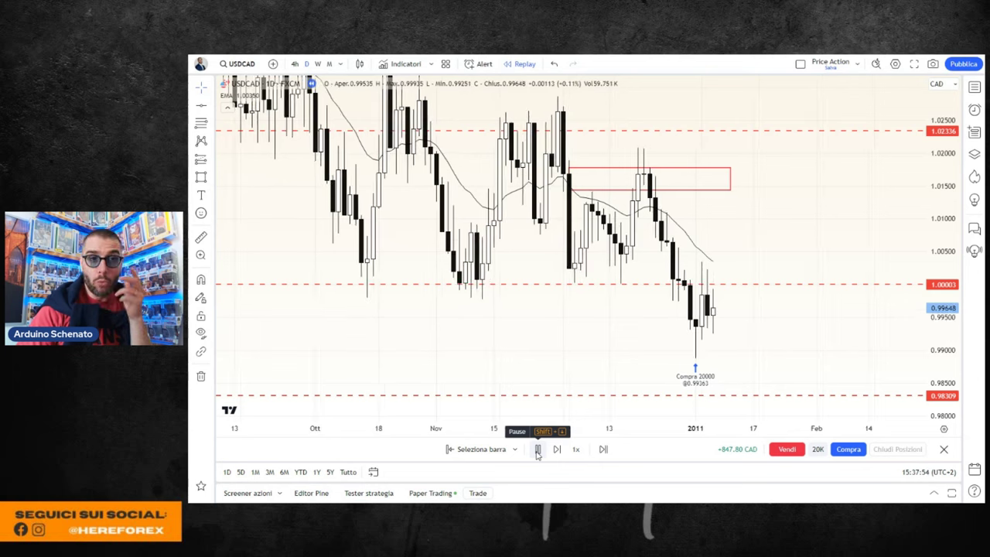
left_click(537, 450)
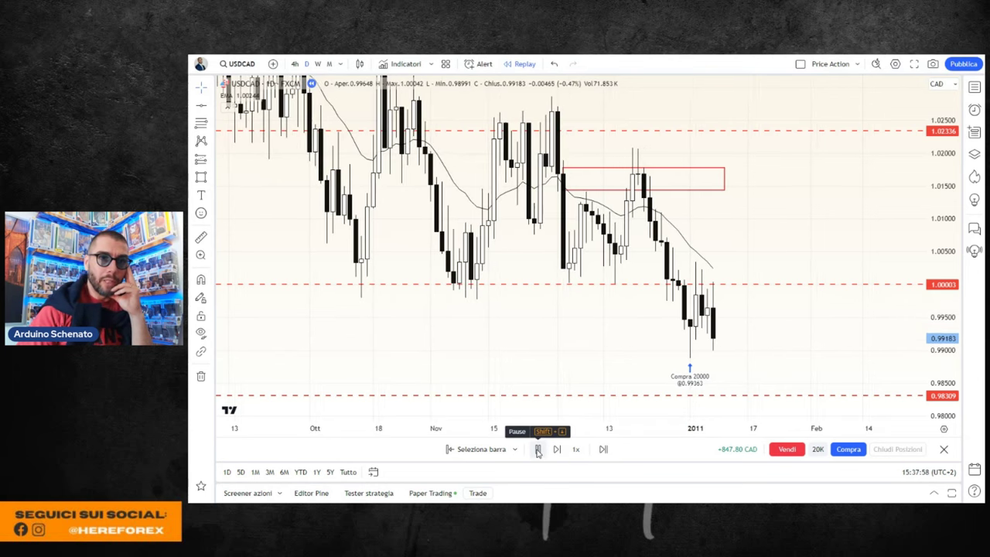
left_click(537, 450)
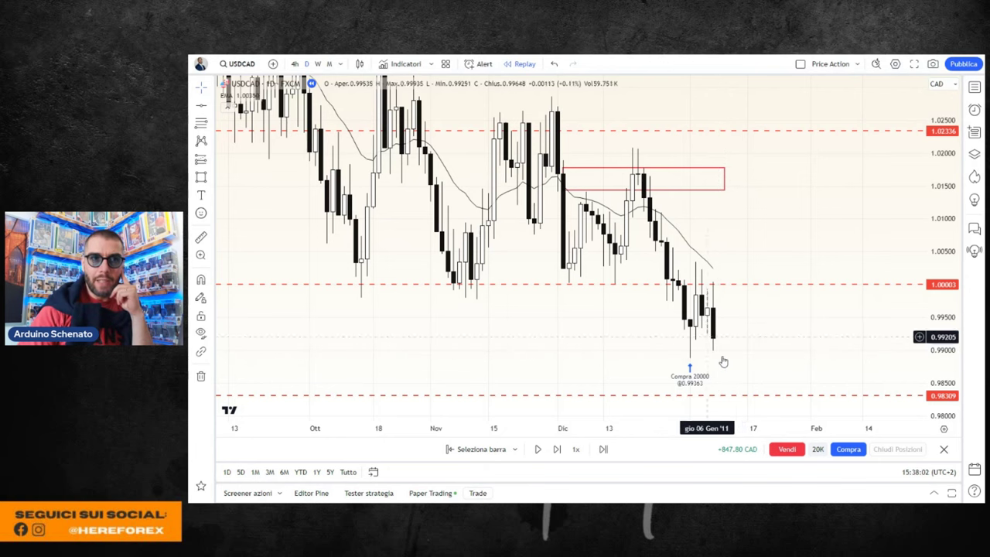
- View weekly candles with a compressed price scale showing a wider range
left_click(317, 64)
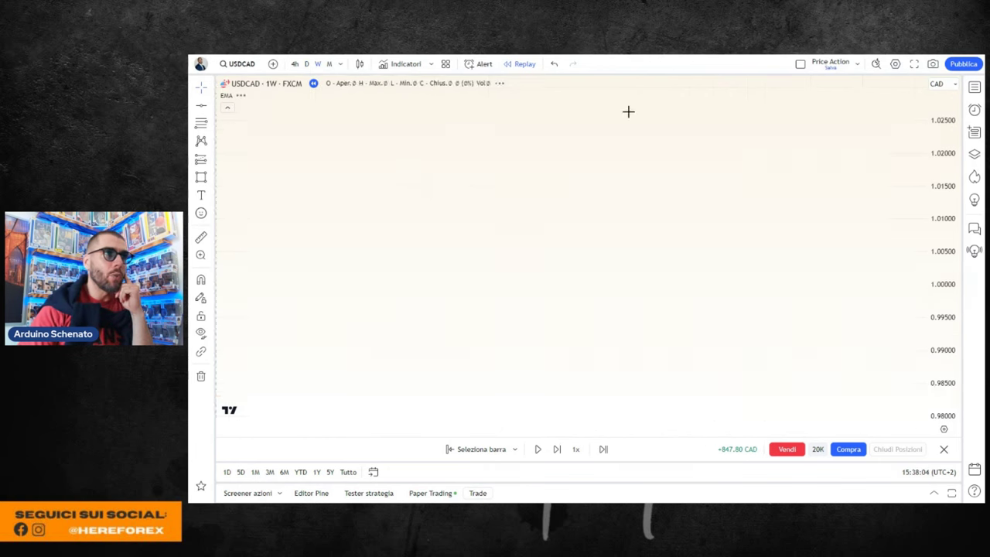
left_click_drag(939, 168, 940, 216)
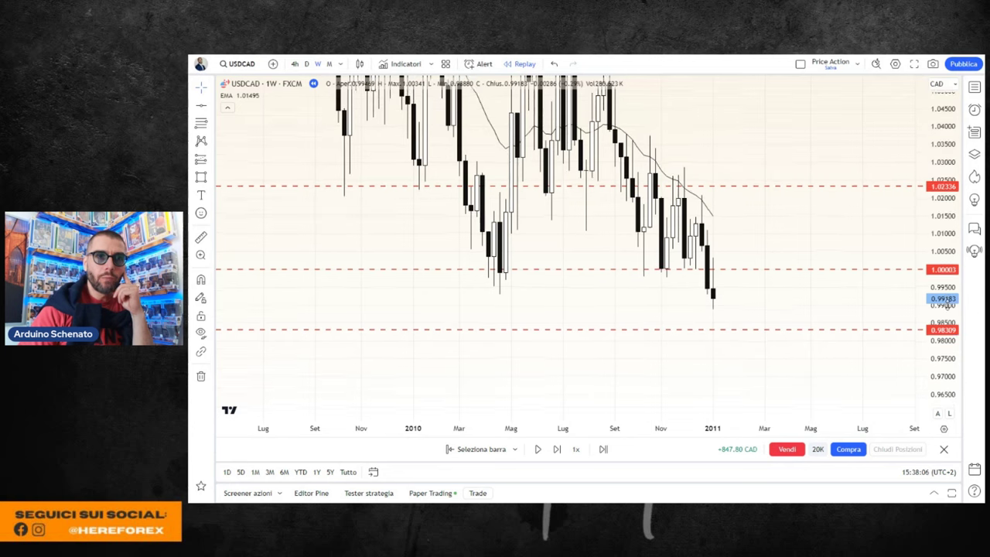
scroll(800, 222, "down", 3)
scroll(804, 228, "down", 2)
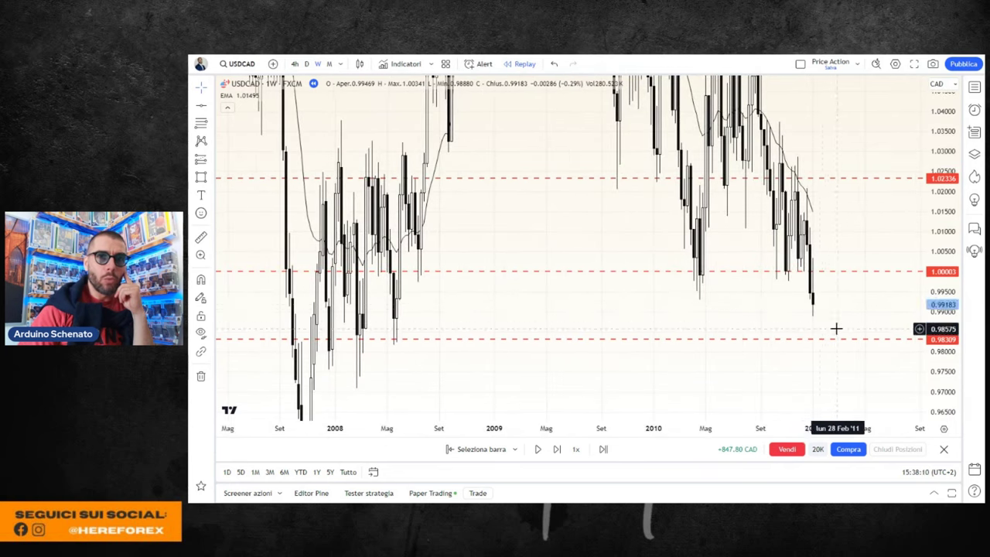
scroll(658, 254, "up", 2)
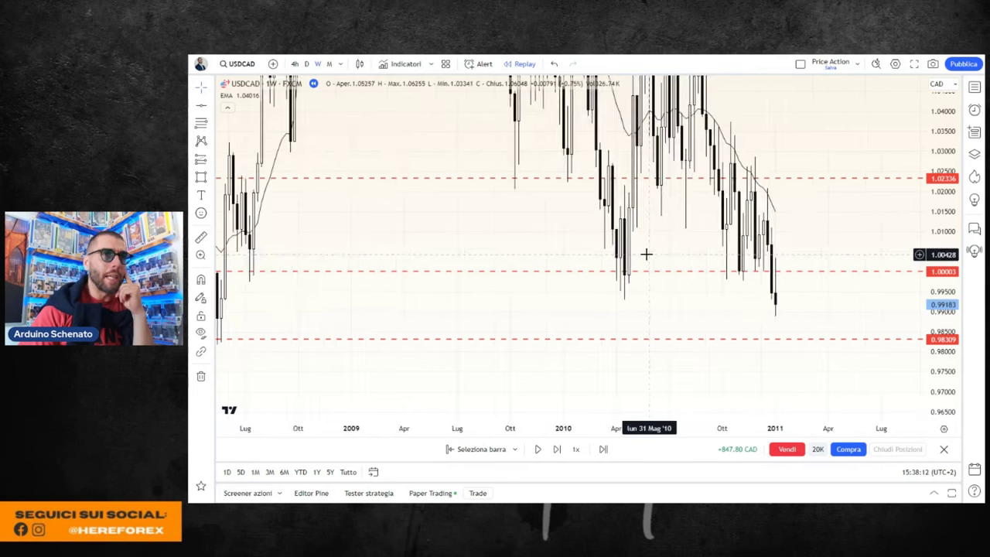
scroll(645, 254, "up", 1)
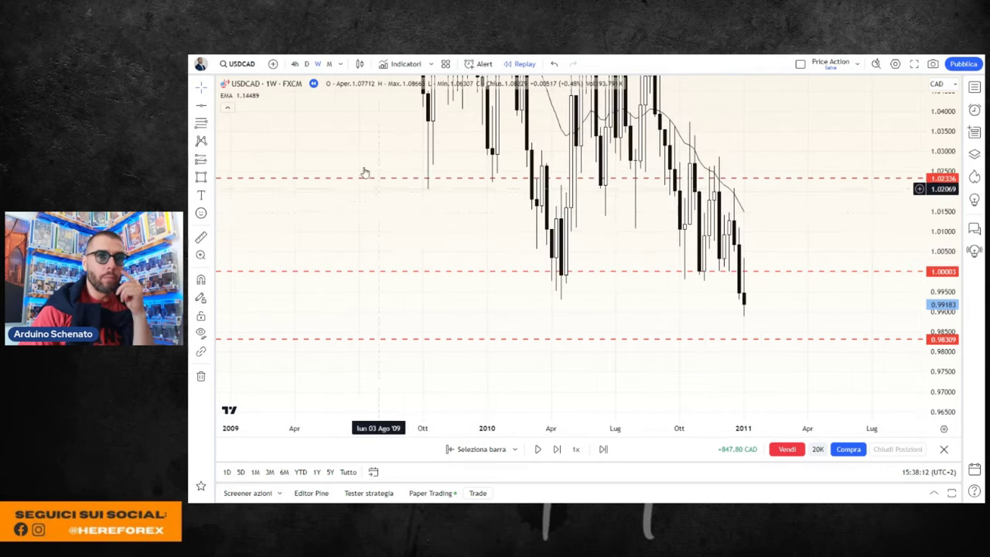
- Return to daily candles, pan to the latest bars and replay one new candle
left_click(307, 66)
left_click_drag(846, 237, 826, 245)
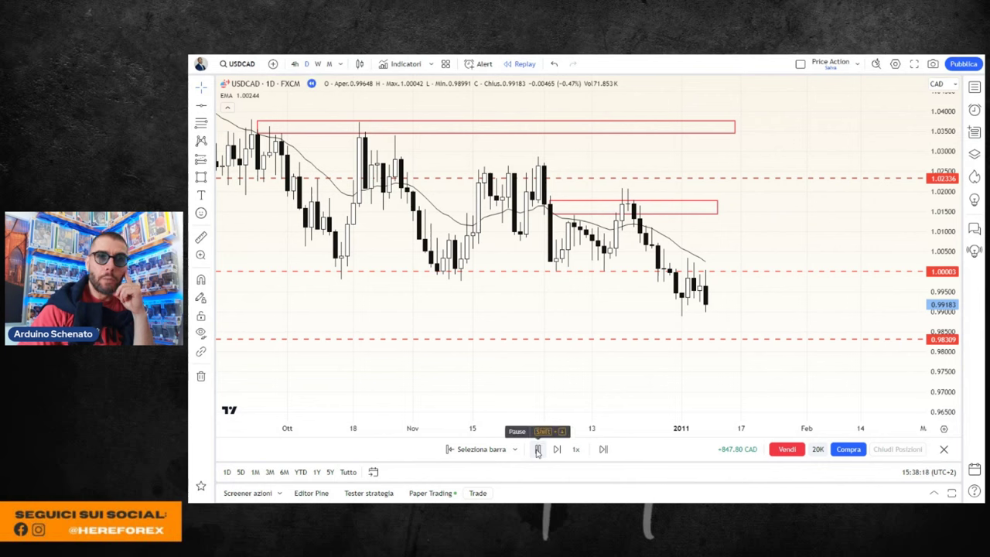
left_click(537, 448)
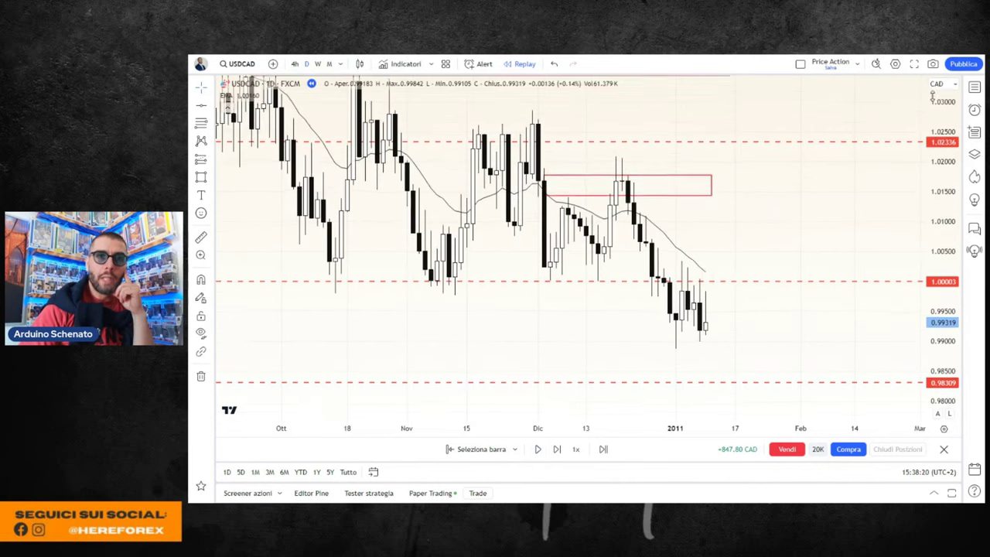
scroll(720, 230, "up", 2)
mouse_move(537, 449)
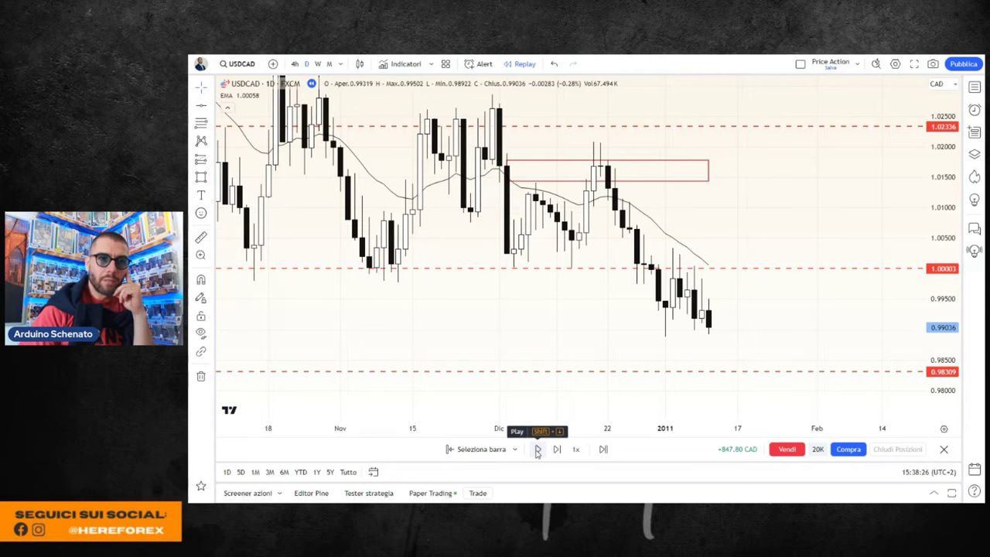
- Replay several more daily candles toward the 0.98309 support, ending at a 0.98930 close
left_click(537, 449)
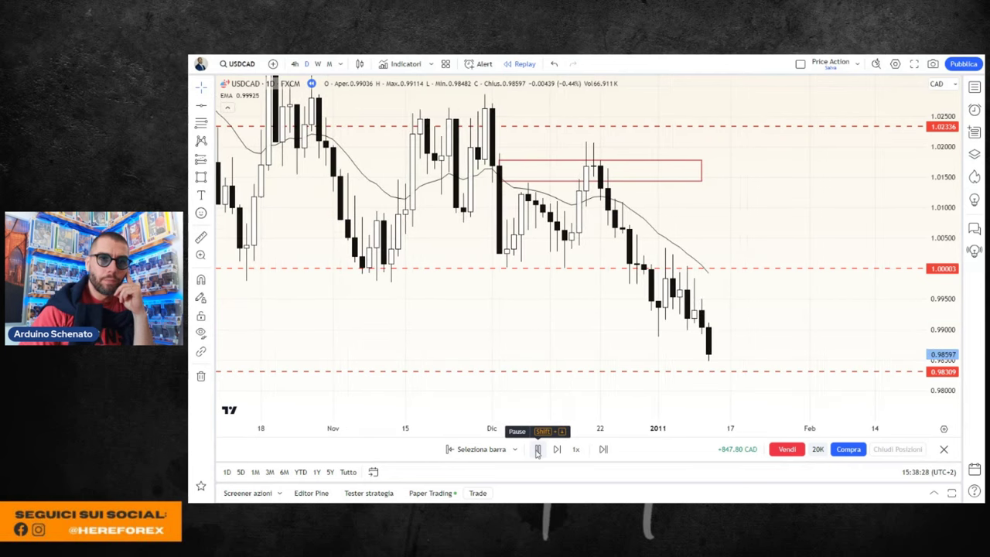
left_click(538, 449)
left_click(536, 449)
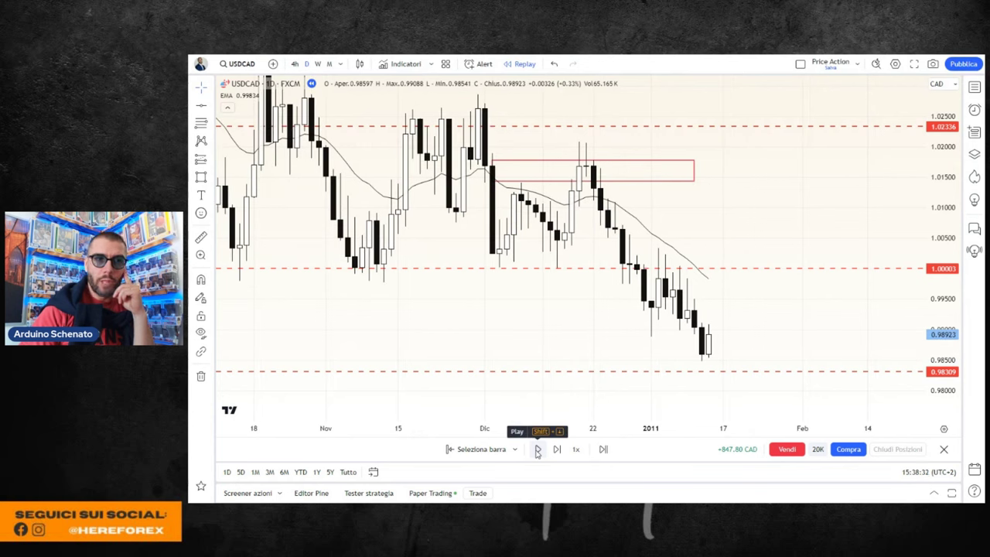
left_click(538, 449)
left_click(537, 449)
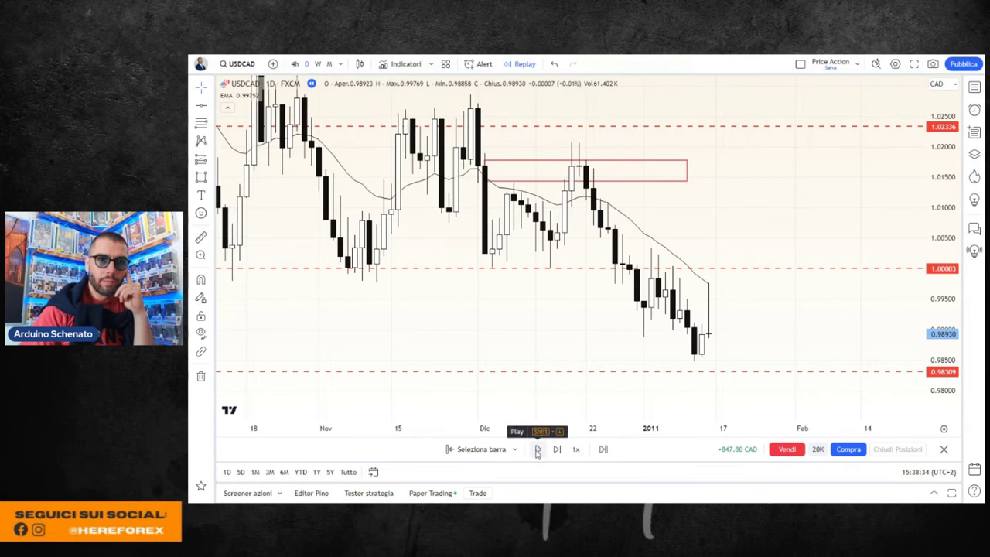
scroll(708, 356, "up", 2)
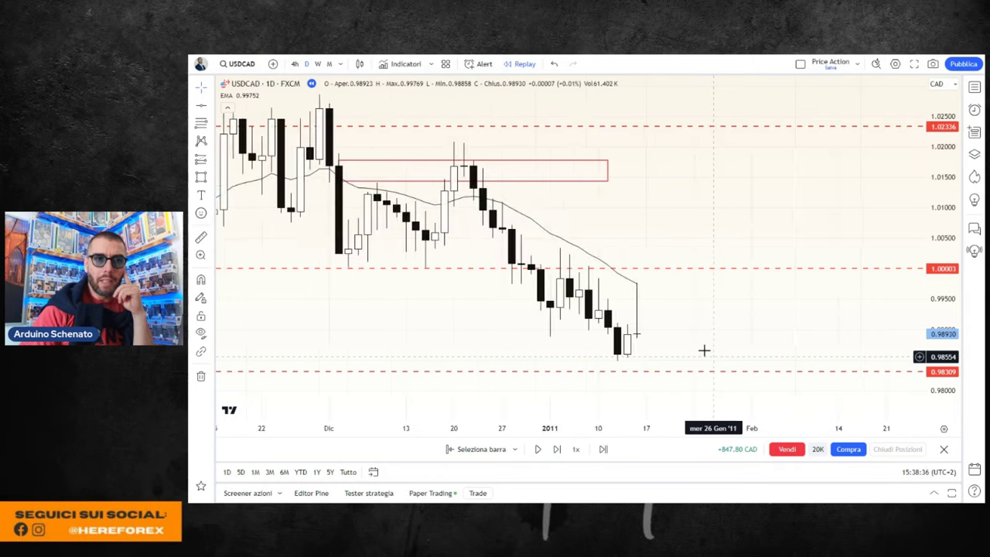
left_click_drag(702, 348, 811, 331)
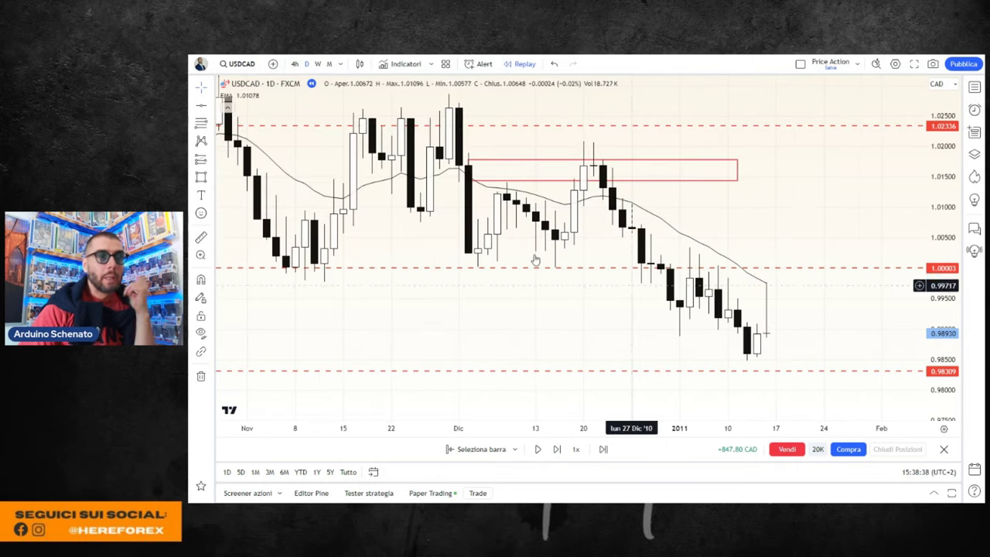
- On weekly candles, zoom in and clear the blue sketched scenario from the chart
left_click(317, 64)
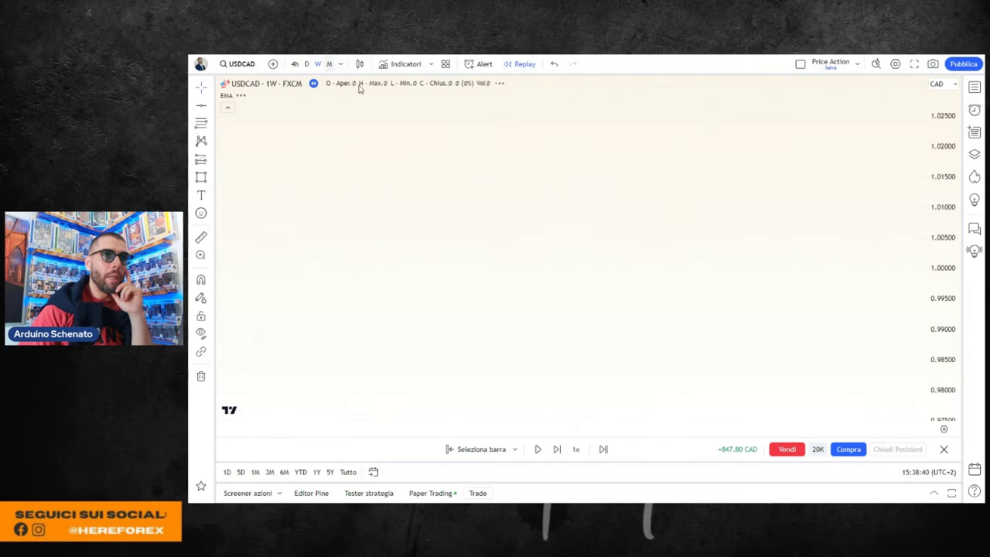
scroll(840, 323, "down", 2)
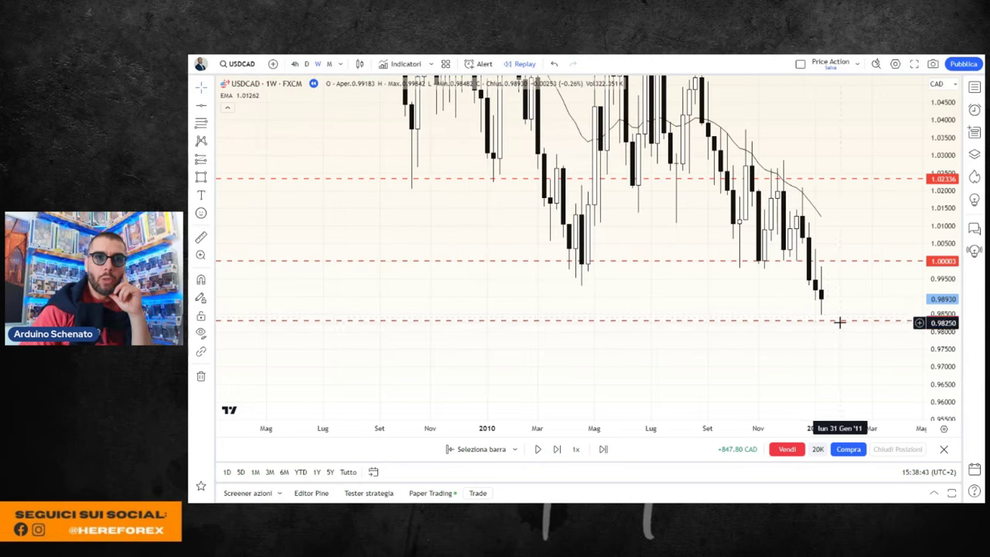
scroll(815, 313, "up", 2)
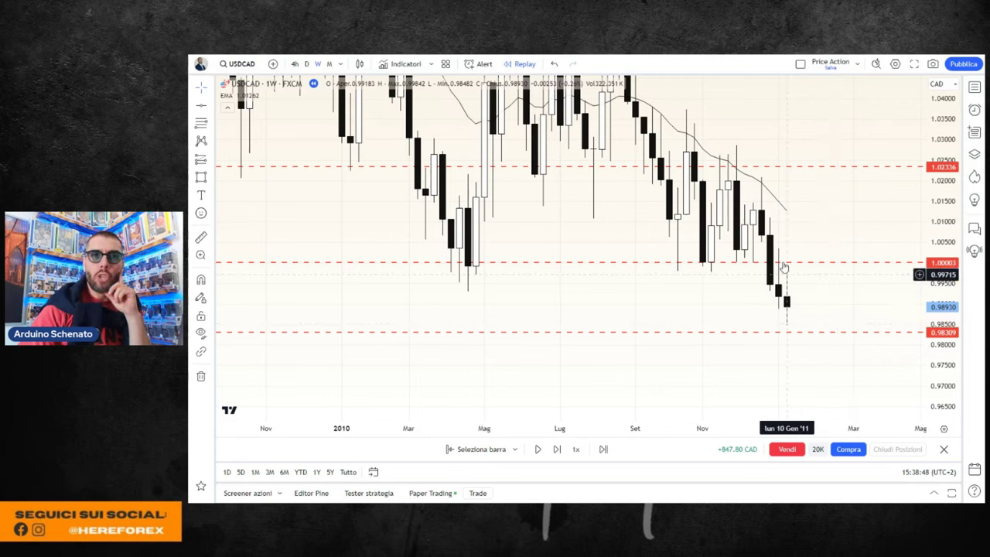
scroll(828, 212, "up", 1)
scroll(828, 211, "up", 1)
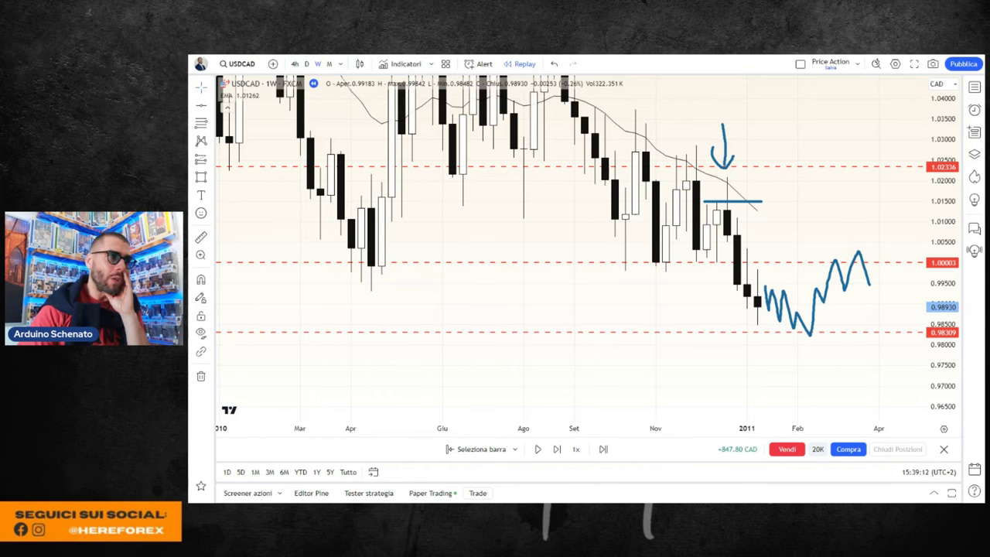
key("e")
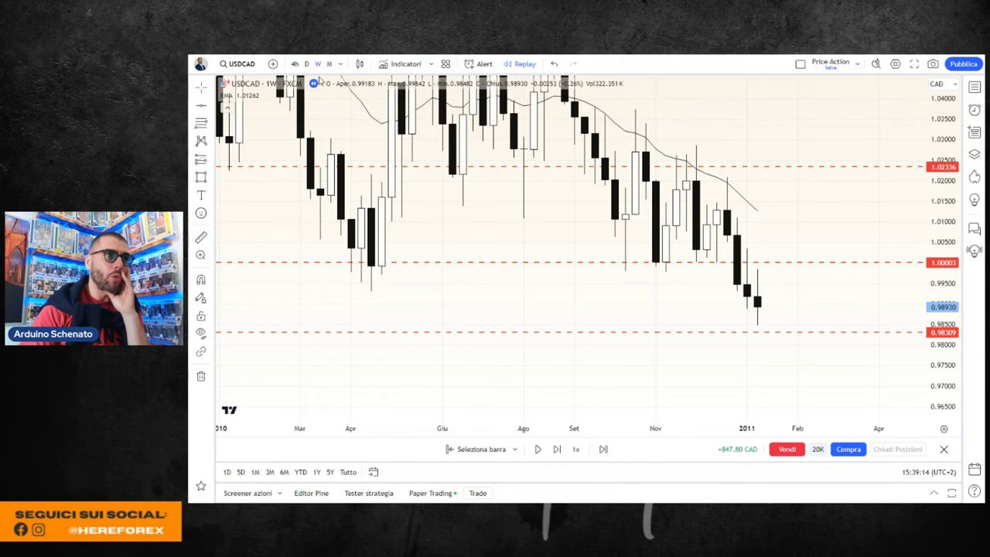
- On daily candles, replay the rebound to a 0.99502 close and frame the candles
left_click(306, 63)
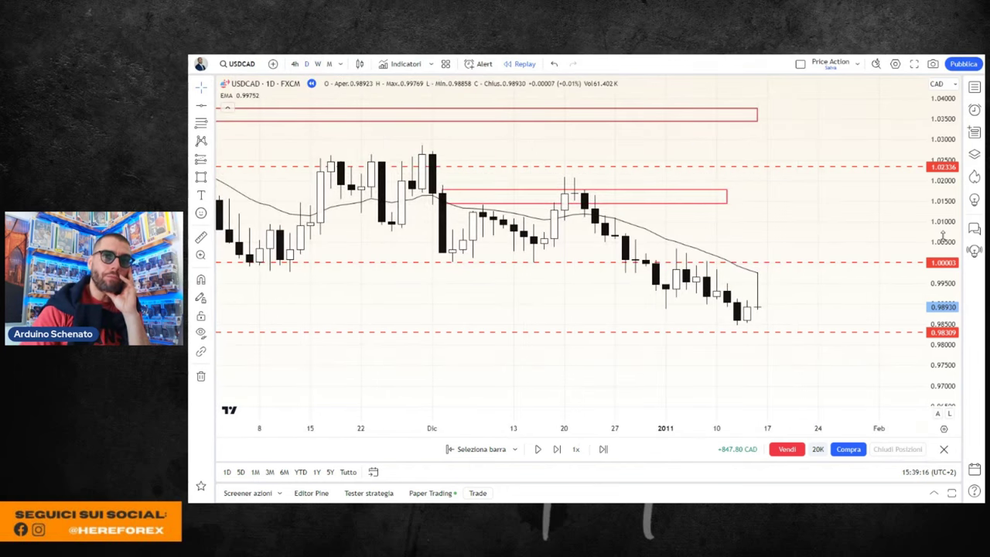
left_click_drag(941, 233, 934, 117)
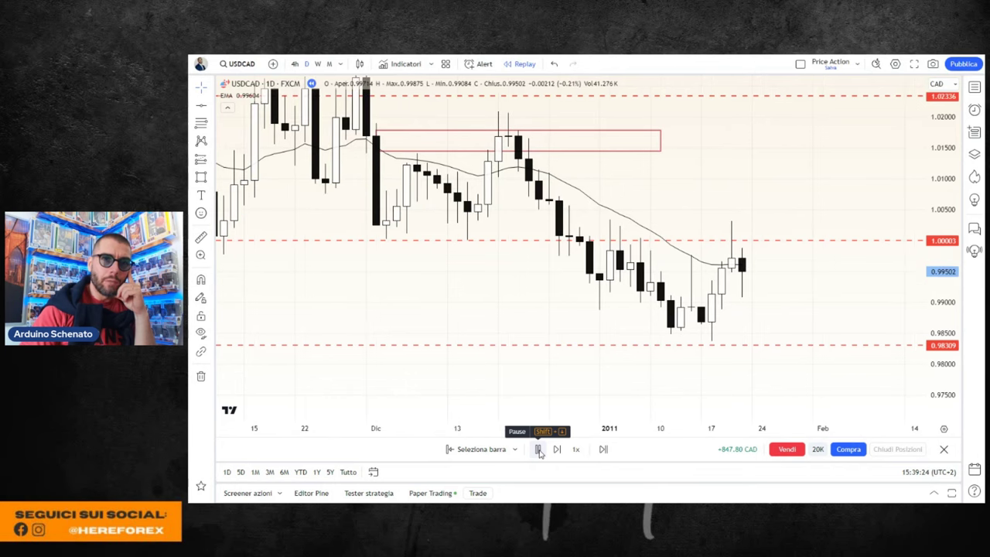
left_click(539, 449)
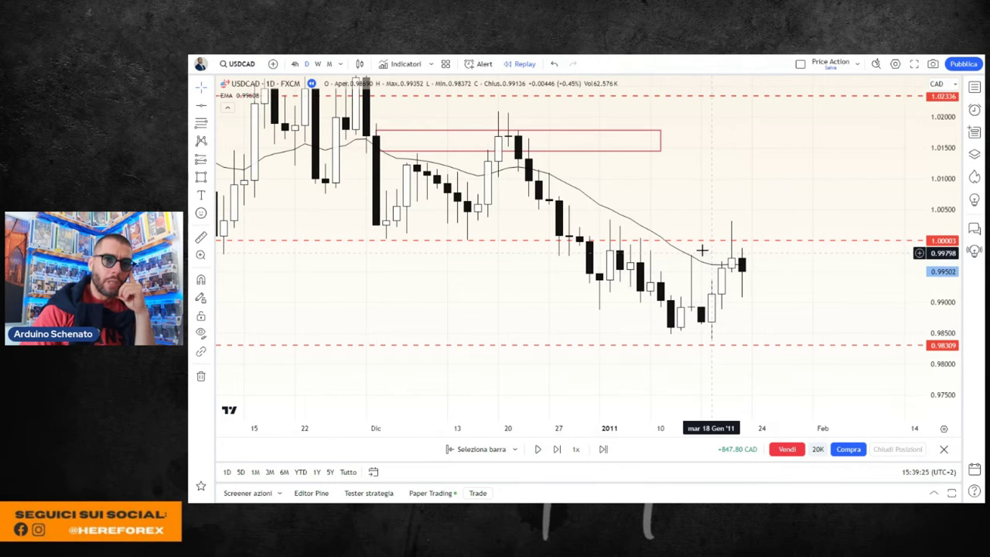
scroll(765, 319, "down", 2)
left_click_drag(830, 297, 822, 324)
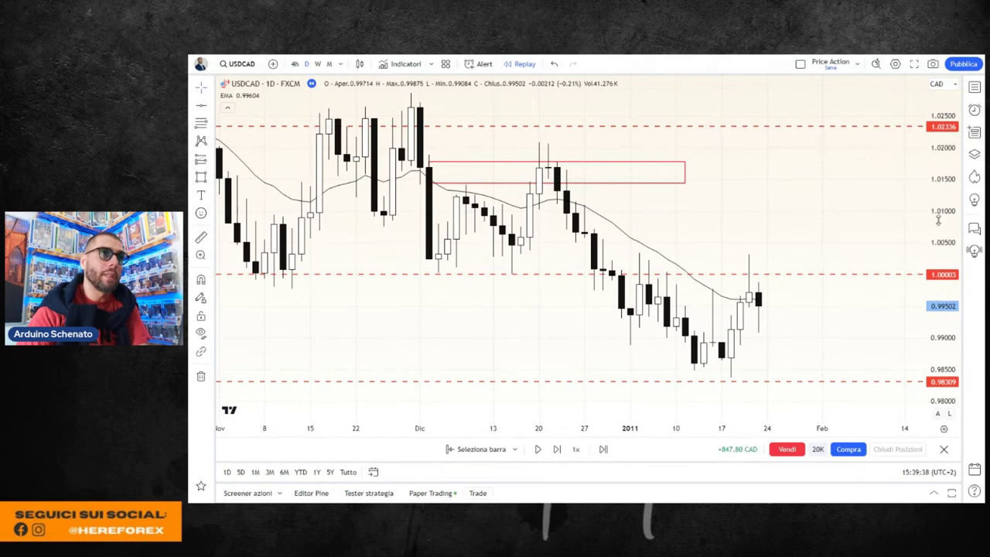
left_click_drag(938, 222, 859, 215)
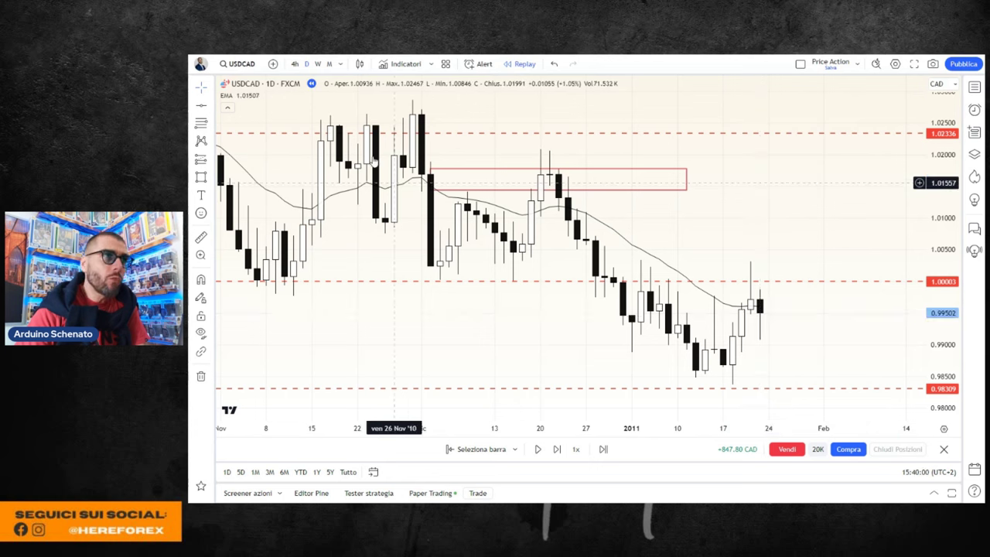
- Show weekly candles zoomed out and recentred around the last candle with space to its right
left_click(317, 64)
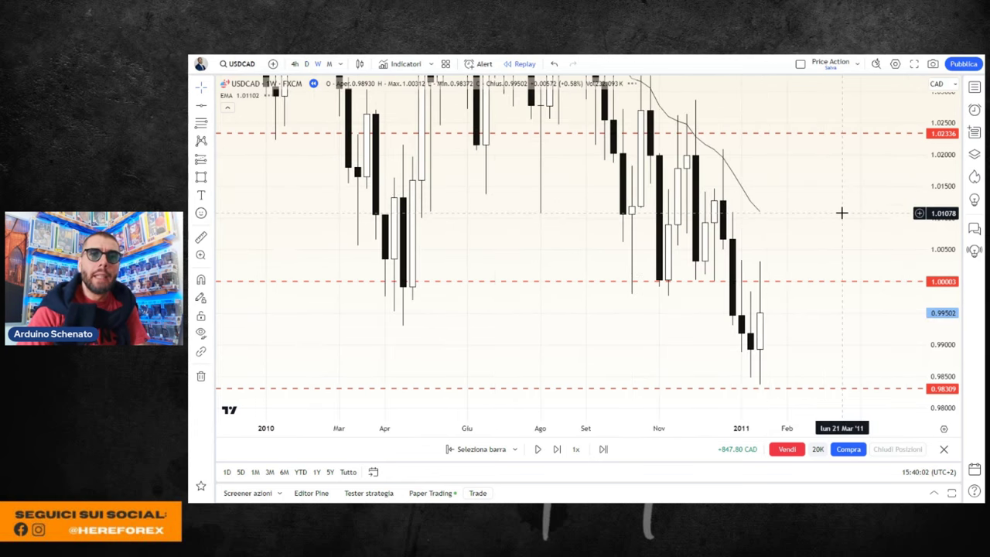
scroll(841, 214, "down", 2)
scroll(841, 214, "down", 2)
scroll(841, 214, "down", 2)
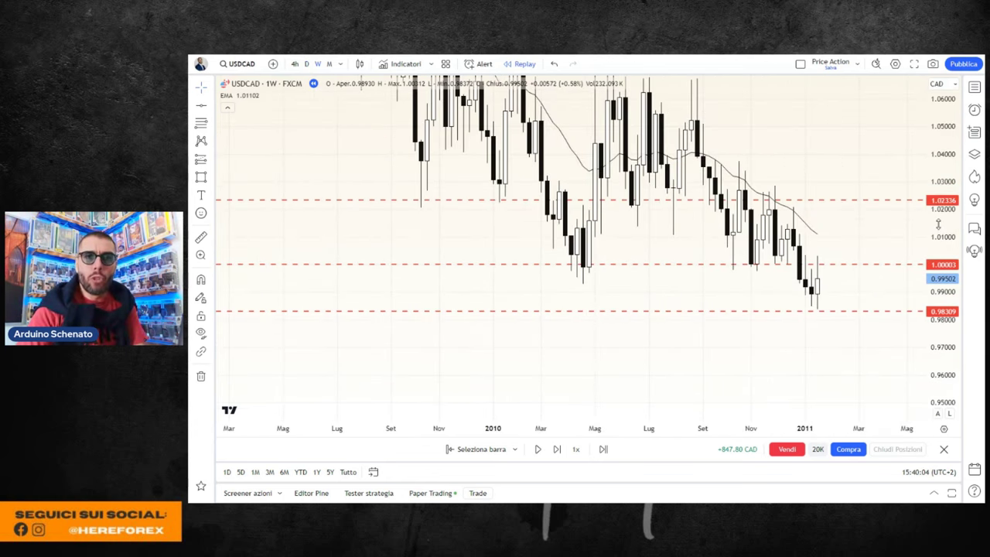
left_click_drag(812, 255, 754, 308)
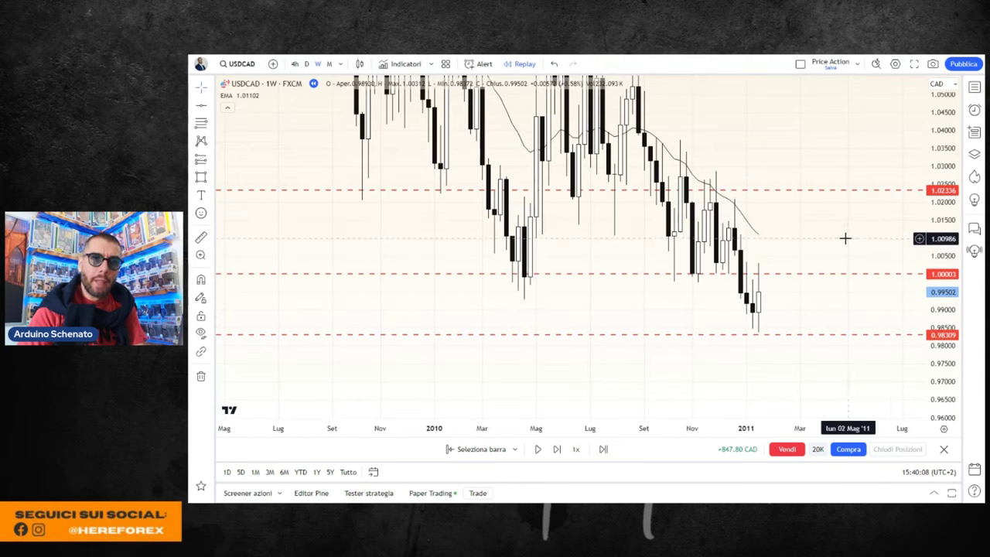
left_click_drag(819, 243, 817, 247)
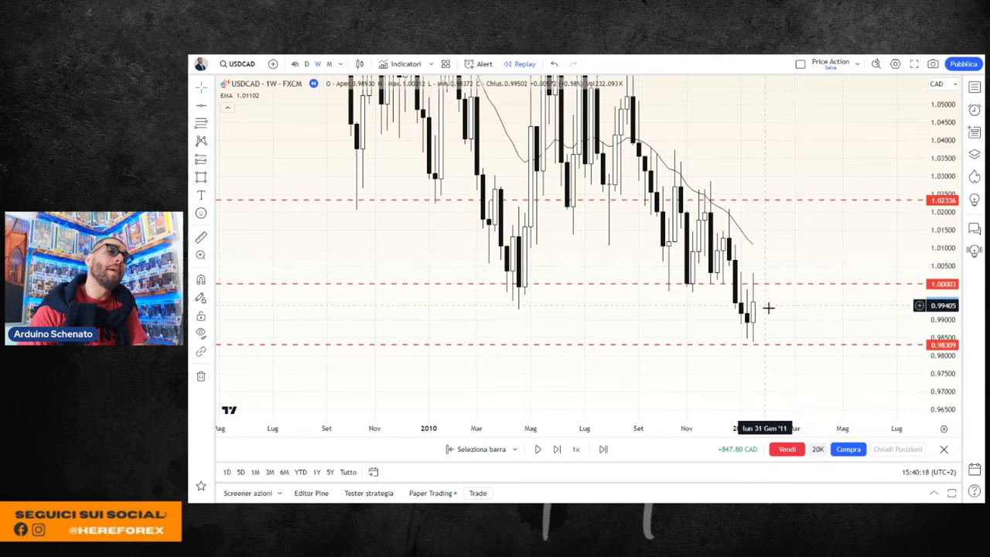
scroll(778, 311, "up", 1)
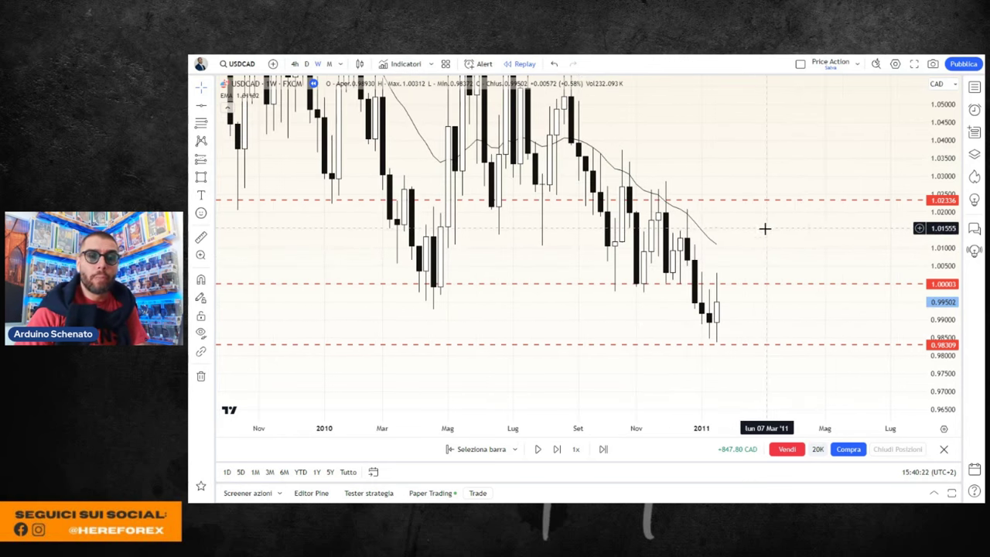
scroll(779, 245, "down", 3)
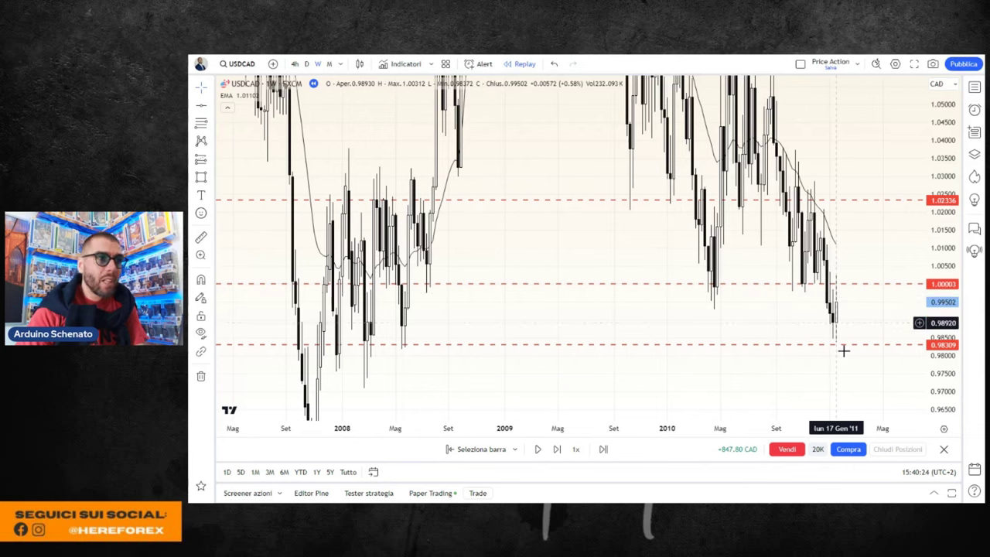
scroll(833, 349, "up", 1)
scroll(833, 349, "down", 2)
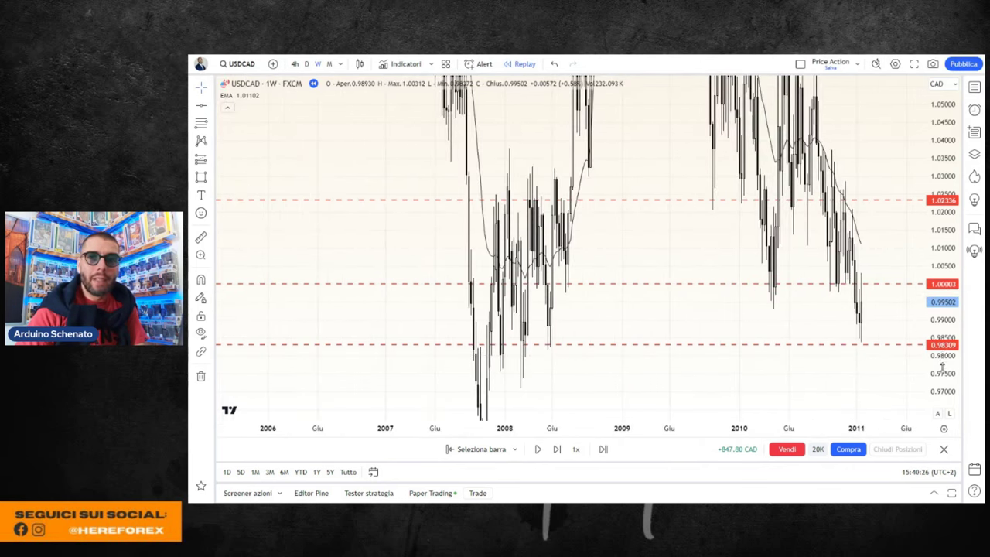
- Rescale and pan so all dashed levels from 1.06928 to 0.98309 and recent candles fit on screen
left_click_drag(939, 363, 938, 416)
left_click_drag(720, 351, 709, 268)
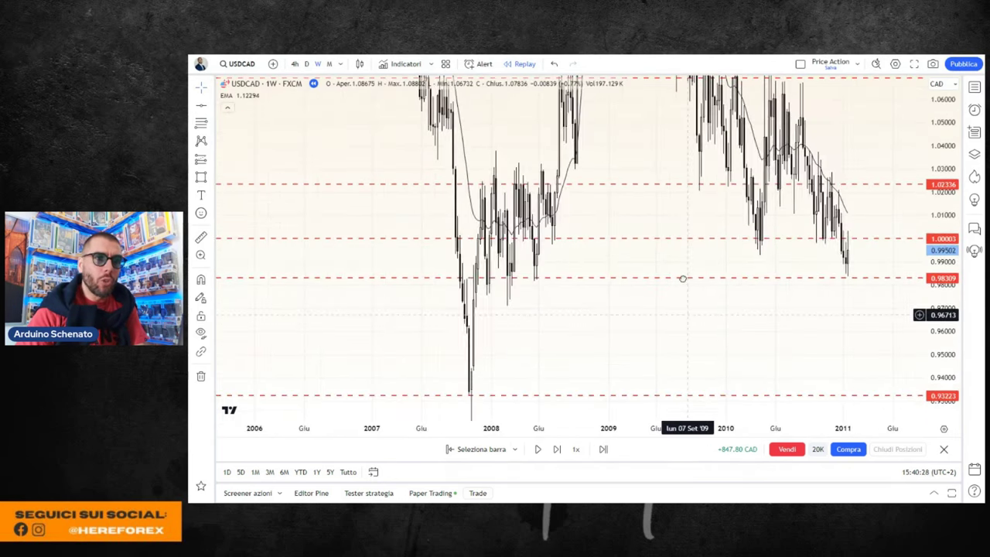
scroll(705, 280, "up", 2)
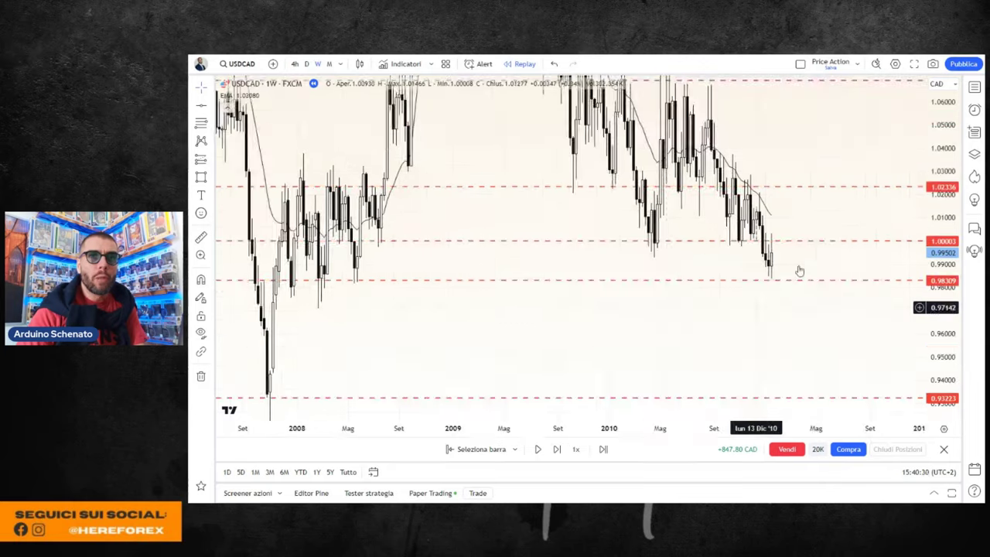
scroll(766, 245, "up", 2)
scroll(737, 219, "up", 1)
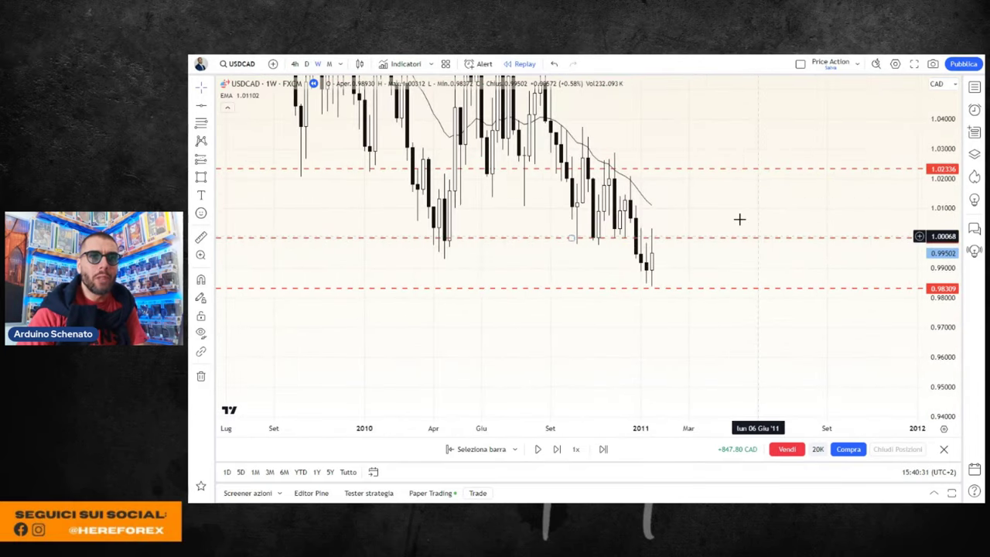
mouse_move(762, 232)
left_mouse_down()
mouse_move(742, 277)
mouse_move(760, 273)
mouse_move(747, 279)
left_mouse_up()
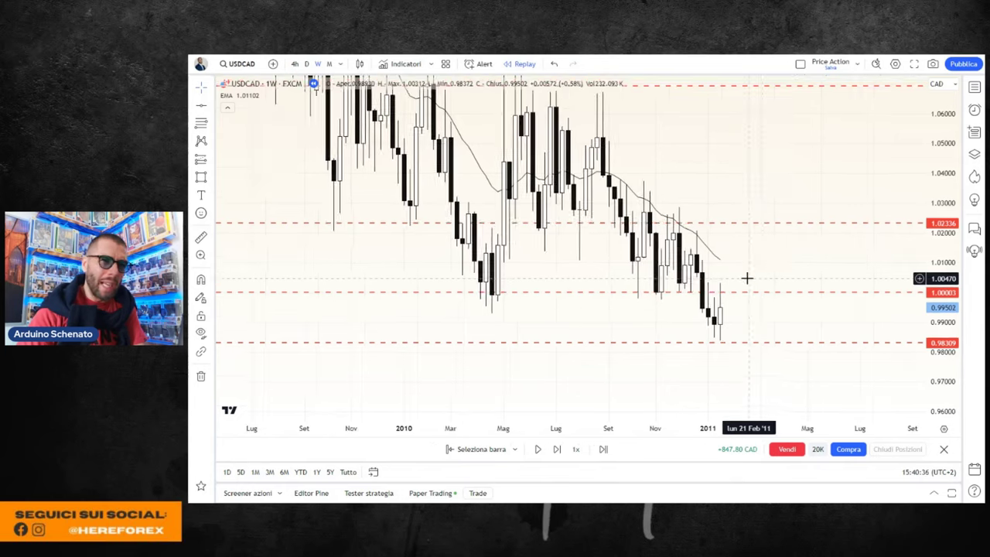
mouse_move(829, 255)
left_mouse_down()
mouse_move(818, 302)
mouse_move(754, 293)
left_mouse_up()
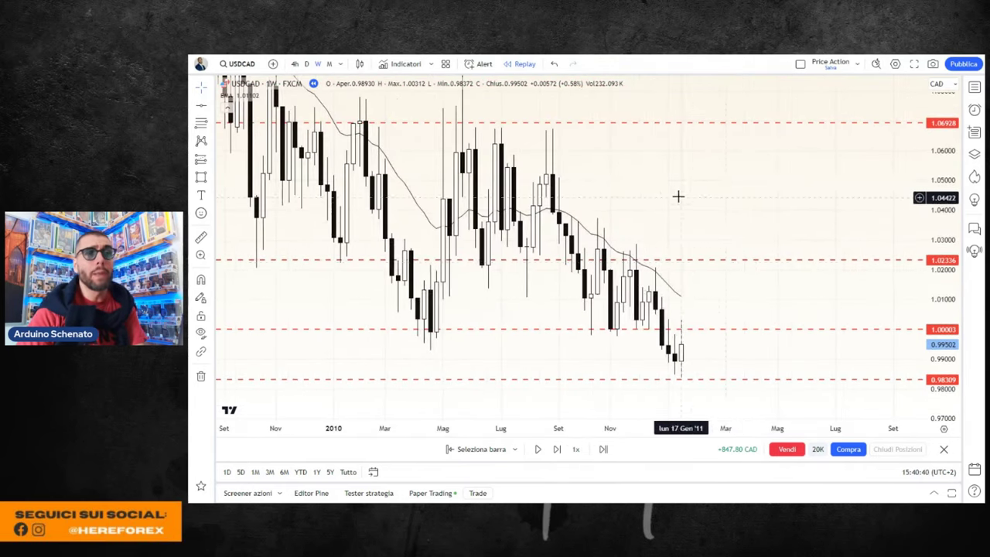
left_click_drag(678, 194, 716, 194)
left_click_drag(940, 189, 940, 204)
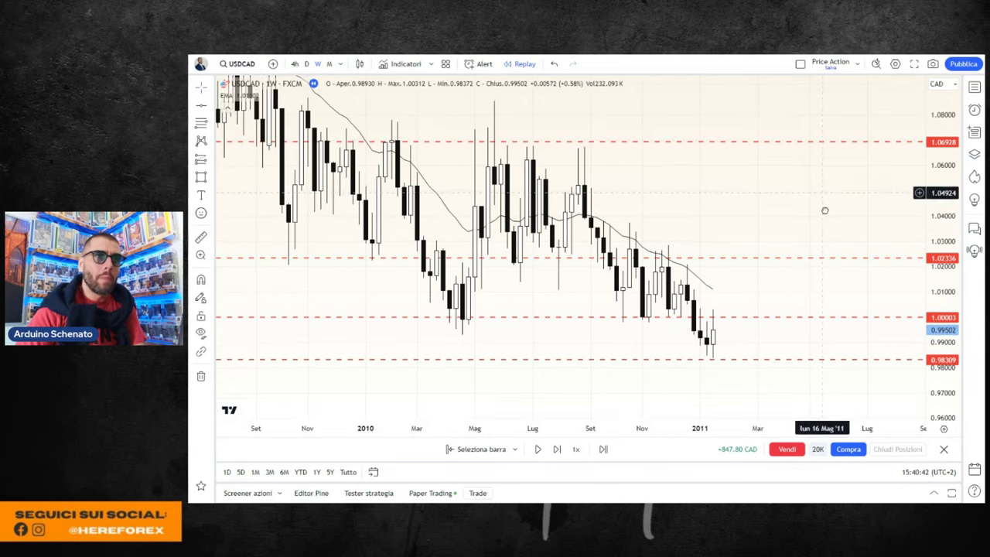
left_click_drag(822, 209, 844, 204)
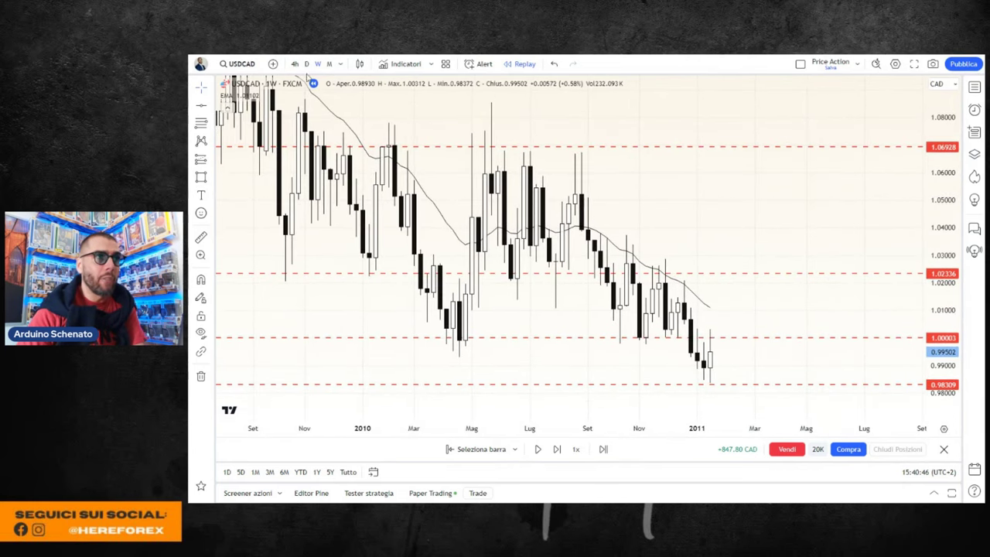
- Glance at the daily USDCAD candles, then return to weekly candles and rescale the view
left_click(307, 64)
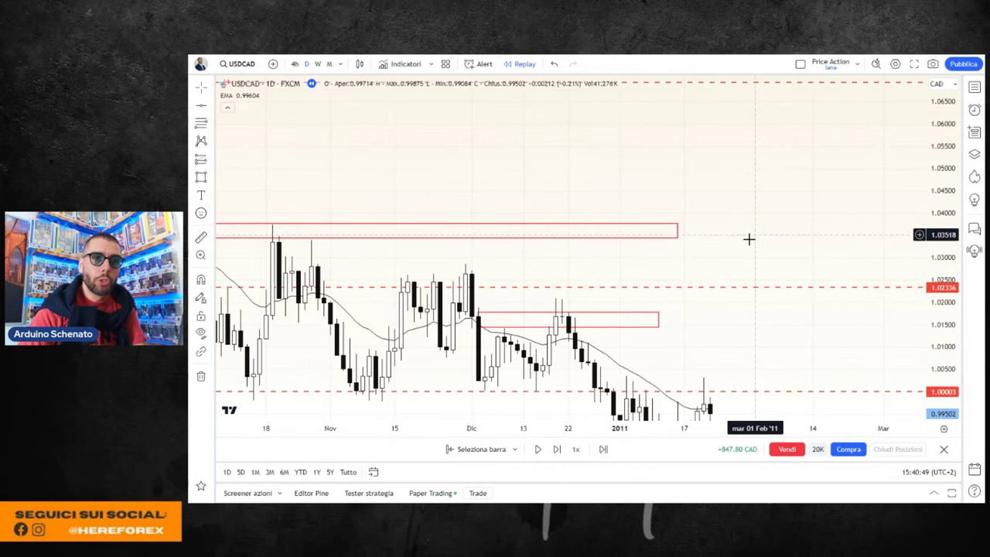
scroll(744, 293, "down", 2)
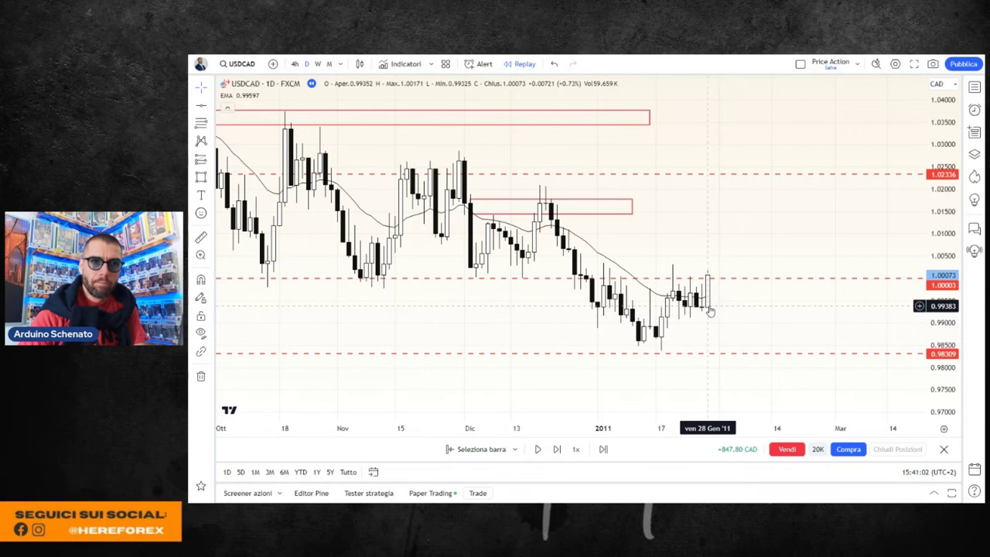
left_click(317, 63)
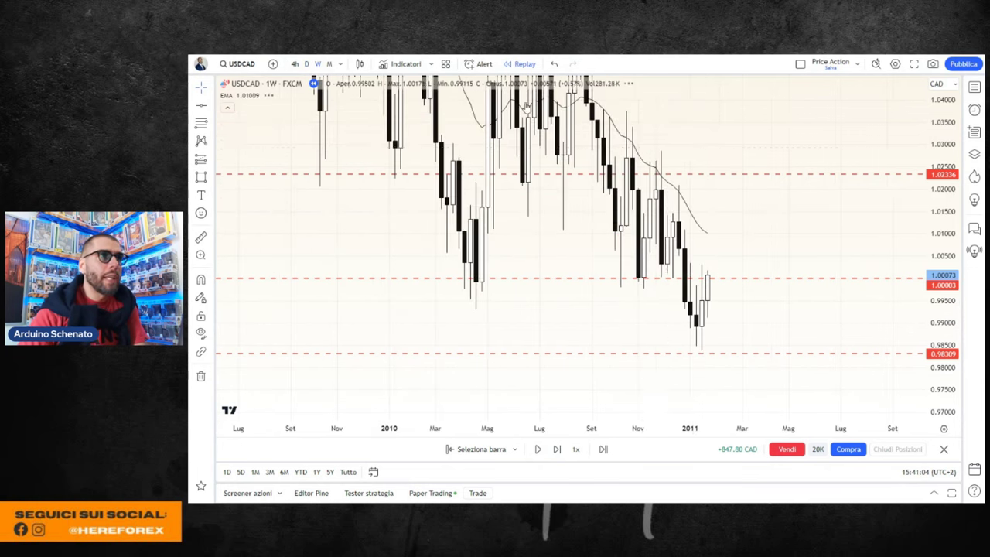
scroll(851, 255, "up", 2)
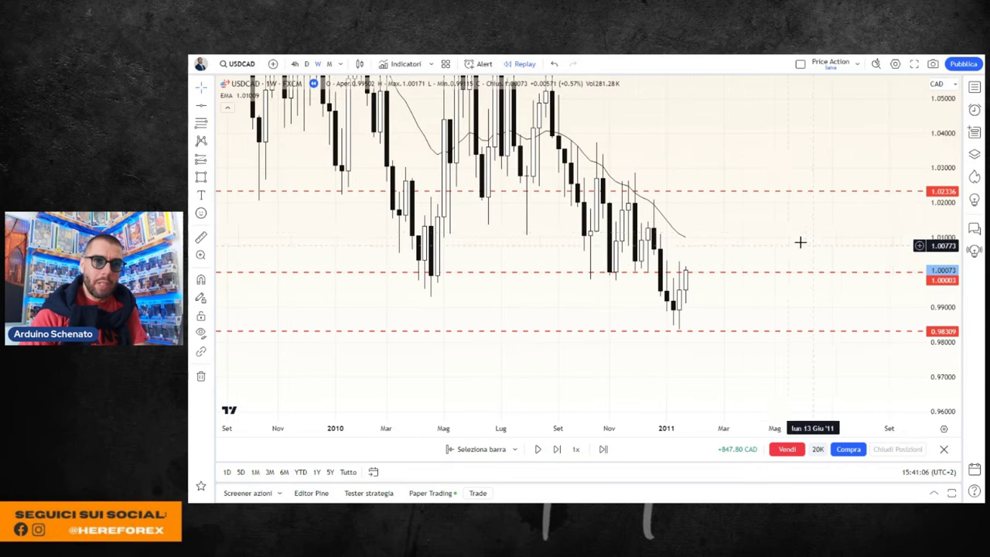
- Stretch the price scale to spread the candles and erase the freehand sketch
left_click_drag(942, 227, 947, 185)
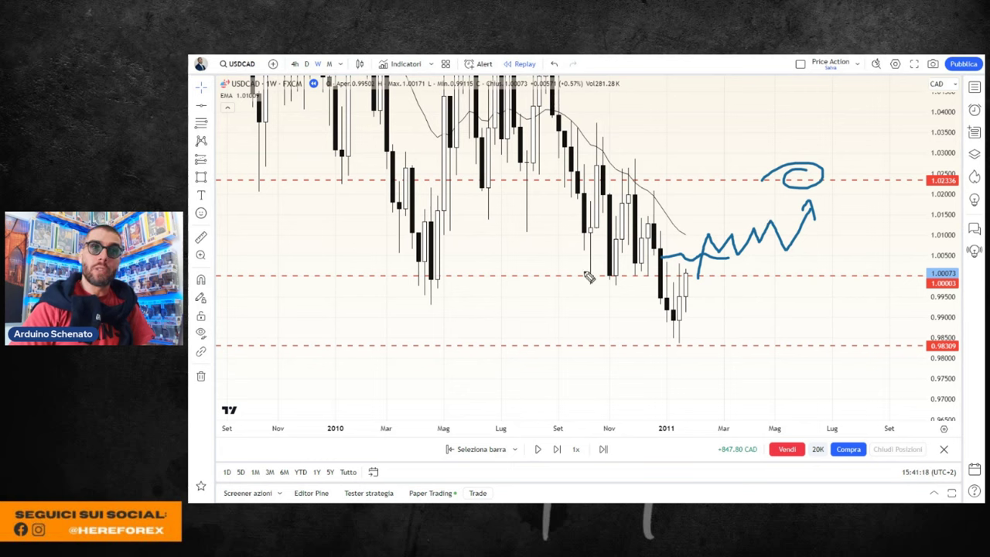
key("Escape")
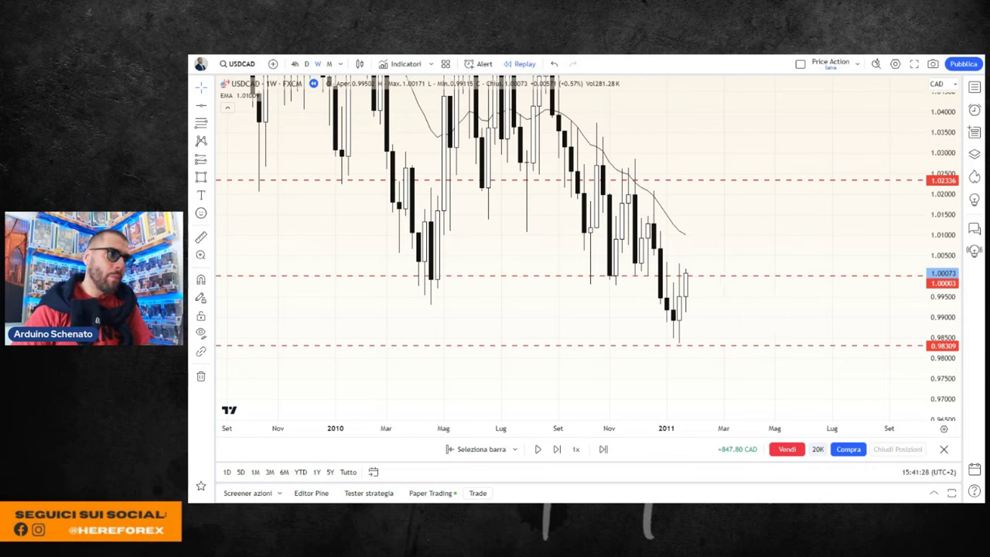
scroll(717, 229, "up", 2)
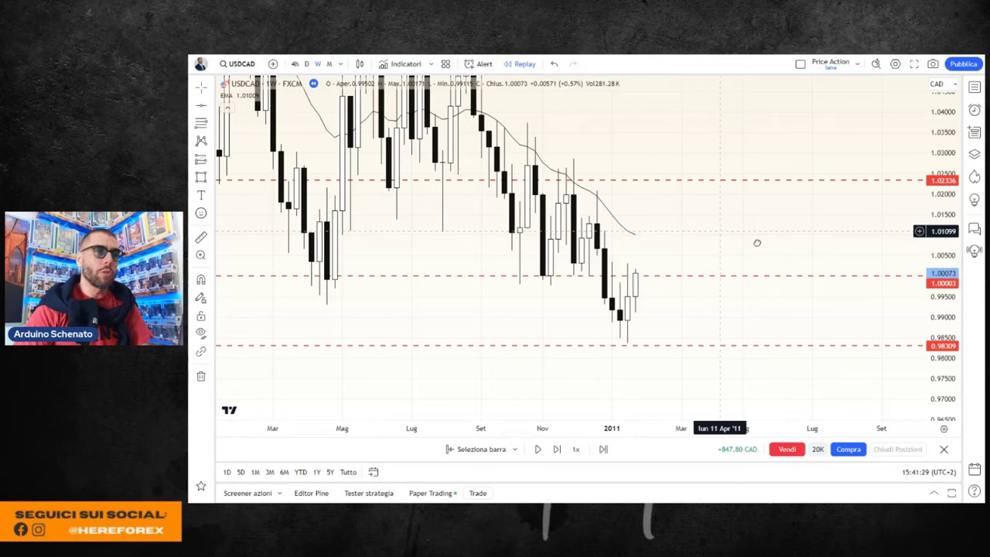
- Switch the chart to daily candles by entering 1D
key("1")
key("d")
key("Return")
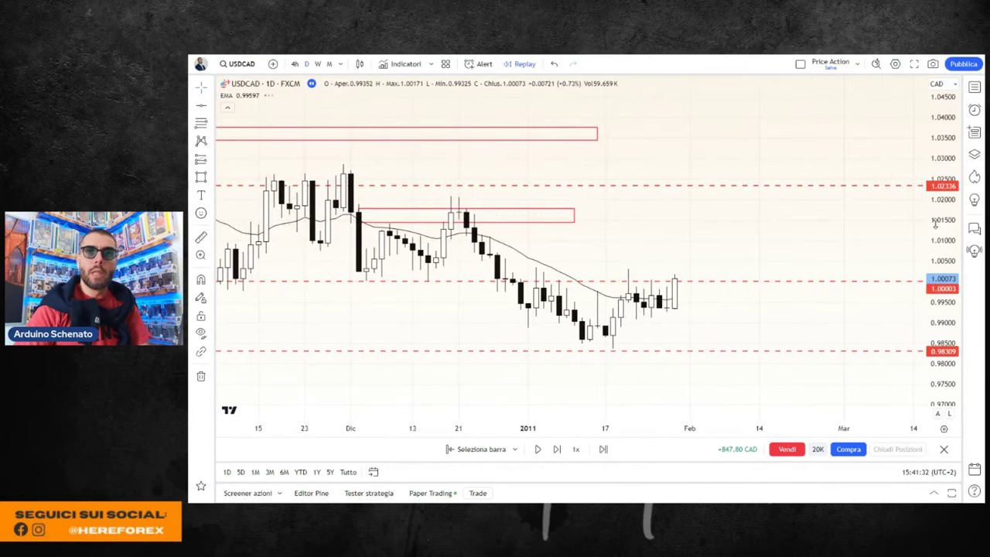
- Switch to weekly candles, then compress the price scale and pan to the recent bars
scroll(734, 232, "down", 5)
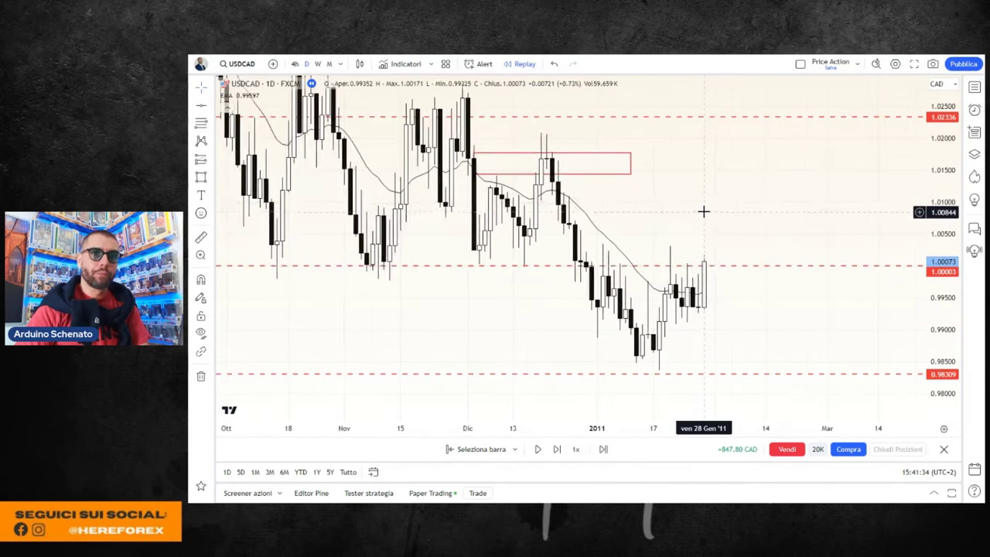
scroll(704, 211, "up", 1)
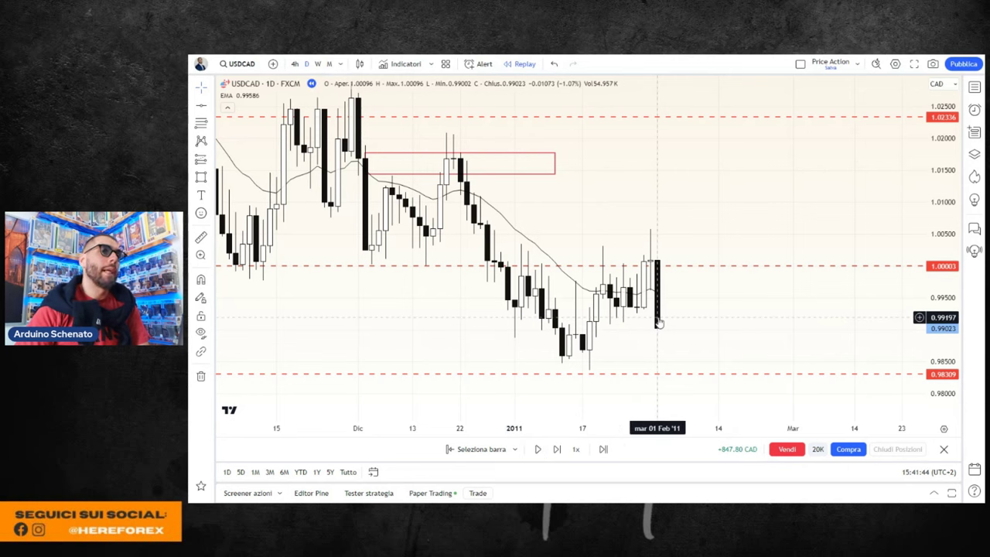
mouse_move(576, 387)
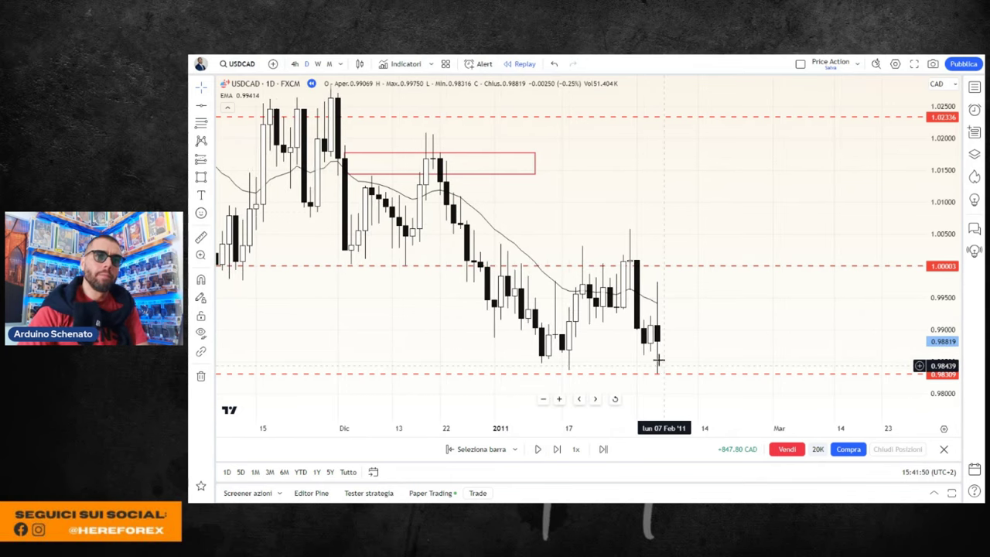
left_click(317, 64)
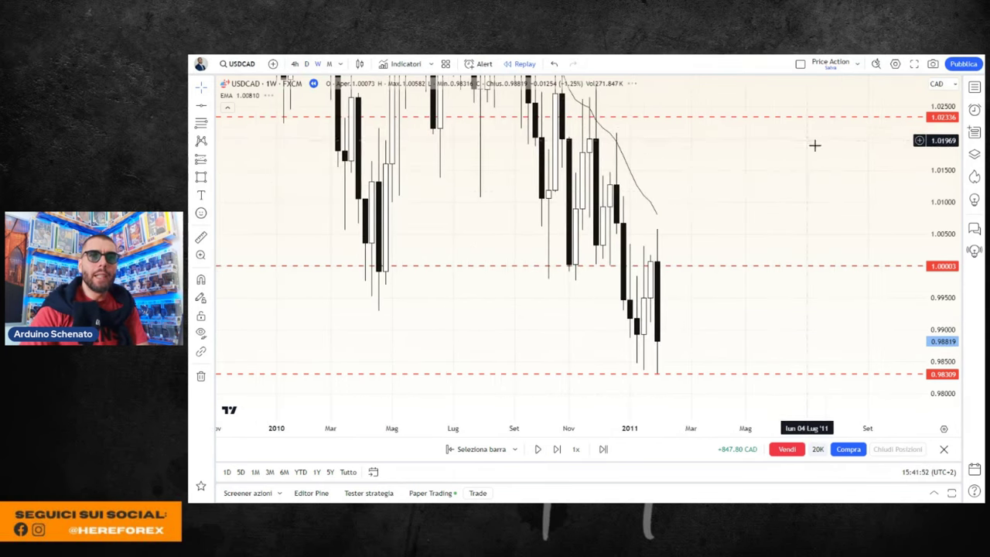
left_click_drag(949, 232, 950, 293)
scroll(778, 250, "down", 2)
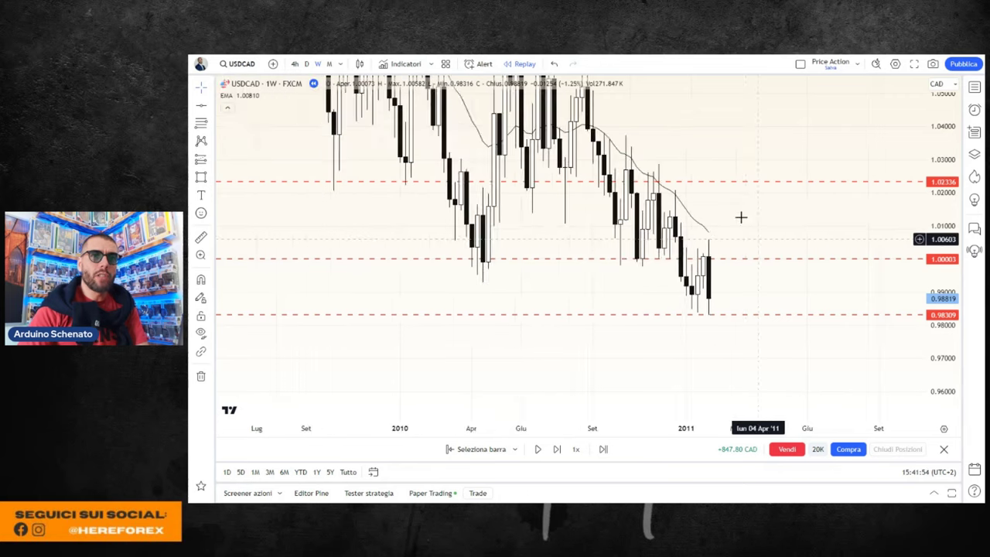
left_click_drag(740, 216, 796, 243)
scroll(771, 245, "down", 2)
scroll(802, 248, "down", 2)
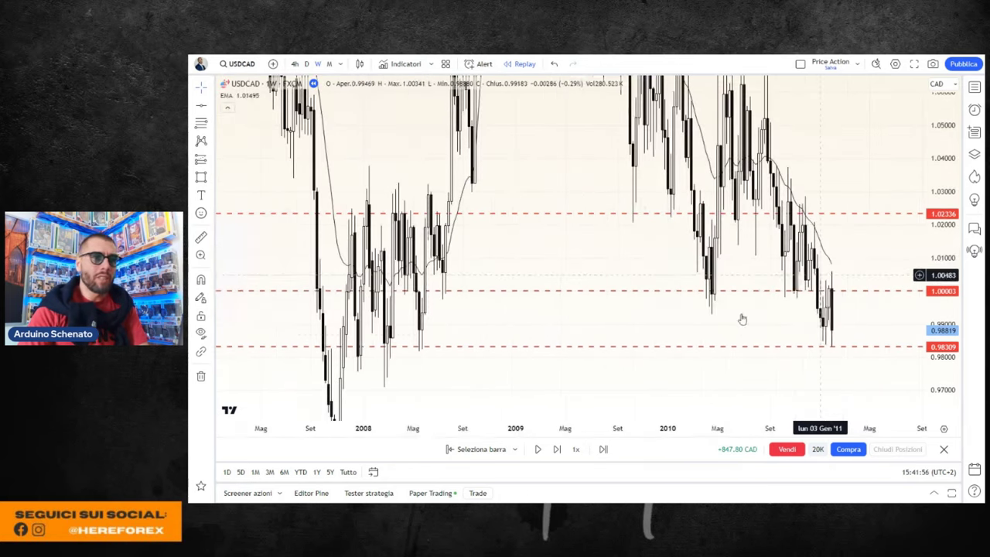
- Stretch the weekly price scale and centre the latest candle, then return to daily candles
scroll(820, 265, "up", 2)
scroll(819, 267, "up", 2)
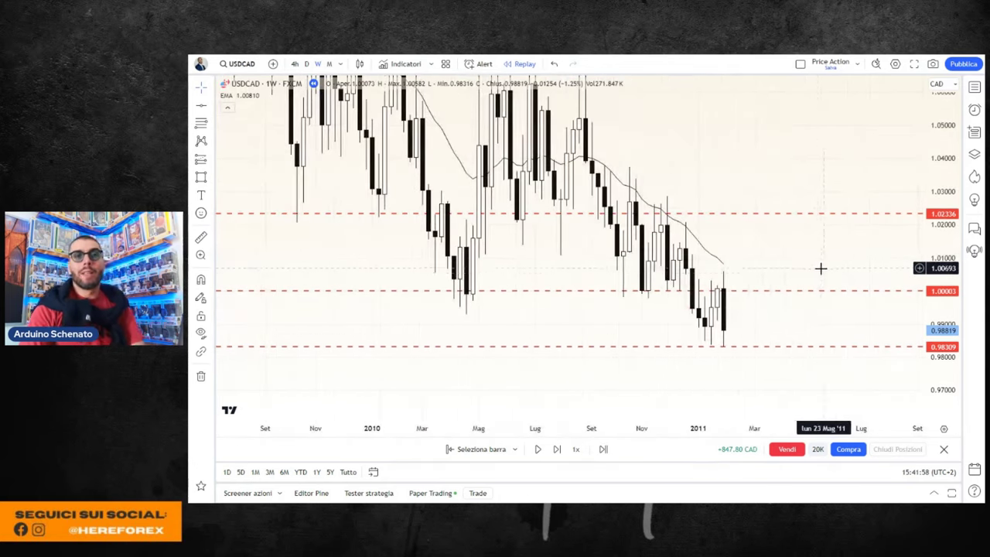
scroll(777, 286, "up", 1)
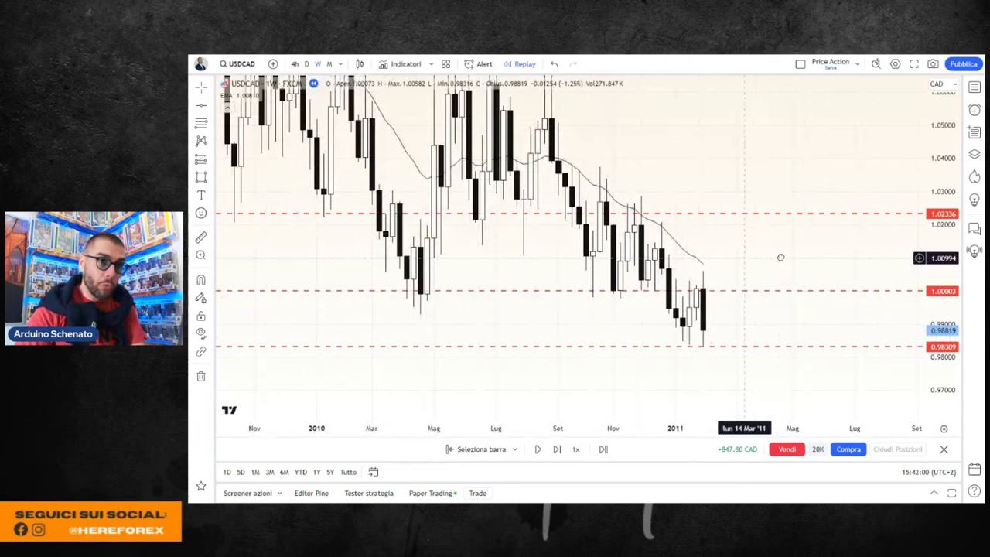
scroll(780, 256, "up", 1)
left_click_drag(939, 200, 815, 227)
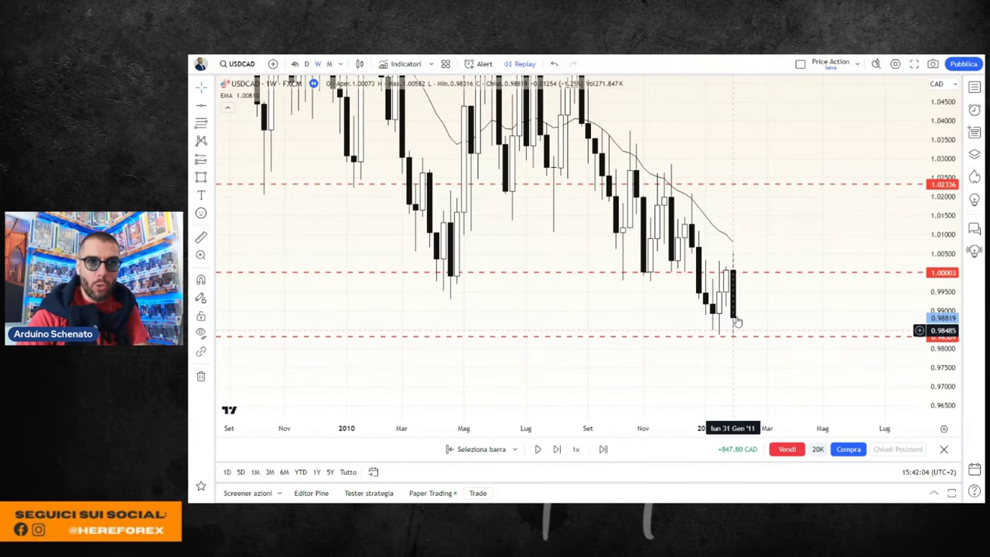
scroll(766, 342, "up", 1)
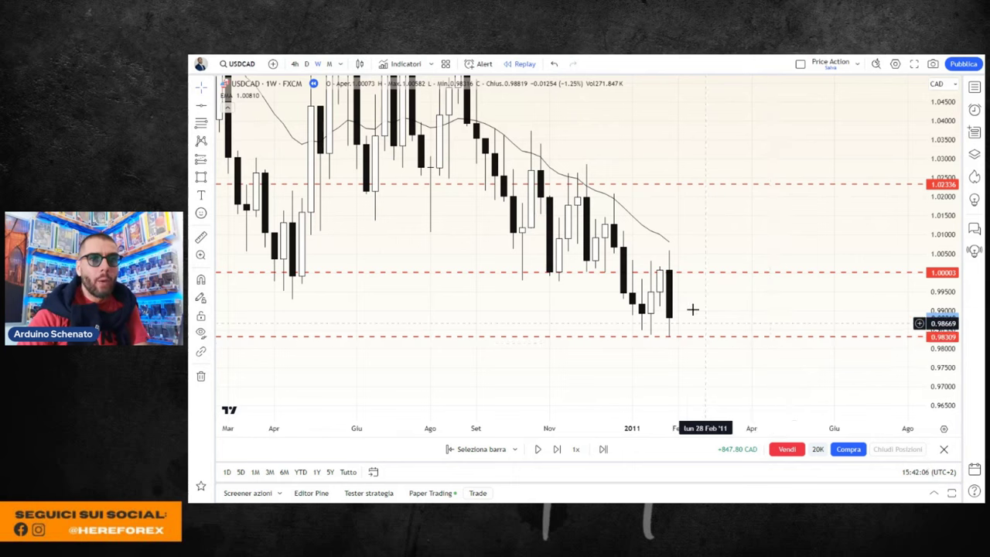
scroll(760, 240, "up", 1)
mouse_move(760, 240)
left_mouse_down()
mouse_move(789, 238)
mouse_move(781, 264)
left_mouse_up()
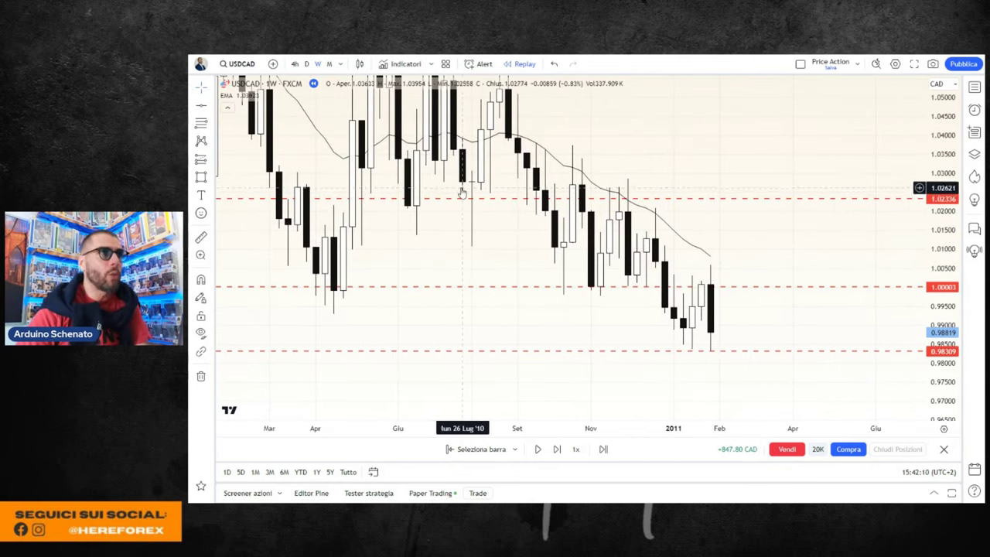
left_click(306, 64)
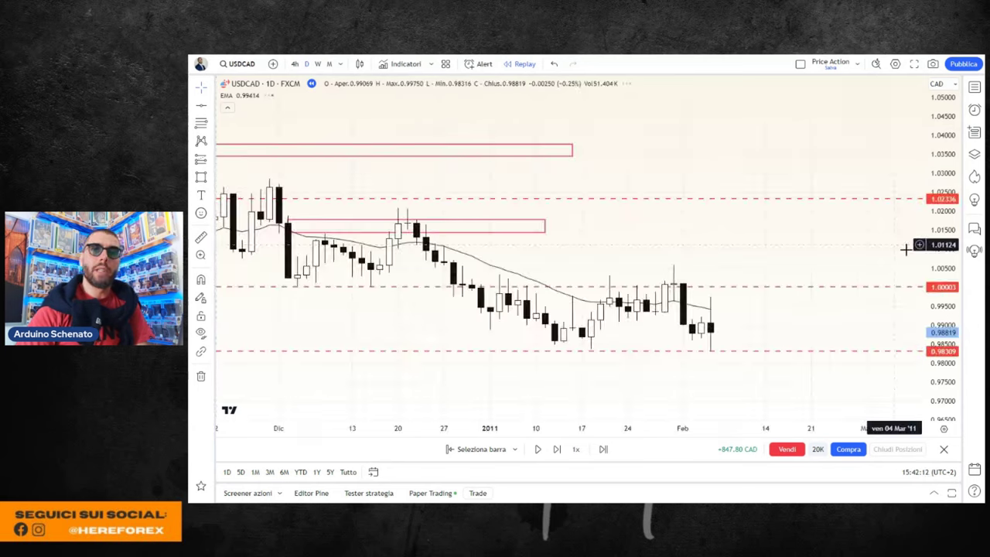
- Reframe the daily chart and pause the replay, then circle and erase the 1.00003 resistance zone
mouse_move(943, 263)
left_mouse_down()
mouse_move(789, 192)
mouse_move(758, 247)
mouse_move(720, 155)
left_mouse_up()
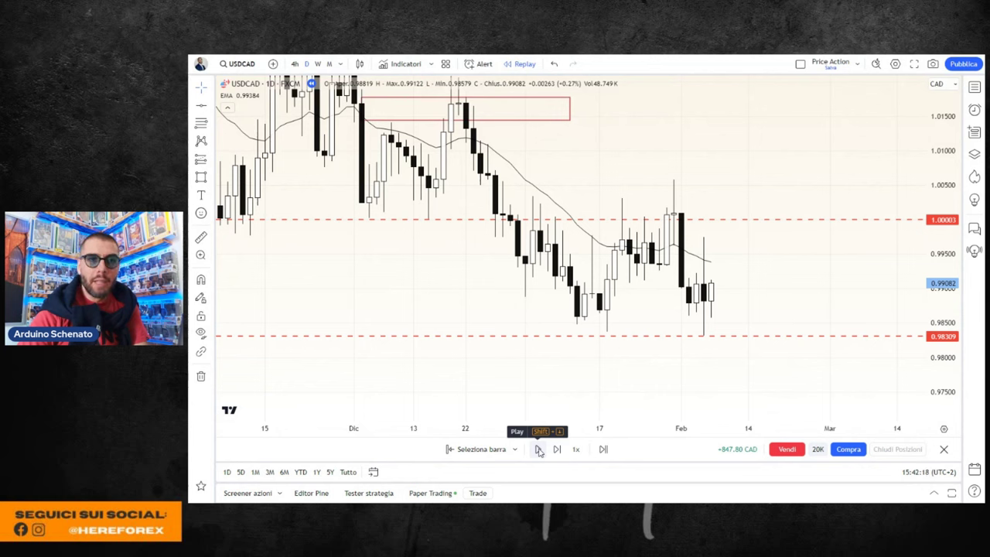
left_click(539, 449)
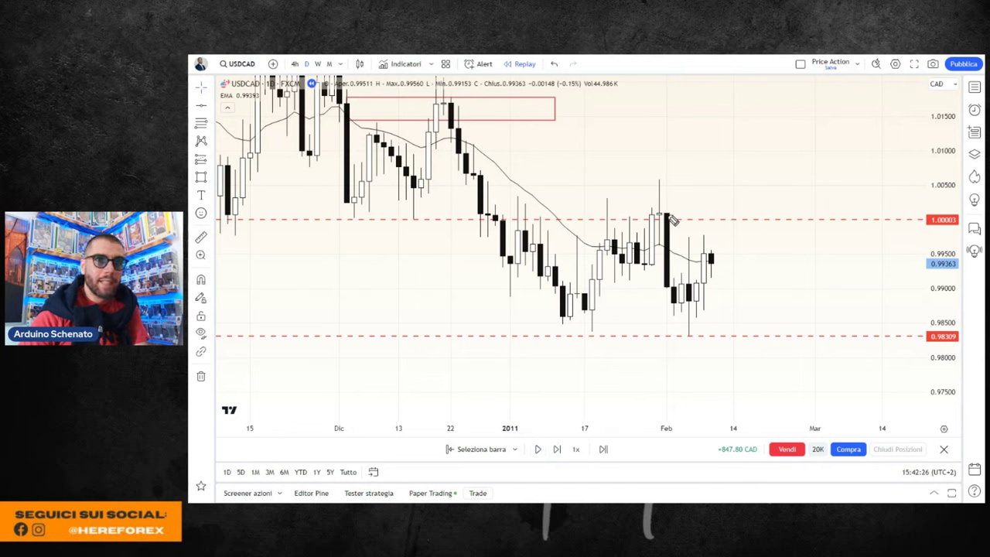
left_click_drag(868, 224, 609, 231)
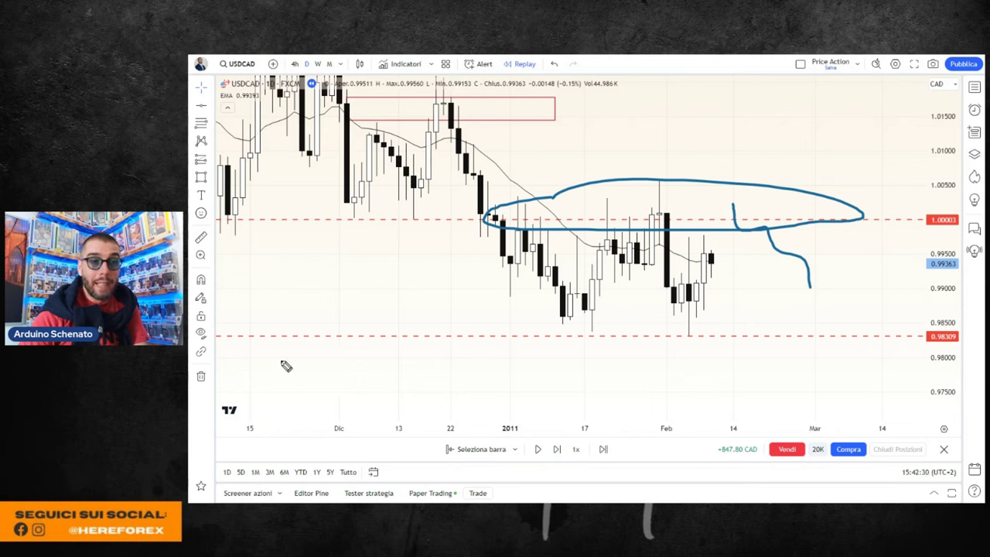
key("Escape")
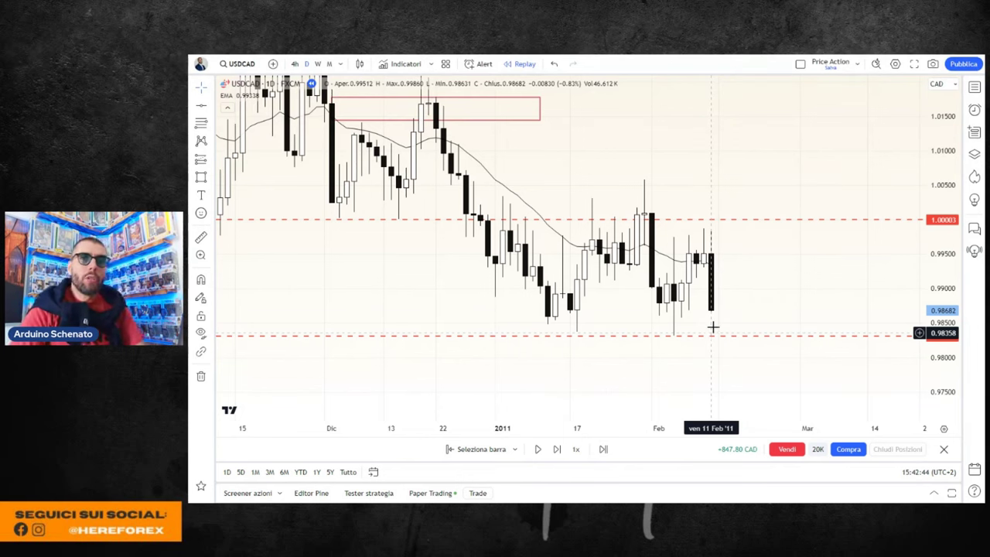
left_click(318, 64)
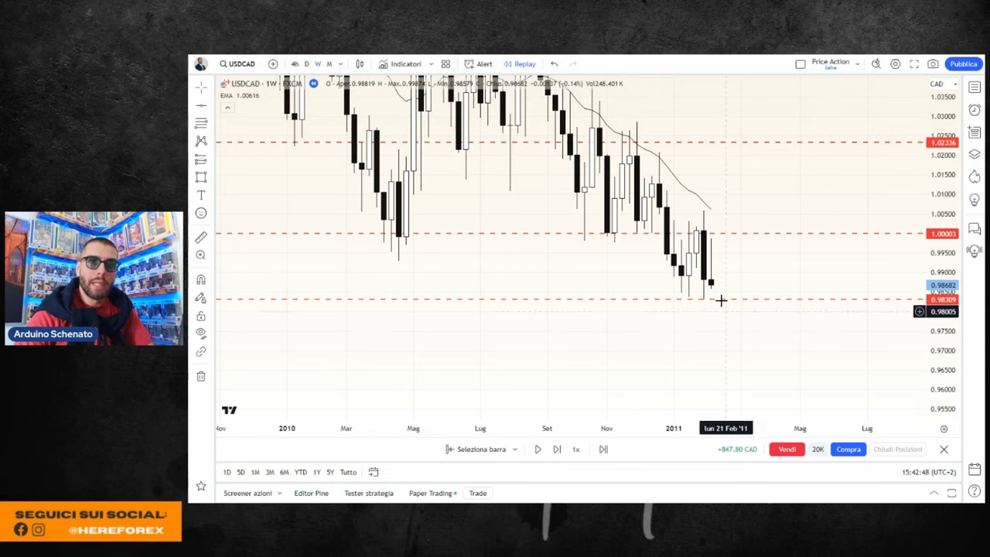
scroll(835, 398, "down", 3)
scroll(780, 391, "down", 3)
scroll(780, 391, "down", 3)
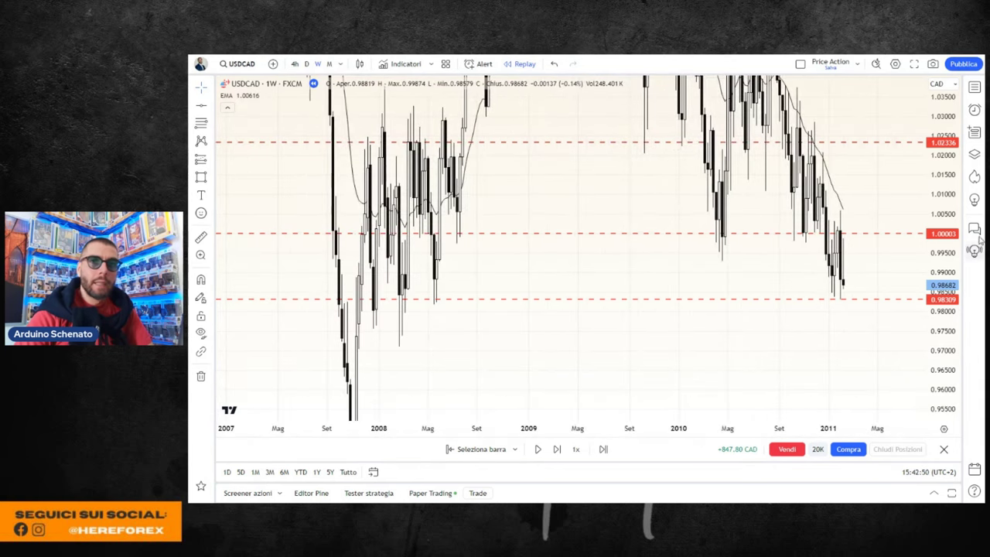
left_click_drag(950, 184, 948, 232)
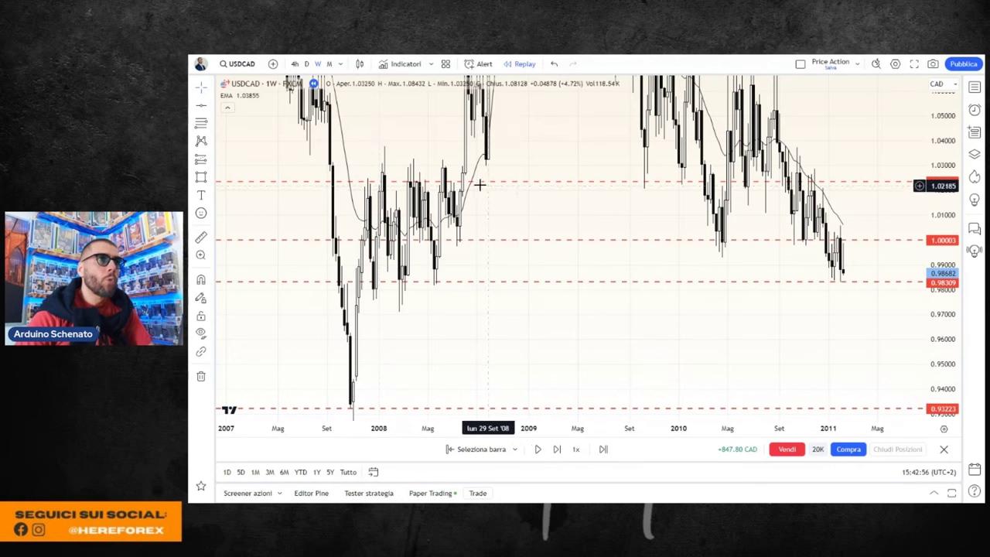
left_click(307, 66)
scroll(795, 370, "up", 2)
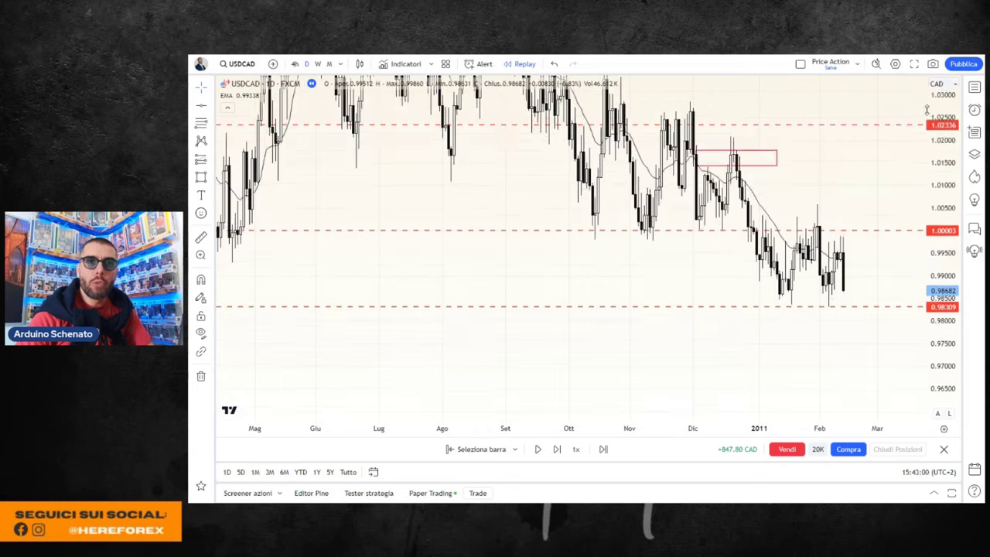
scroll(796, 370, "up", 2)
scroll(795, 371, "up", 1)
scroll(753, 322, "up", 1)
scroll(768, 201, "up", 2)
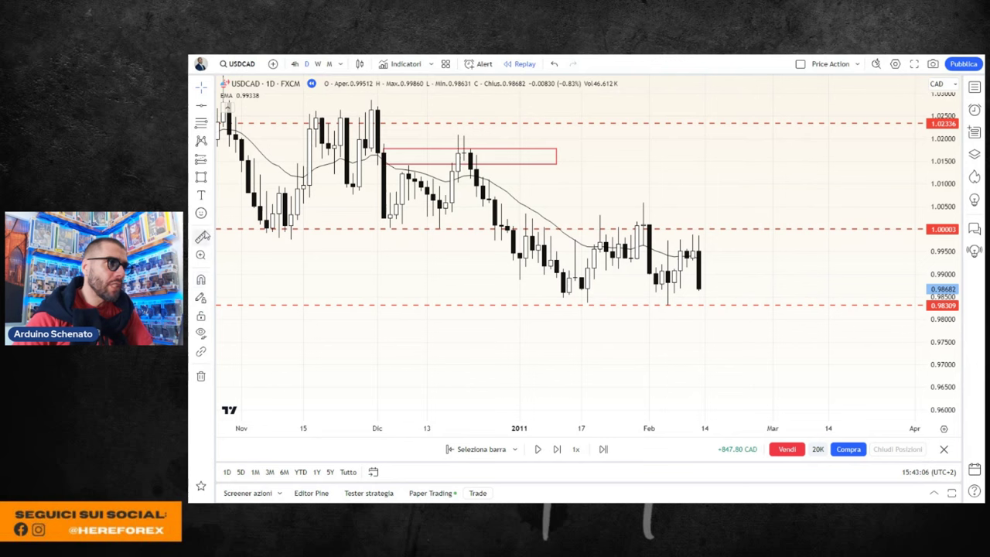
- Measure a price distance from the latest candle with the Ruler
left_click(202, 236)
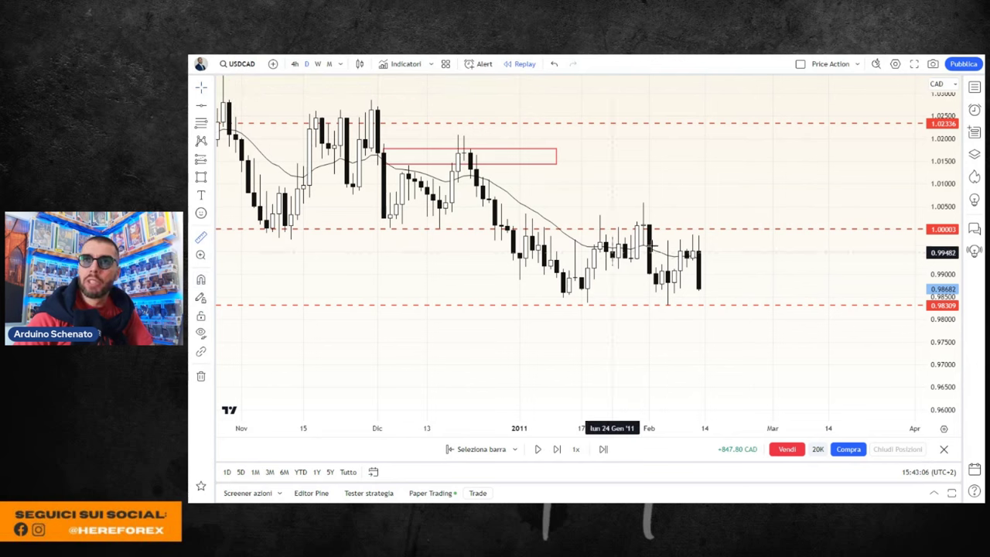
left_click(708, 290)
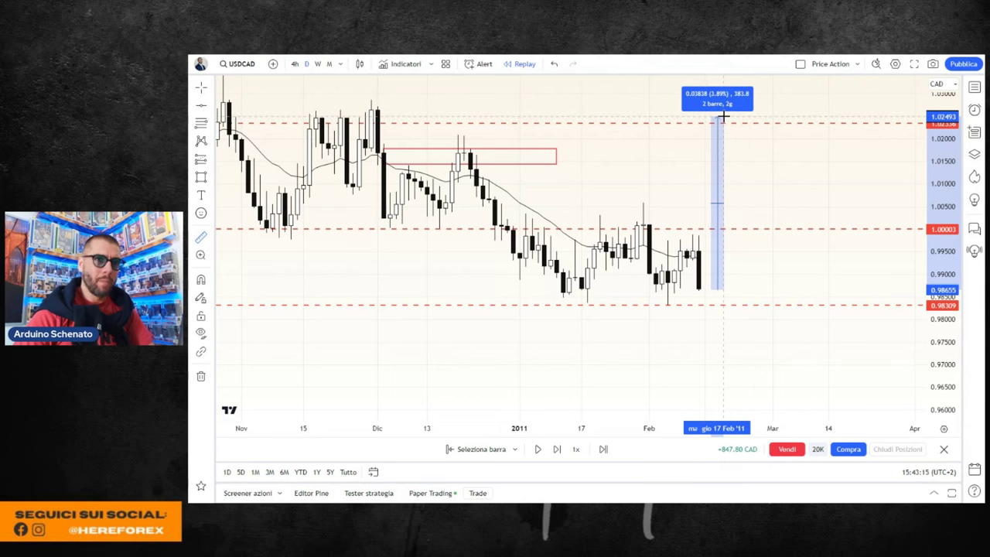
left_click(723, 116)
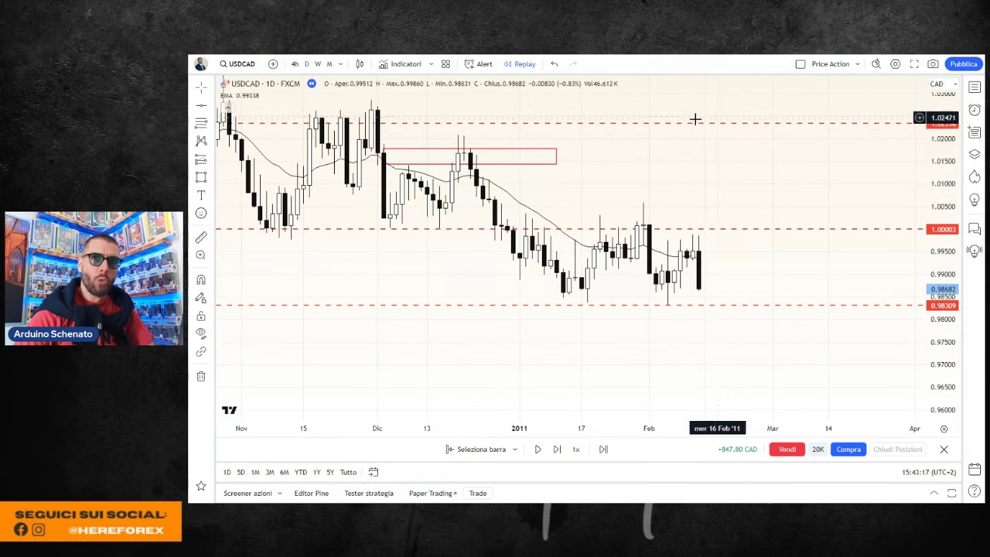
- Sell 20000 USDCAD at 0.98682 and set the stop-loss at 1.02703
left_click(789, 452)
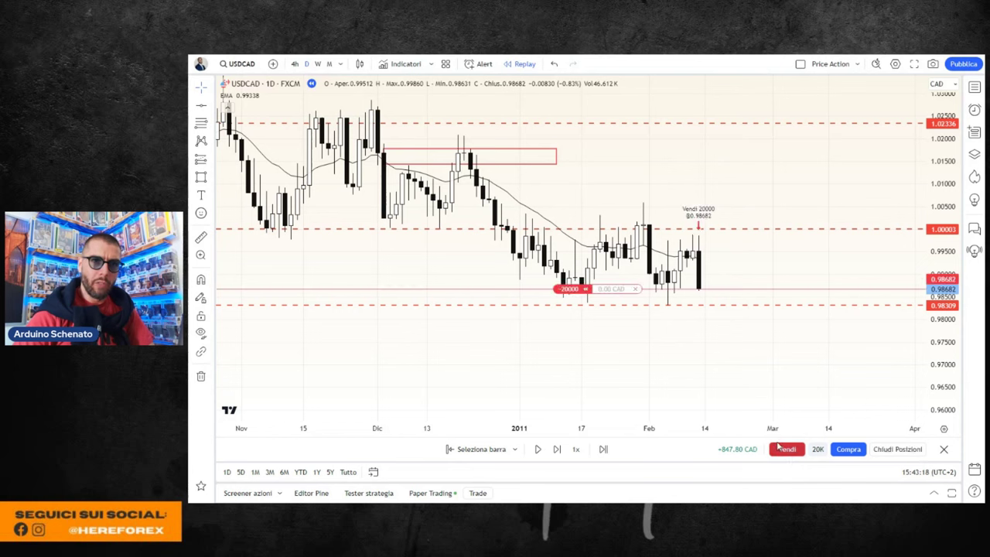
mouse_move(539, 290)
left_mouse_down()
mouse_move(563, 140)
mouse_move(581, 111)
left_mouse_up()
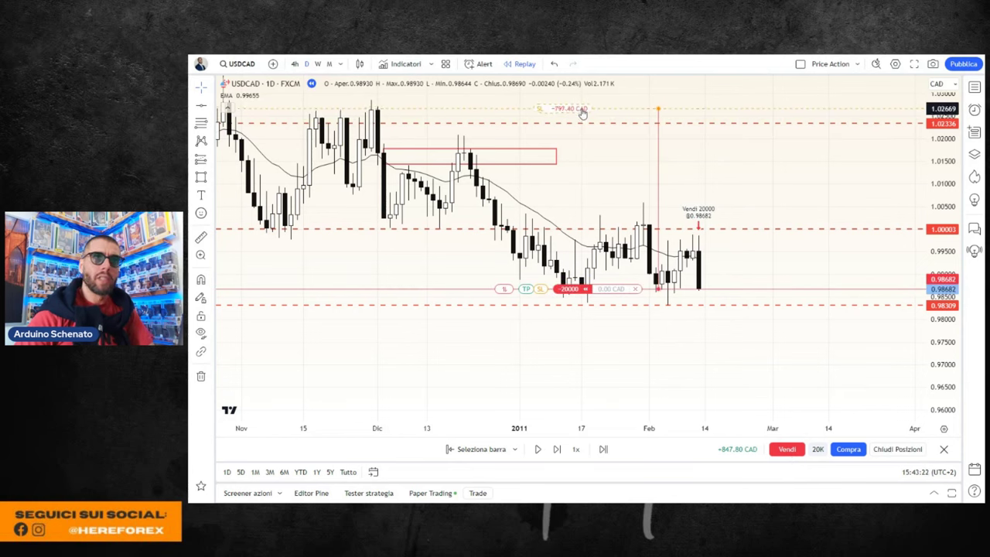
left_click_drag(583, 112, 583, 108)
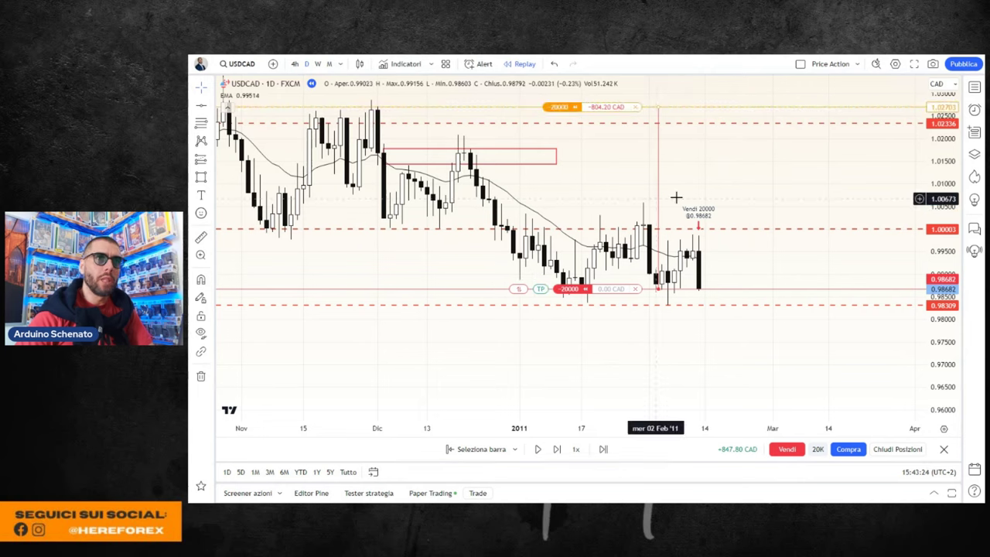
scroll(730, 190, "down", 2)
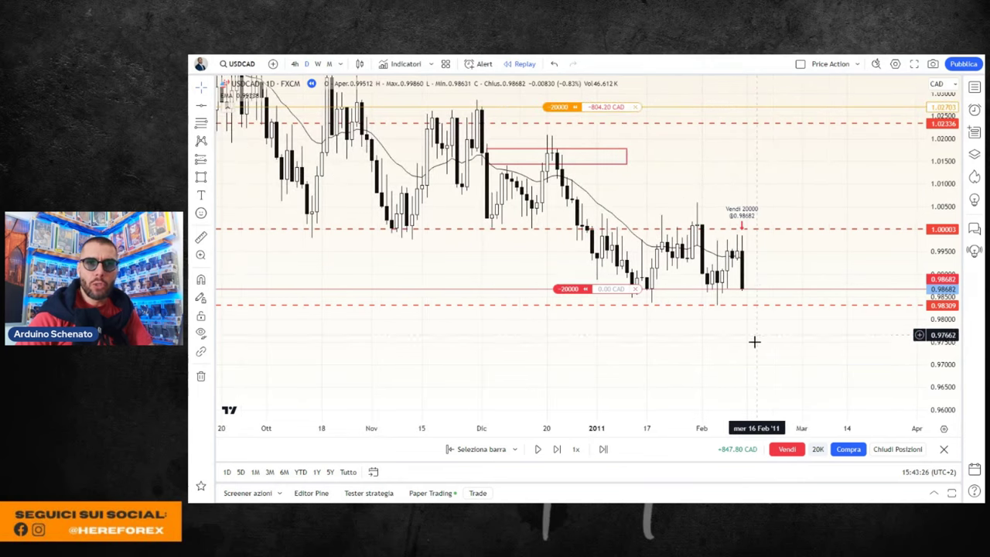
scroll(734, 343, "down", 1)
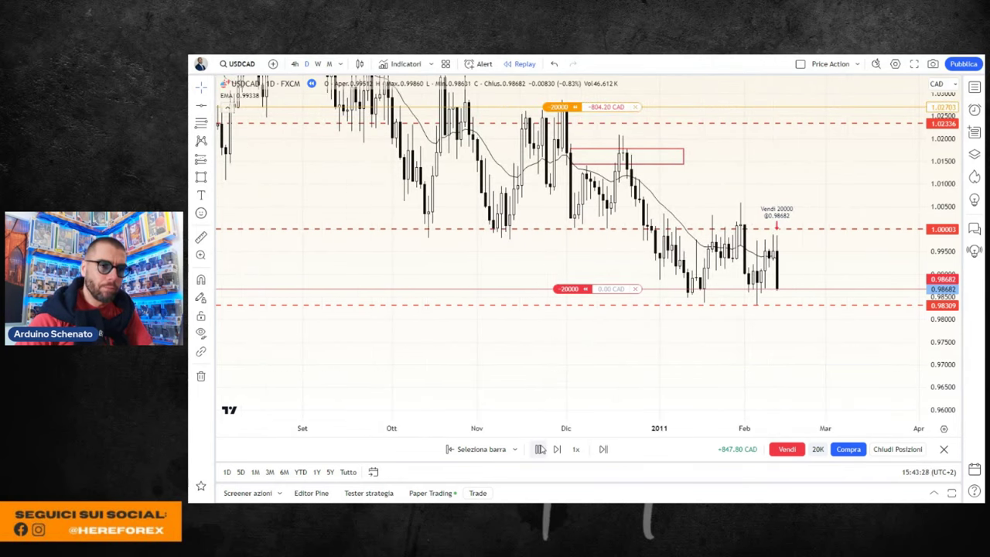
- Replay daily bars to a 0.98592 close (short at +18.00 CAD), then switch to weekly
left_click(540, 448)
scroll(815, 294, "up", 2)
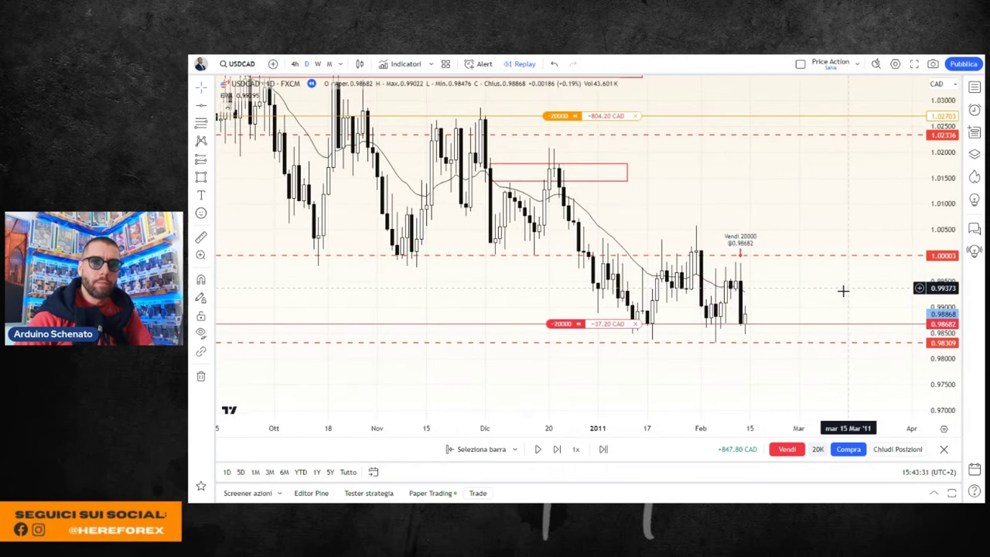
mouse_move(842, 289)
left_mouse_down()
mouse_move(720, 365)
mouse_move(755, 360)
left_mouse_up()
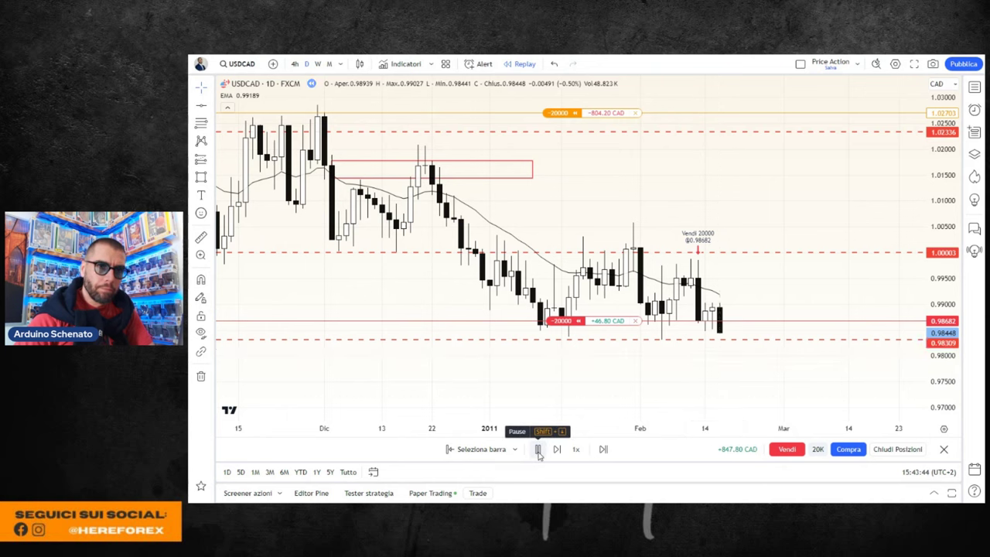
left_click(538, 449)
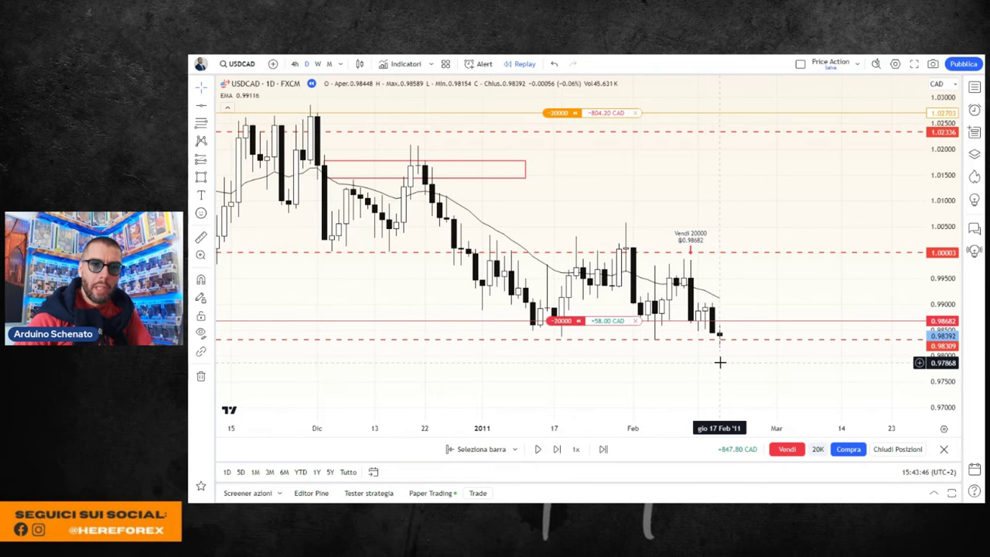
scroll(717, 363, "down", 2)
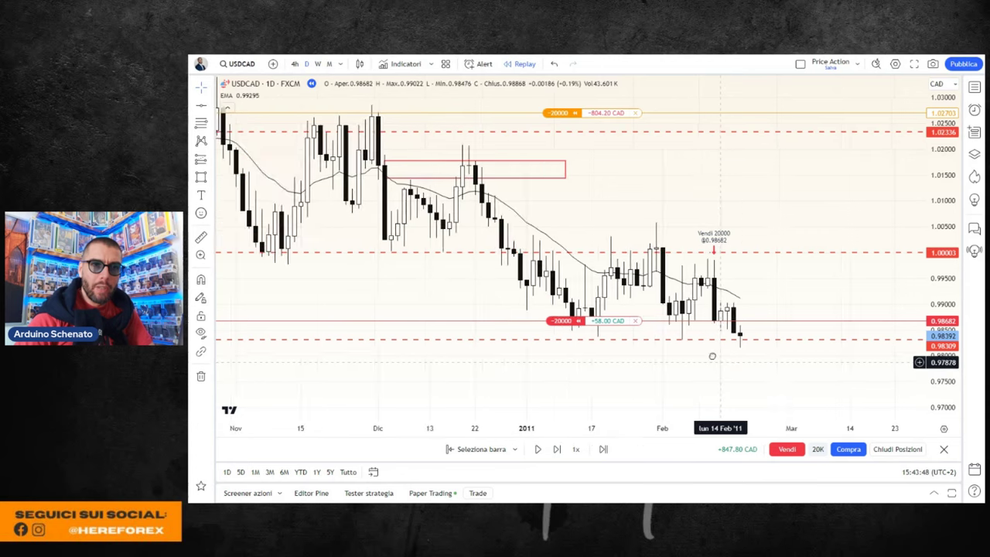
mouse_move(711, 356)
left_mouse_down()
mouse_move(705, 344)
mouse_move(713, 362)
left_mouse_up()
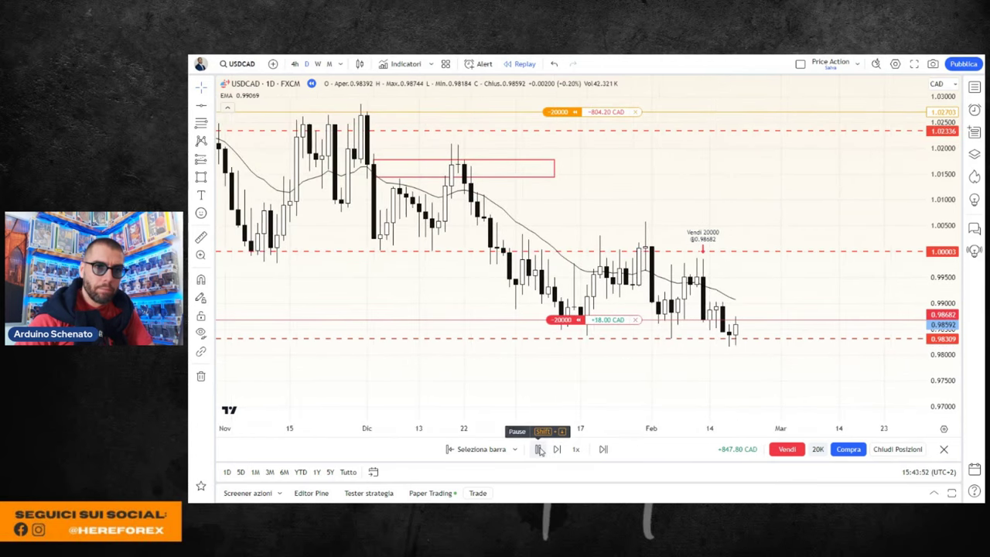
left_click(539, 449)
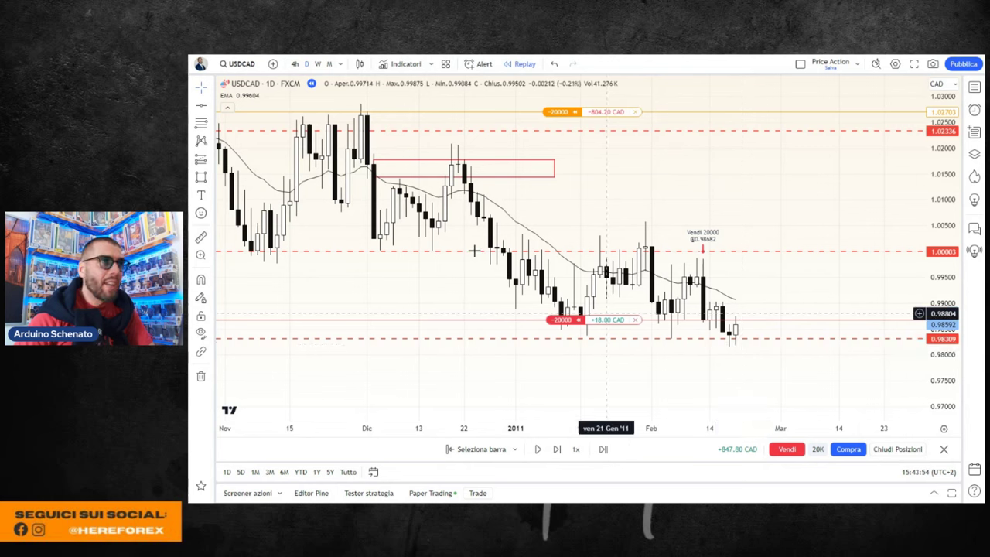
left_click(317, 63)
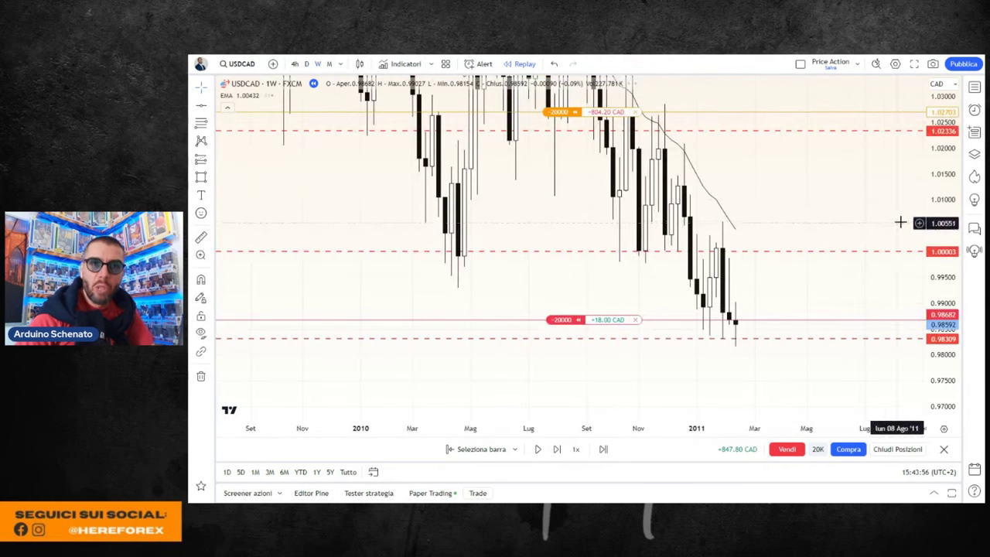
- Zoom the weekly chart out to 2008 and widen the price scale to show distant levels
left_click_drag(943, 224, 945, 243)
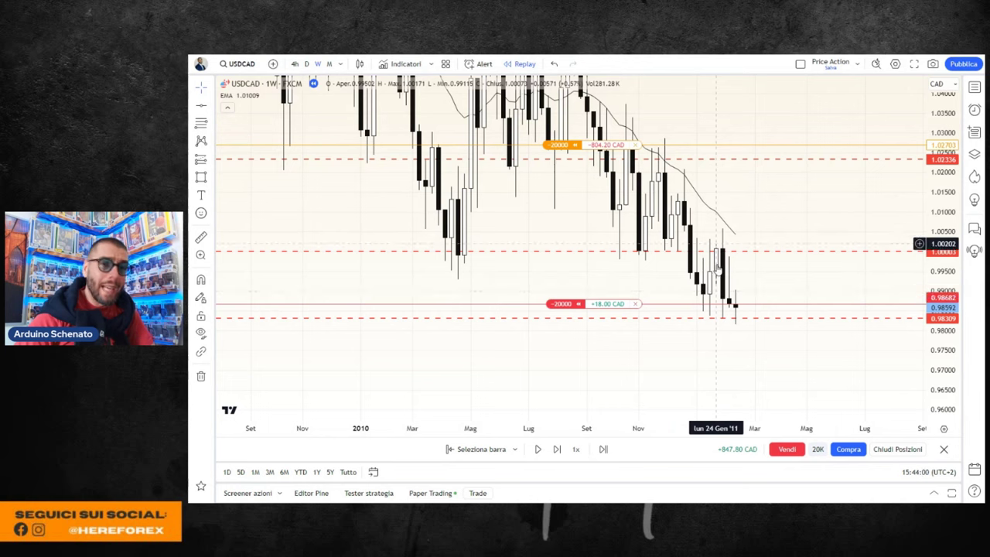
scroll(851, 261, "down", 3)
scroll(887, 262, "down", 2)
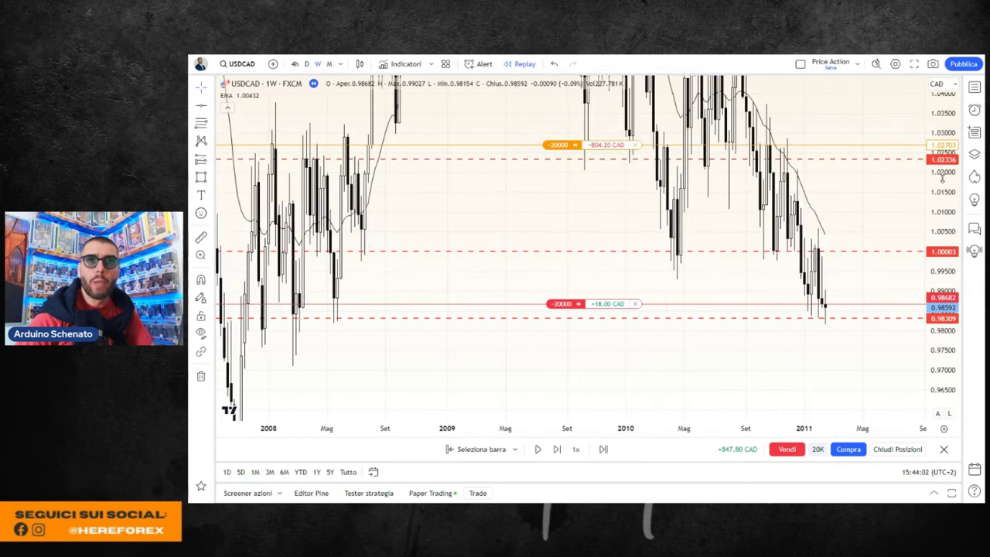
scroll(789, 348, "down", 1)
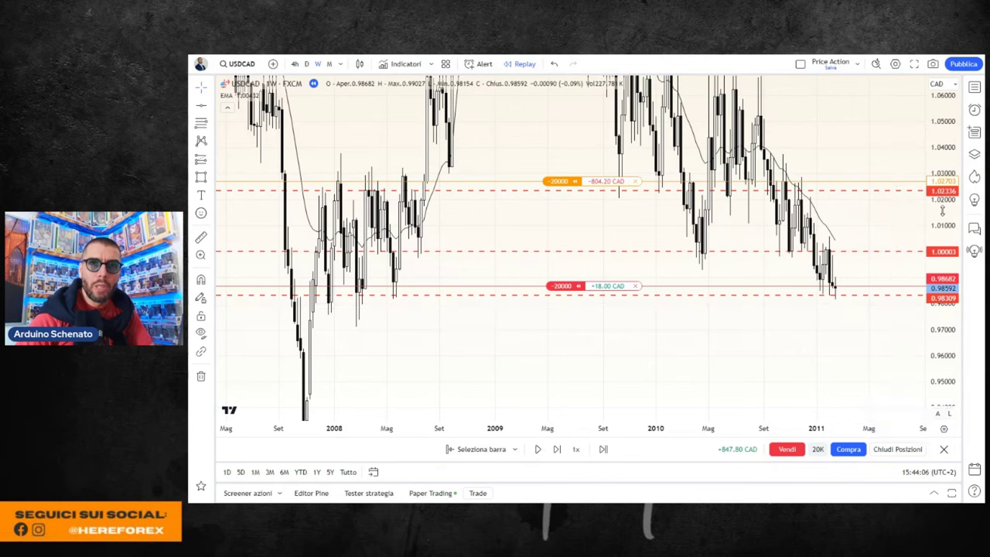
left_click_drag(837, 331, 836, 325)
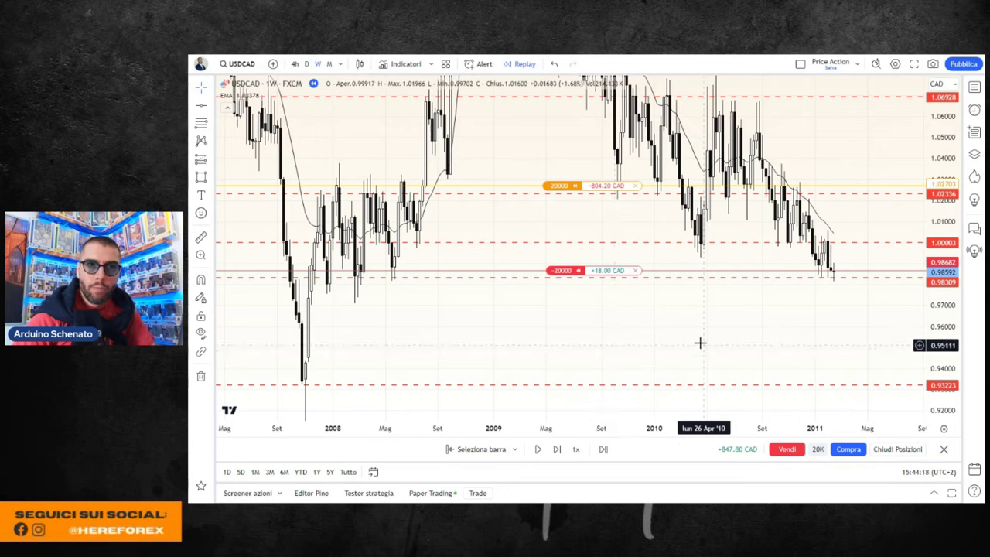
- Return to daily candles, rescale vertically and pan to centre the recent bars
left_click(306, 63)
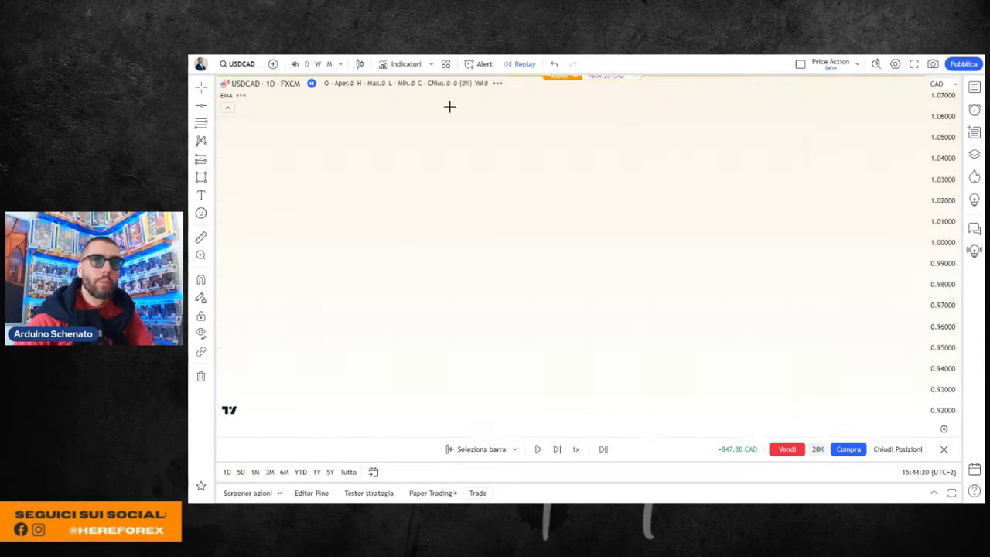
left_click_drag(945, 272, 945, 239)
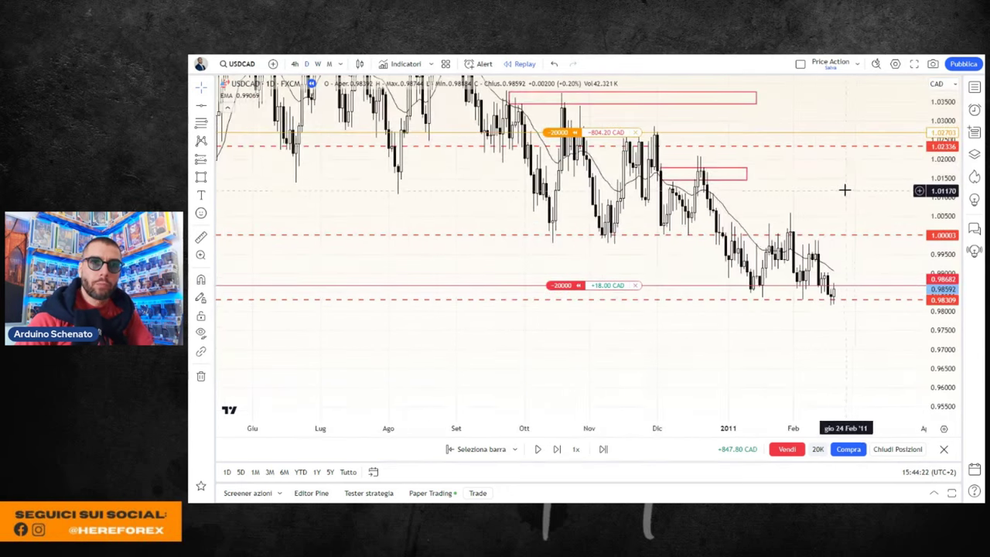
scroll(844, 191, "up", 2)
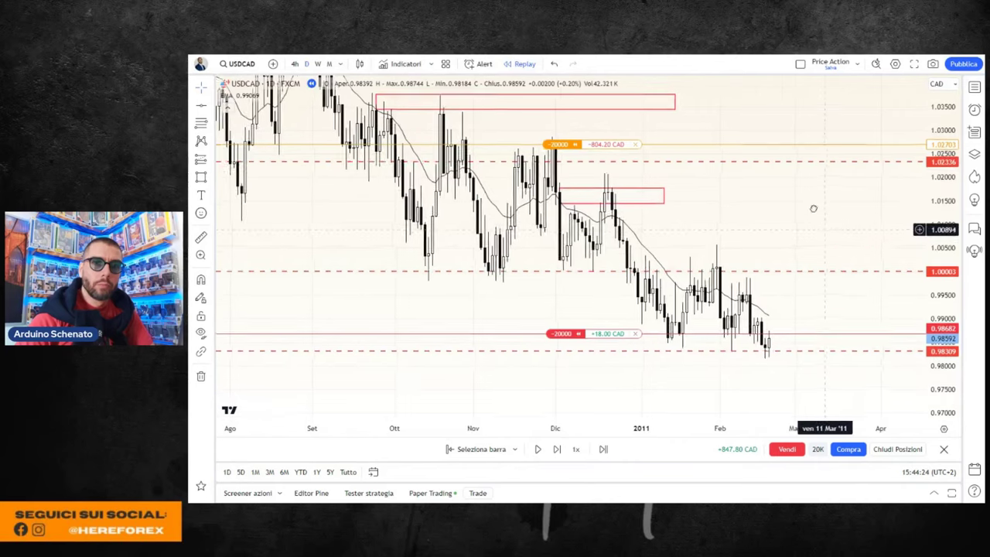
left_click_drag(815, 203, 729, 335)
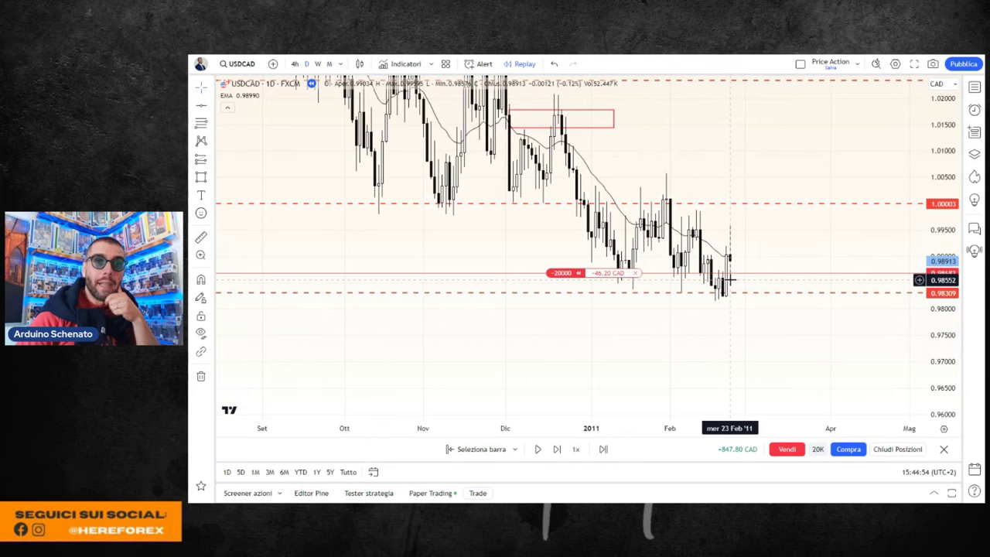
- Replay one more bar to 0.98222 (+92.00 CAD) and trail the stop-loss down toward price
scroll(763, 366, "up", 1)
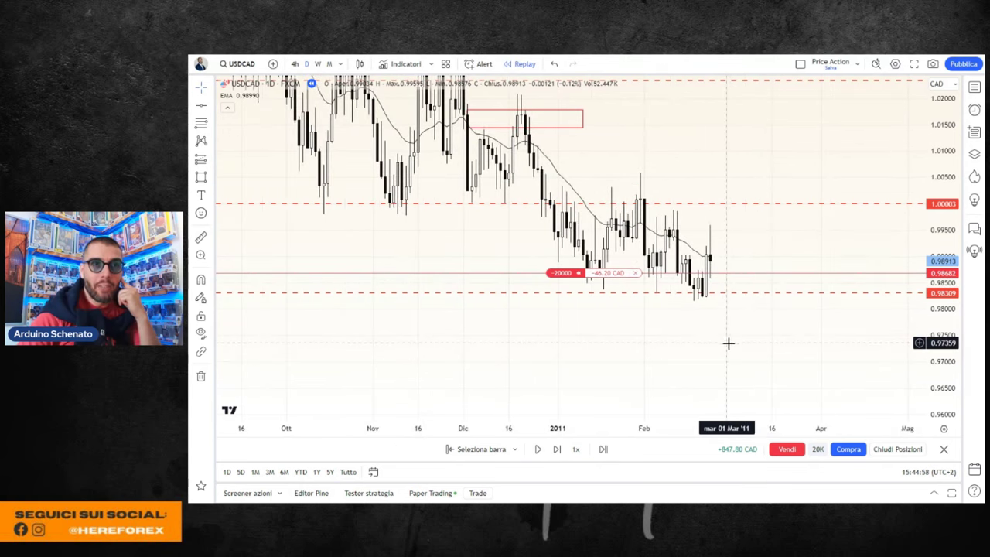
left_click(539, 450)
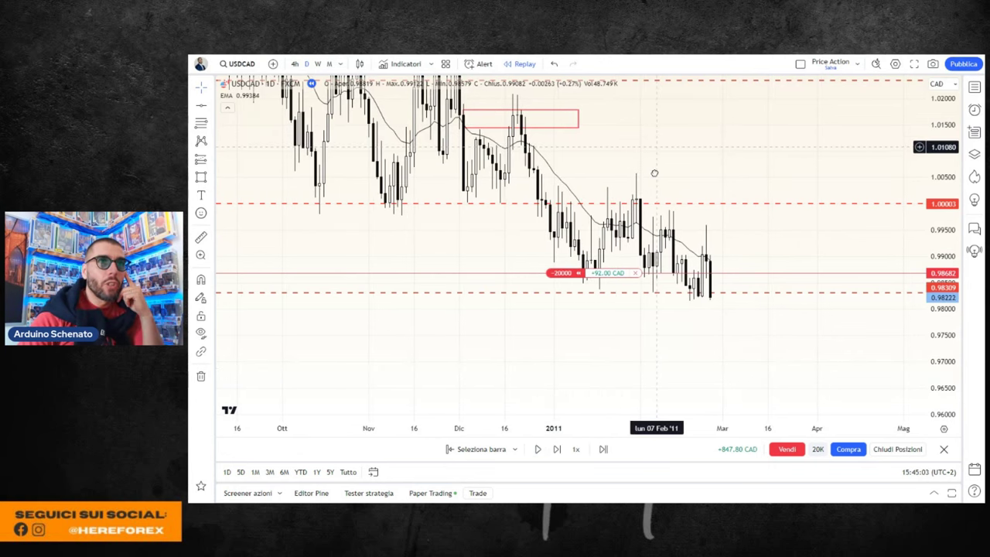
mouse_move(533, 273)
left_mouse_down()
mouse_move(603, 142)
mouse_move(589, 278)
left_mouse_up()
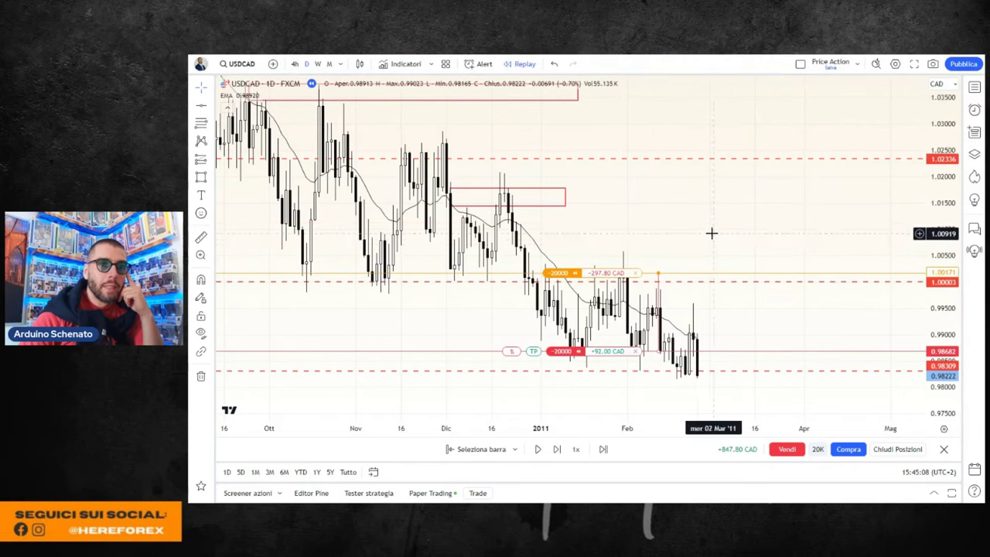
- Recentre the daily chart and advance one bar to 0.97873 (+161.80 CAD), then show weekly candles
scroll(797, 364, "down", 3)
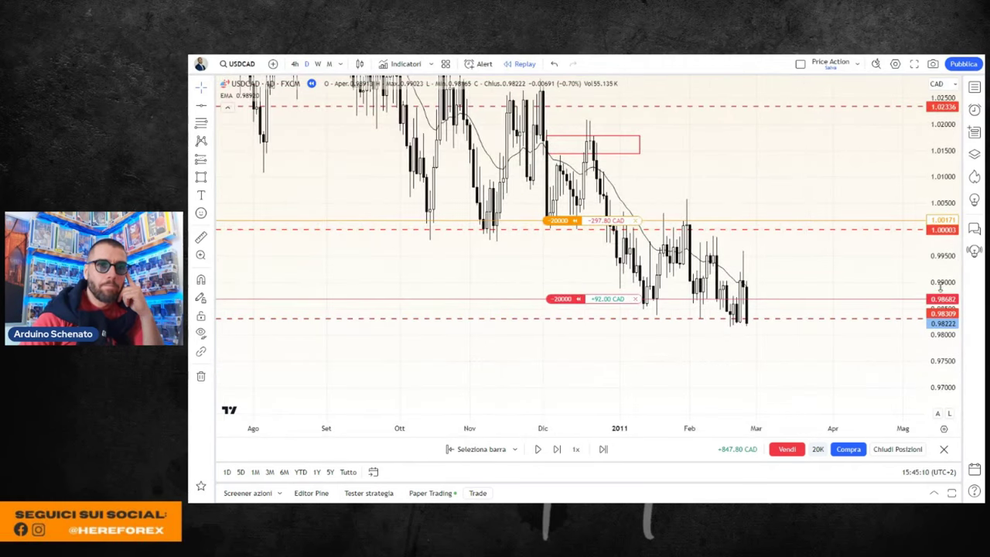
left_click_drag(938, 232, 939, 274)
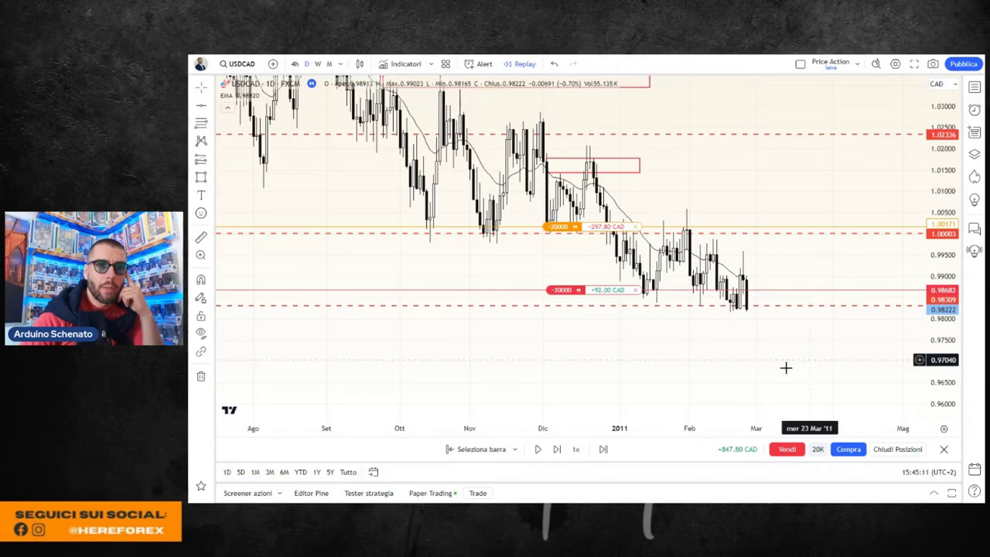
left_click_drag(738, 349, 714, 324)
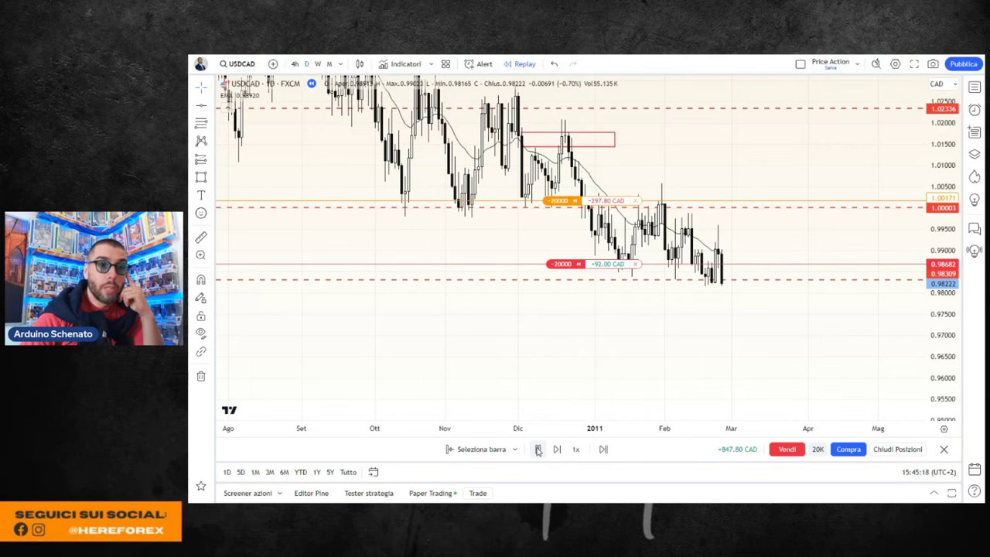
left_click(537, 449)
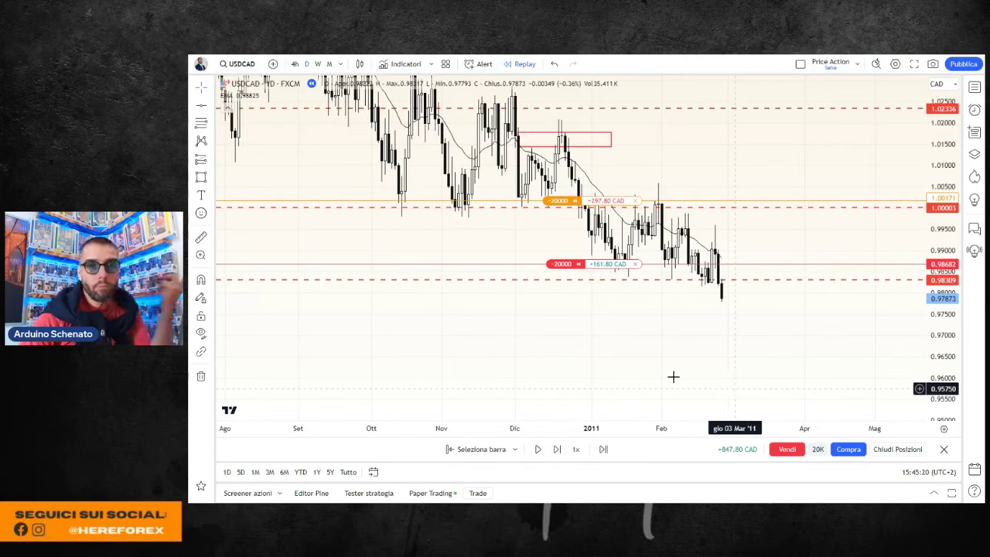
left_click(317, 63)
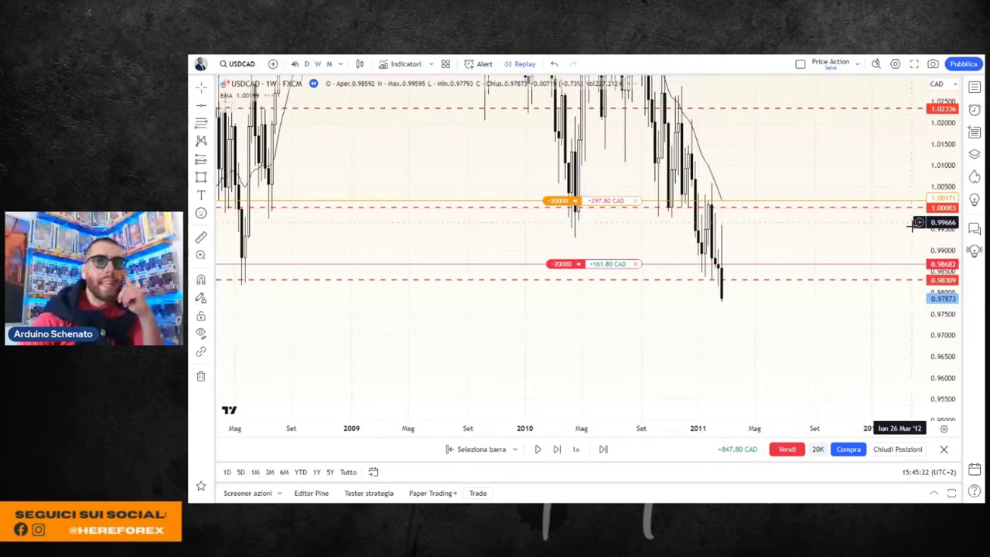
- Zoom in on the weekly chart near the 0.9758 support area, then zoom back out
scroll(777, 382, "up", 2)
scroll(695, 379, "up", 2)
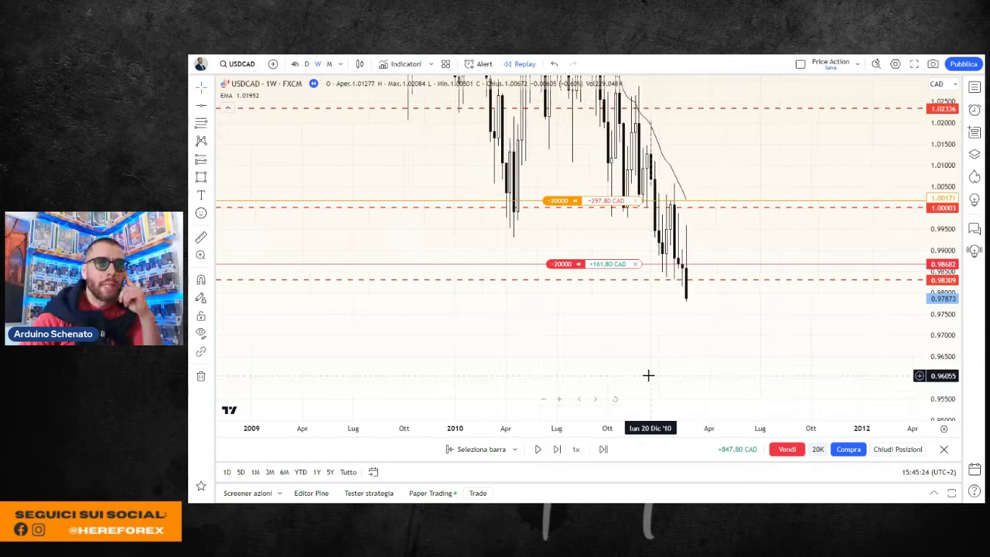
scroll(627, 367, "up", 2)
scroll(747, 353, "up", 1)
scroll(791, 347, "up", 1)
scroll(784, 283, "up", 1)
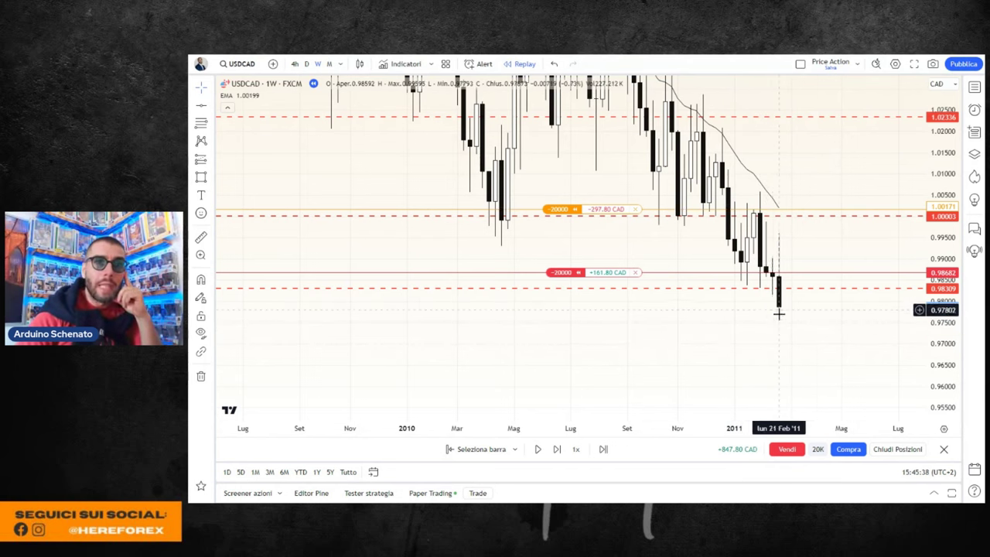
scroll(778, 311, "down", 2)
scroll(788, 323, "down", 2)
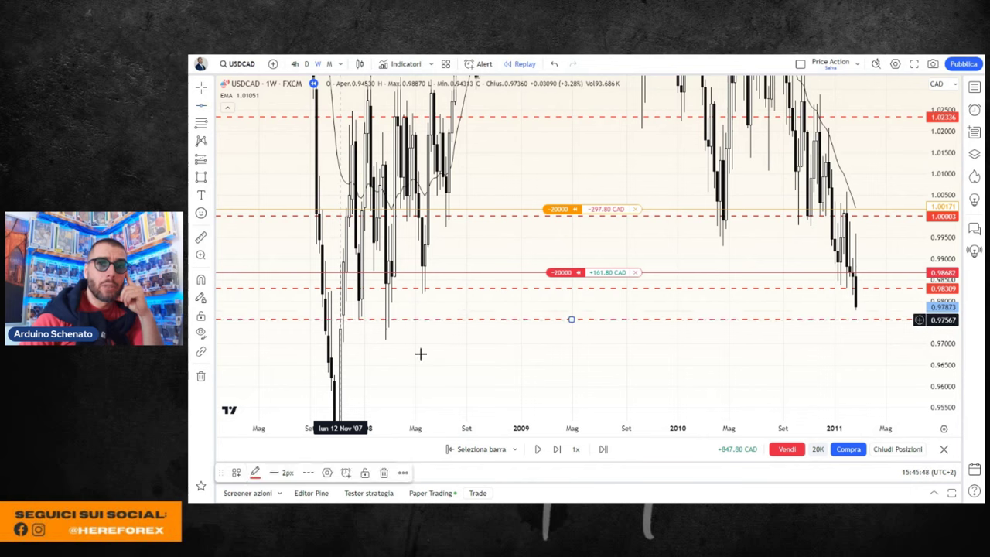
- Switch USDCAD back to daily candles and pan back to the 2007–2008 price lows
left_click(307, 63)
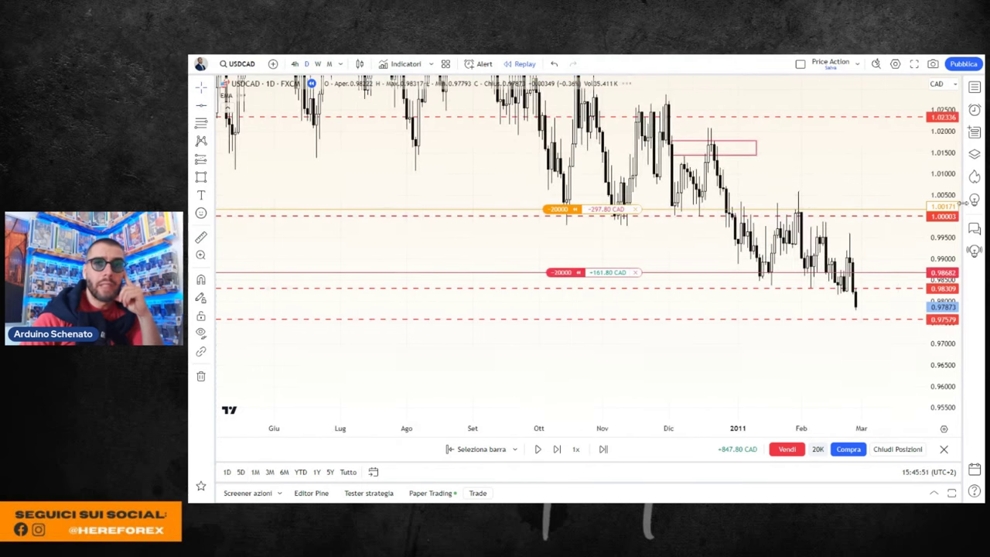
left_click_drag(934, 185, 751, 404)
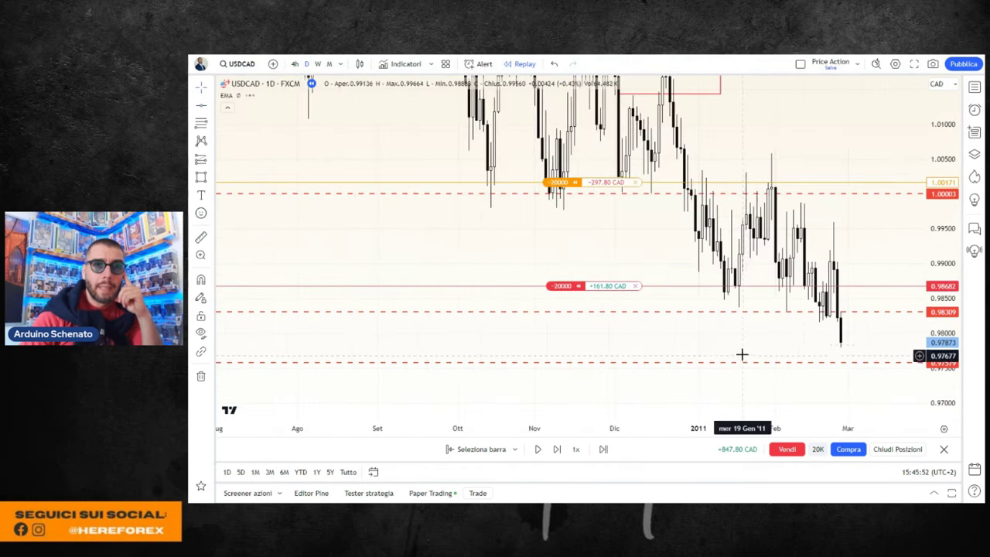
scroll(822, 385, "down", 3)
scroll(832, 382, "down", 3)
scroll(833, 382, "down", 3)
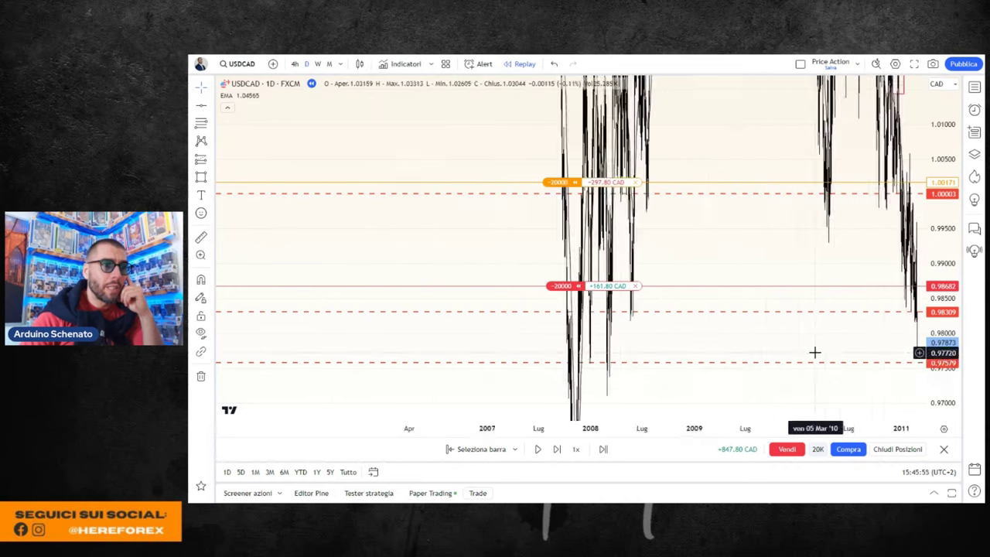
scroll(813, 351, "down", 3)
scroll(680, 366, "up", 3)
left_click_drag(559, 340, 678, 349)
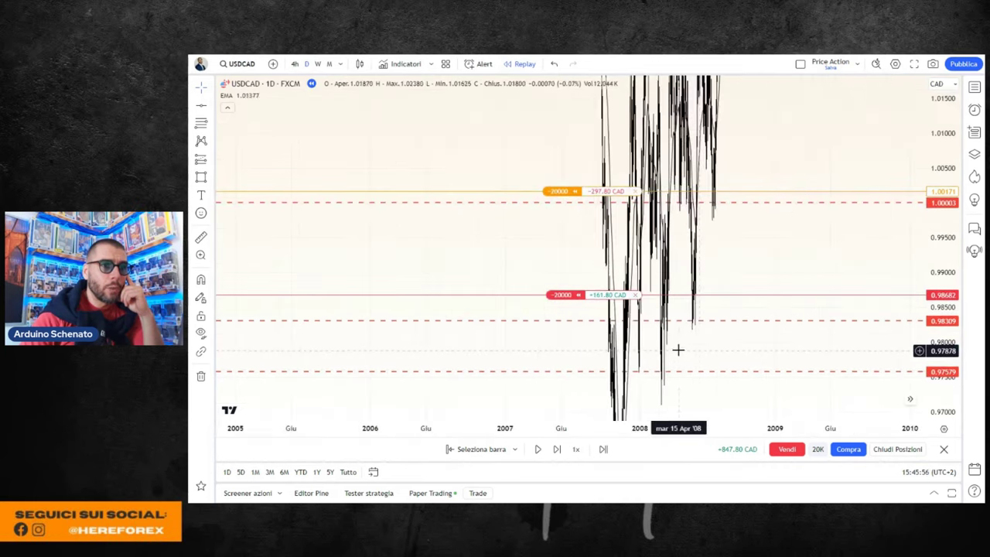
scroll(642, 349, "up", 3)
scroll(513, 364, "up", 1)
scroll(433, 371, "up", 1)
scroll(340, 371, "up", 2)
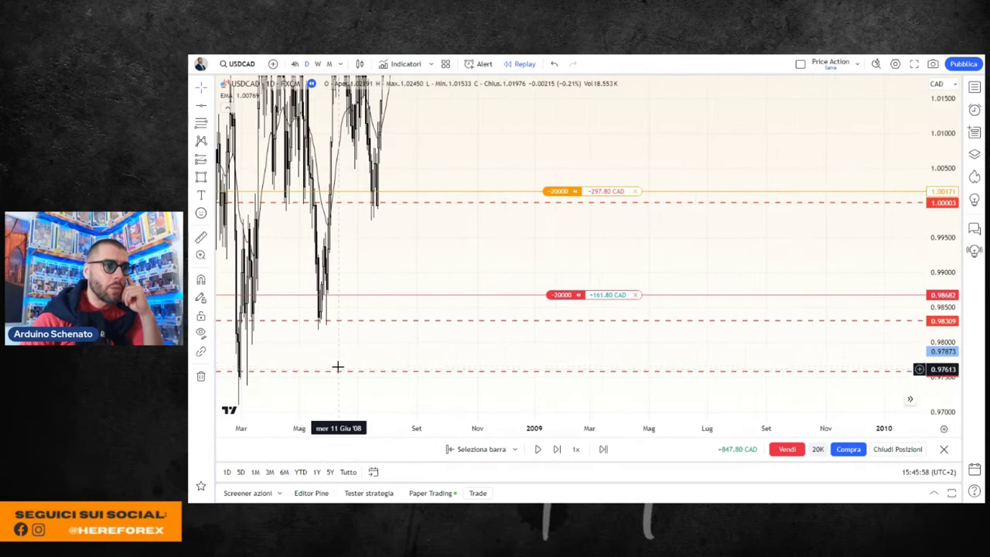
mouse_move(433, 352)
left_mouse_down()
mouse_move(590, 353)
mouse_move(599, 207)
left_mouse_up()
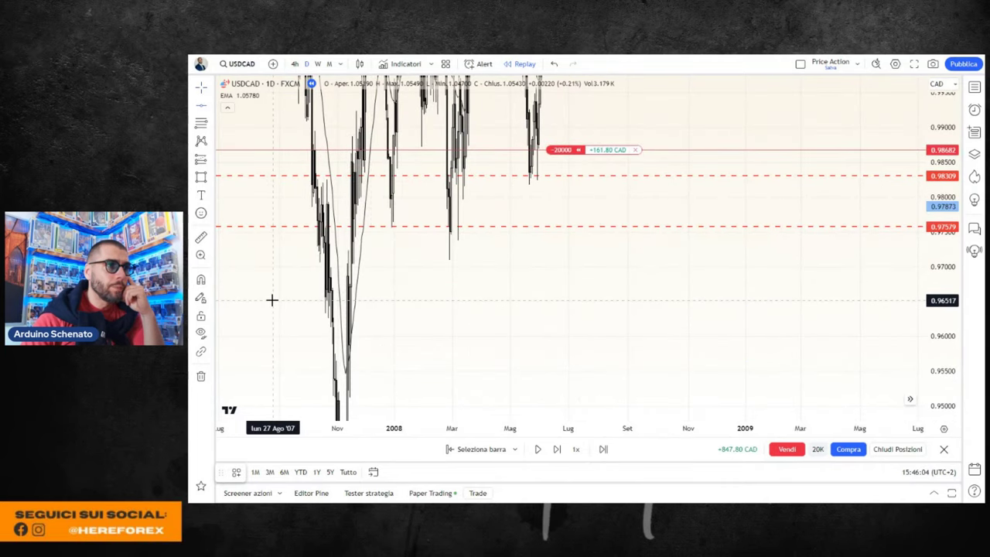
left_click_drag(946, 313, 946, 384)
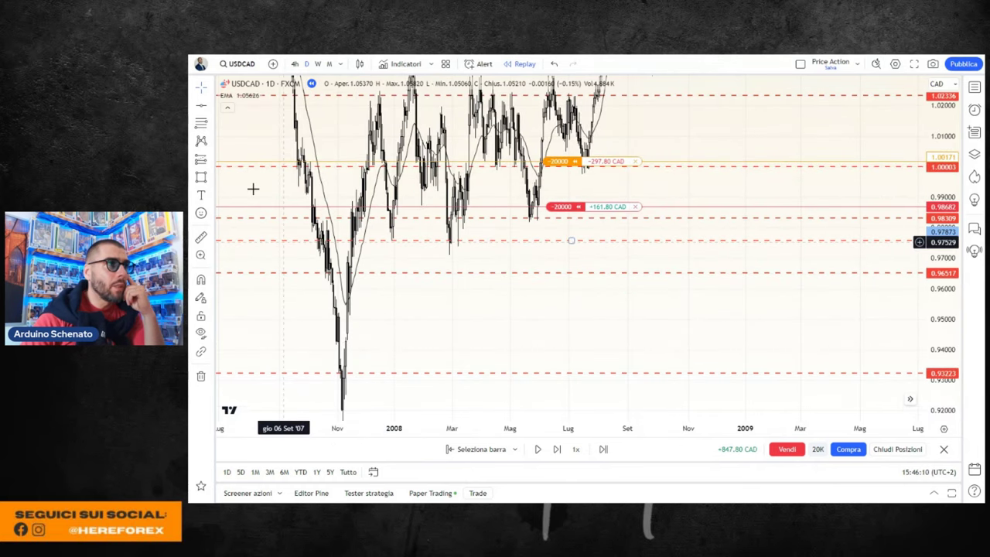
- Mark a support line at 0.94227, then return the view to the latest candles
left_click(301, 342)
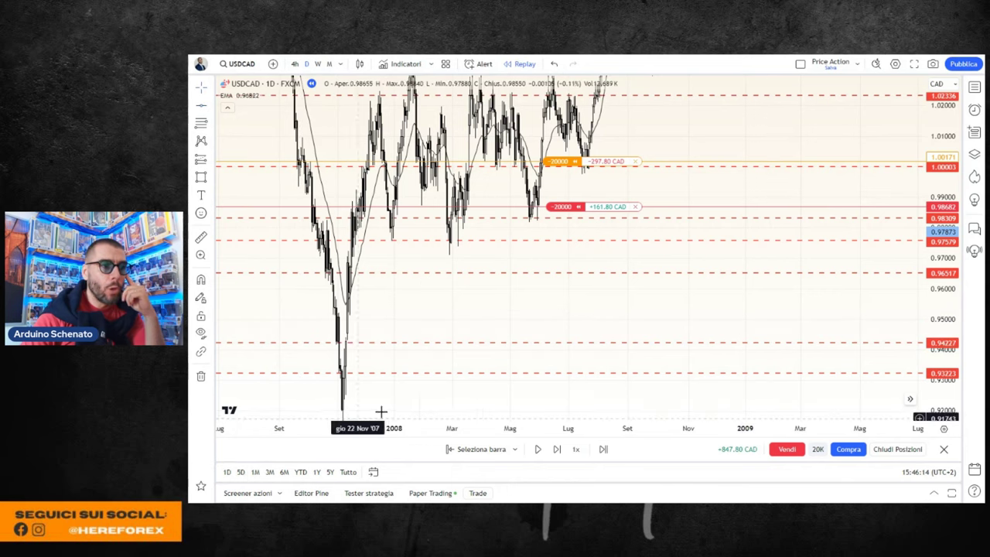
left_click_drag(771, 309, 682, 400)
mouse_move(588, 398)
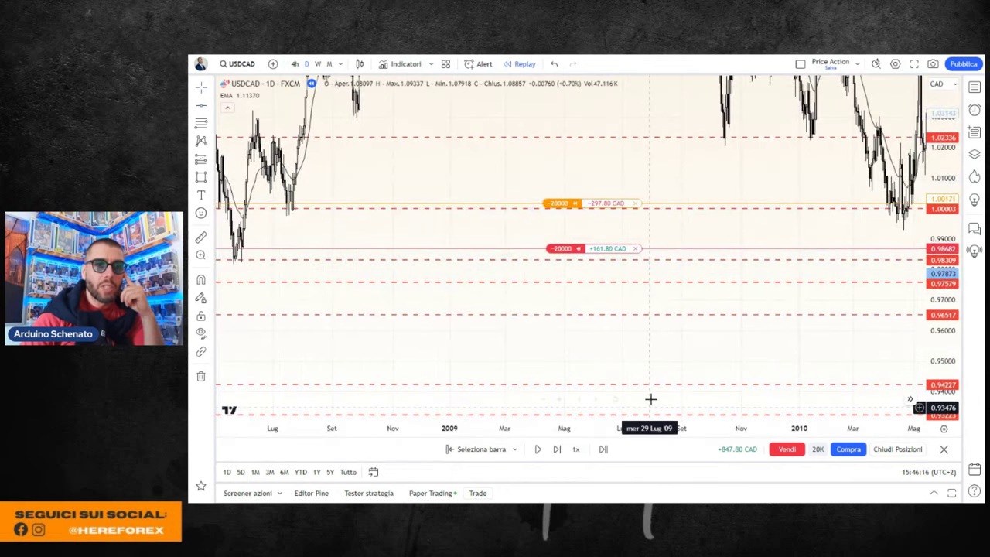
left_click(615, 400)
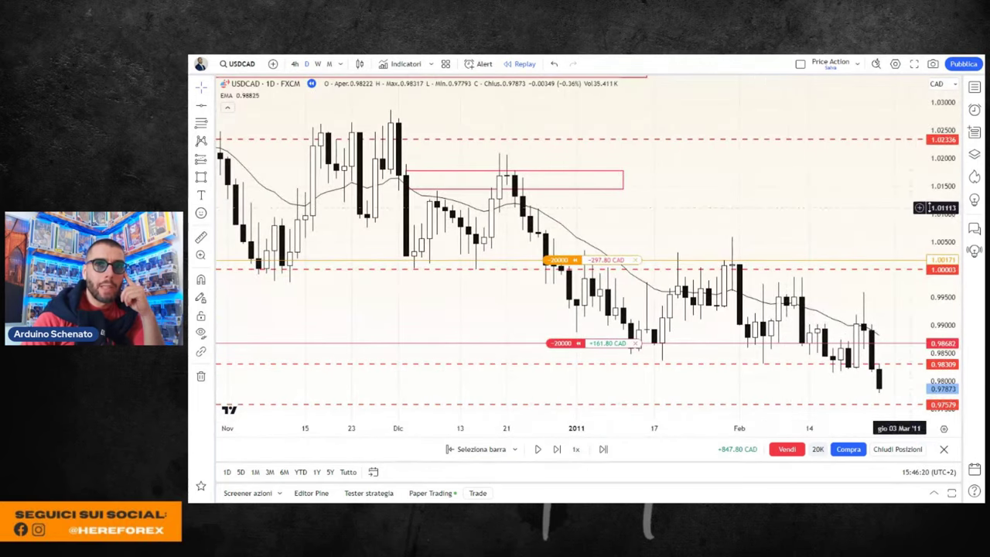
left_click_drag(824, 216, 720, 139)
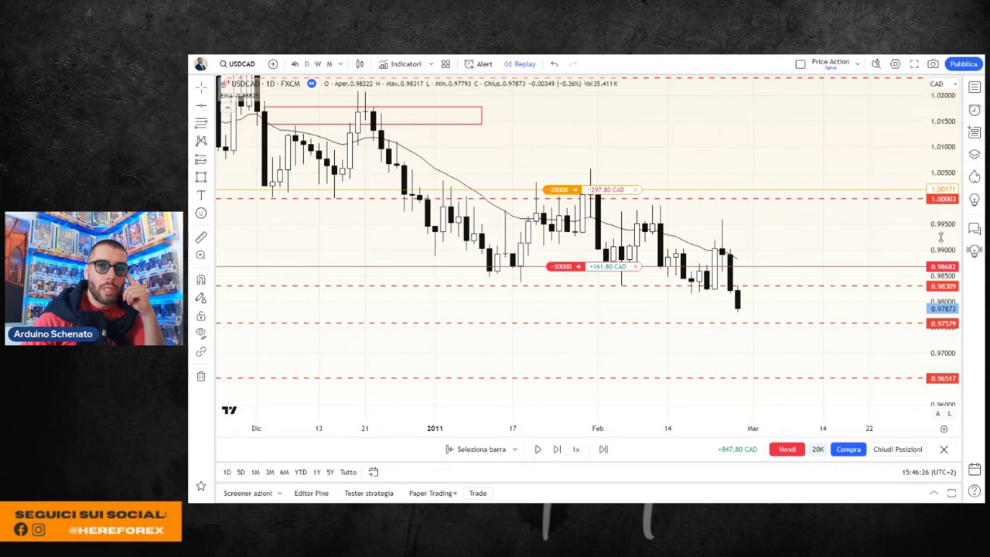
- Advance the replay one daily bar and trail the short's stop down to 0.98469
left_click_drag(940, 238, 940, 213)
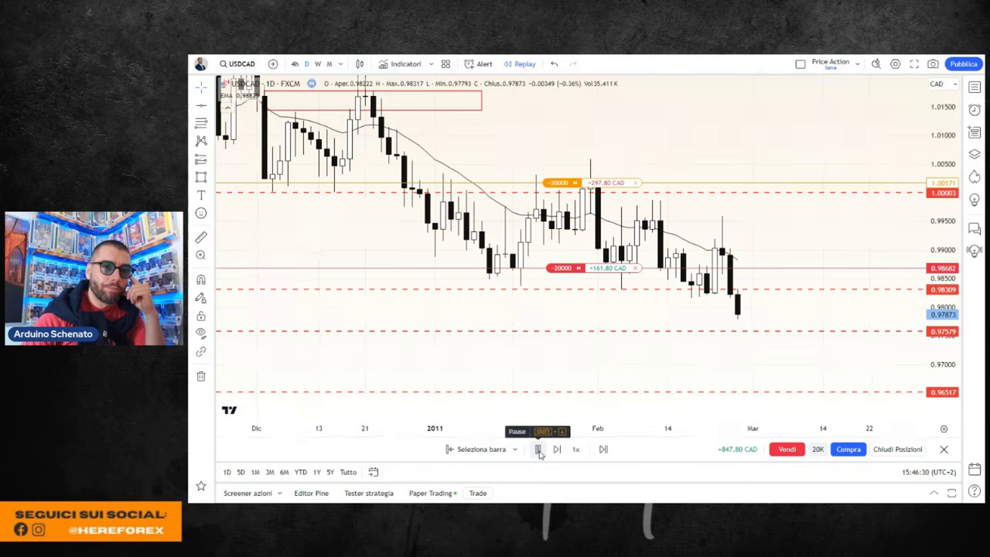
left_click(539, 450)
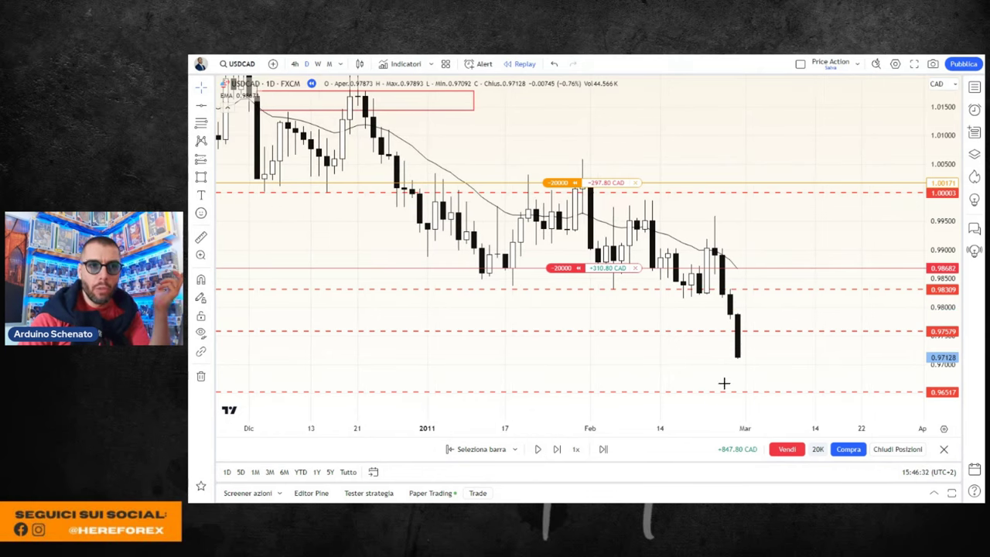
left_click_drag(607, 184, 608, 286)
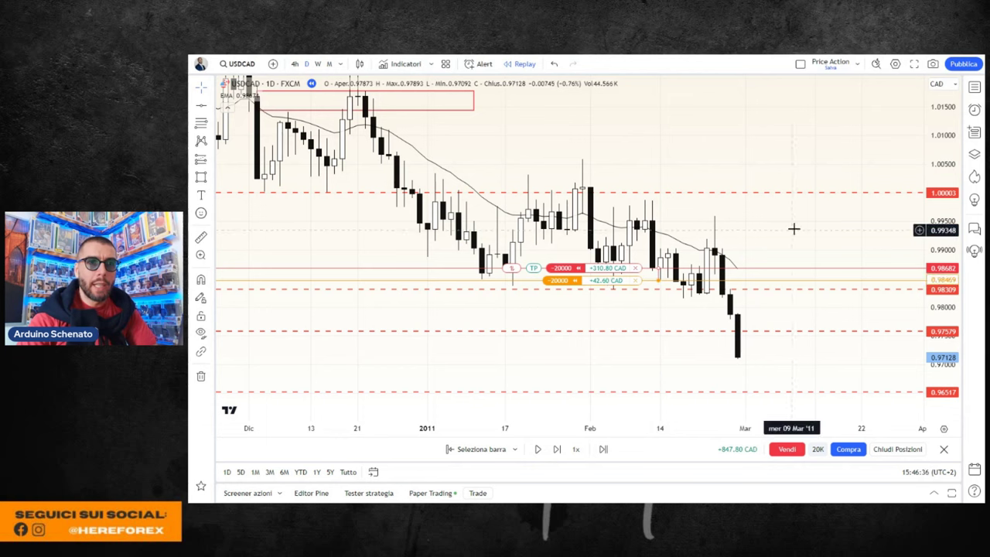
left_click_drag(941, 218, 932, 231)
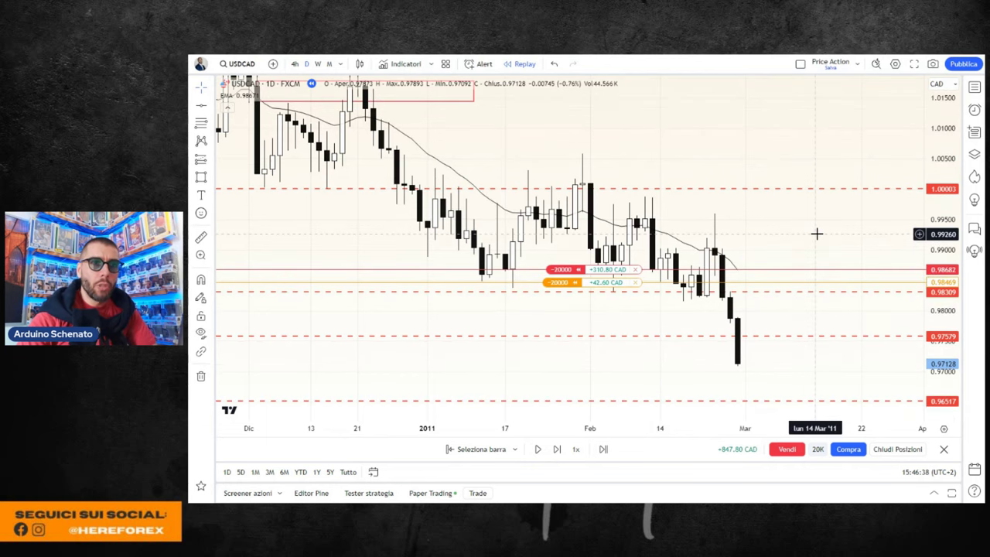
left_click_drag(817, 165, 826, 196)
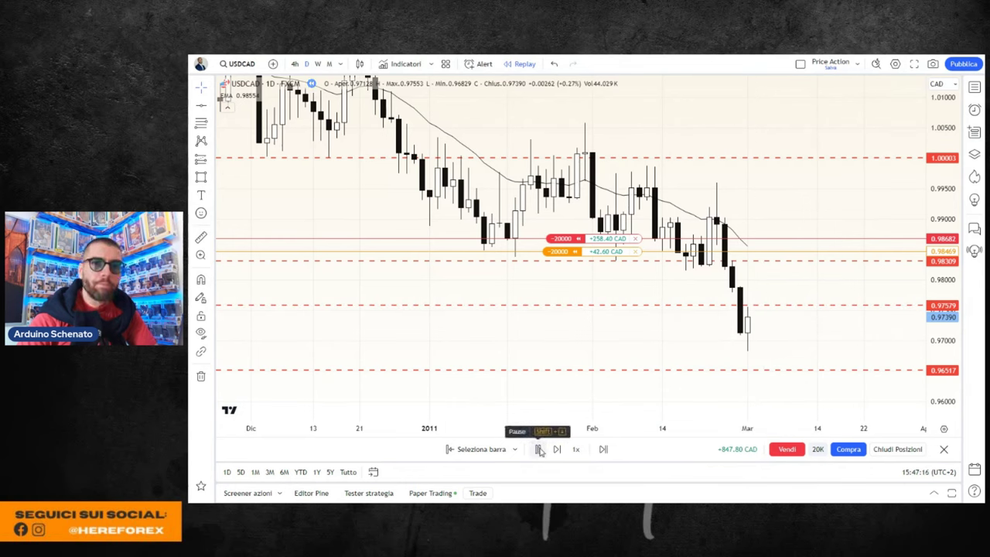
- Advance the replay one bar, then glance at the weekly chart and return to daily
left_click(539, 450)
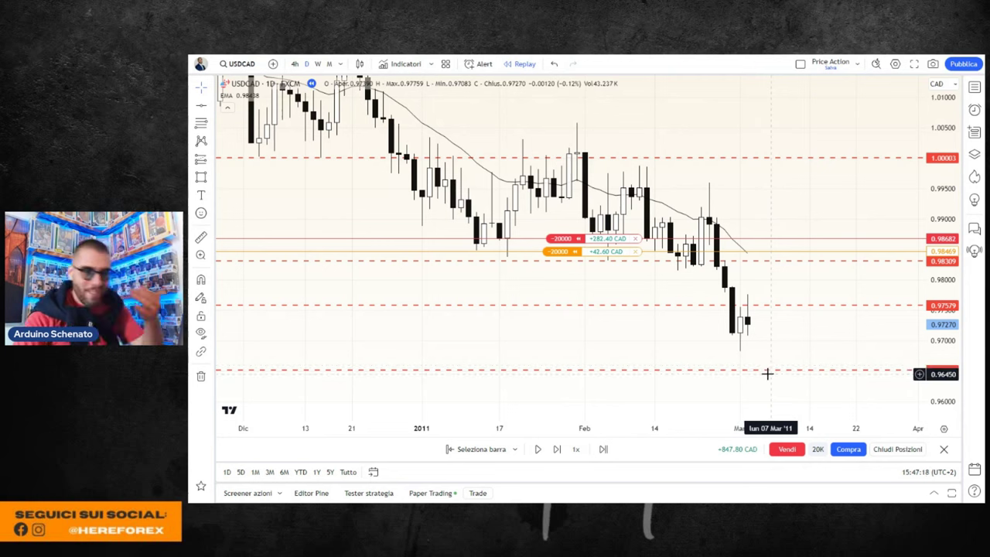
left_click_drag(943, 197, 943, 186)
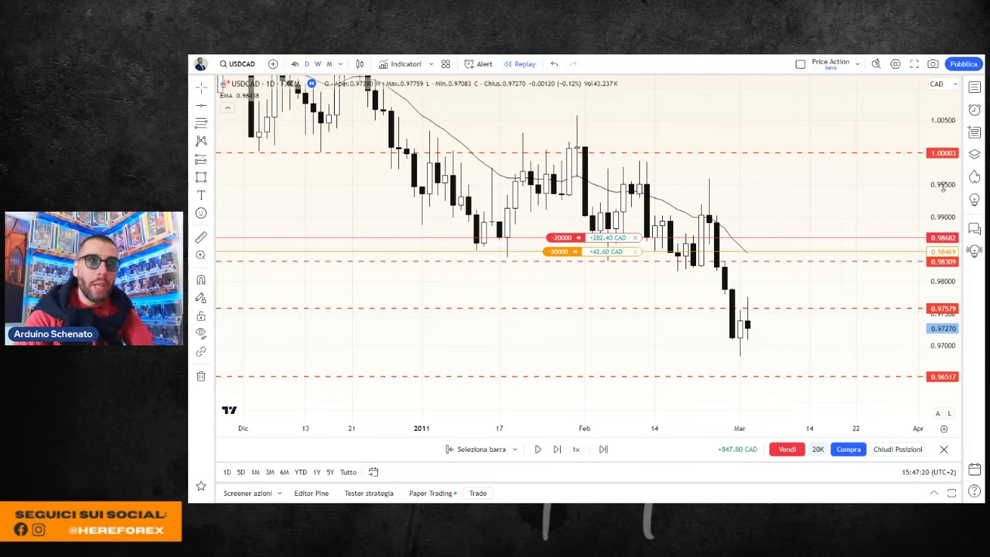
scroll(789, 339, "up", 1)
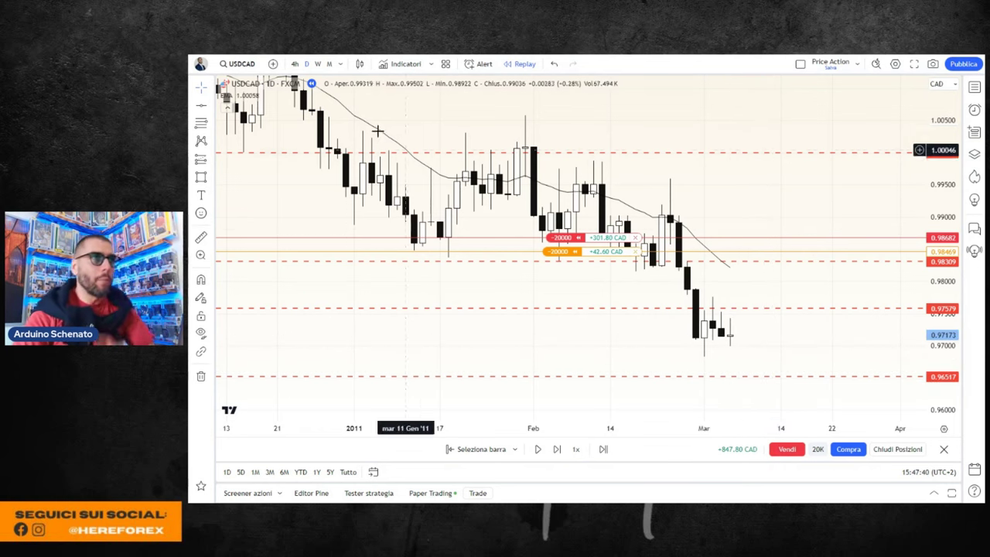
left_click(317, 64)
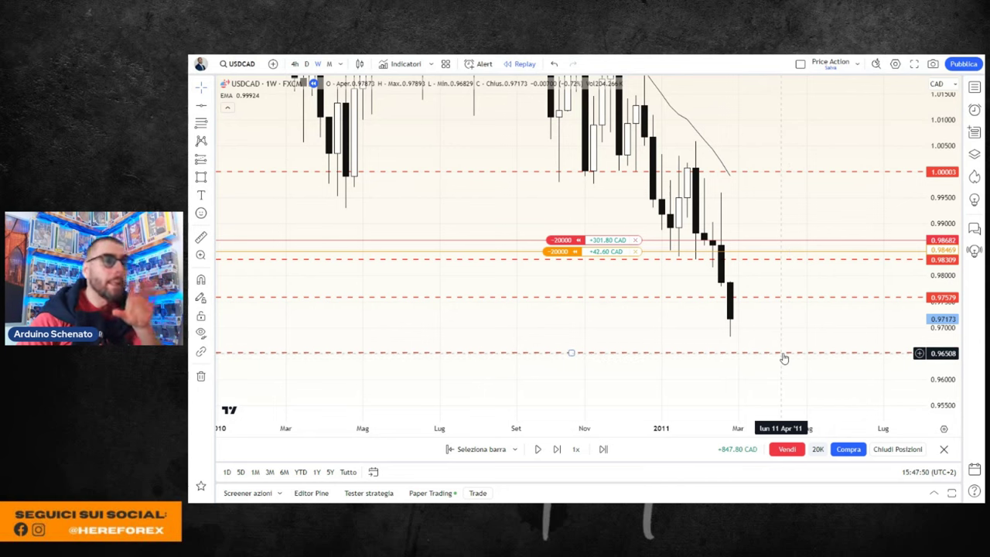
left_click(307, 64)
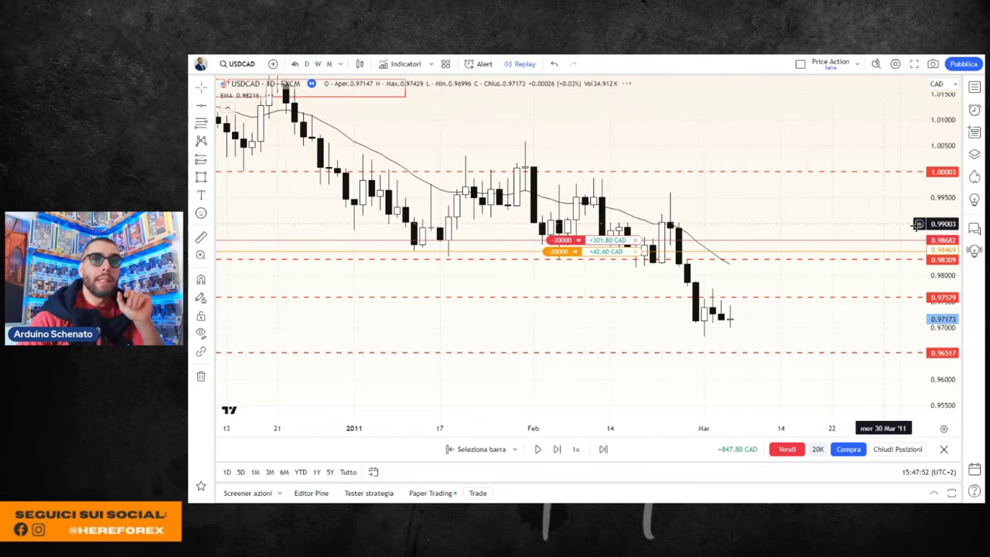
- Advance the replay two more bars and trail the stop down to about 0.97855
scroll(912, 174, "down", 2)
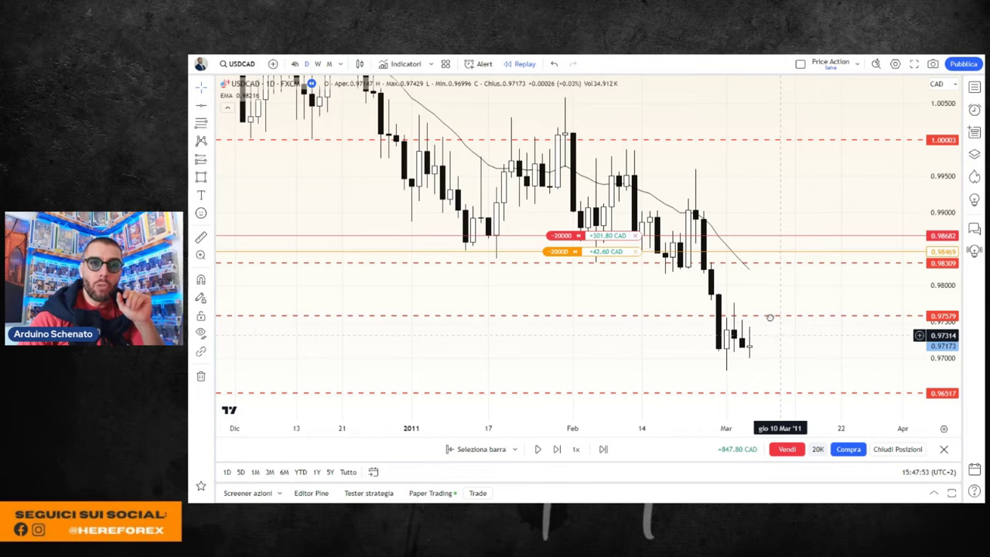
left_click_drag(769, 317, 736, 281)
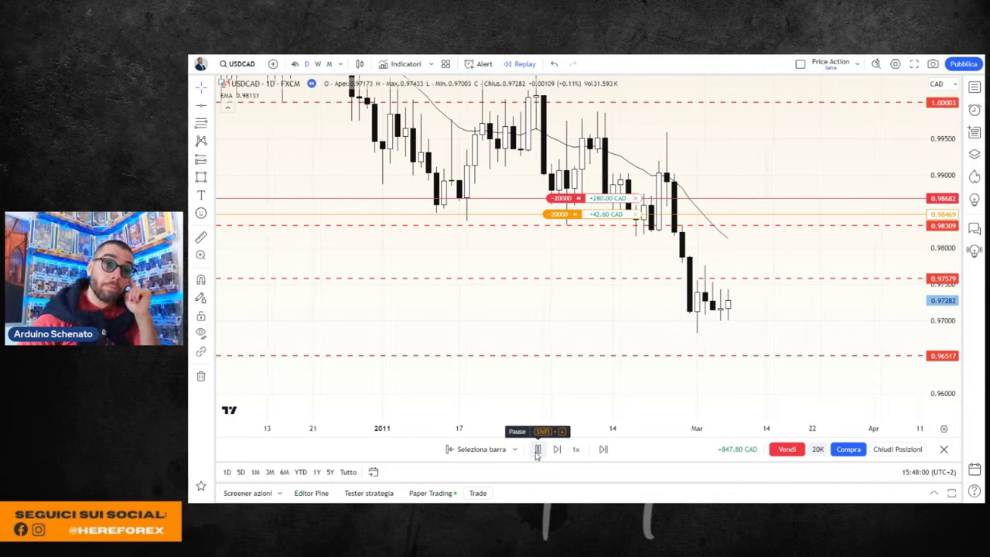
left_click(537, 450)
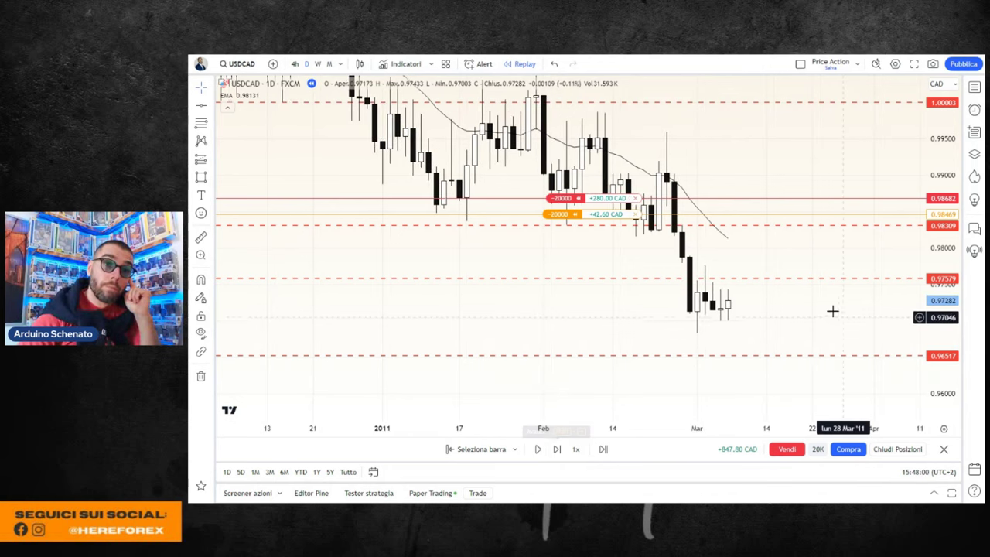
left_click(537, 450)
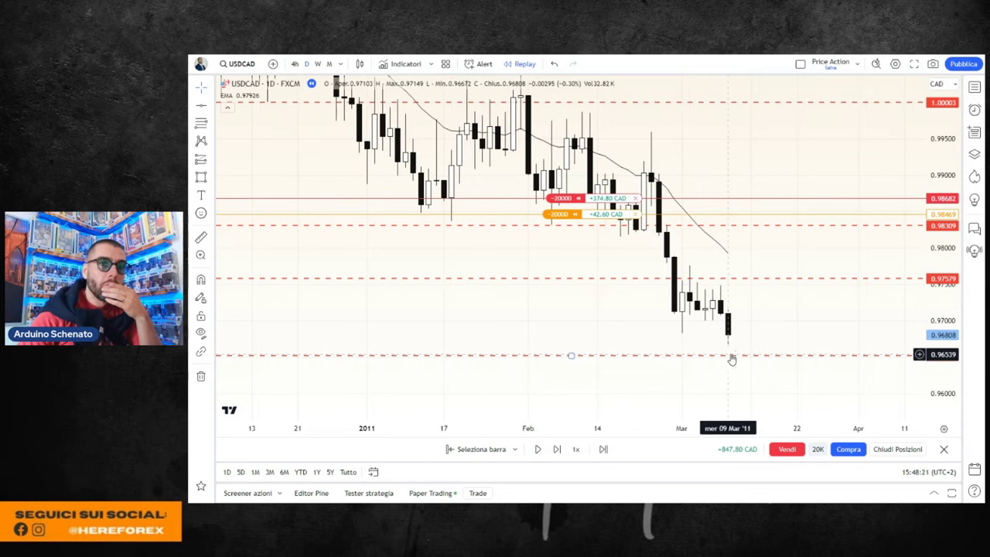
left_click_drag(622, 214, 621, 261)
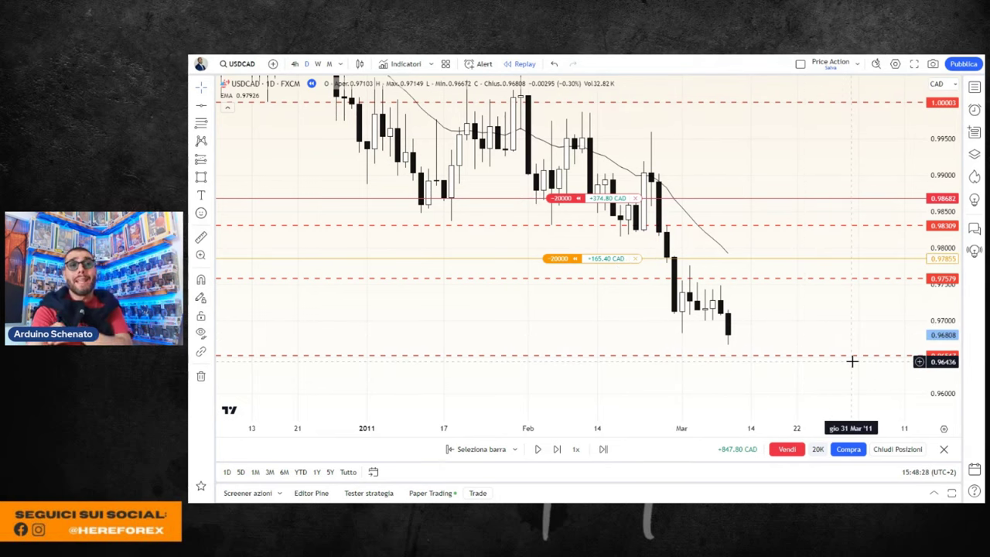
- Stop the replay and close all USDCAD positions, banking +1163.40 CAD total profit
left_click(535, 449)
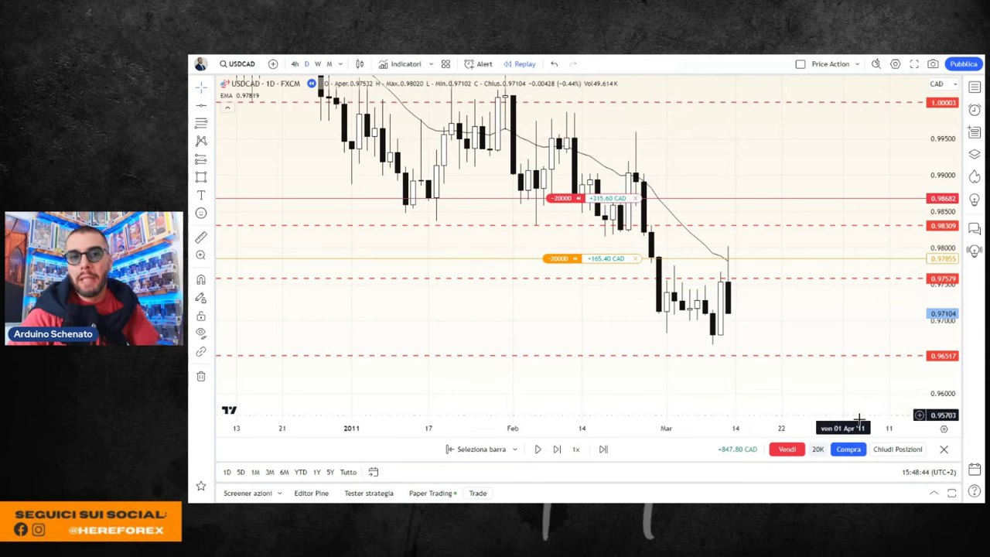
left_click(886, 451)
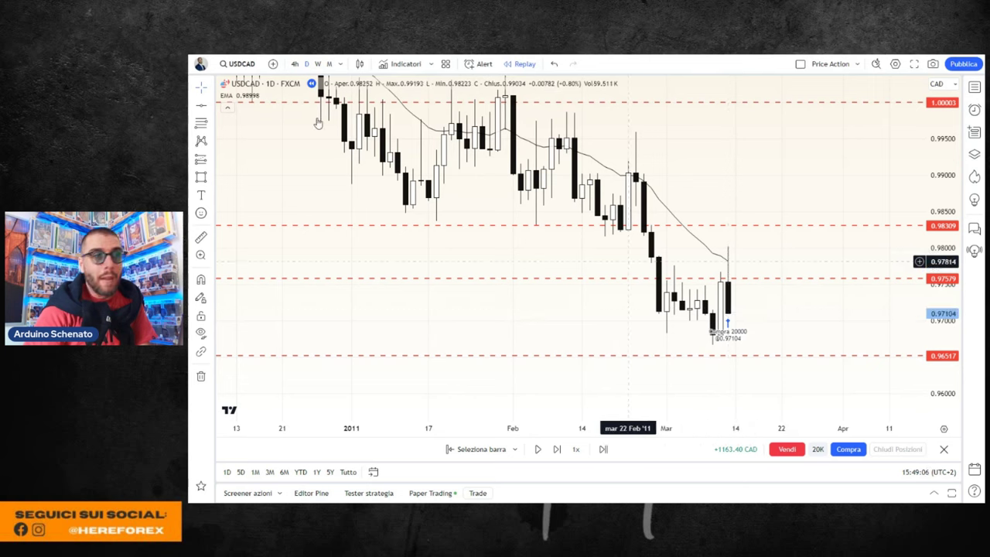
- Check the weekly chart, then go back to daily and scroll to the latest bars
left_click(317, 65)
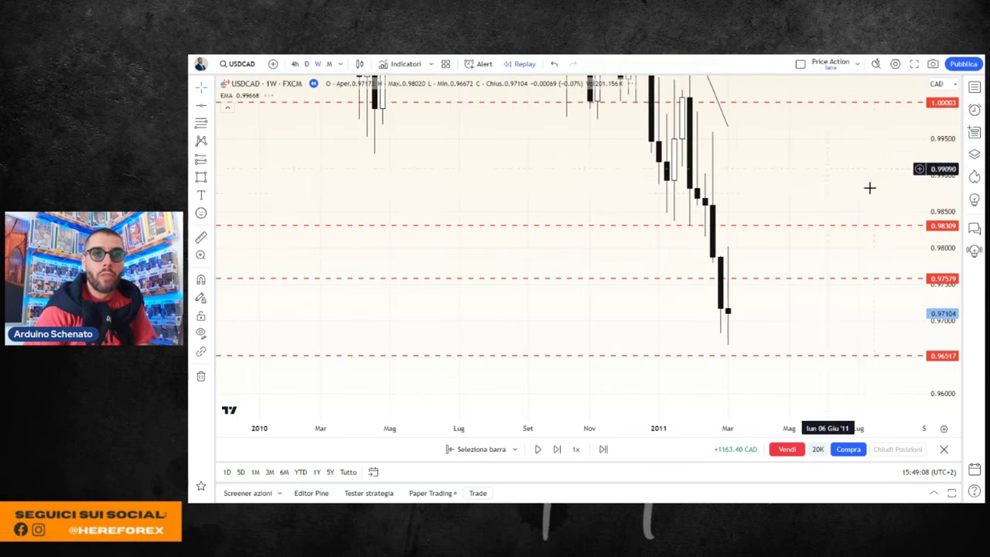
scroll(879, 206, "down", 5)
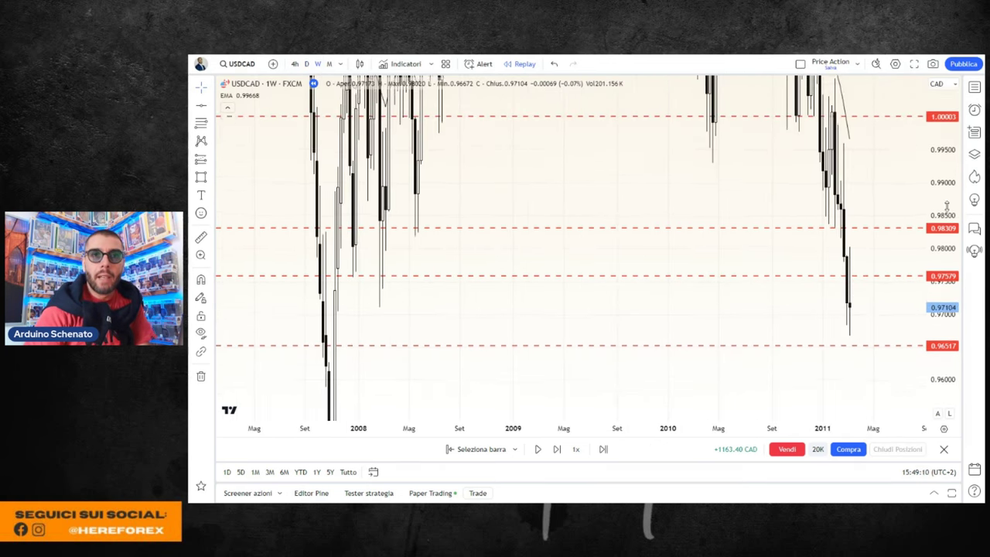
scroll(847, 293, "up", 2)
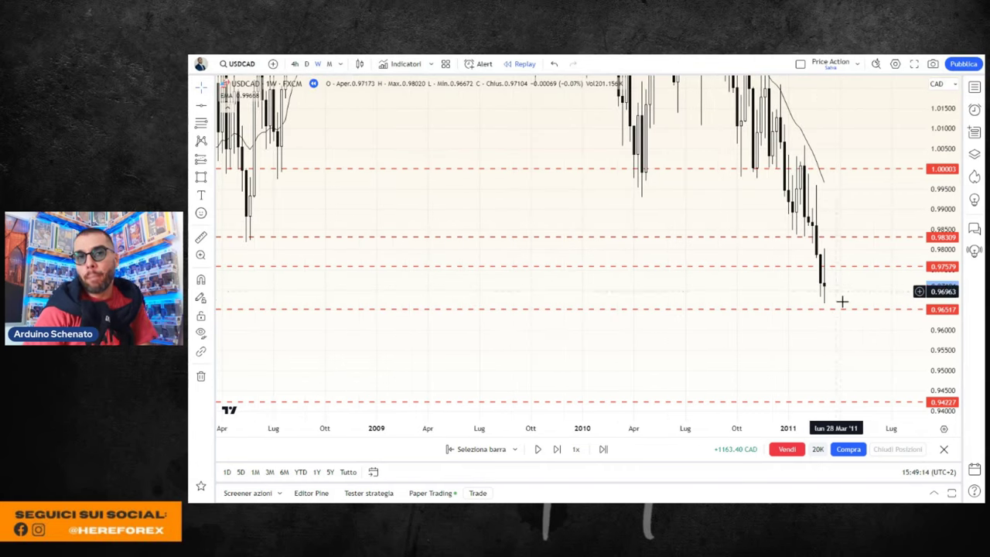
left_click(306, 65)
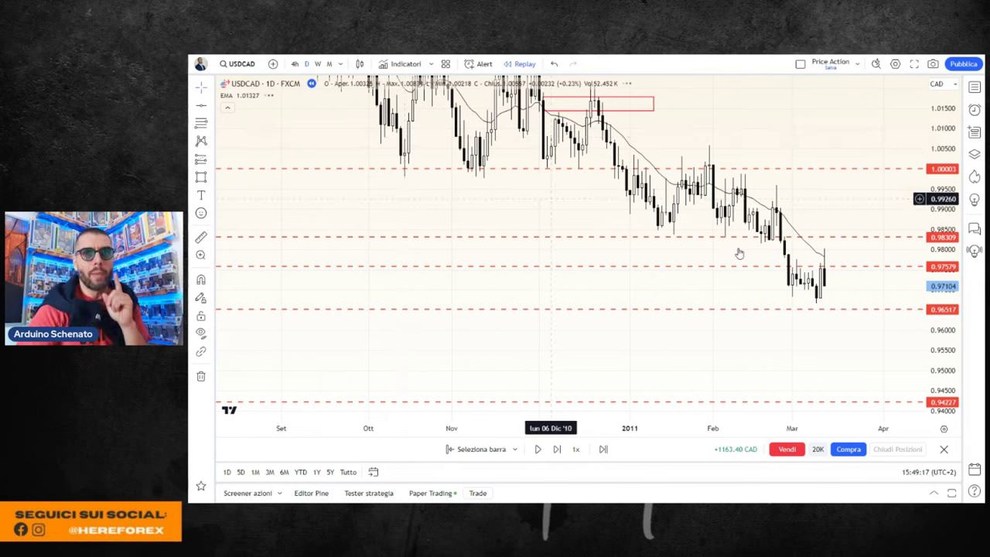
scroll(858, 191, "up", 3)
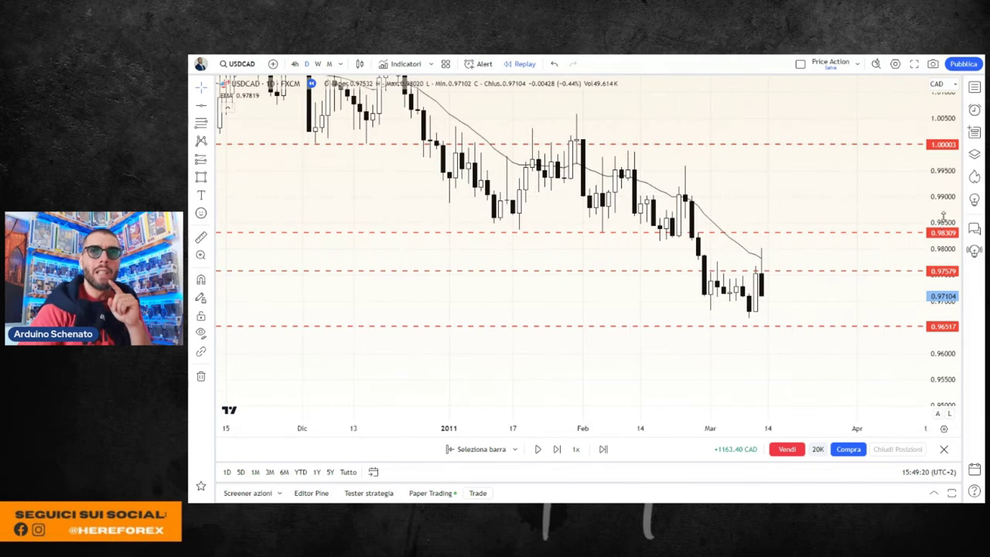
scroll(824, 170, "up", 2)
scroll(783, 179, "right", 2)
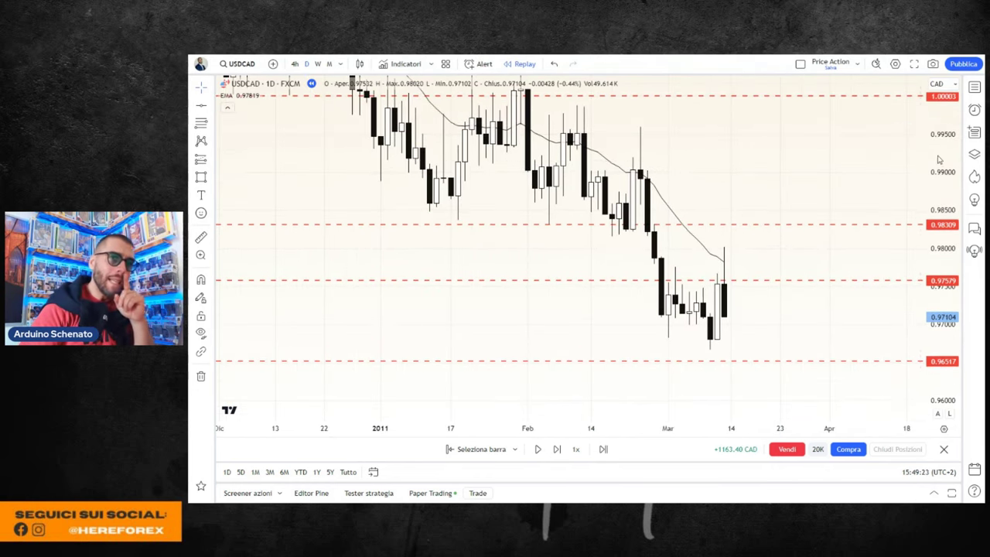
scroll(781, 190, "right", 3)
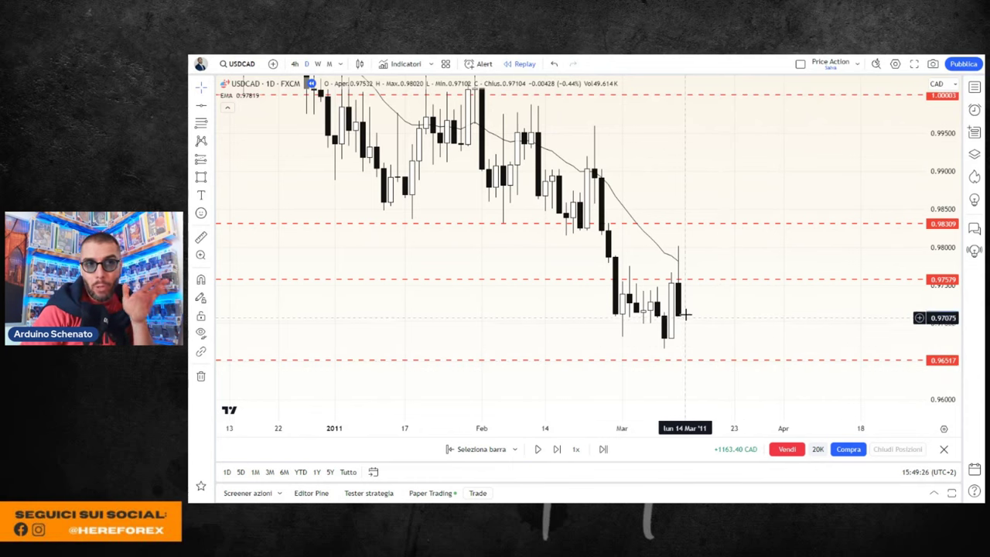
- Resume the bar replay and follow price rallying back above 0.98309
left_click(537, 449)
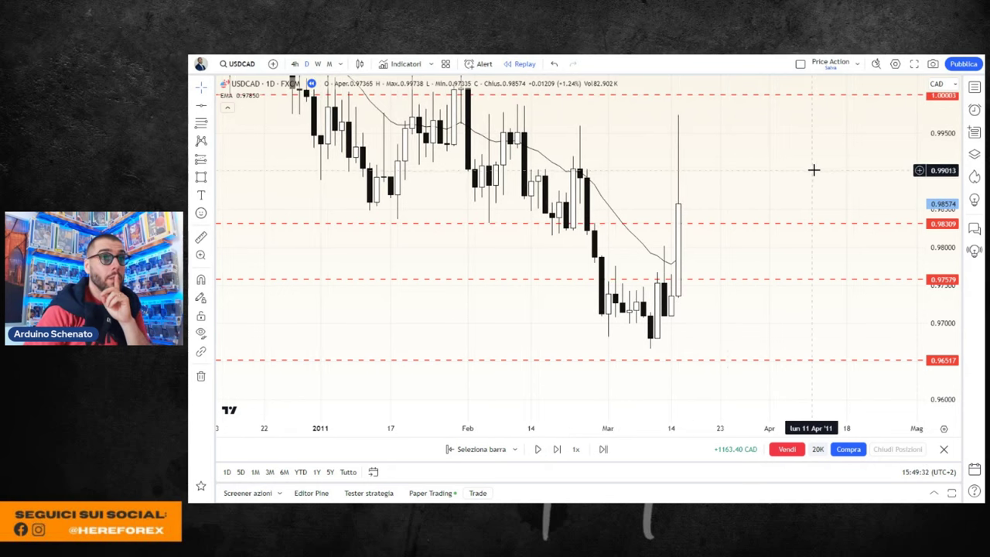
mouse_move(942, 163)
left_mouse_down()
mouse_move(910, 205)
mouse_move(811, 221)
left_mouse_up()
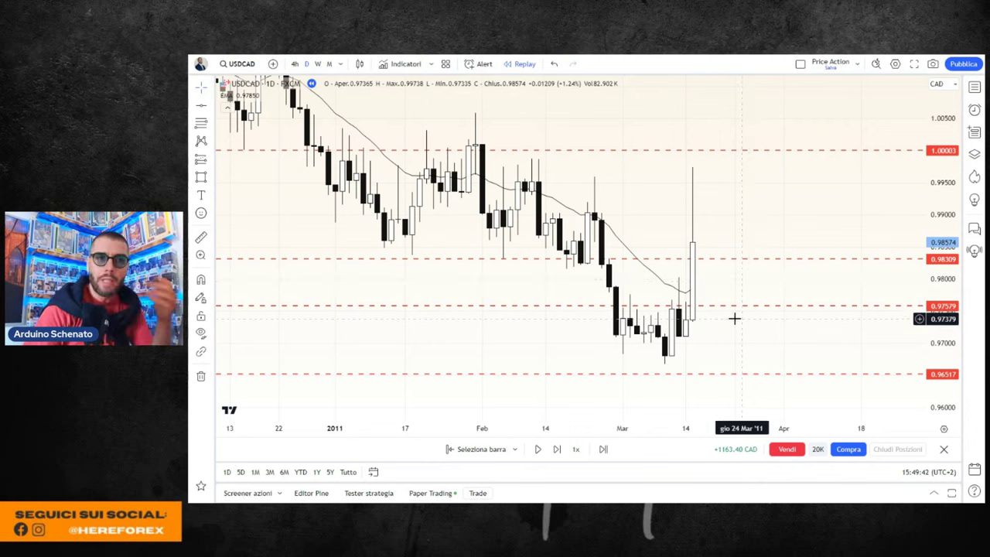
left_click_drag(741, 217, 691, 246)
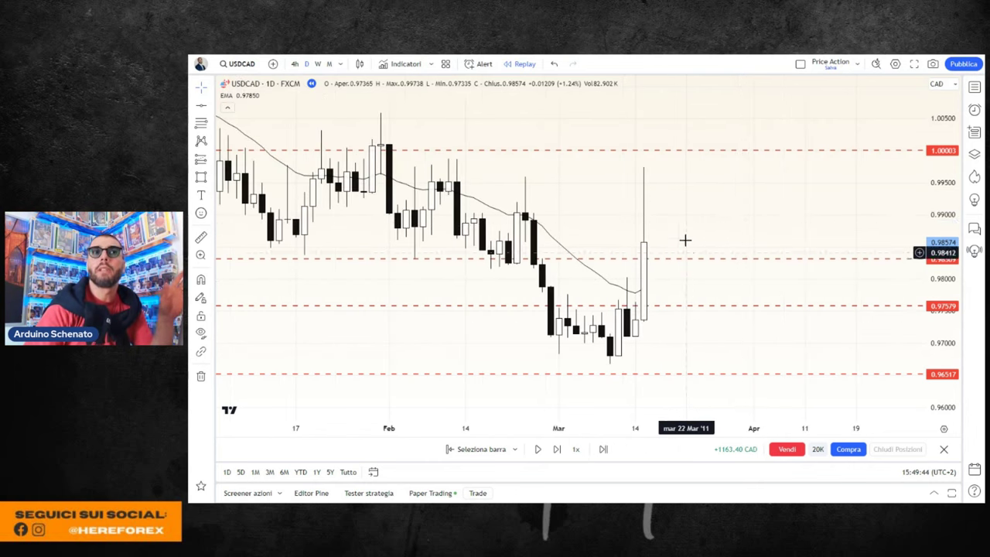
left_click_drag(739, 205, 796, 209)
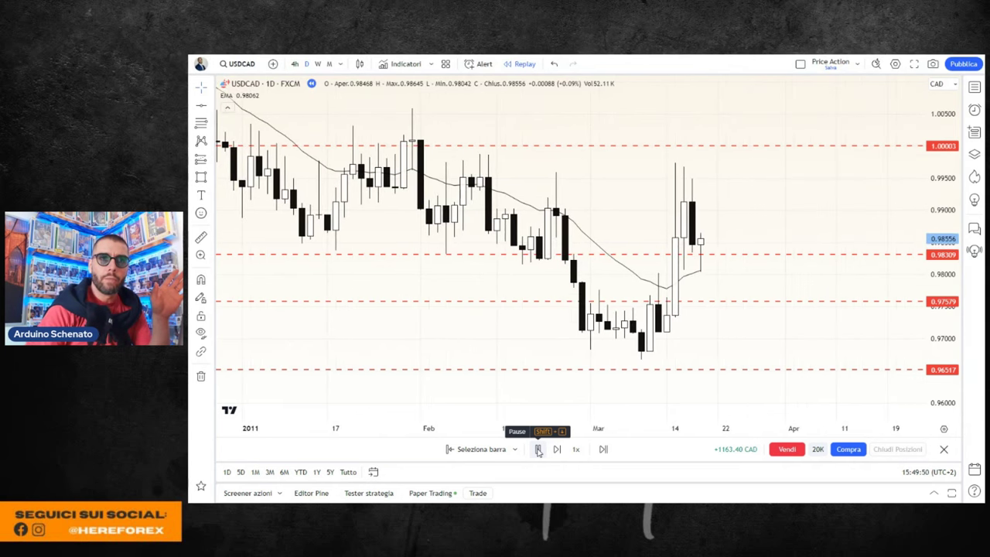
- Pause the replay, switch to weekly candles and zoom out to spread the dashed levels
left_click(538, 449)
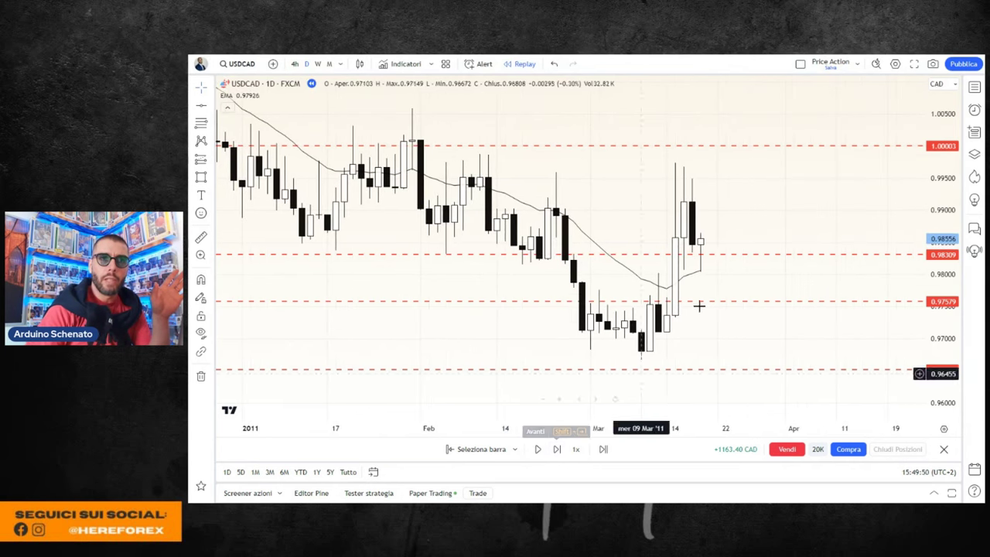
left_click(317, 64)
scroll(768, 224, "down", 2)
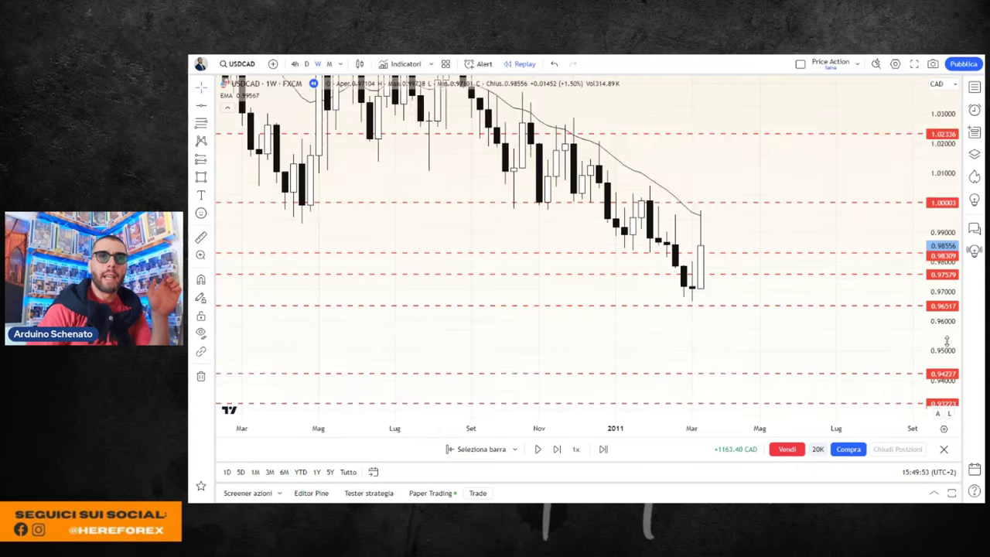
scroll(768, 224, "down", 1)
scroll(744, 112, "down", 2)
scroll(713, 246, "down", 2)
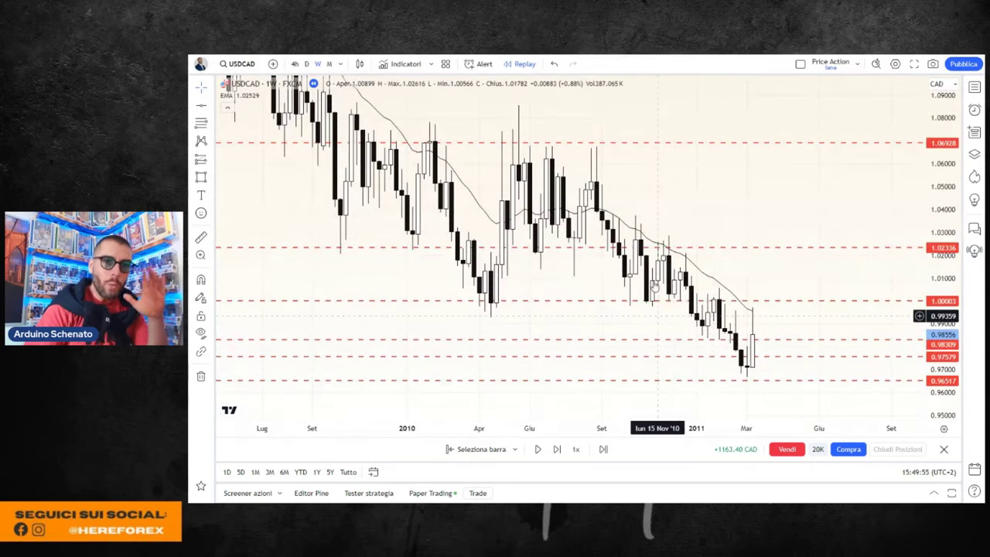
scroll(808, 282, "down", 2)
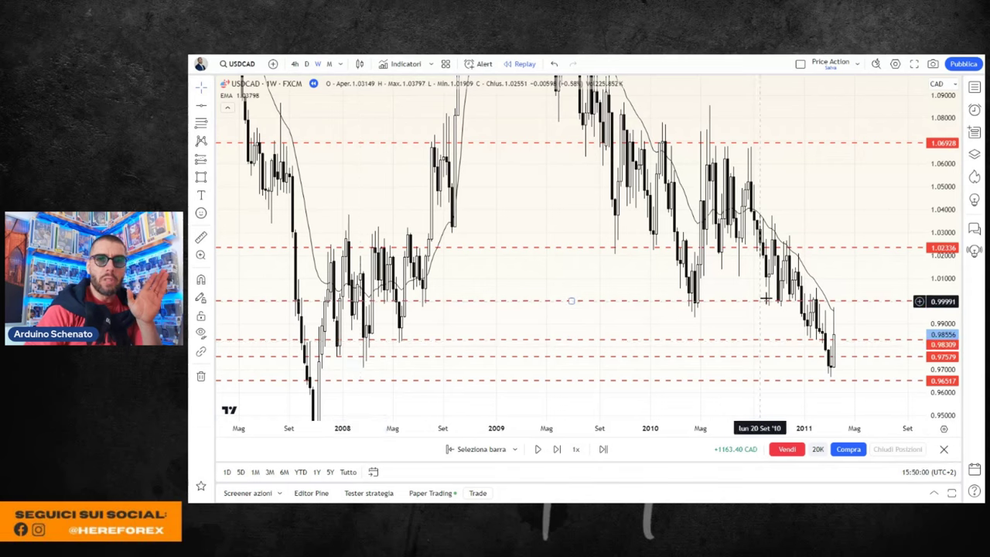
scroll(762, 349, "up", 2)
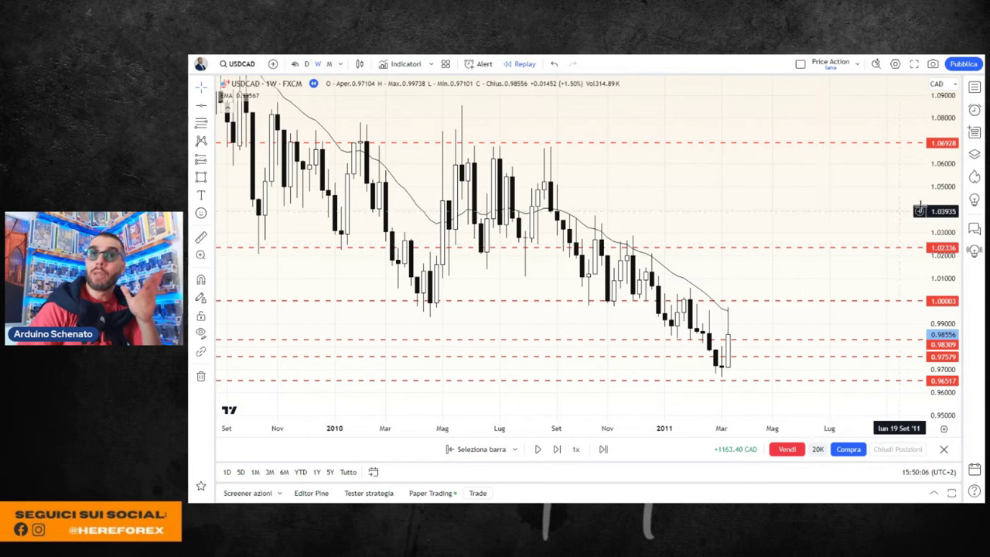
left_click_drag(937, 193, 935, 149)
- Review the weekly levels from 0.96517 up to 1.06928, then switch to the browser
mouse_move(838, 198)
left_mouse_down()
mouse_move(791, 159)
mouse_move(782, 199)
left_mouse_up()
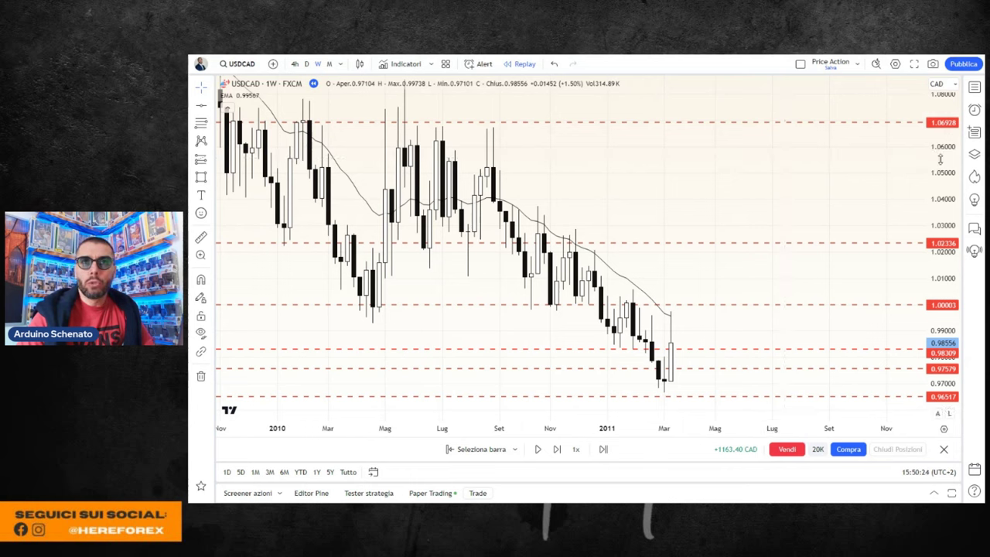
scroll(835, 187, "left", 2)
scroll(835, 187, "left", 2)
scroll(850, 194, "left", 2)
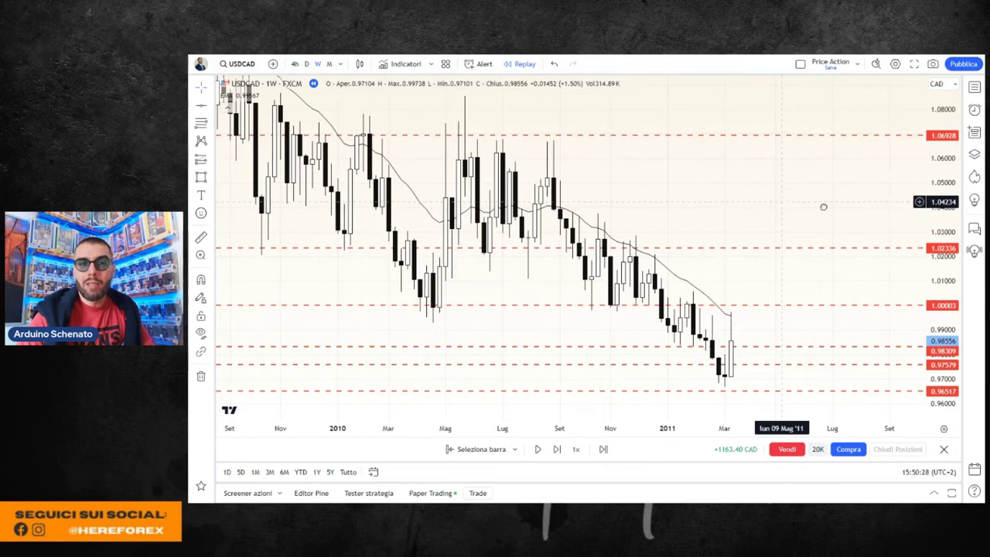
scroll(804, 205, "up", 1)
scroll(773, 204, "up", 1)
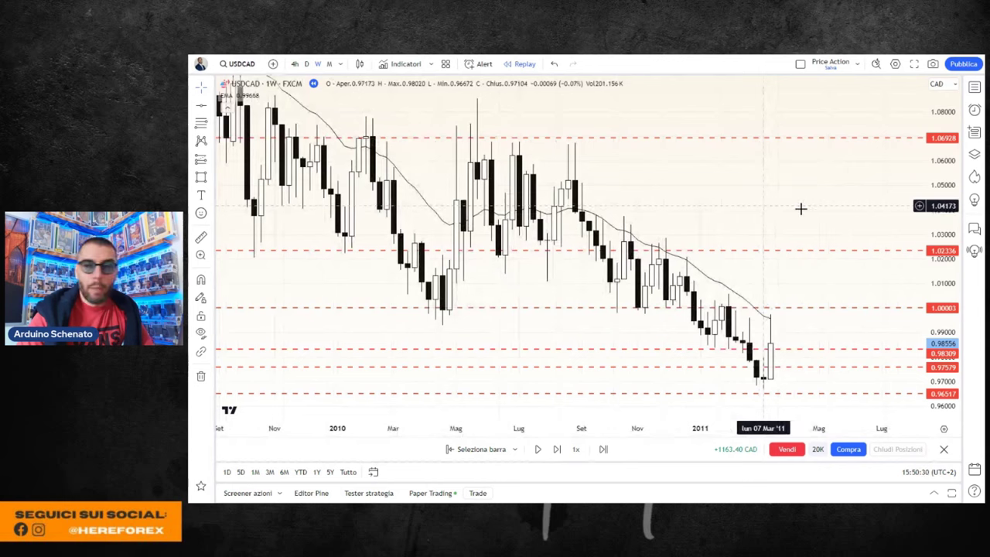
scroll(824, 191, "right", 1)
mouse_move(824, 191)
left_mouse_down()
mouse_move(790, 197)
mouse_move(784, 185)
left_mouse_up()
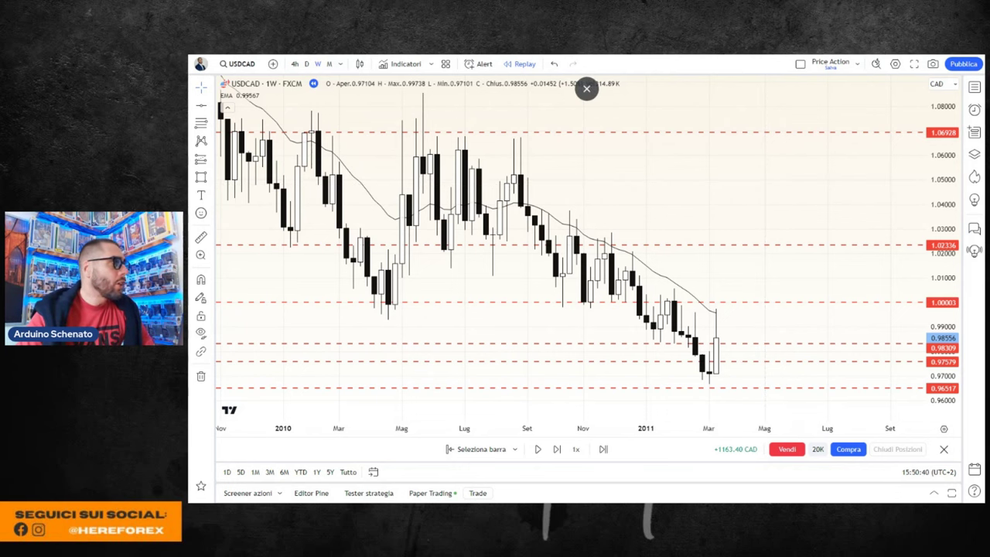
key("alt+Tab")
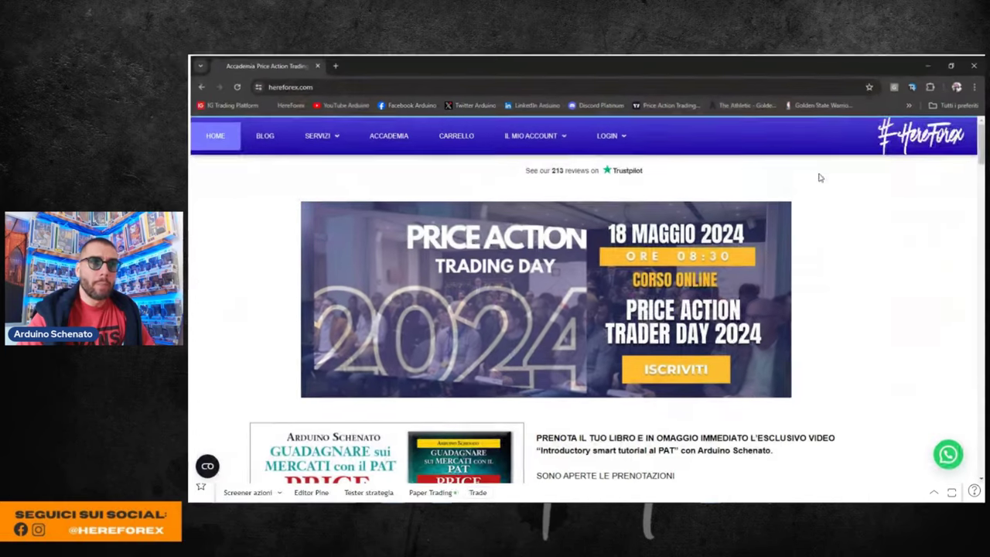
- Scroll the hereforex.com homepage down to the 'Price Action Trading' book pre-order section
scroll(858, 287, "down", 3)
scroll(702, 247, "up", 1)
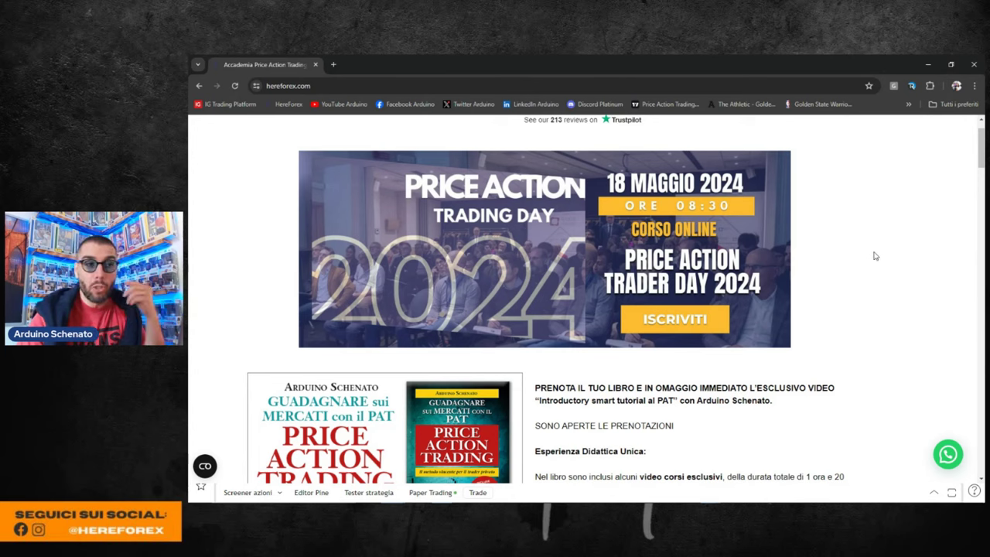
scroll(874, 256, "down", 1)
scroll(876, 263, "down", 1)
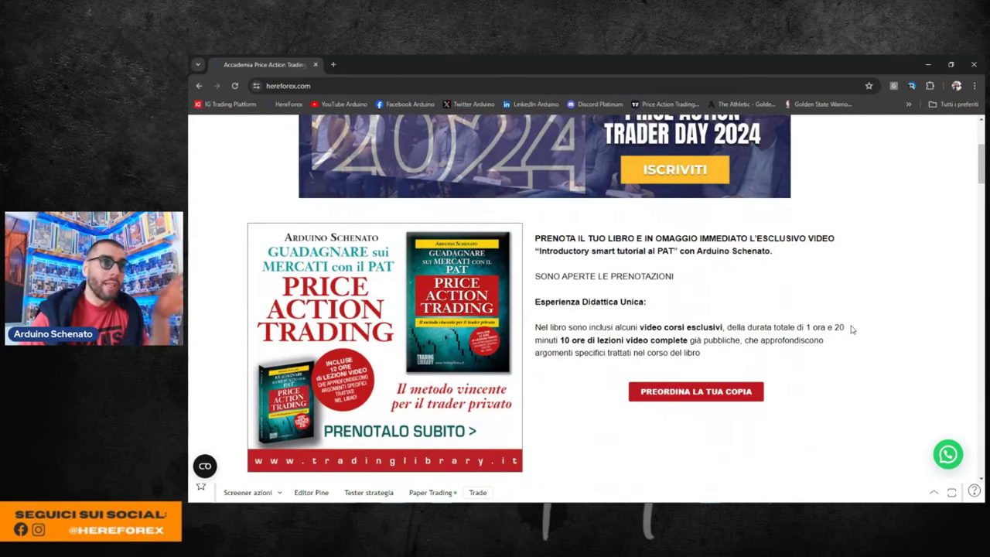